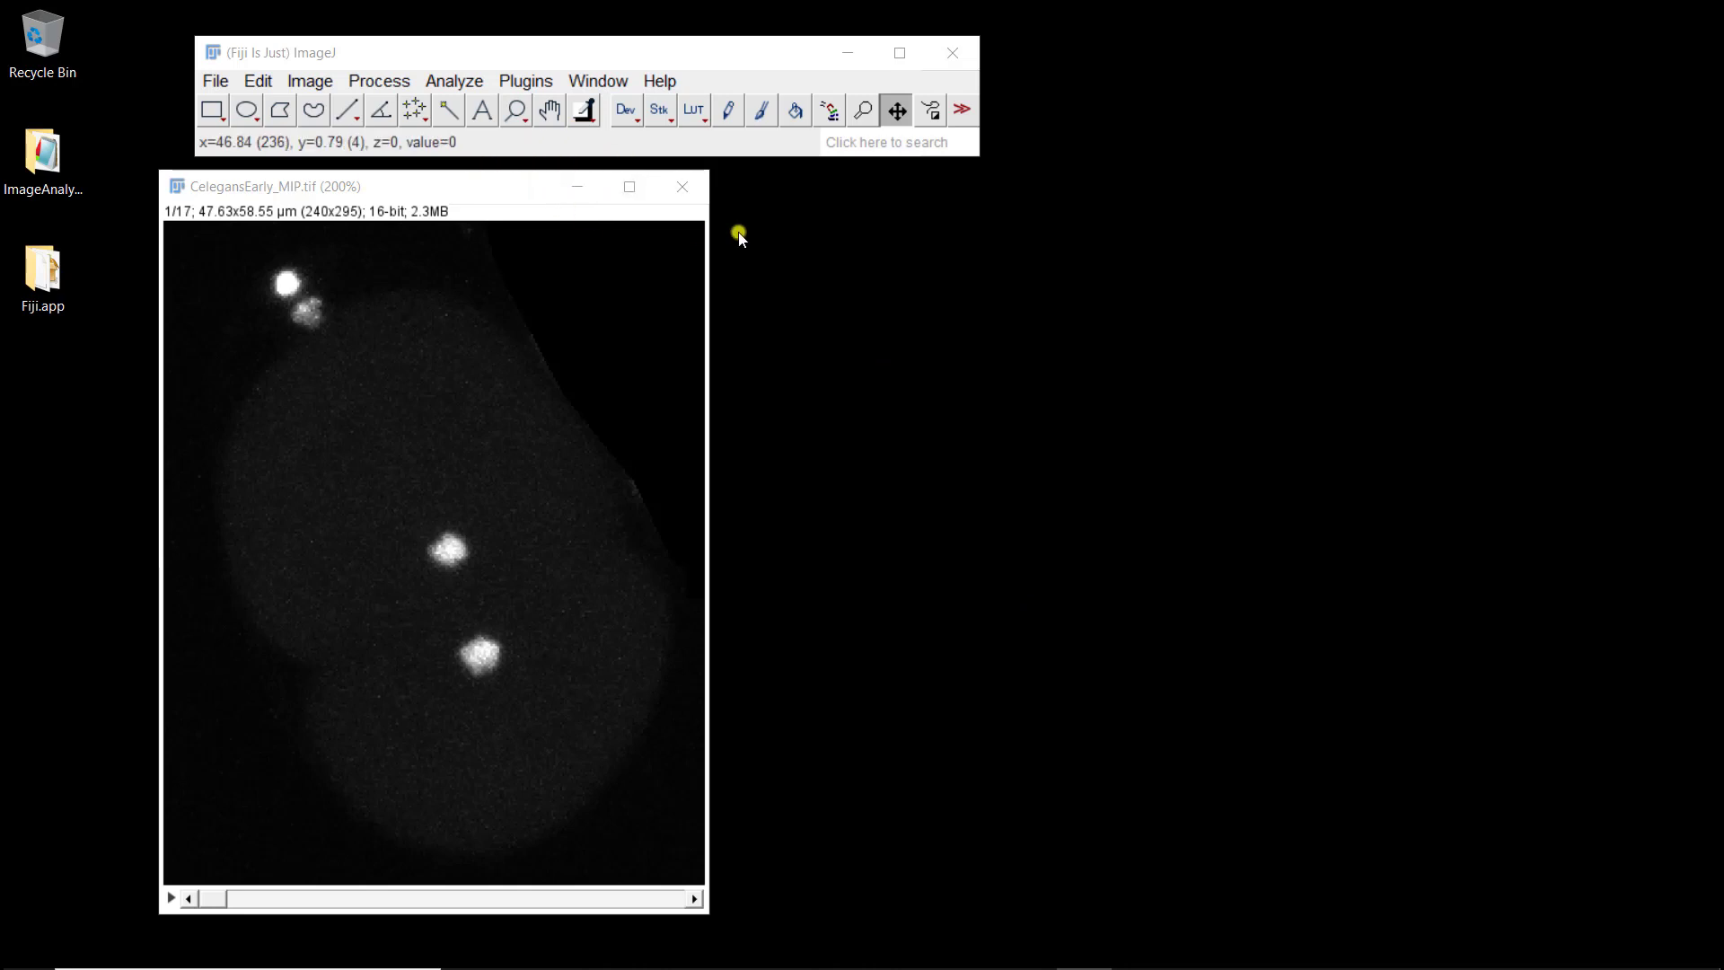
- Play through the time frames of CelegansEarly_MIP.tif to examine how the nuclei move and divide, ending at the first frame
click(213, 900)
drag(213, 900, 716, 877)
click(216, 899)
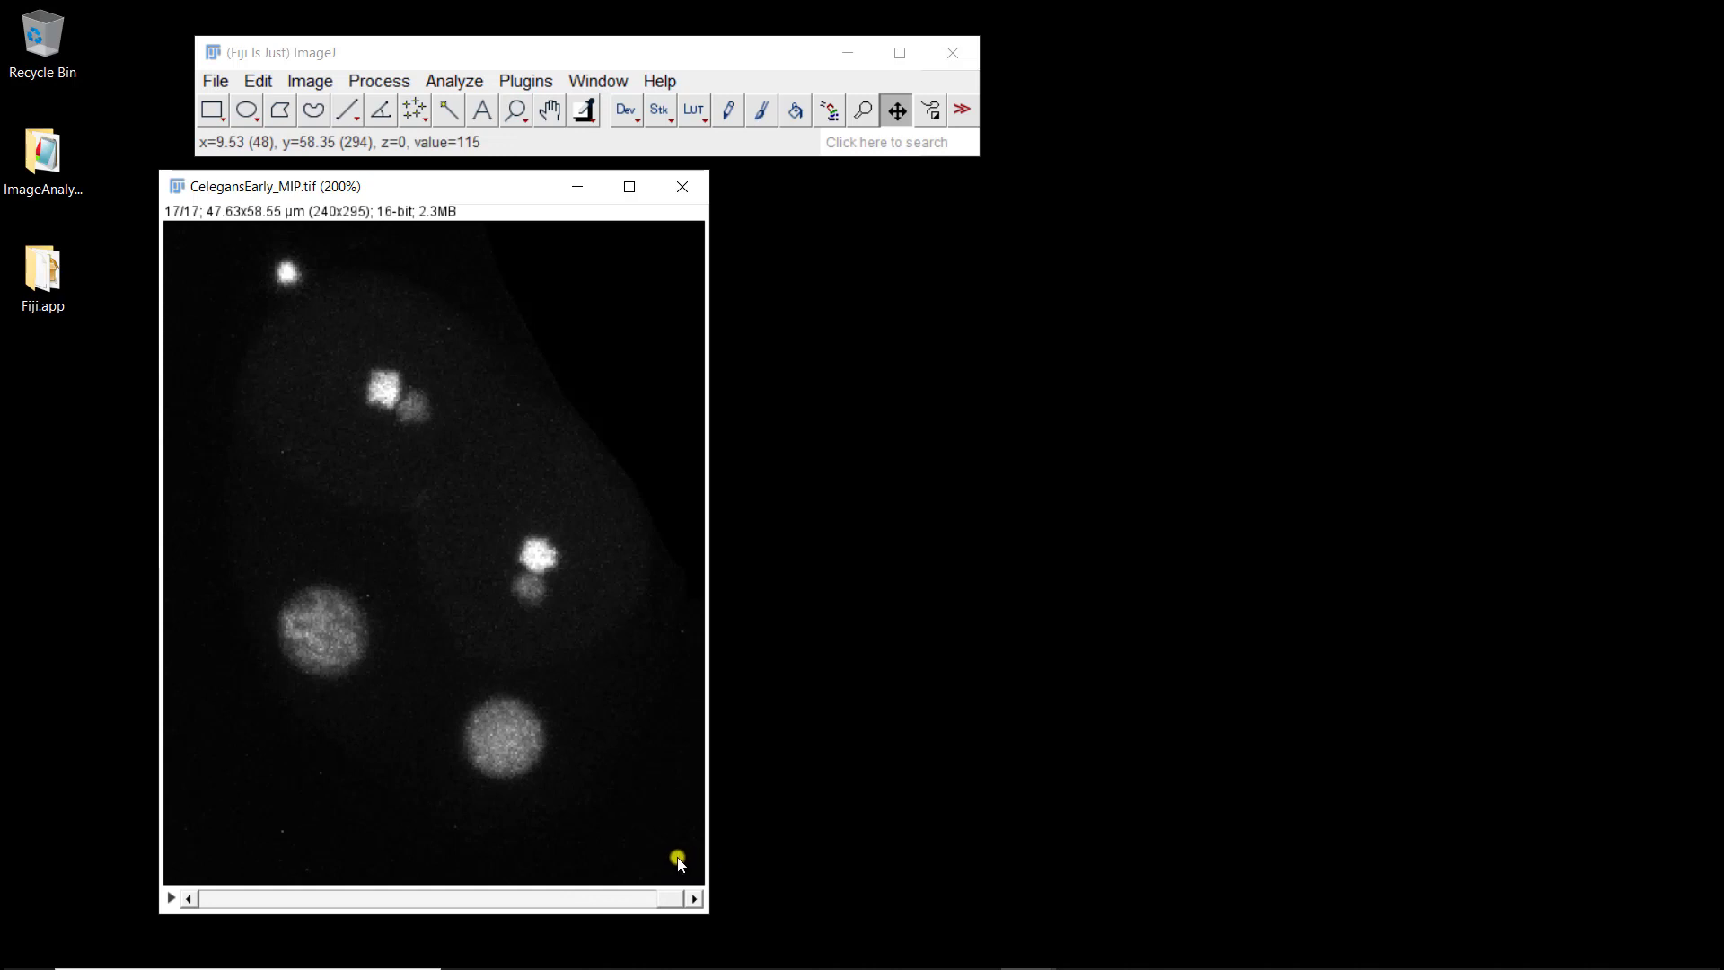
drag(667, 894, 164, 873)
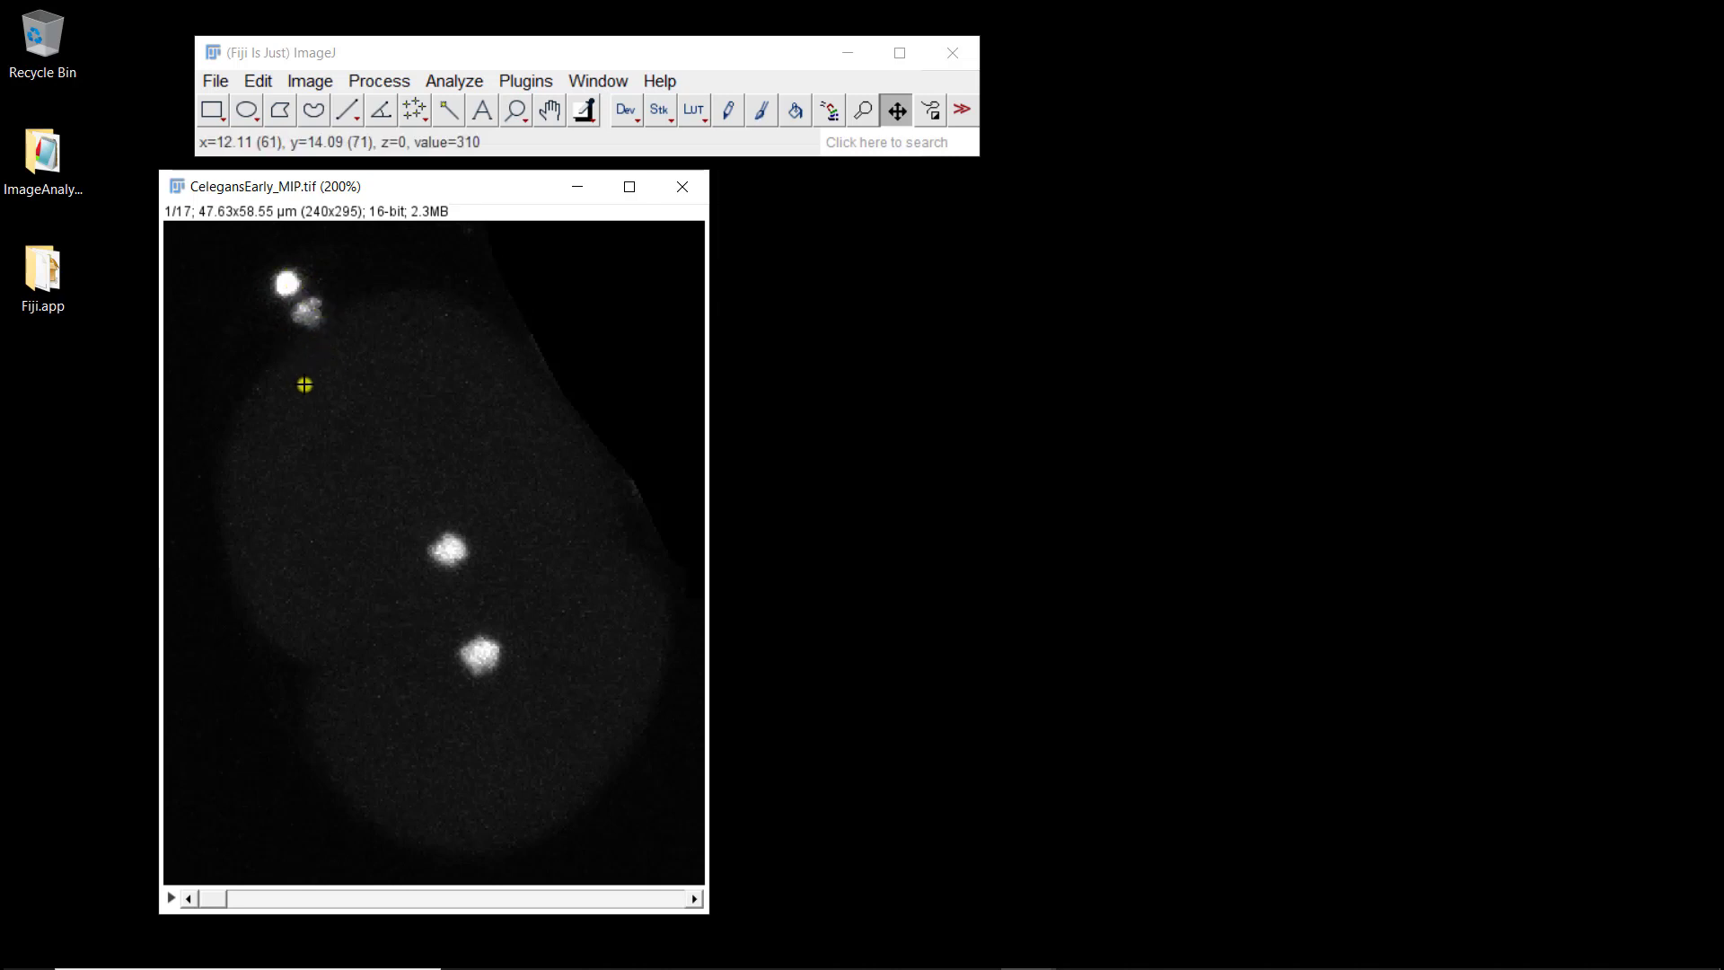
mouse_move(213, 898)
mouse_down()
mouse_move(382, 875)
mouse_move(471, 877)
mouse_move(470, 898)
mouse_move(516, 901)
mouse_move(718, 889)
mouse_move(184, 898)
mouse_up()
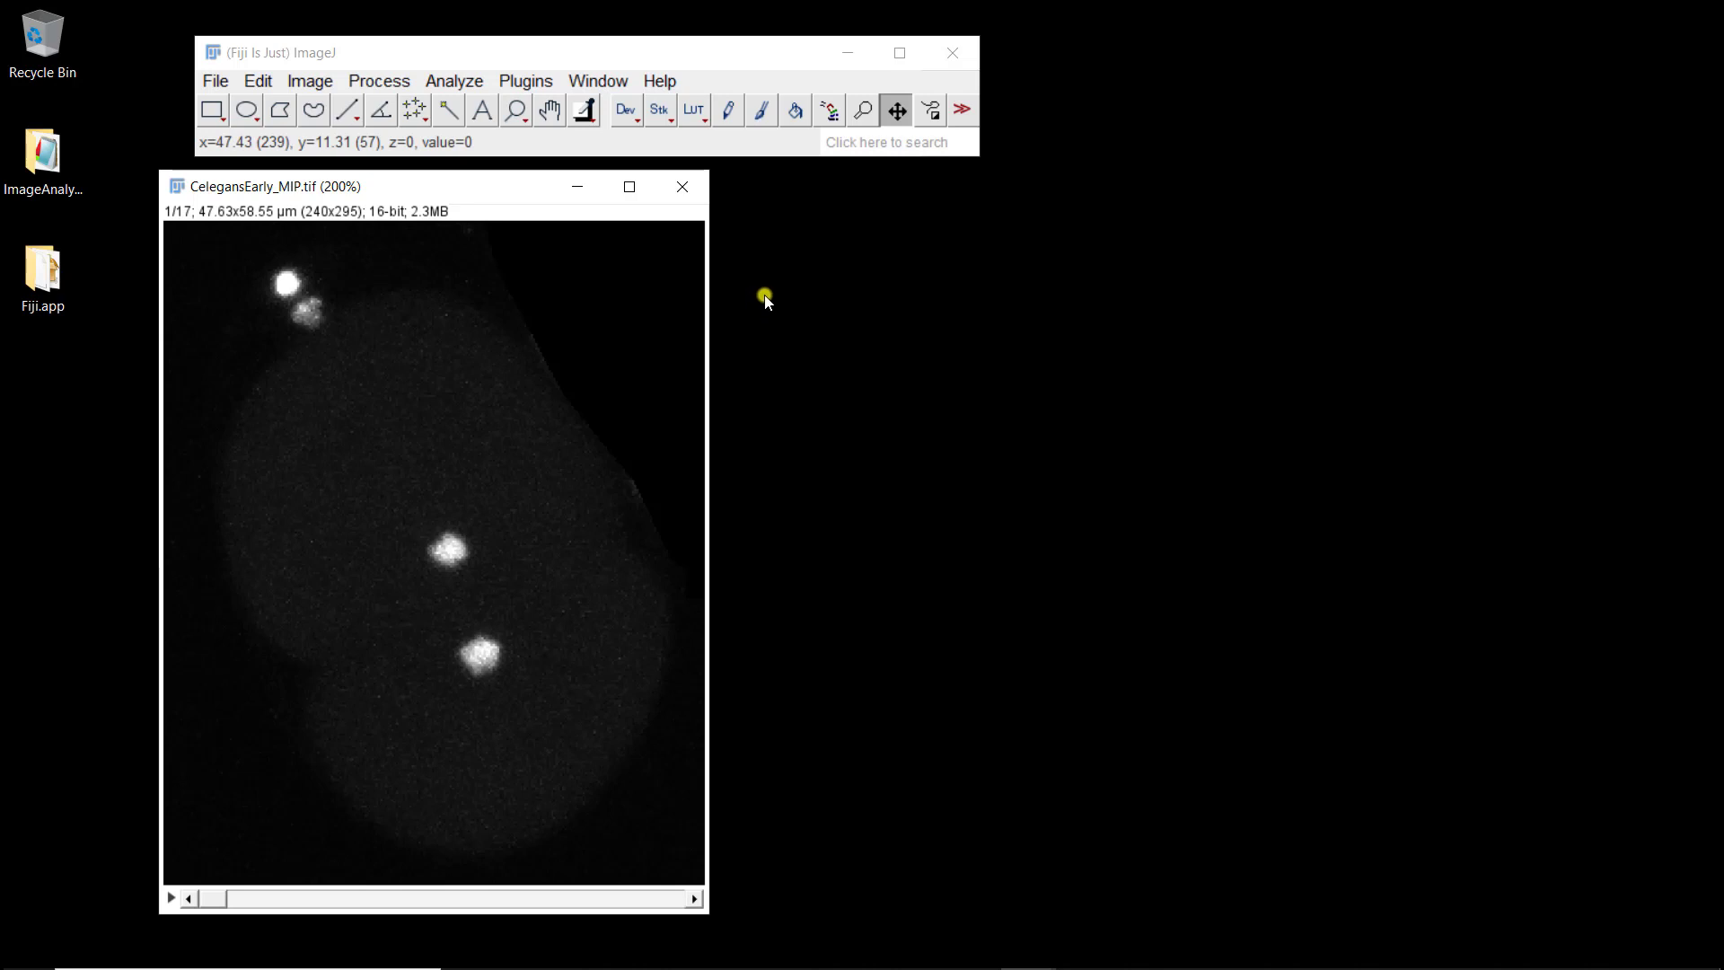
- Start TrackMate on the open image and accept the existing calibration and crop settings
click(526, 84)
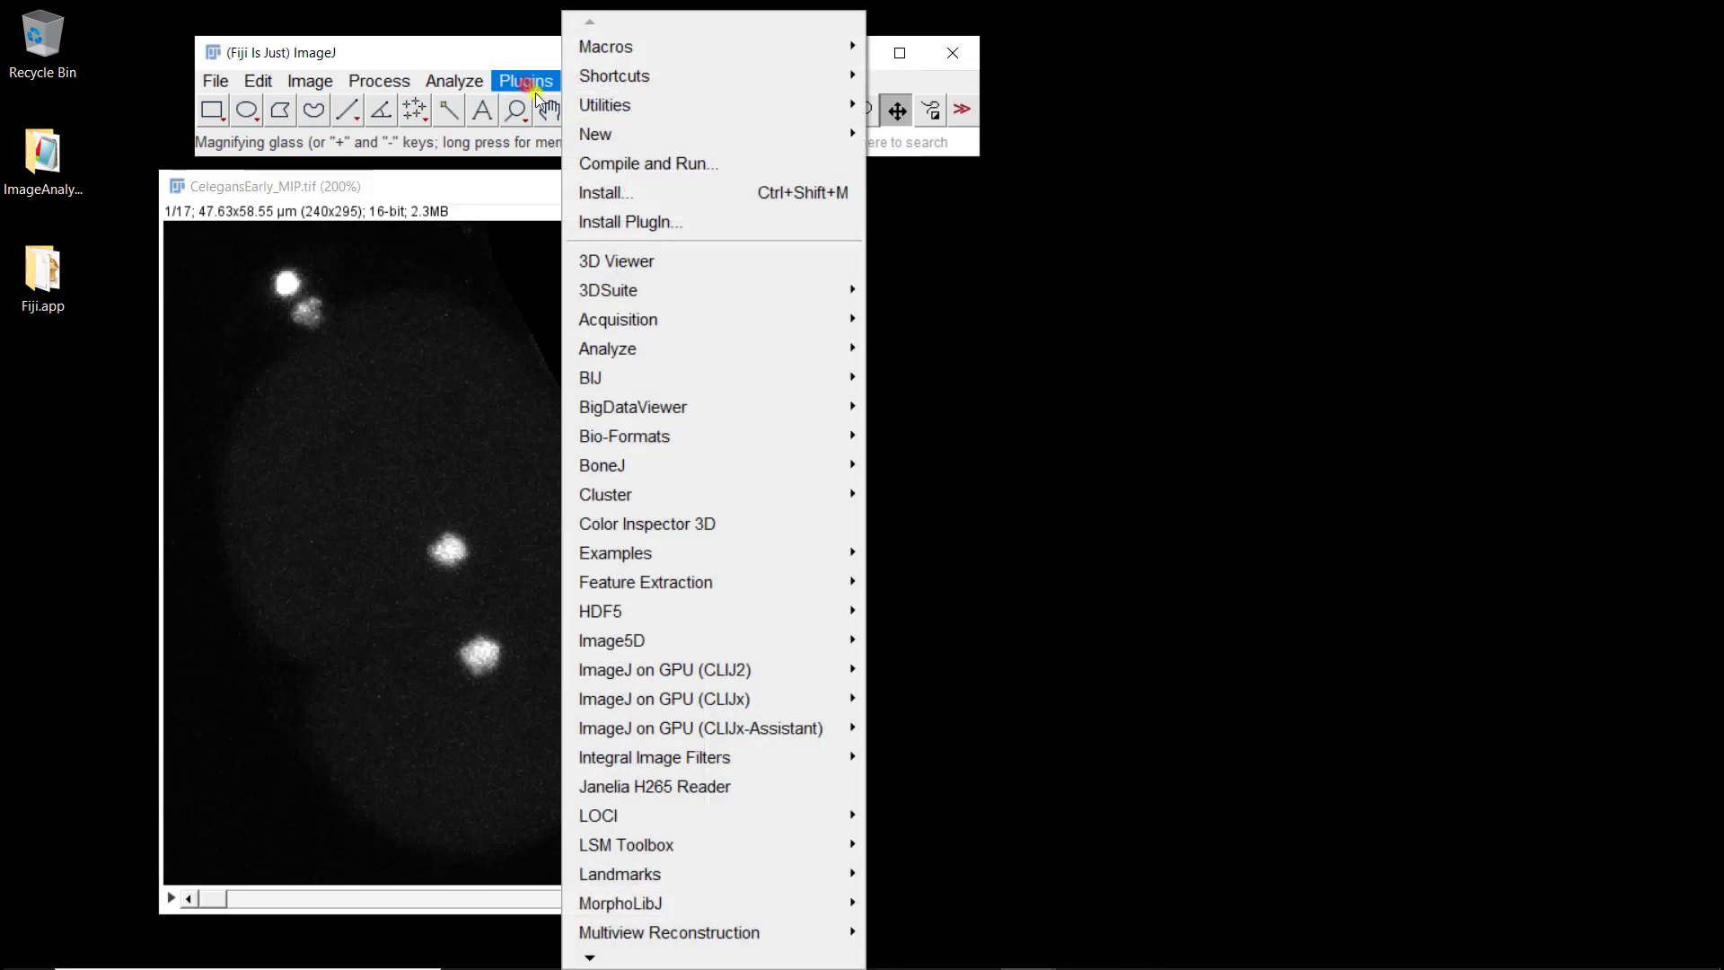
mouse_move(616, 957)
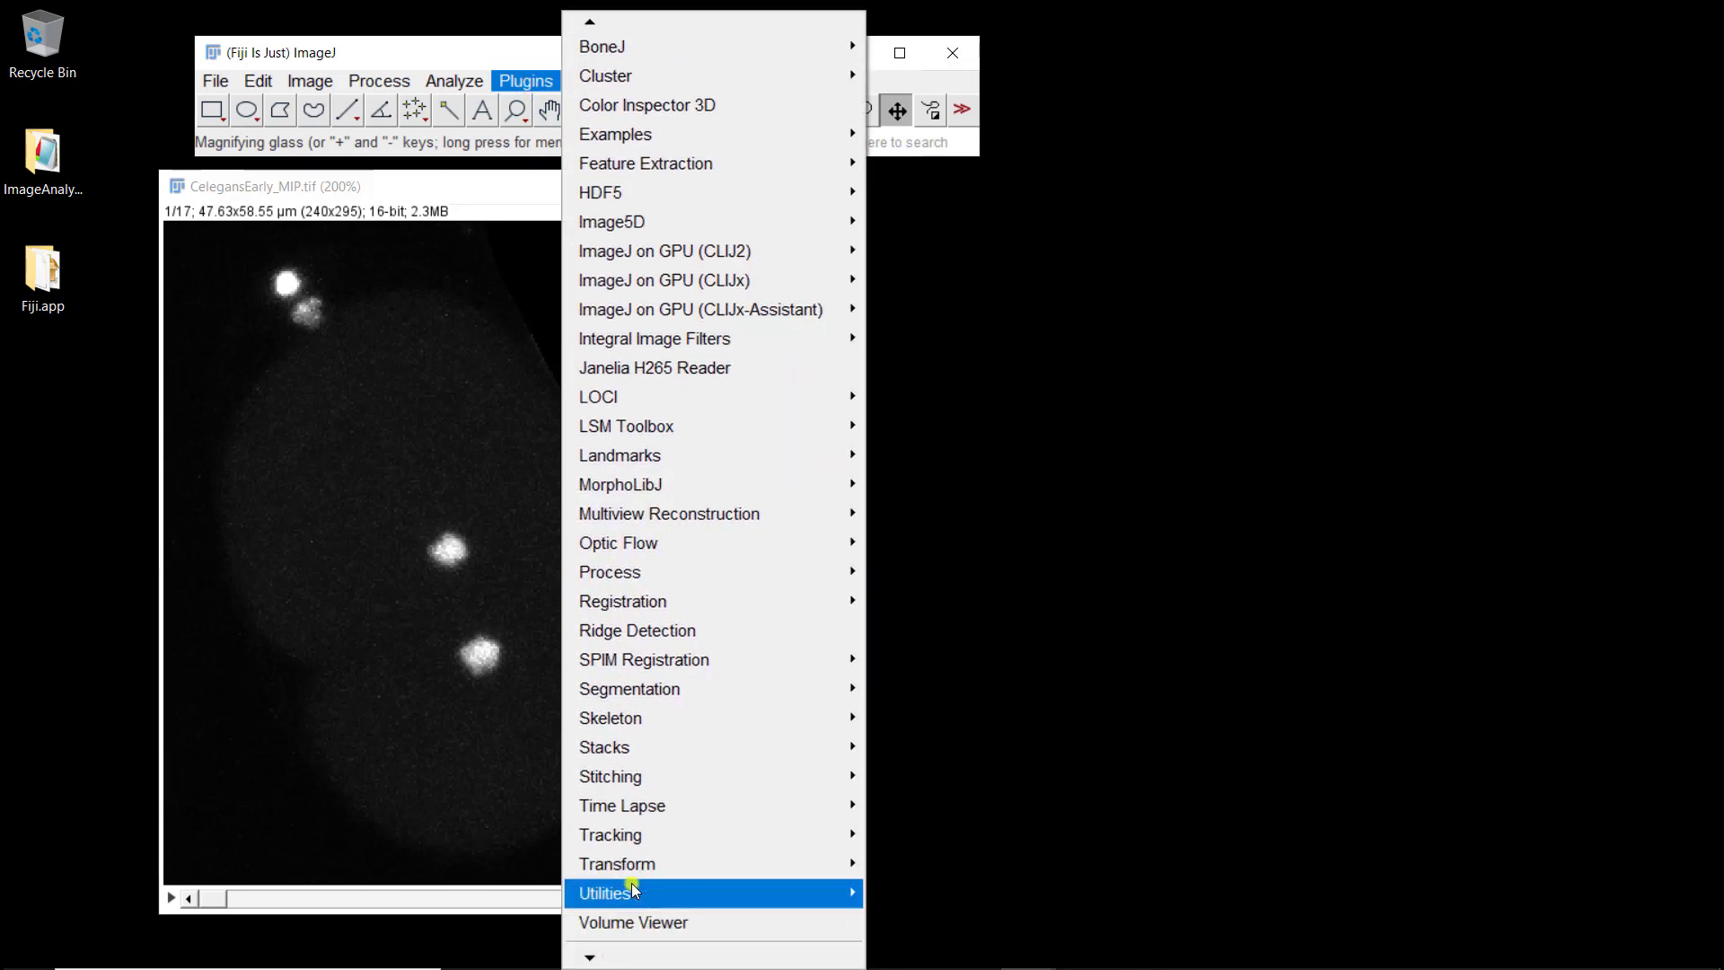
mouse_move(642, 843)
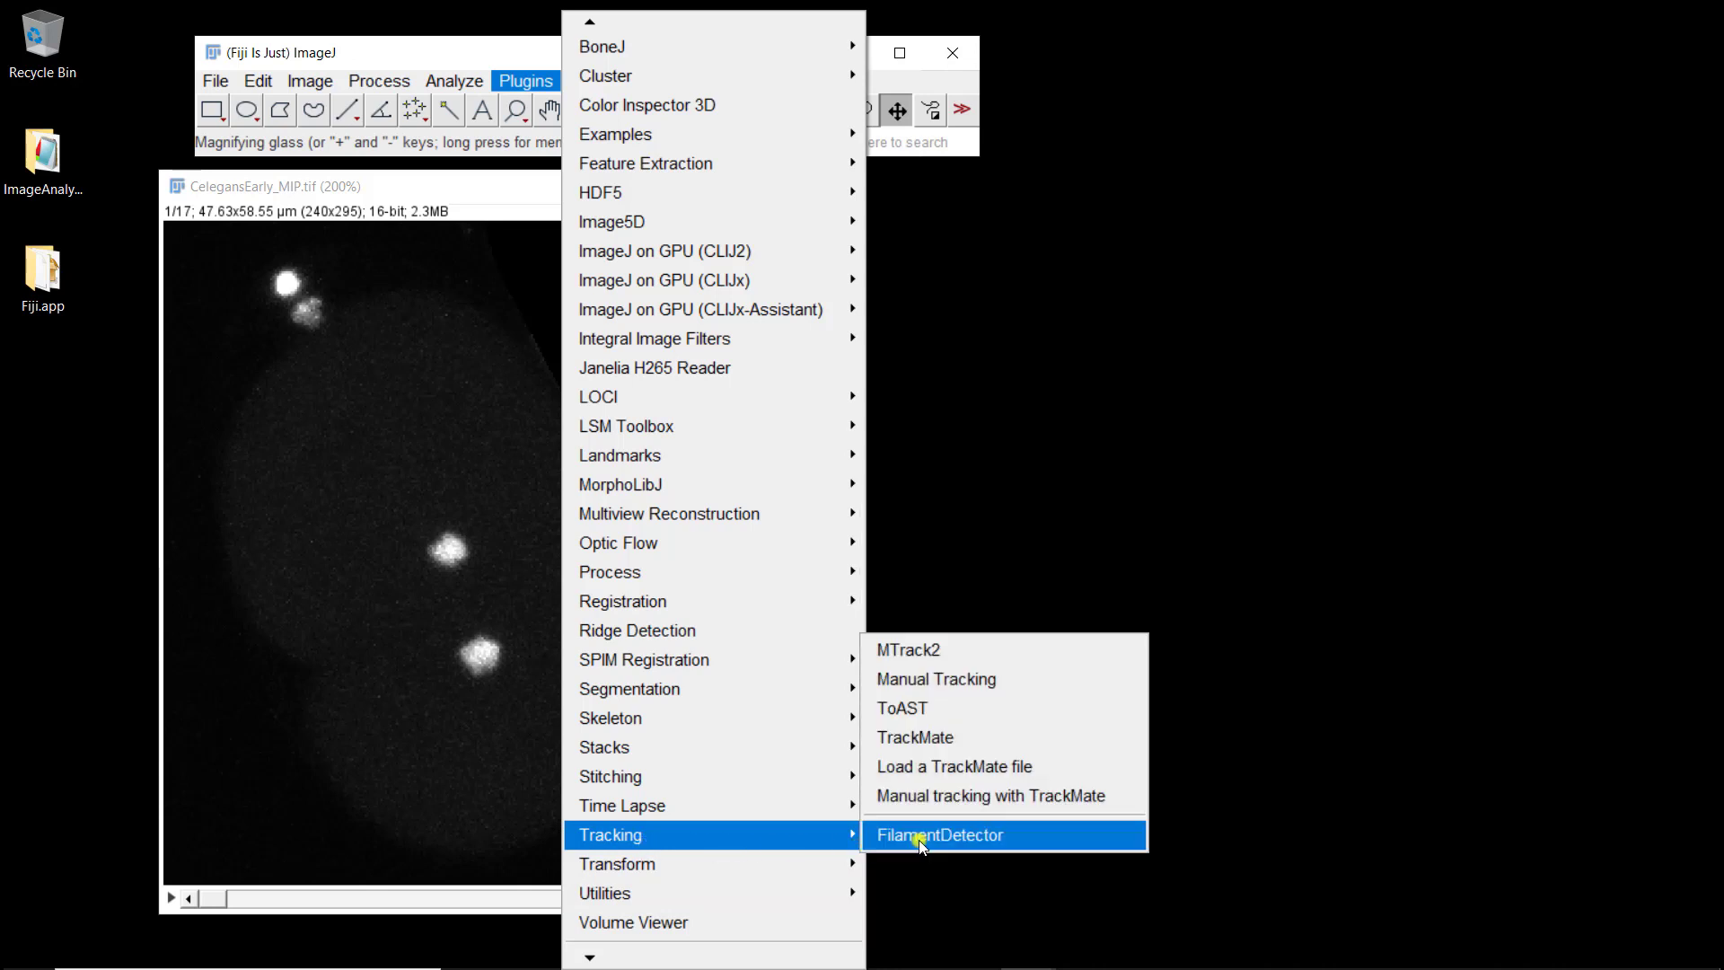
click(941, 742)
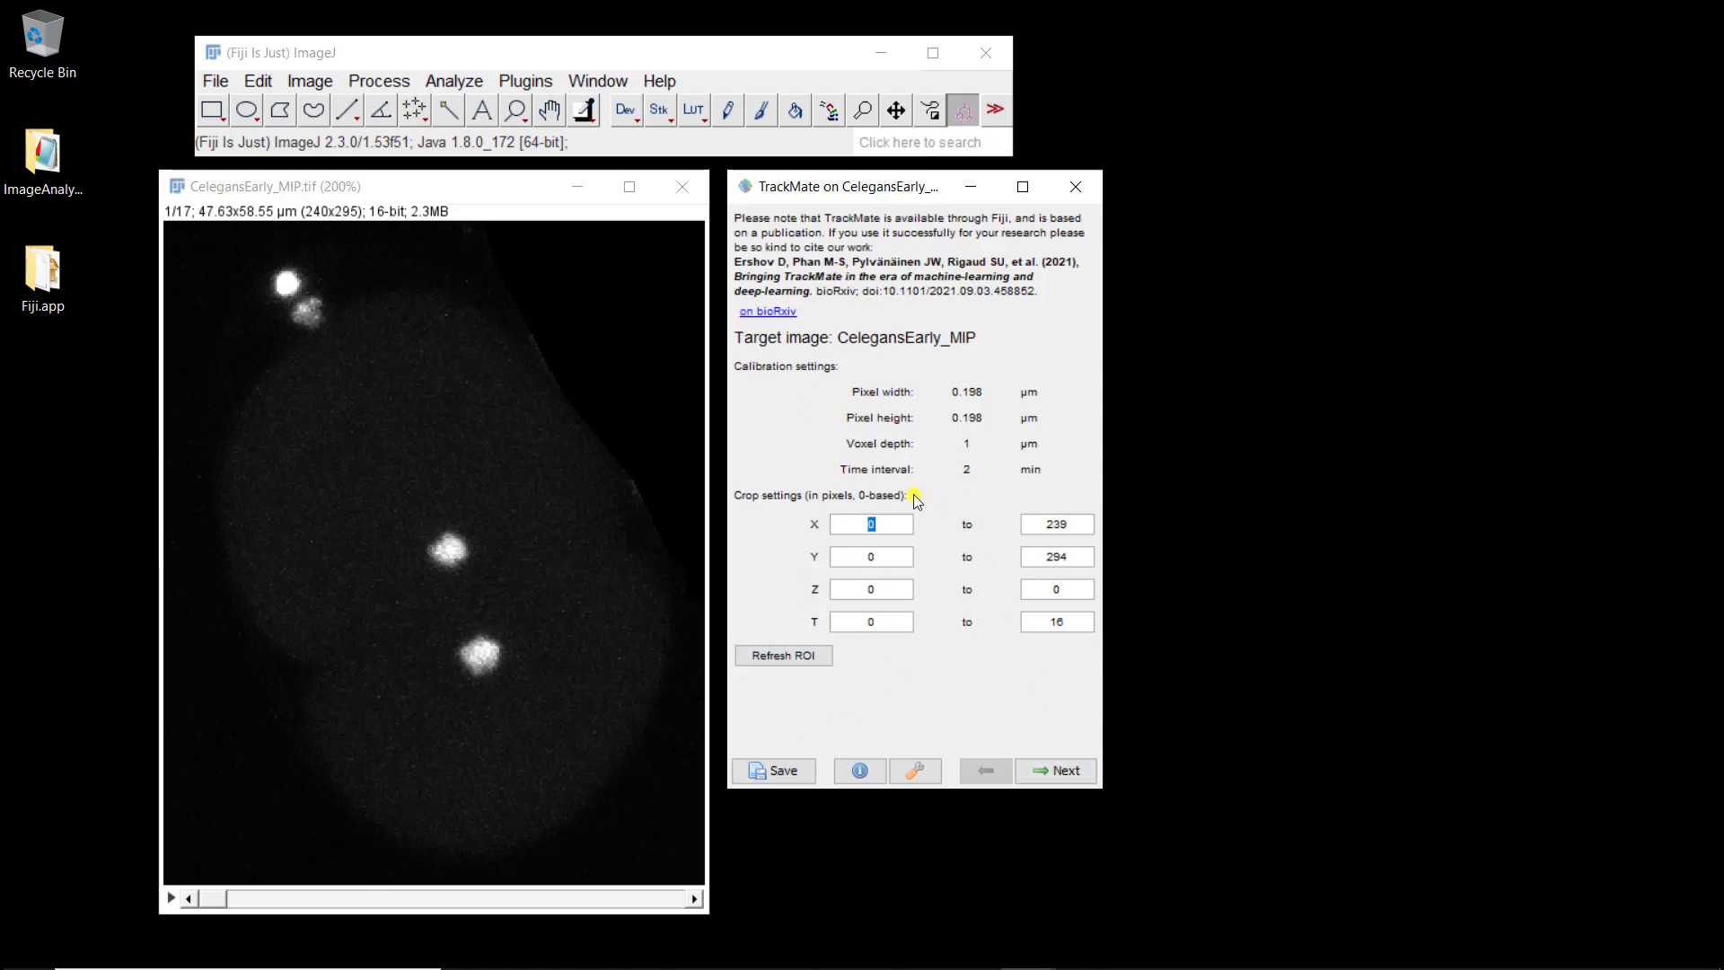
click(1056, 772)
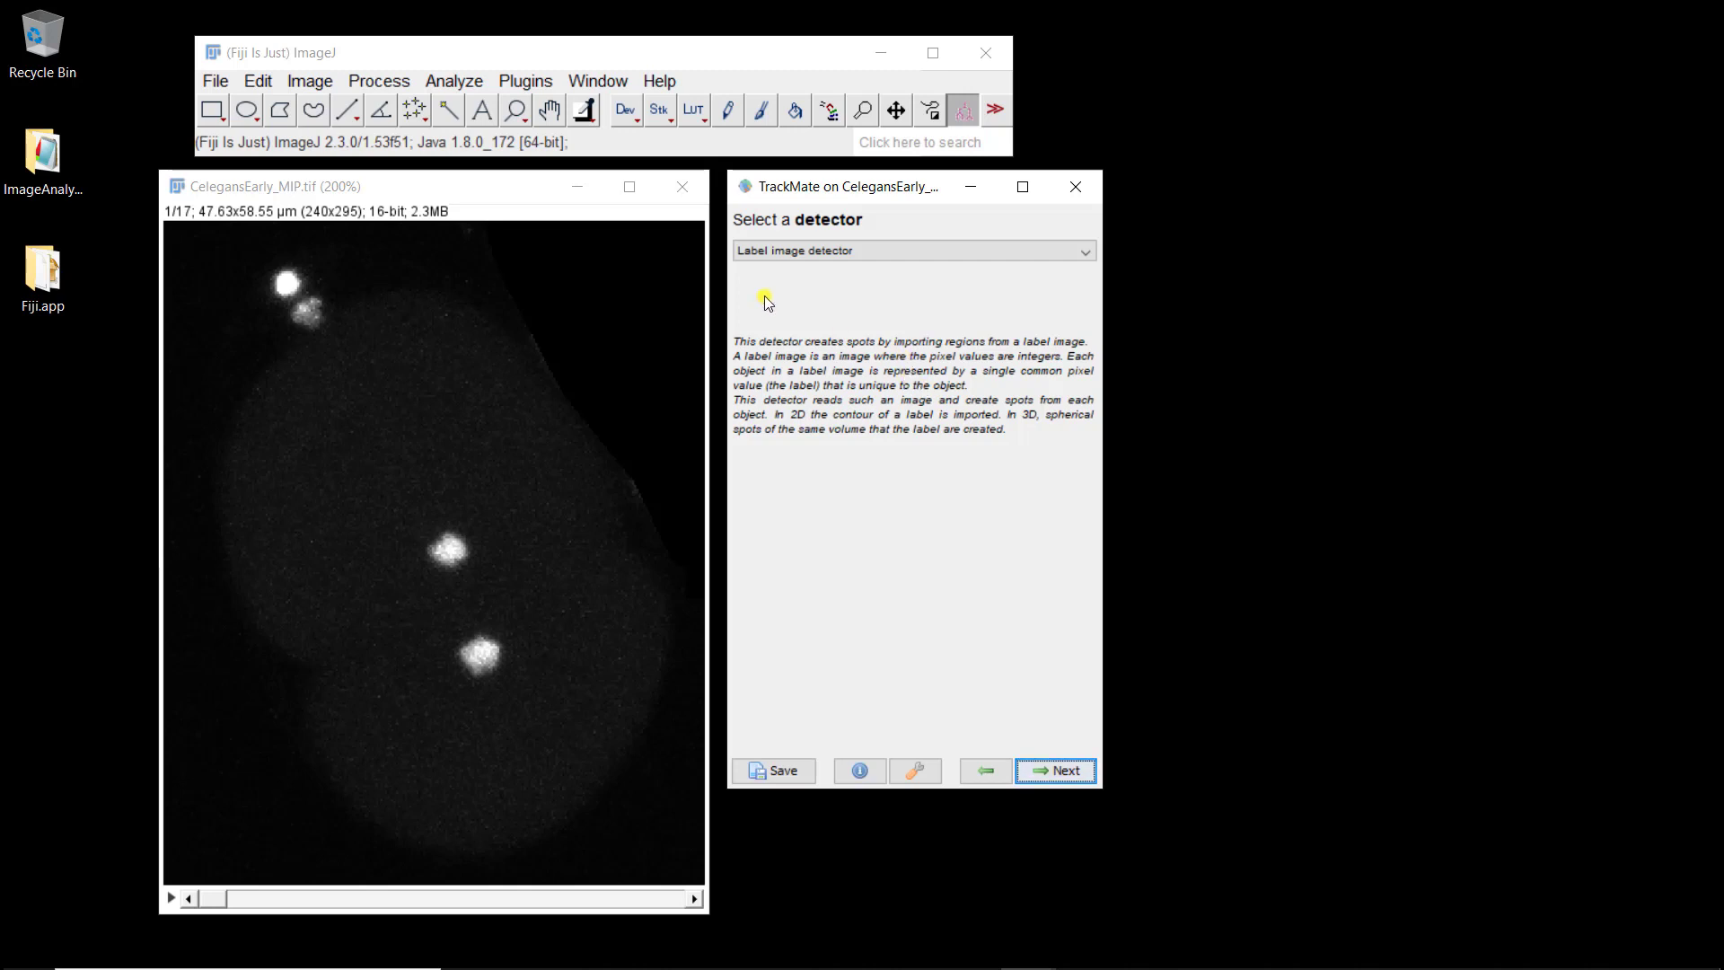
- Choose the Thresholding detector for finding the spots and proceed to its settings
click(848, 249)
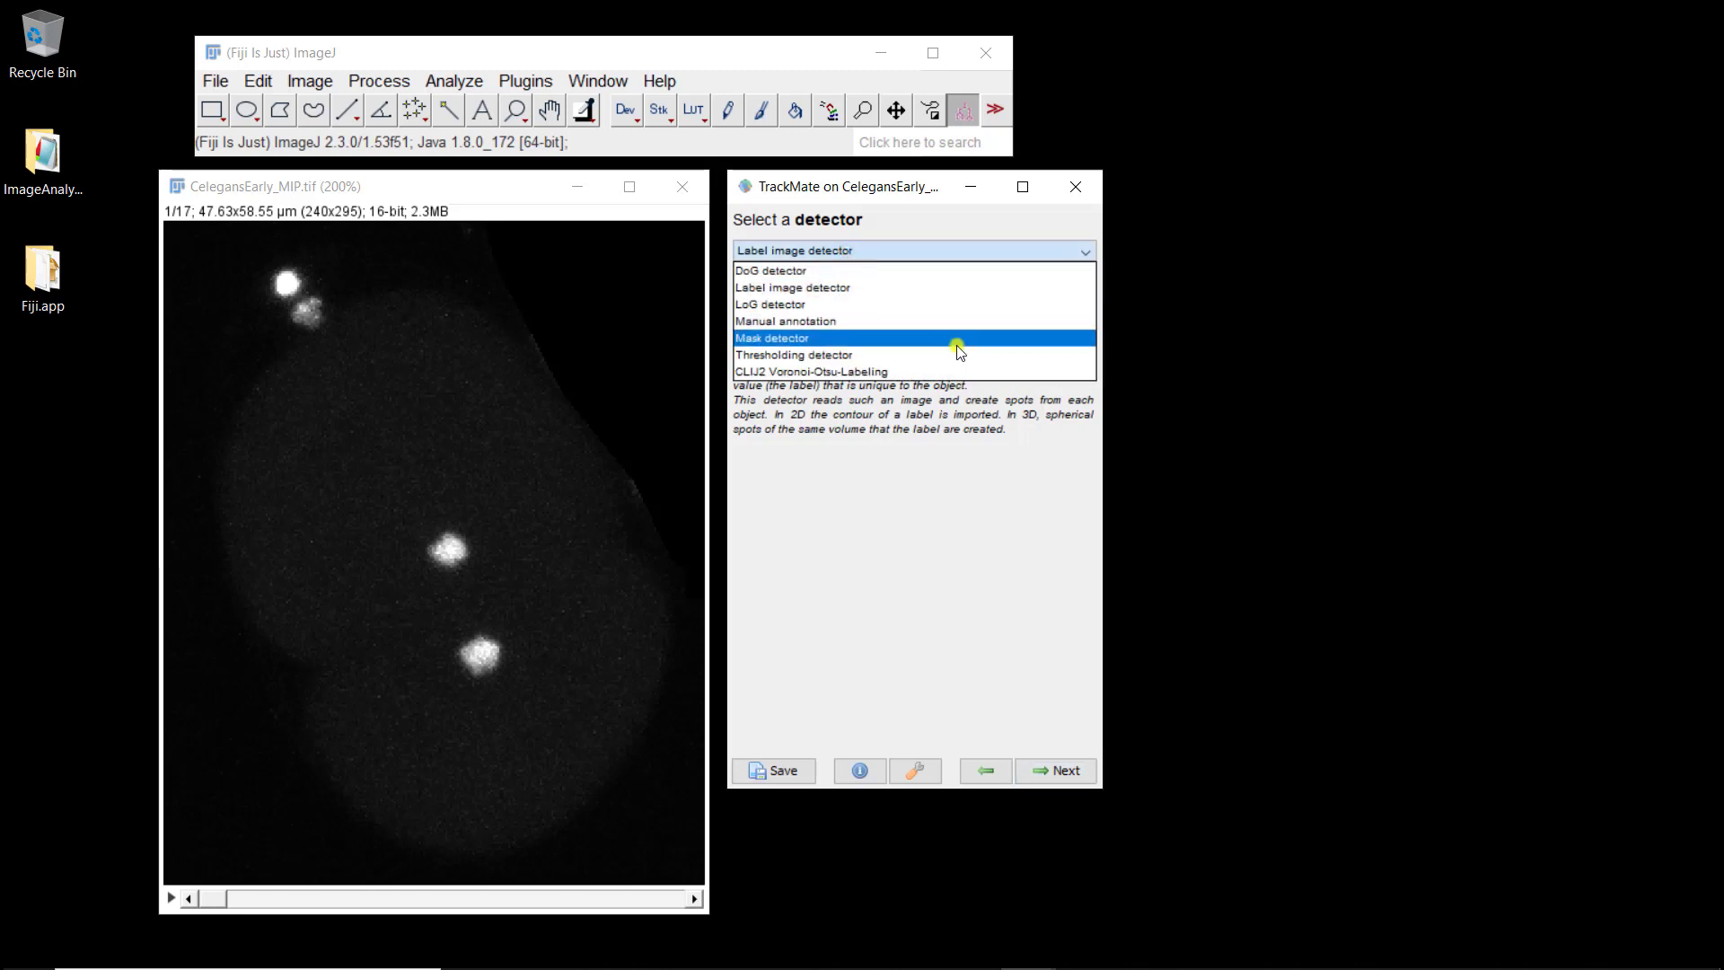
click(800, 353)
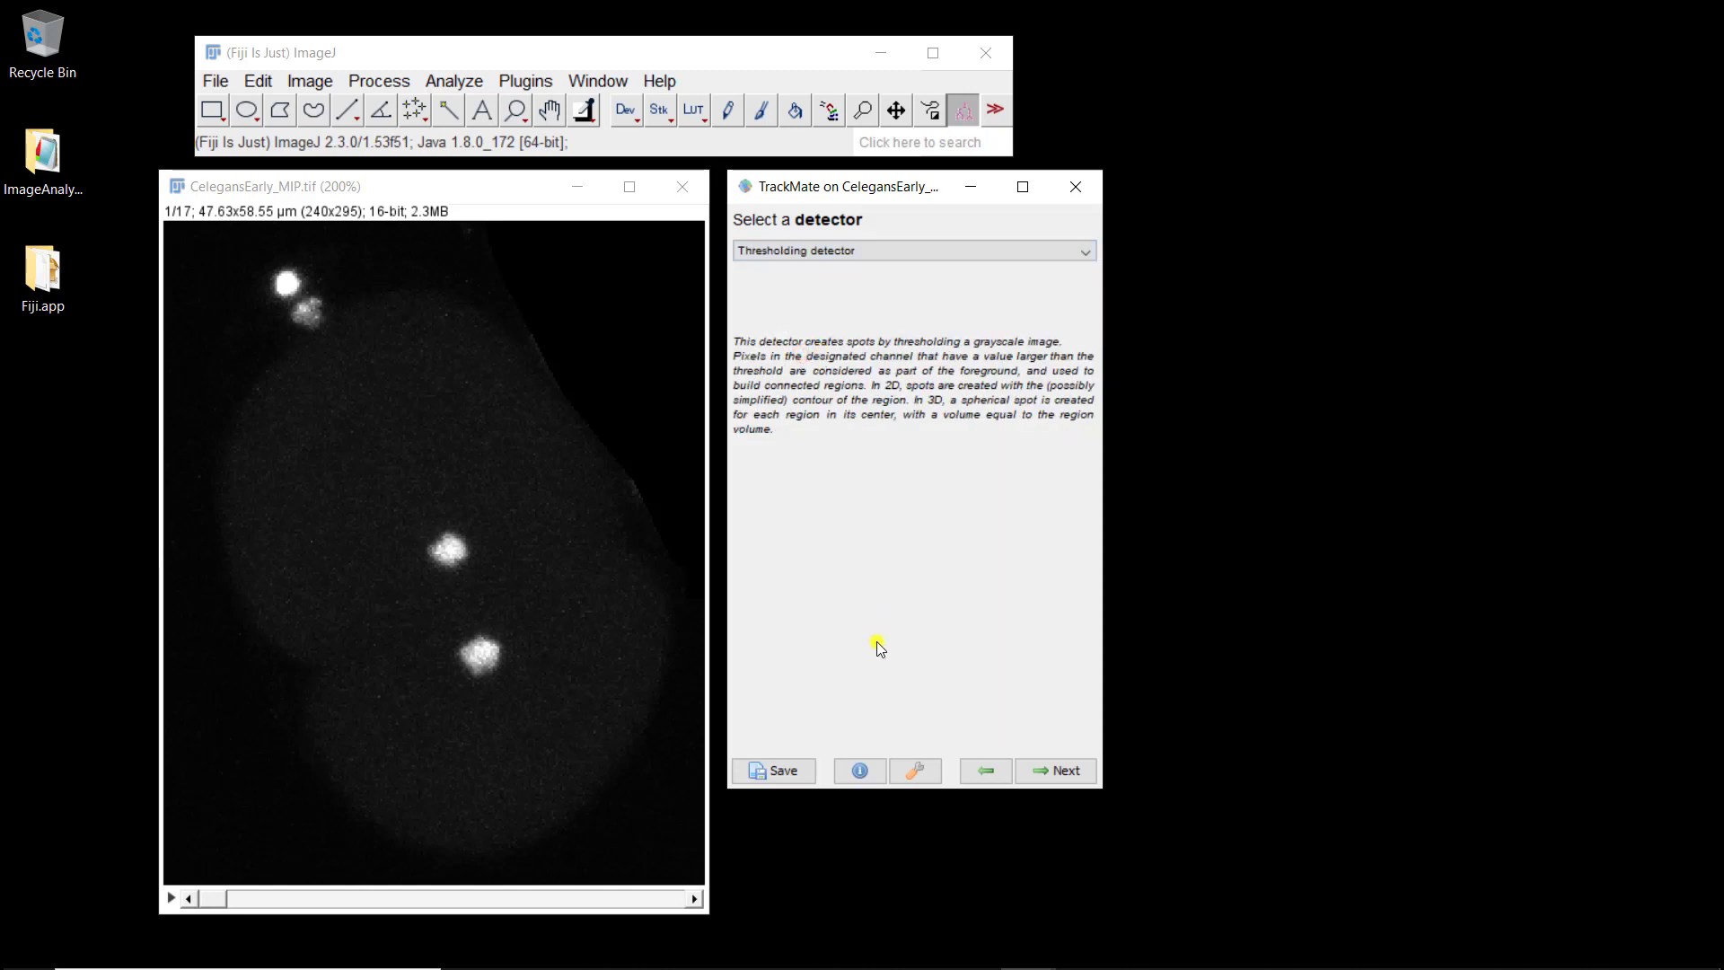
click(1038, 772)
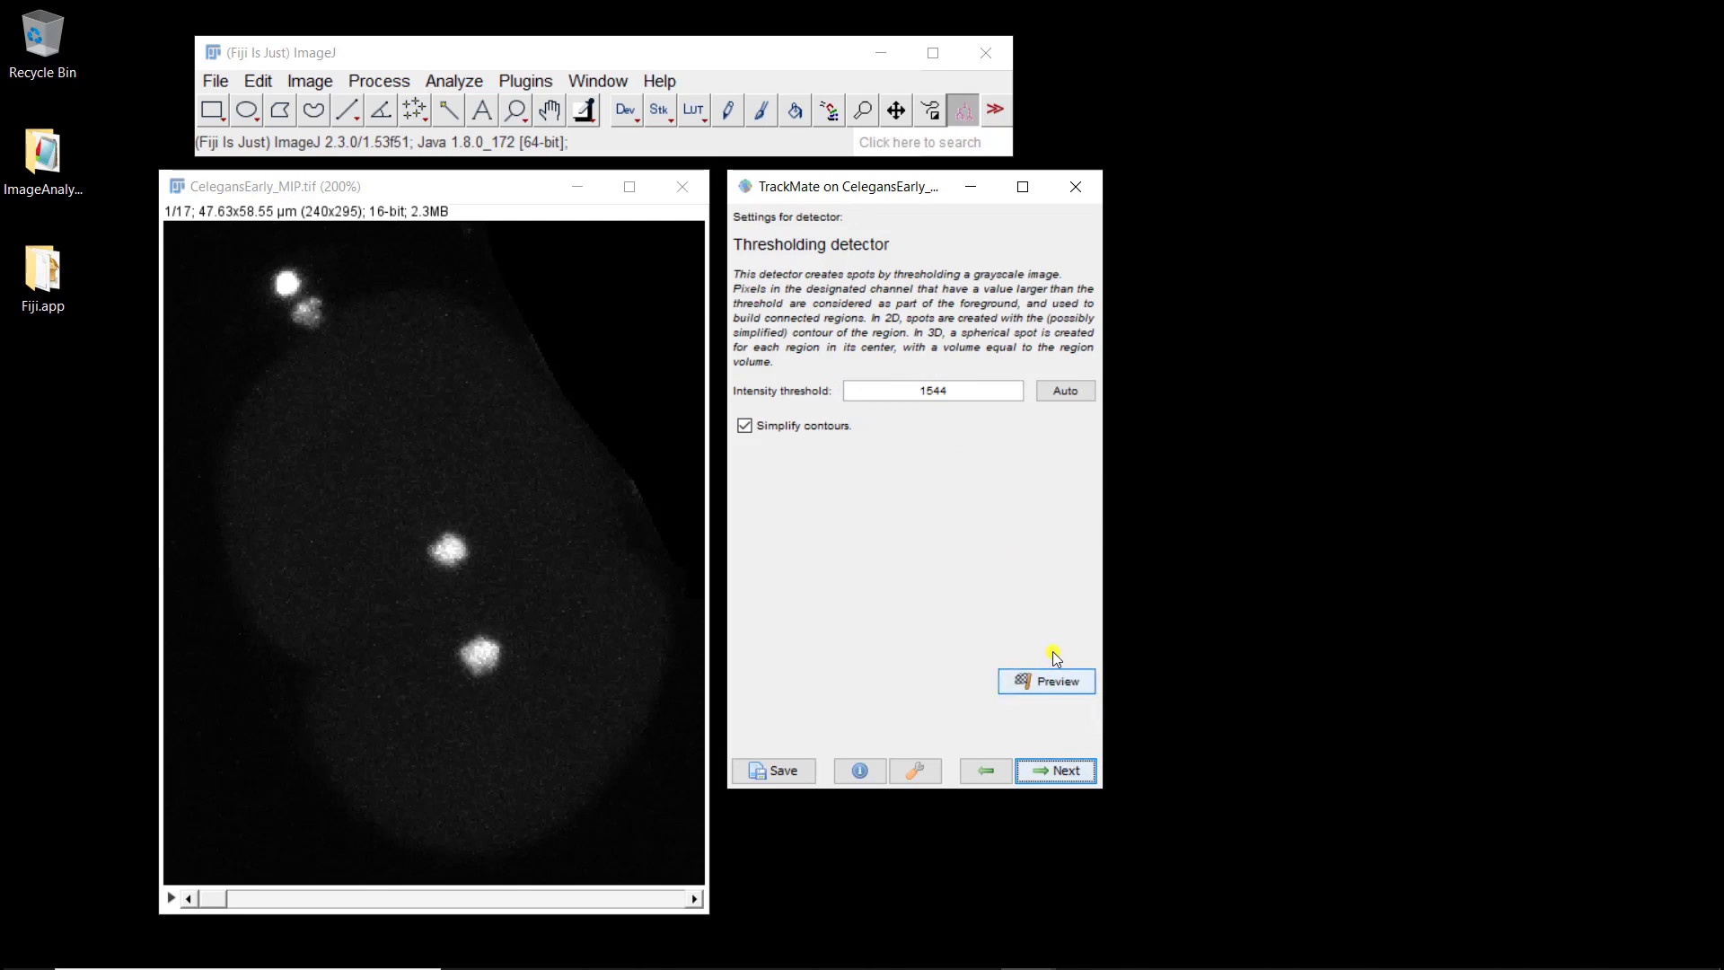
- Preview the detection with the current intensity threshold on frames 1 and 2 to examine the nuclei contours
click(1040, 681)
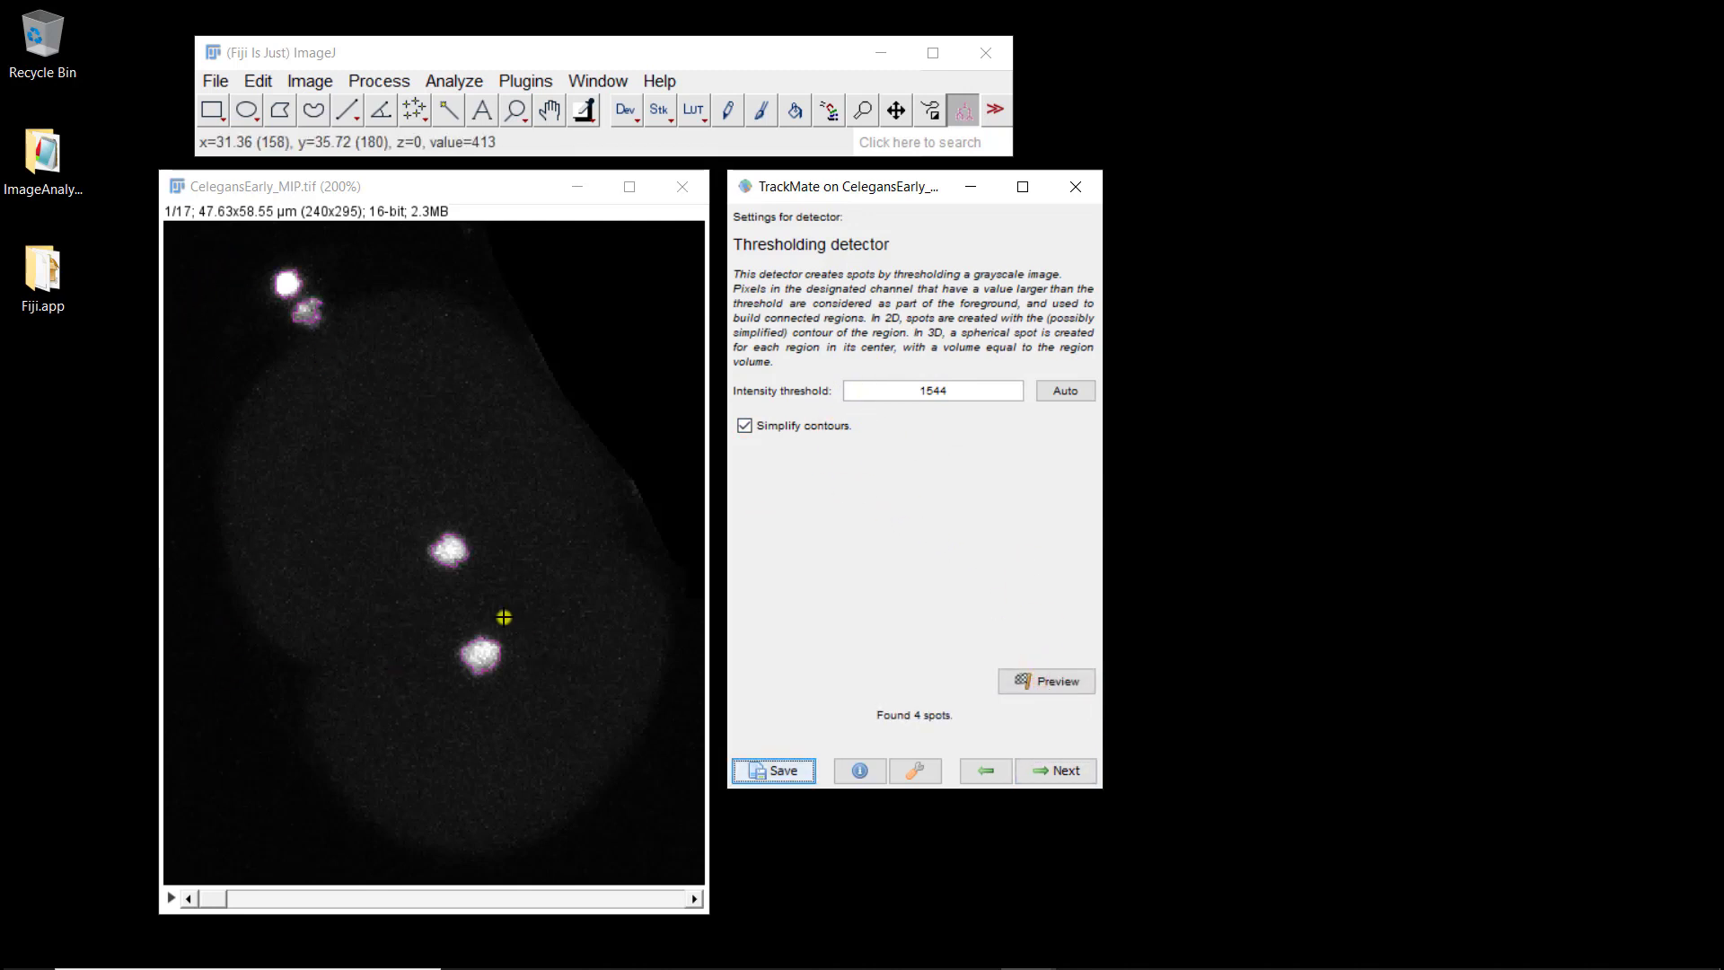
click(218, 898)
mouse_move(218, 899)
mouse_down()
mouse_move(483, 885)
mouse_move(235, 905)
mouse_up()
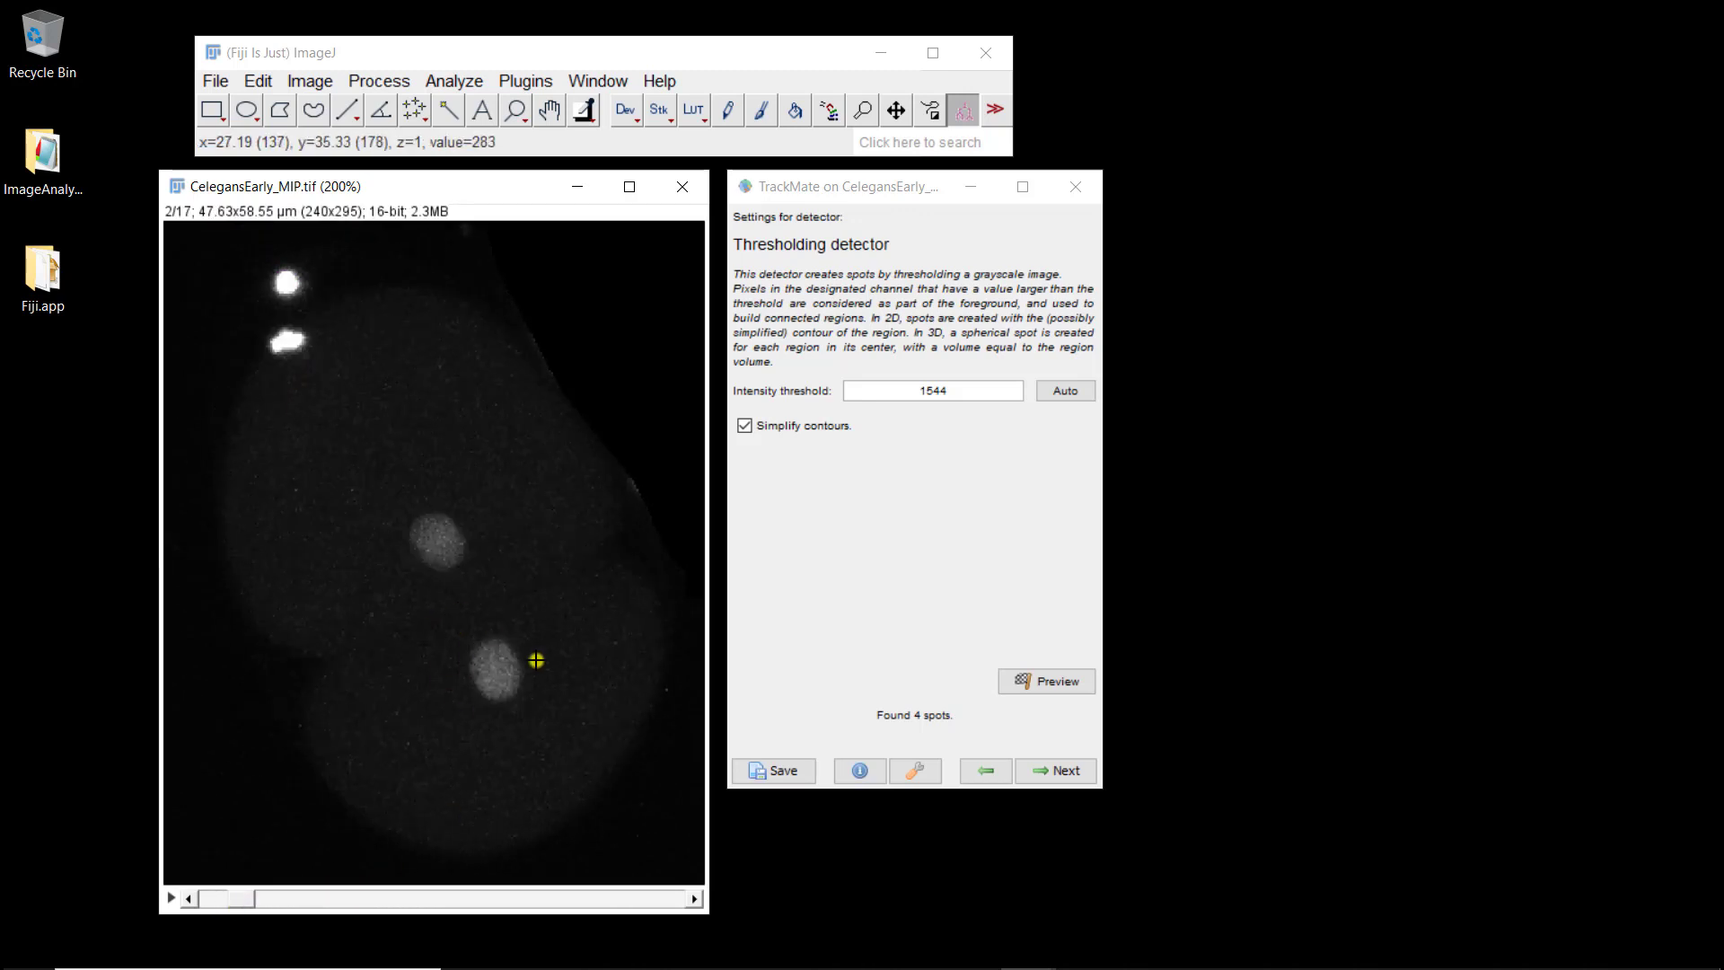
click(1043, 681)
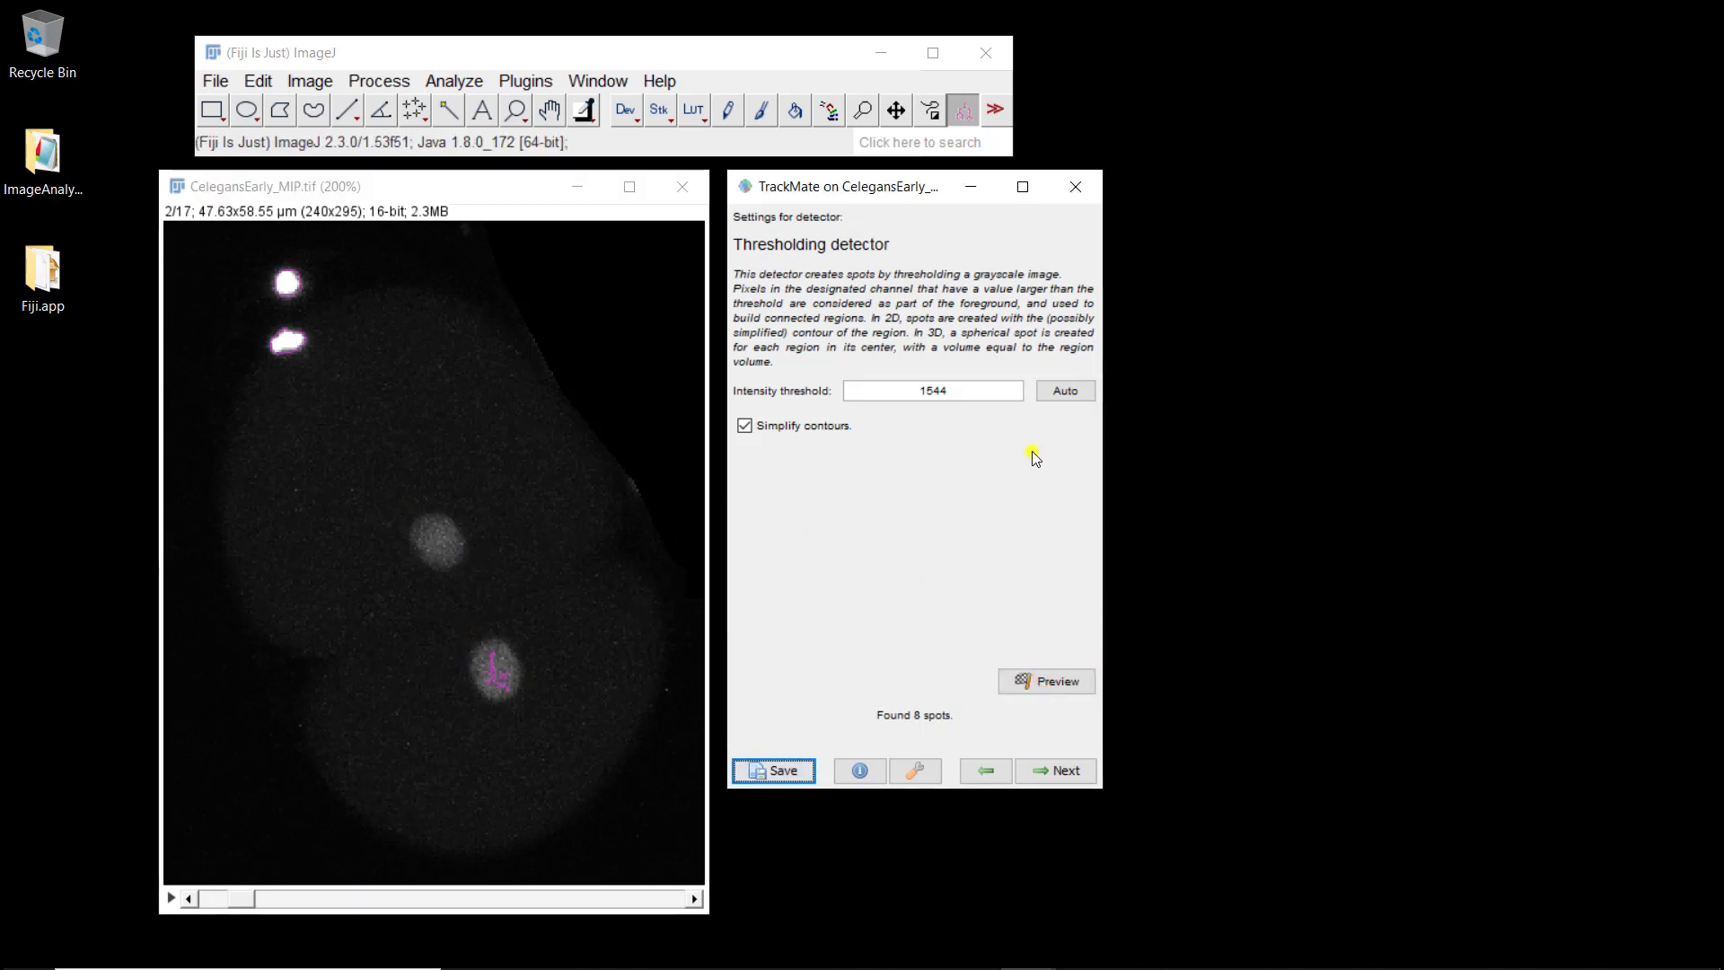
- Set the detector's intensity threshold to 800 and preview the spots on frame 2
double_click(987, 390)
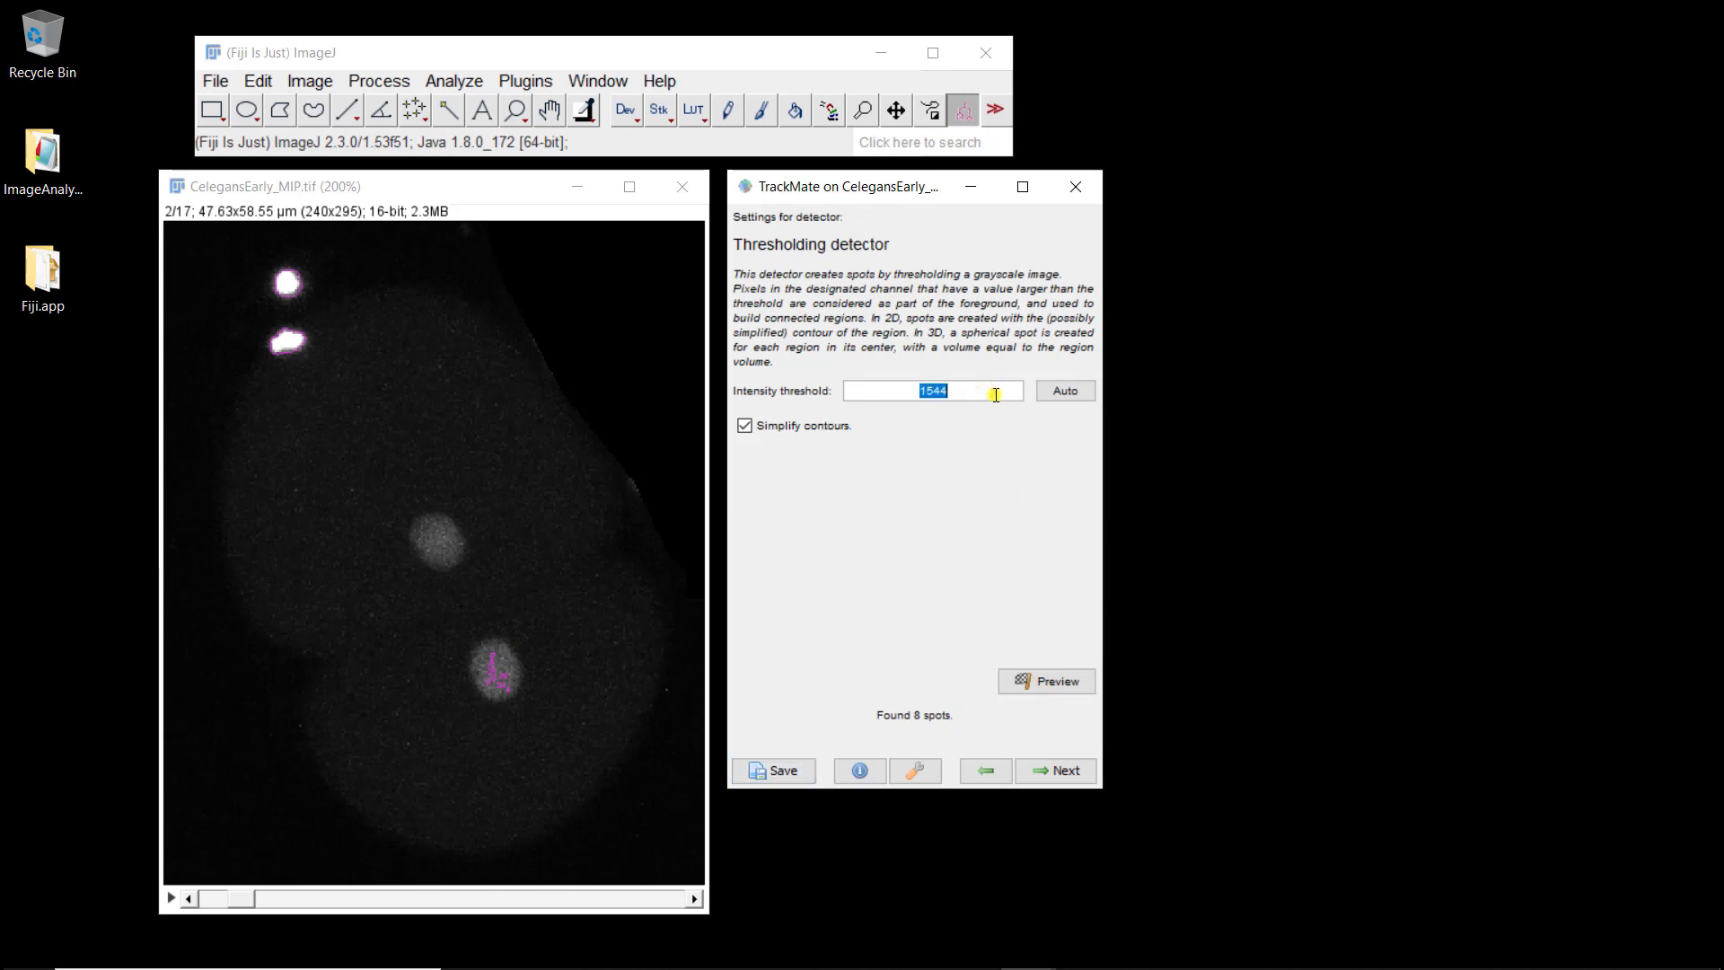
text(800)
click(1046, 675)
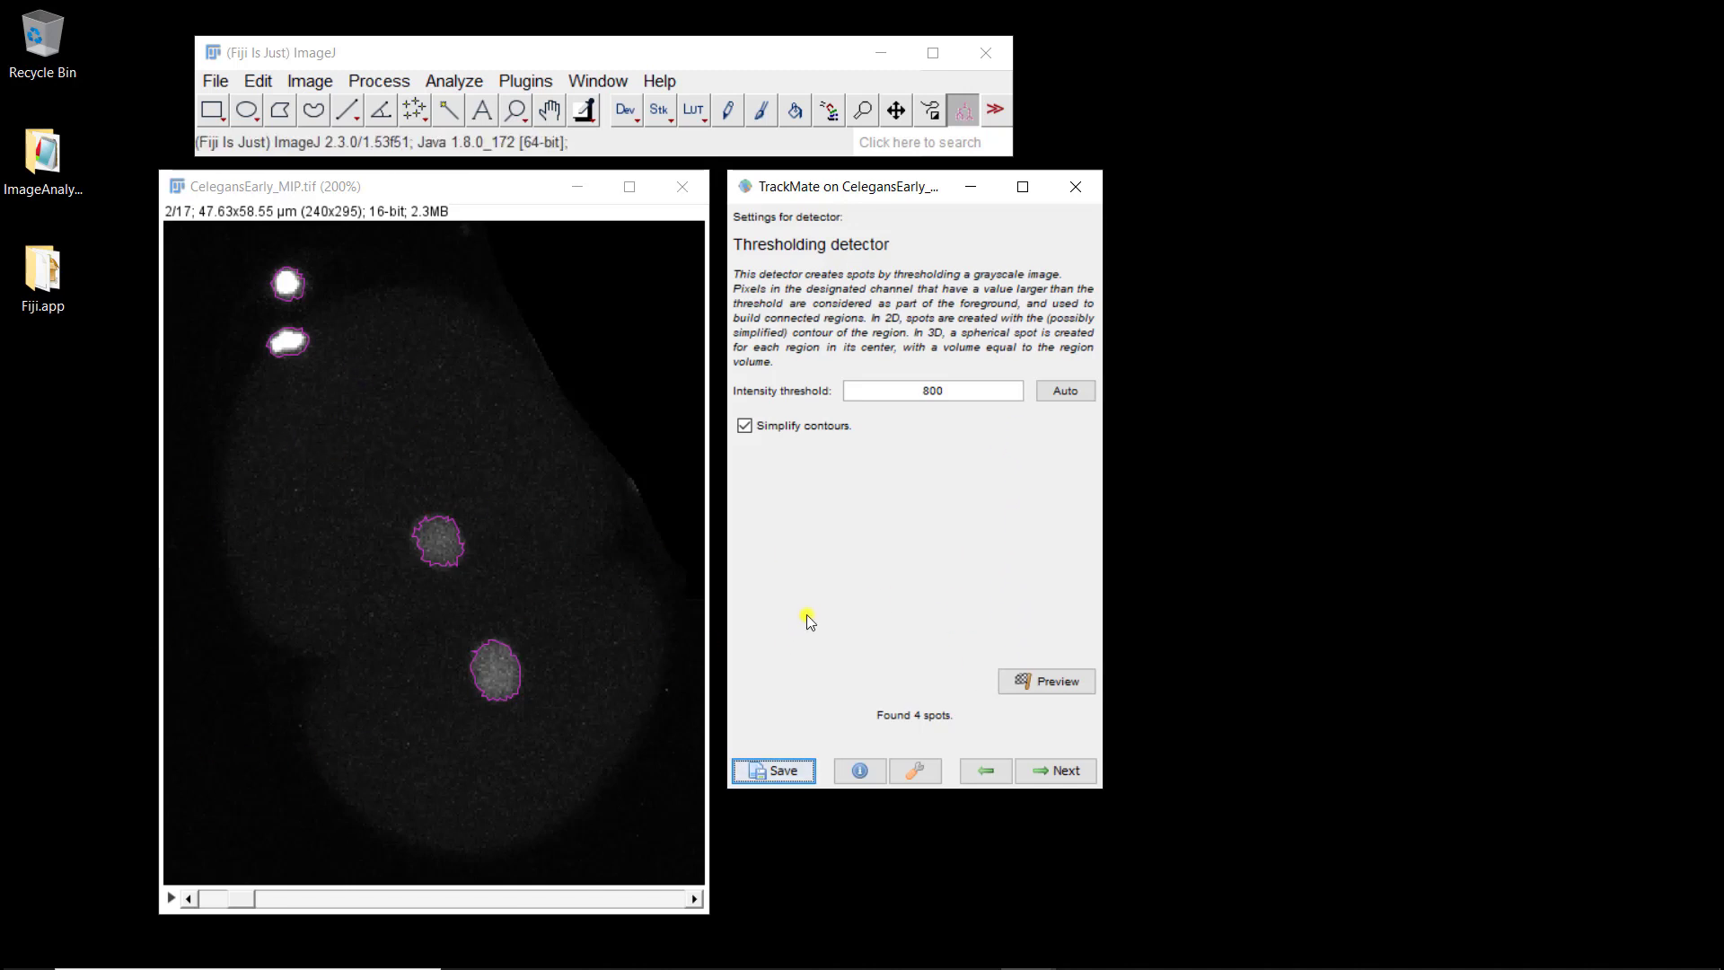
- Run the spot detection on all frames and pass the initial thresholding without restricting spots by quality
click(1059, 770)
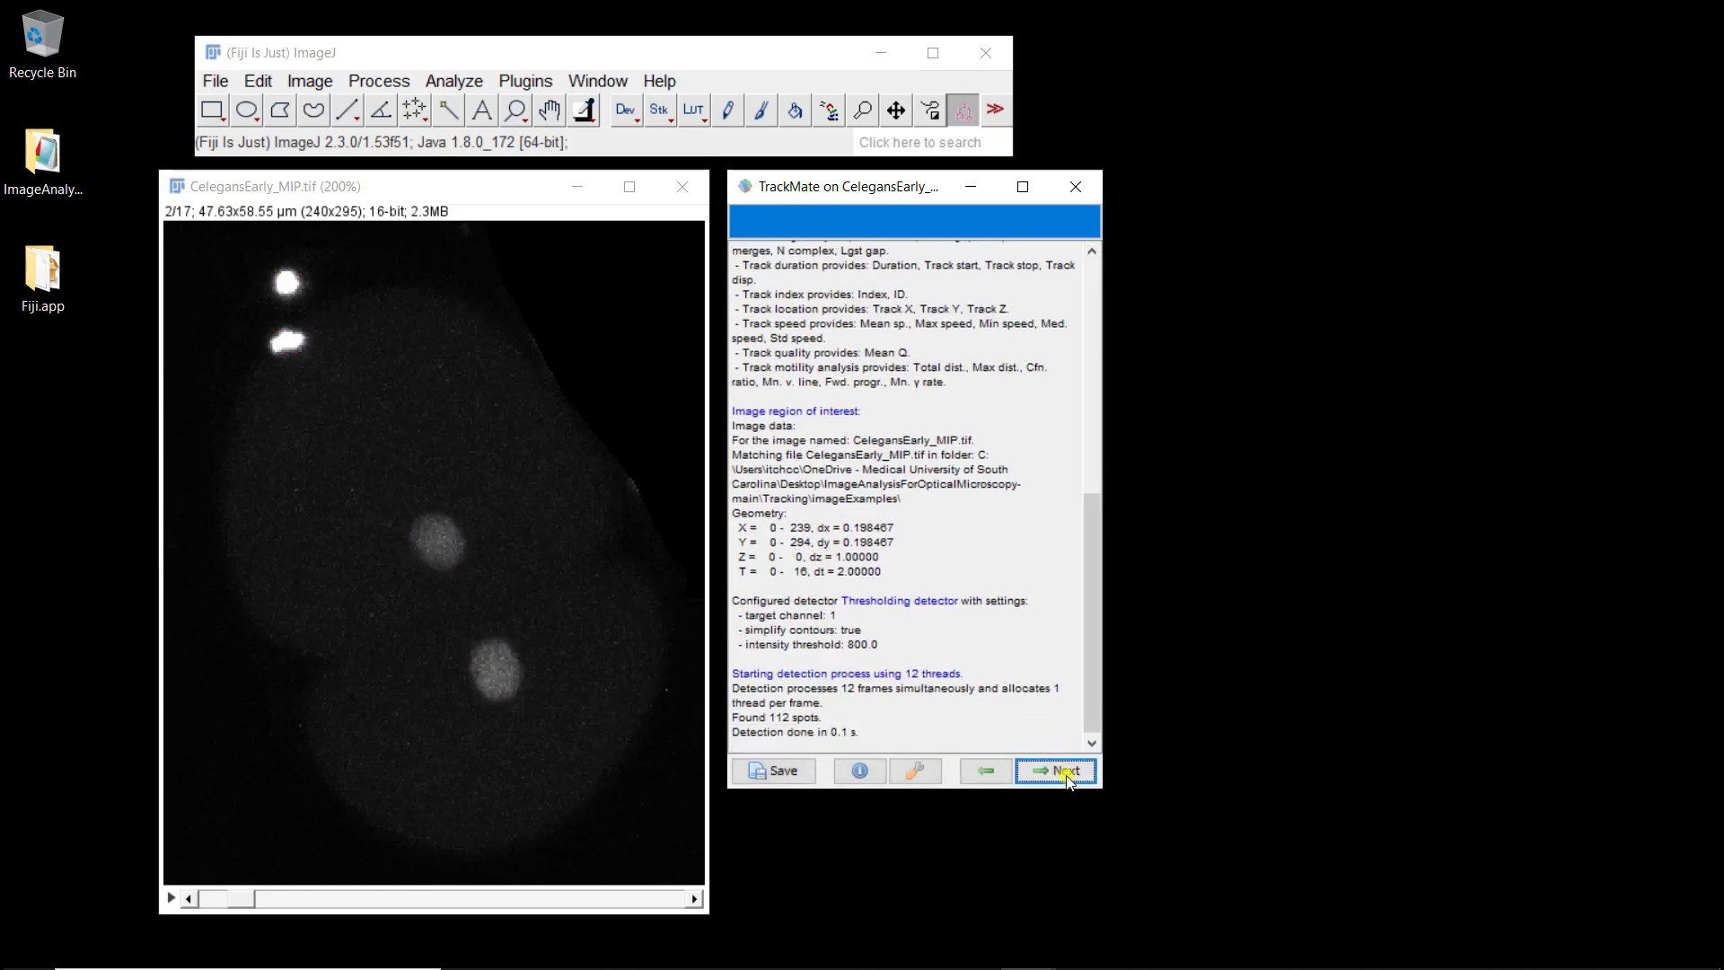
click(1065, 774)
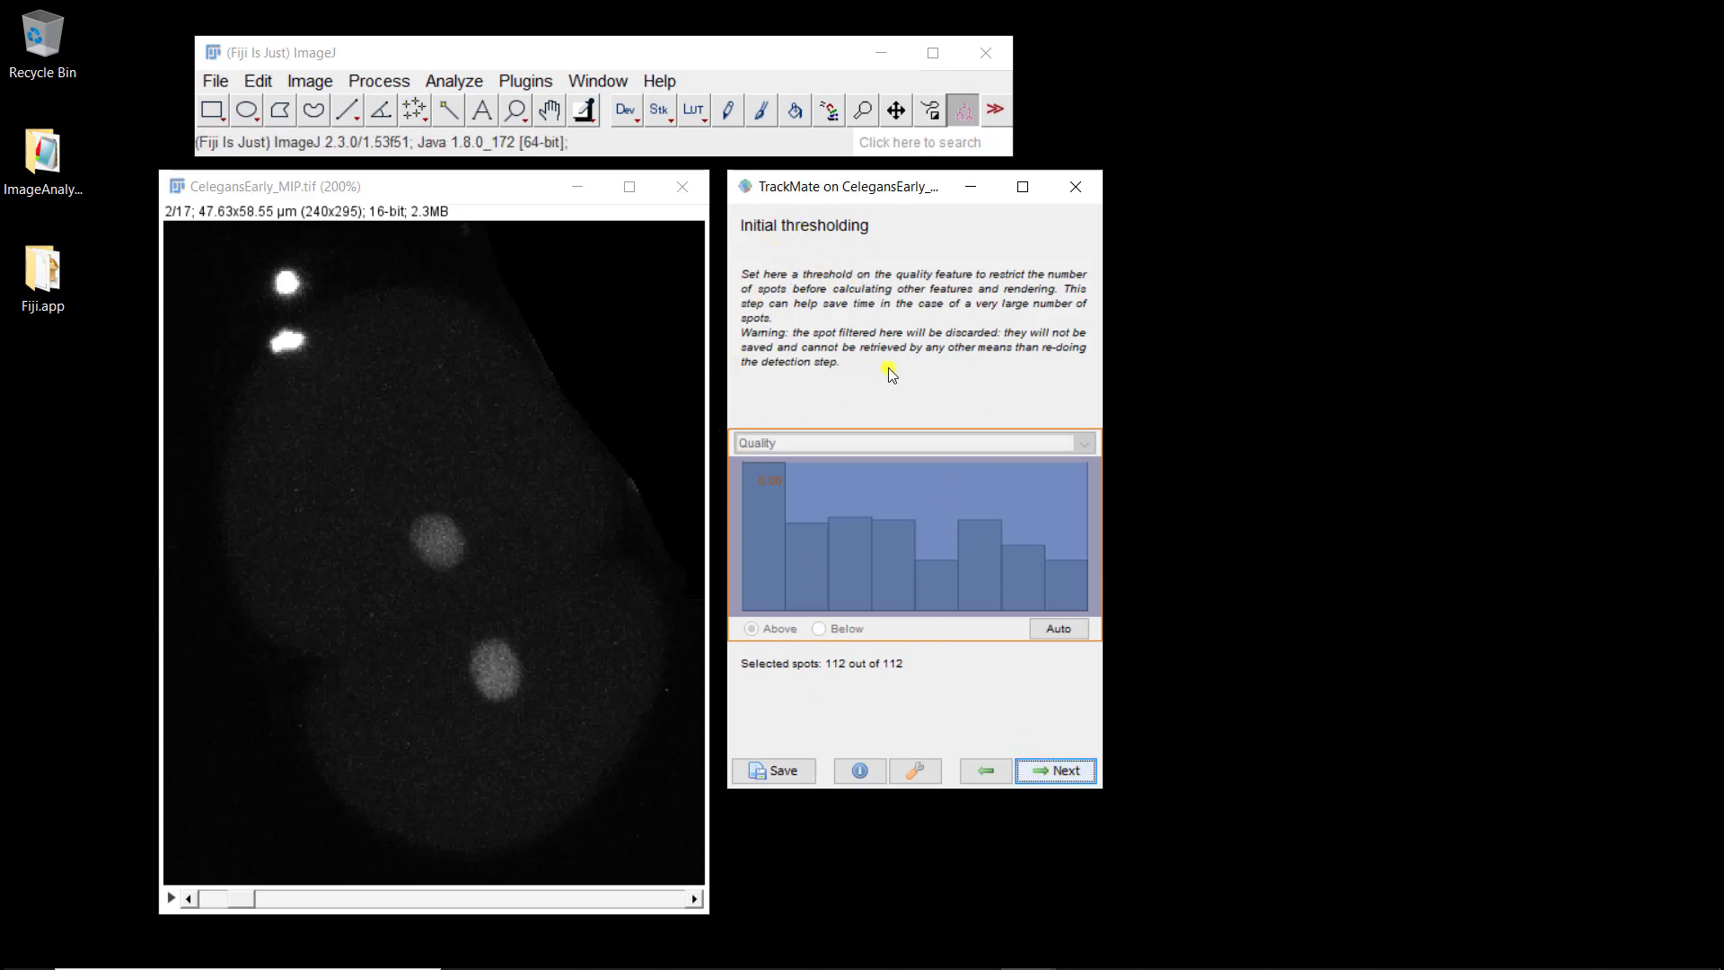
click(1055, 772)
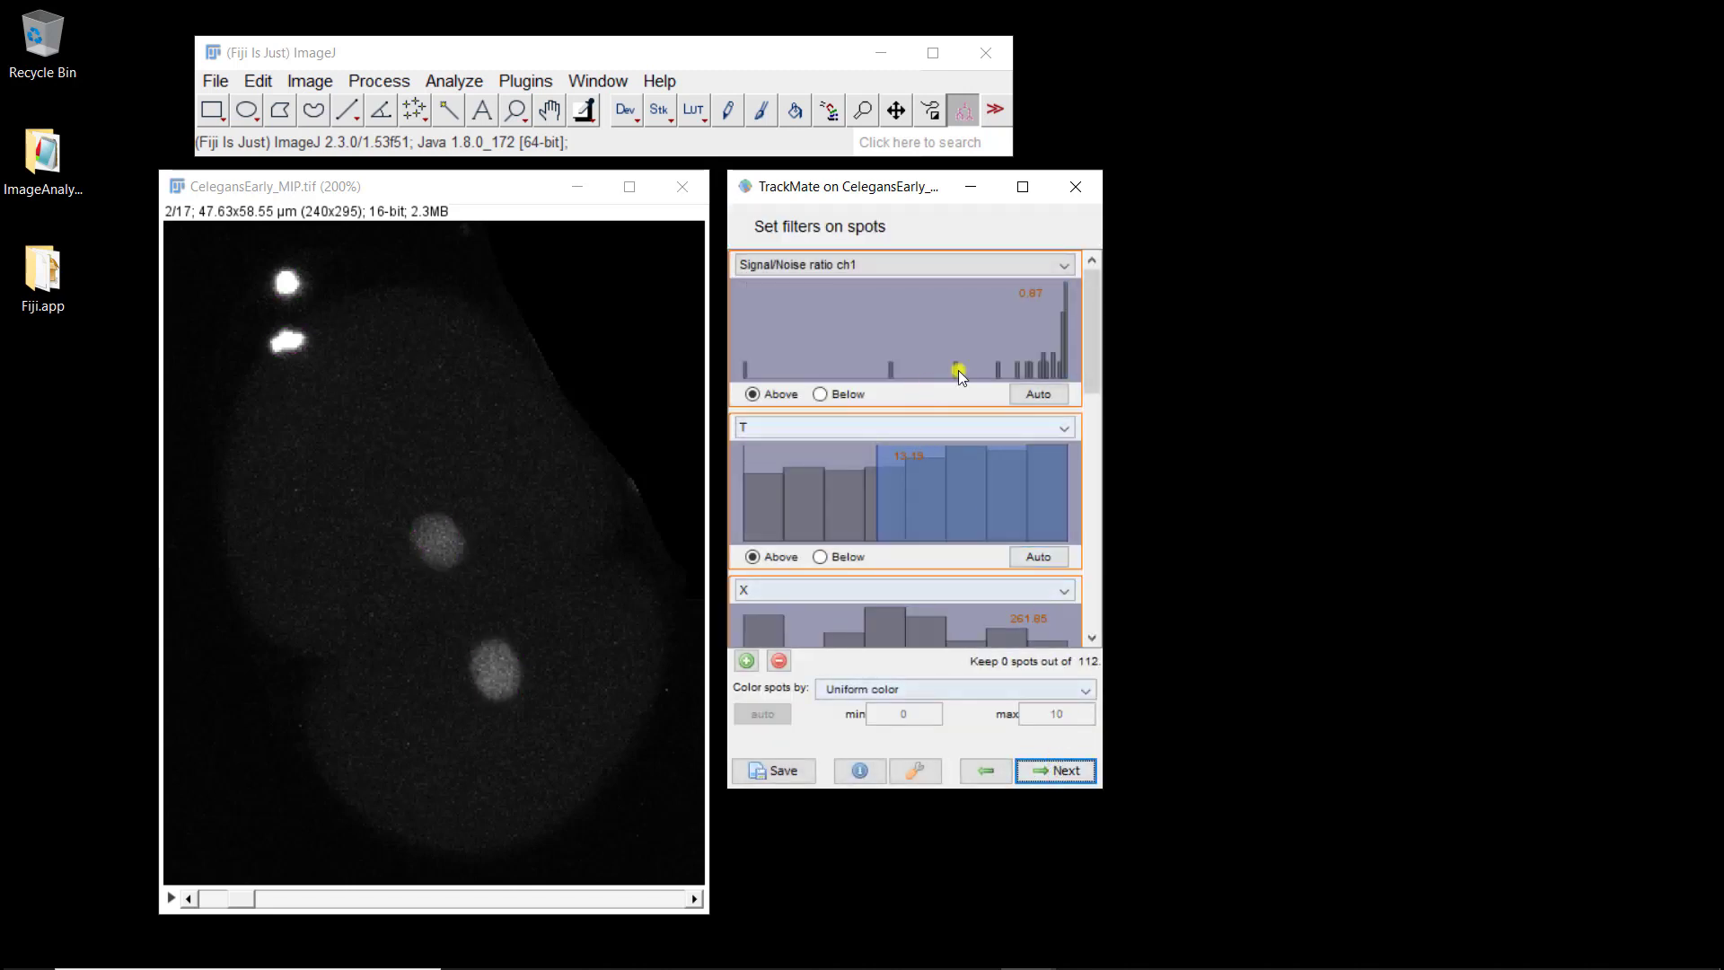
- Remove all the preset spot filters so that every detected spot is kept
click(779, 661)
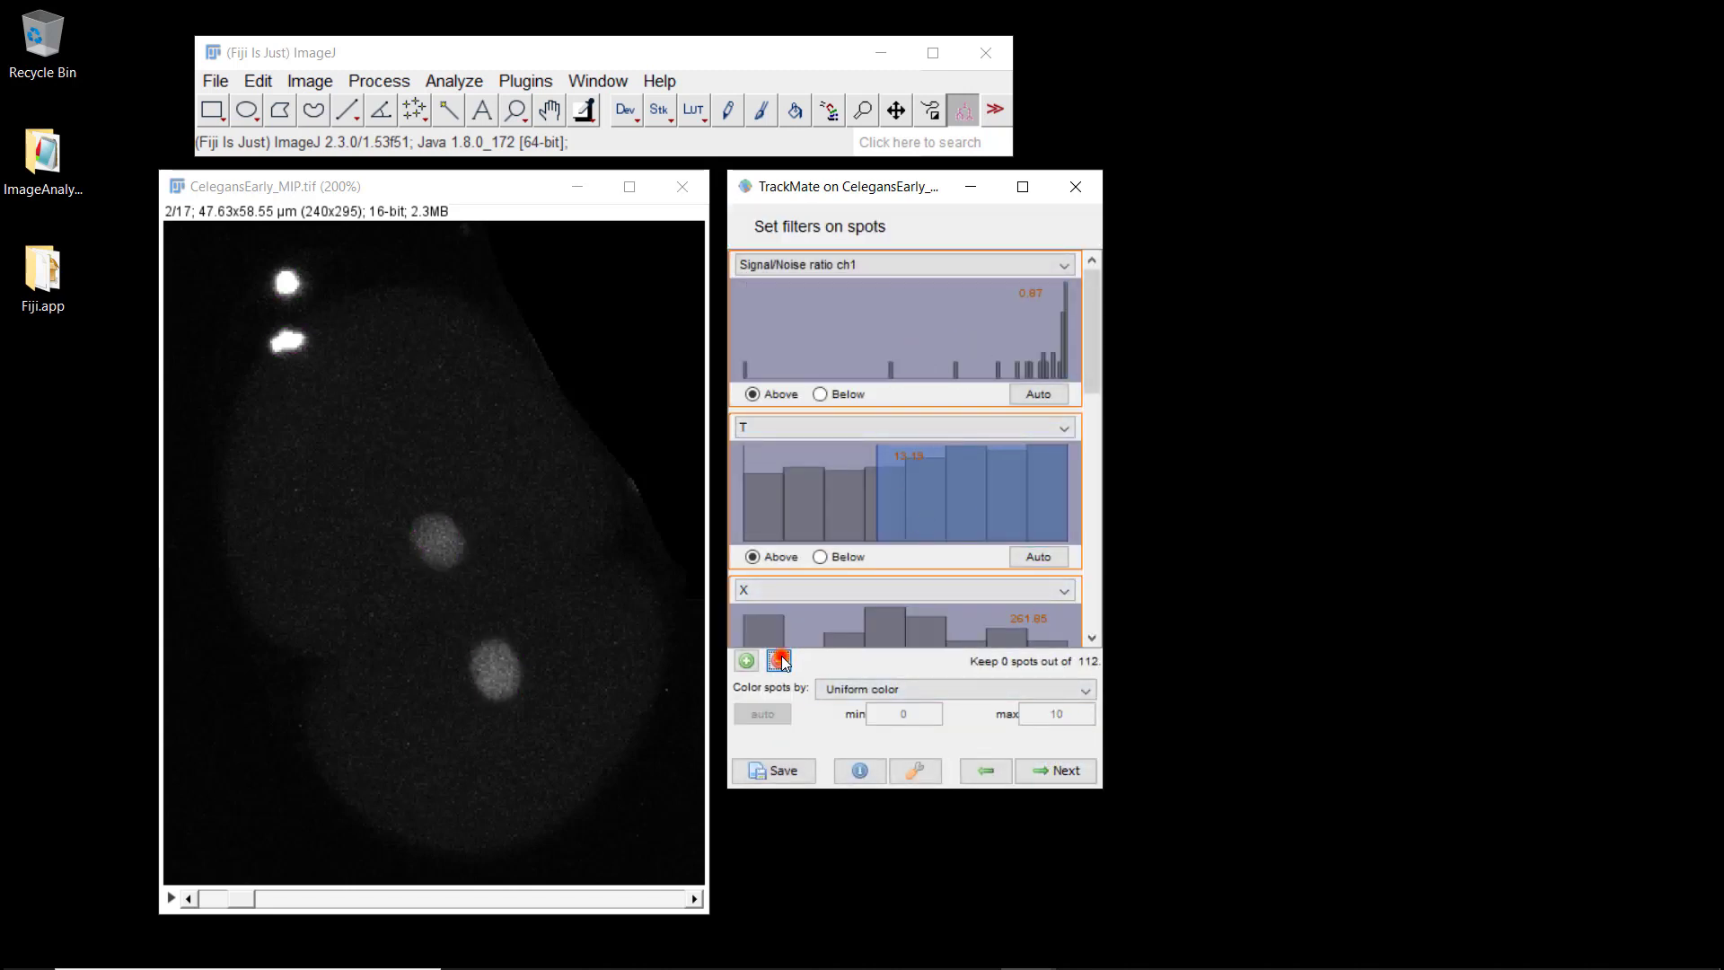
click(779, 660)
click(779, 661)
click(779, 660)
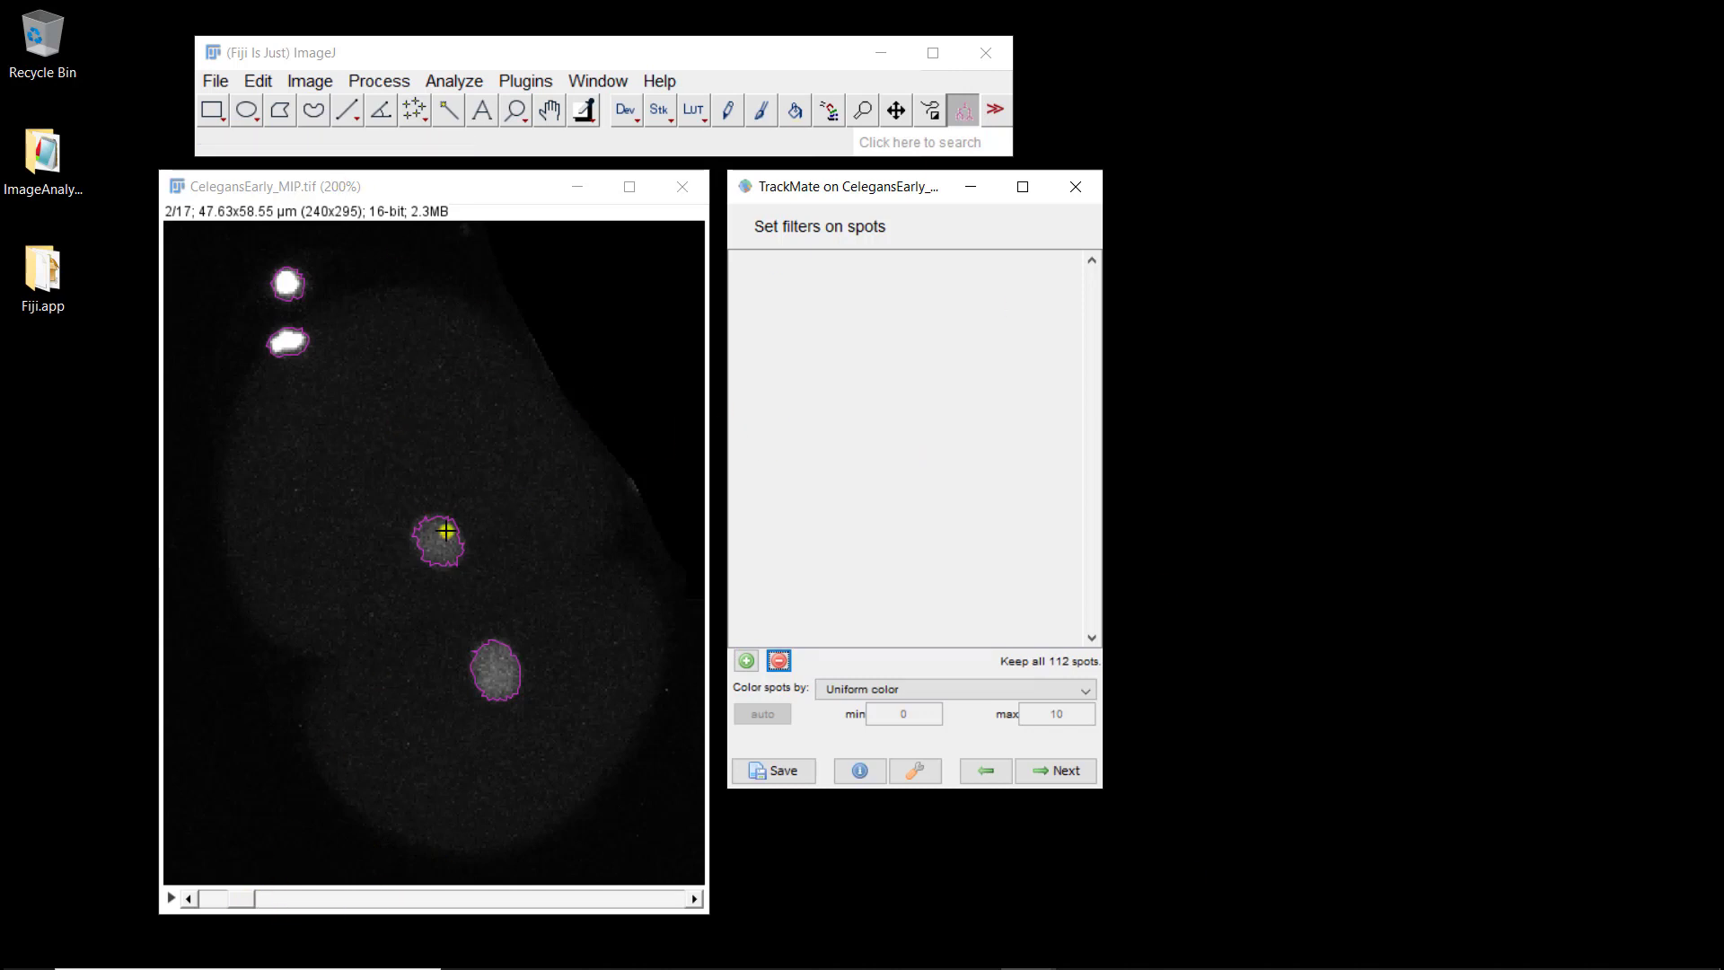
- Check the detected contours from frame 1 to frame 10, and add a spot filter based on Area
click(241, 899)
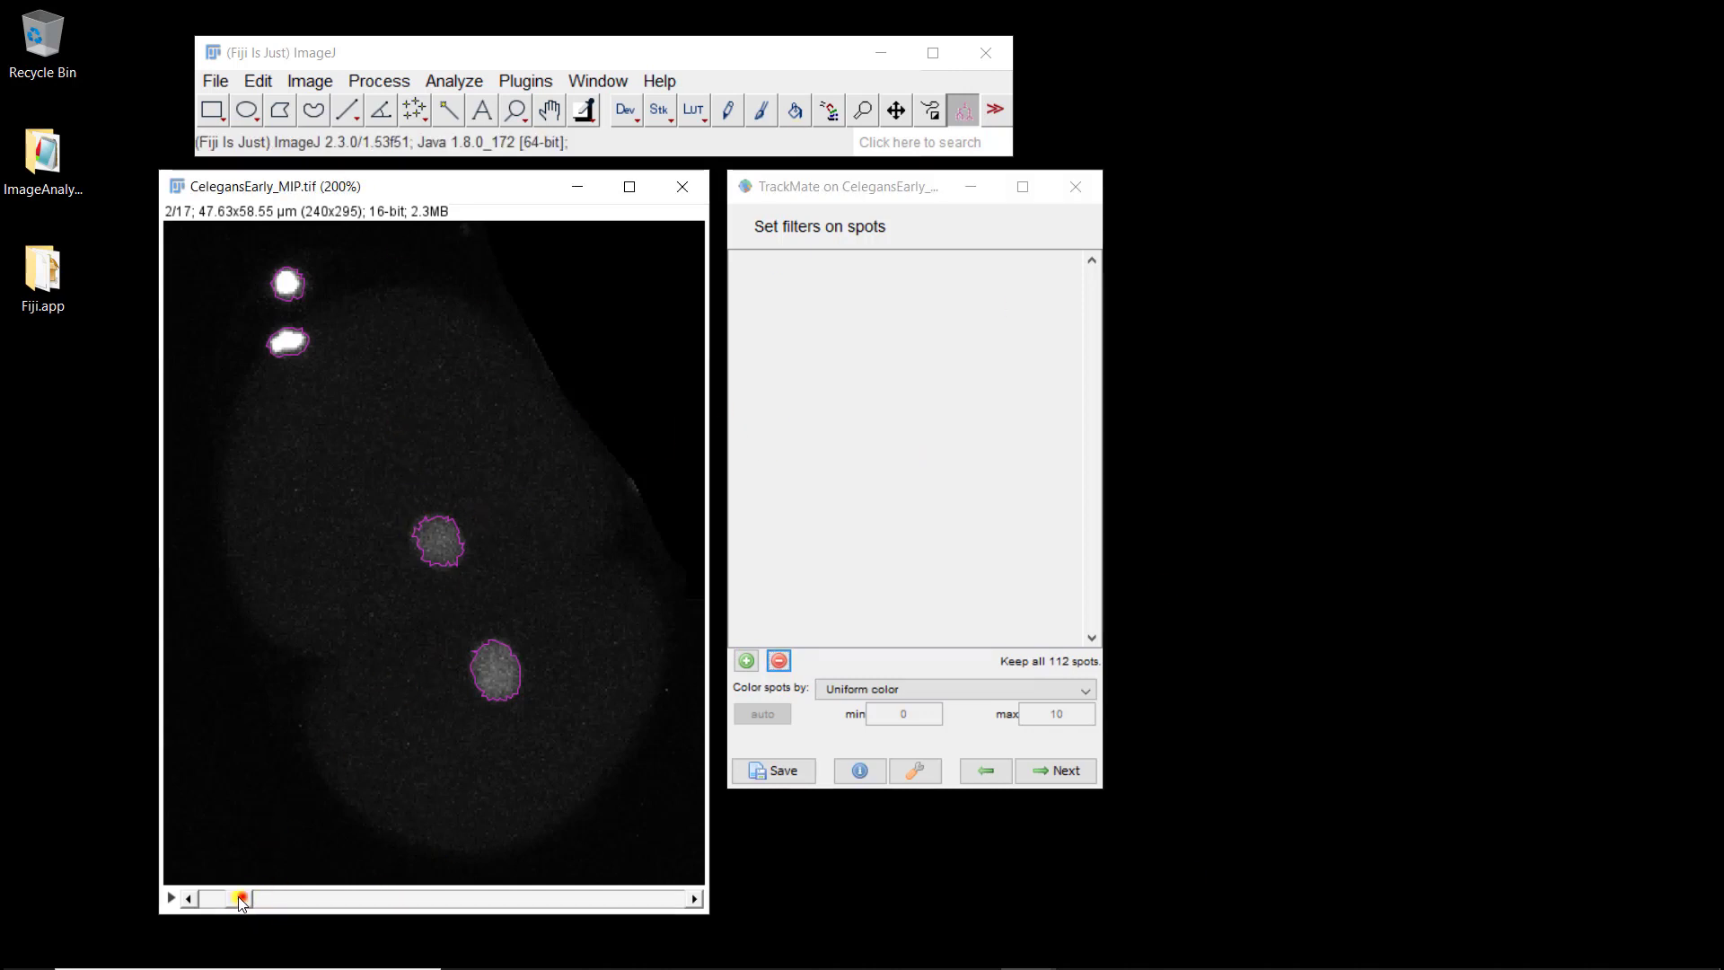
drag(241, 899, 186, 898)
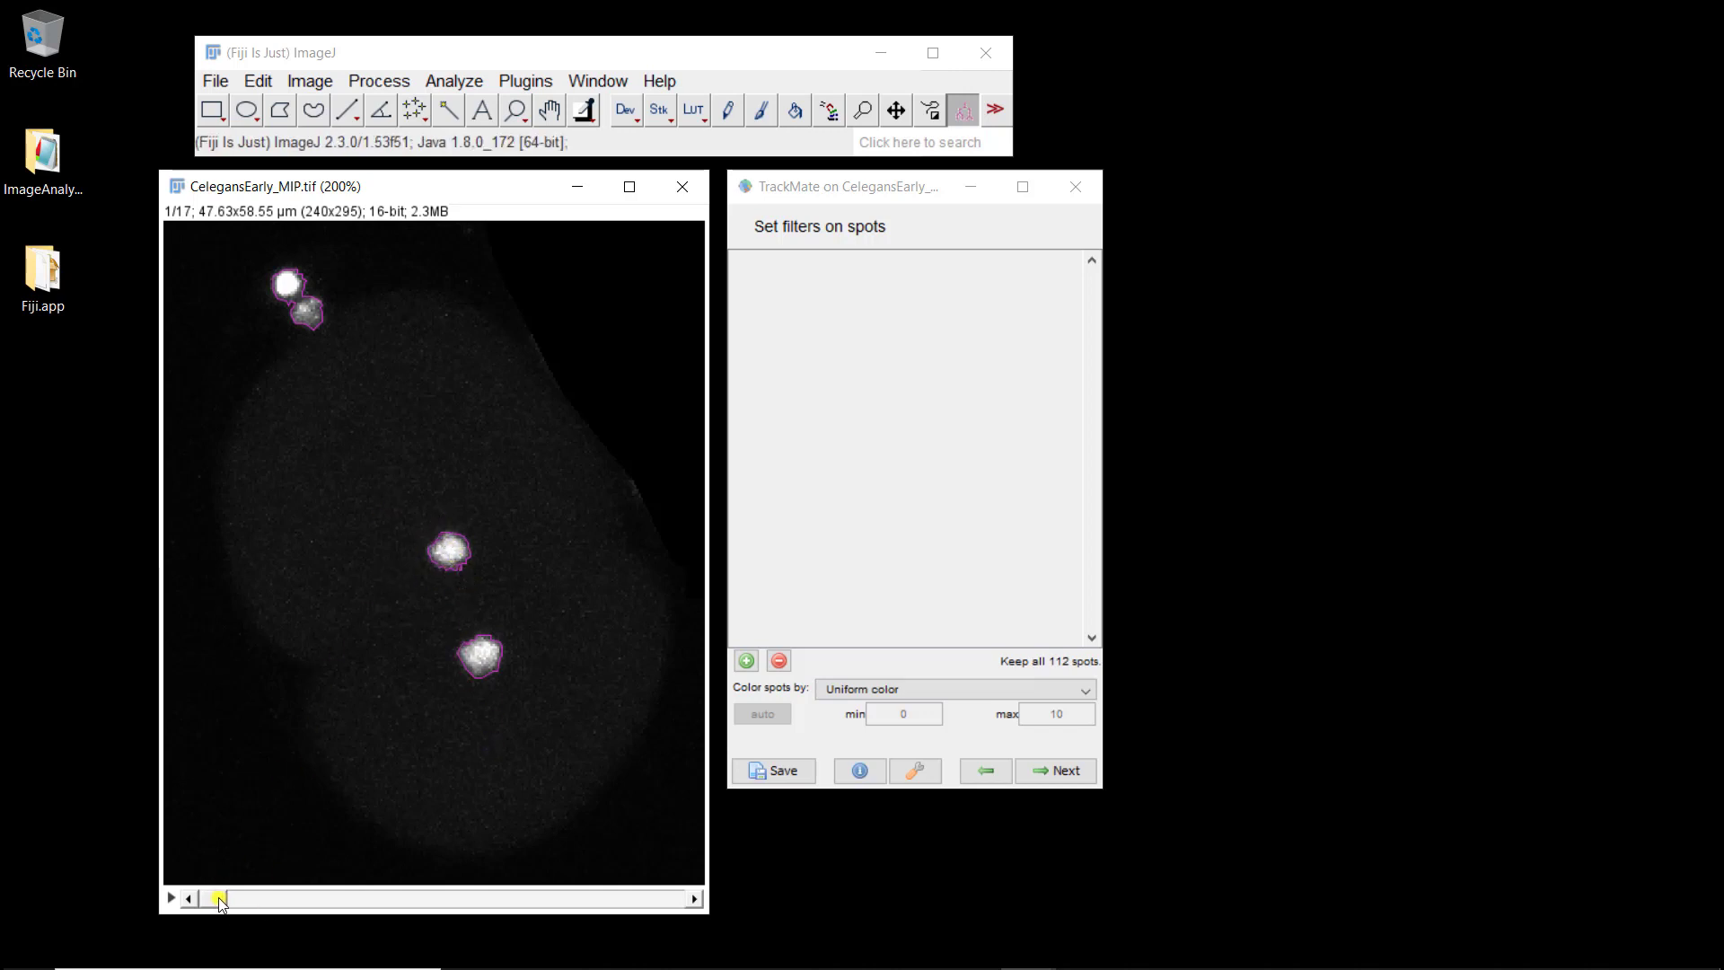
drag(211, 902, 461, 891)
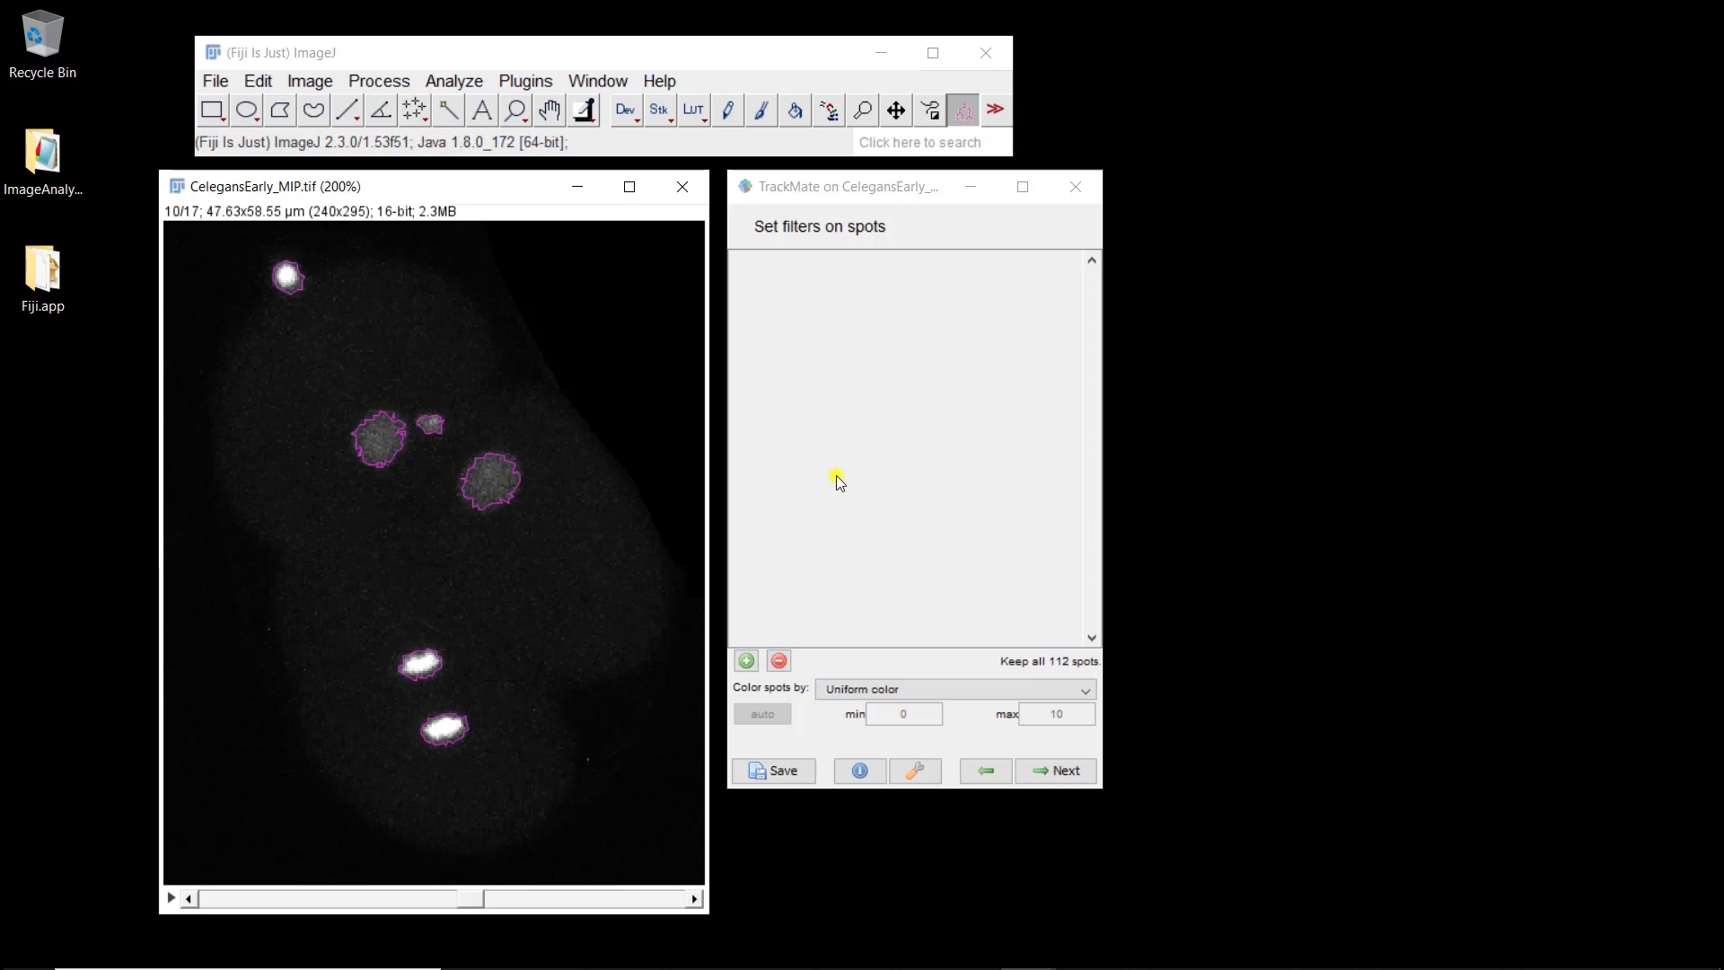
click(748, 664)
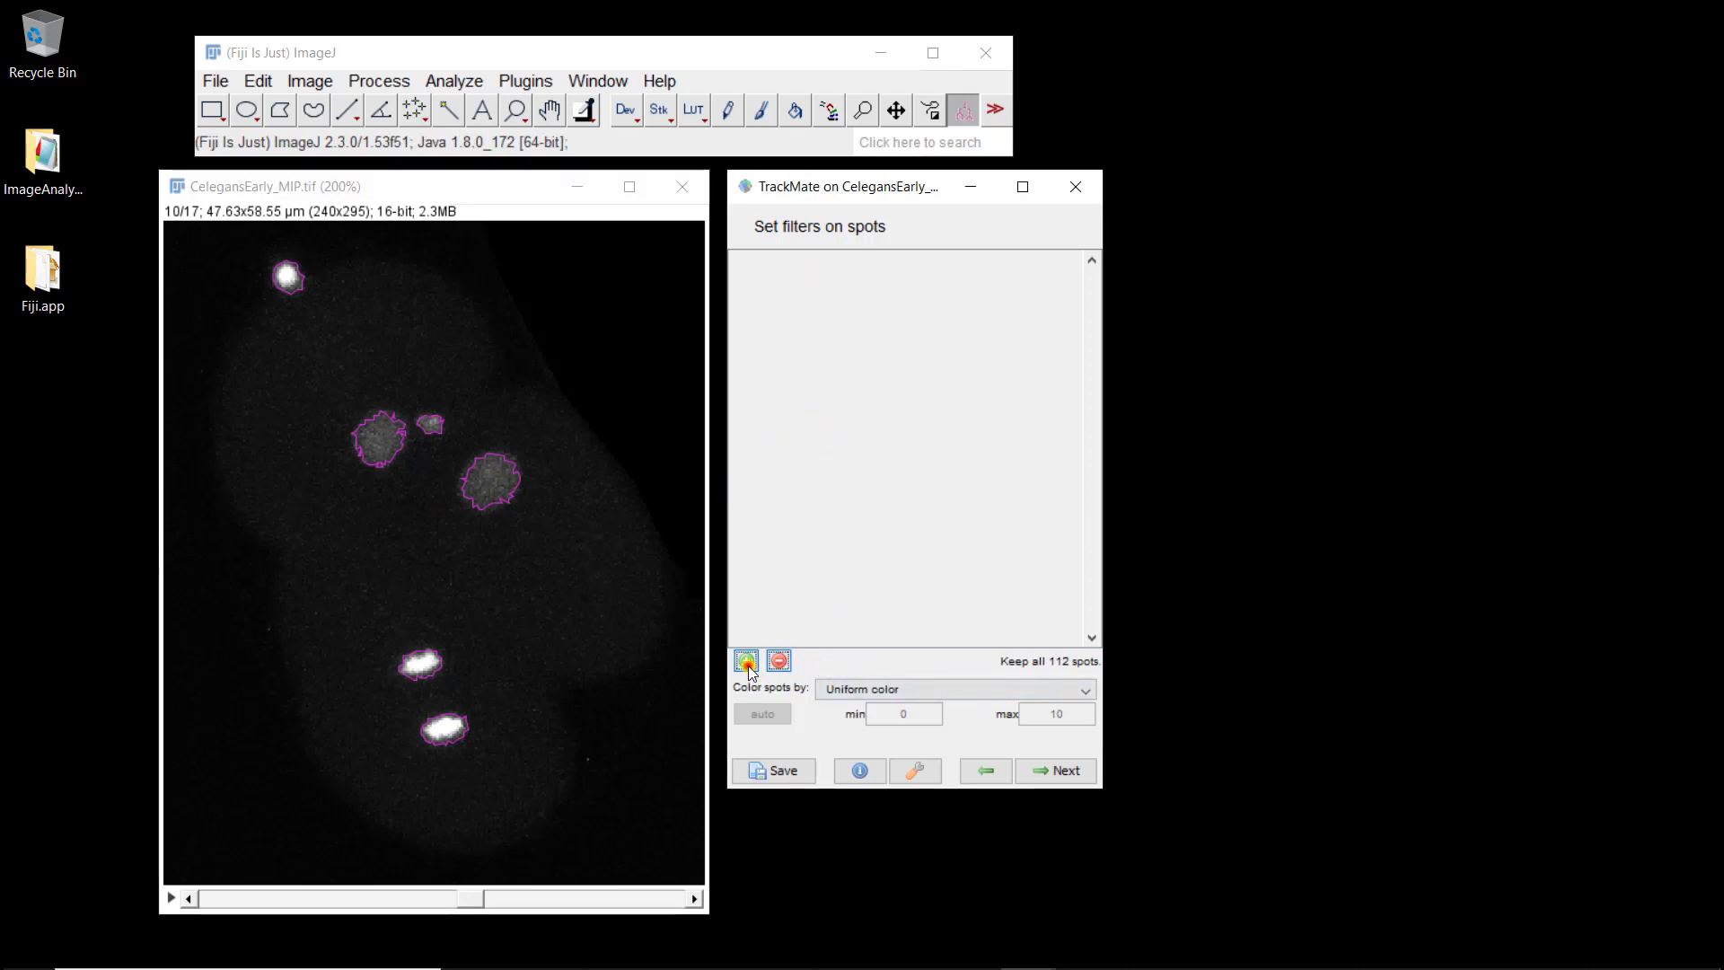
click(847, 271)
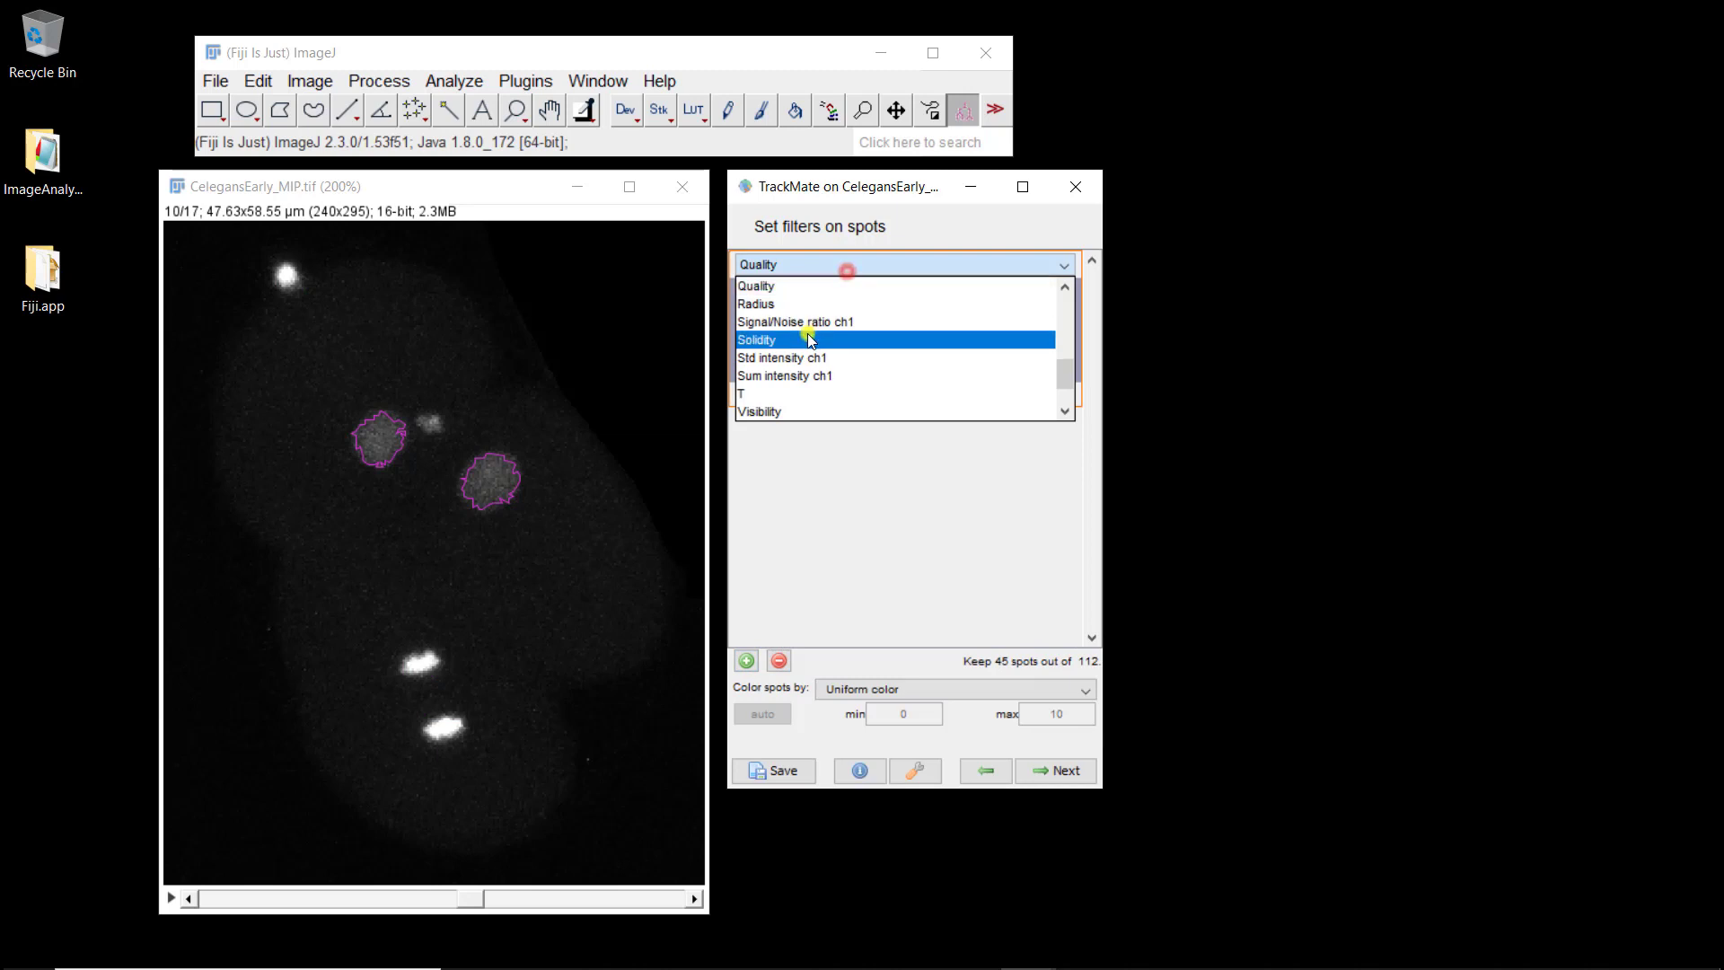
scroll(810, 342, up, 1)
scroll(810, 341, up, 6)
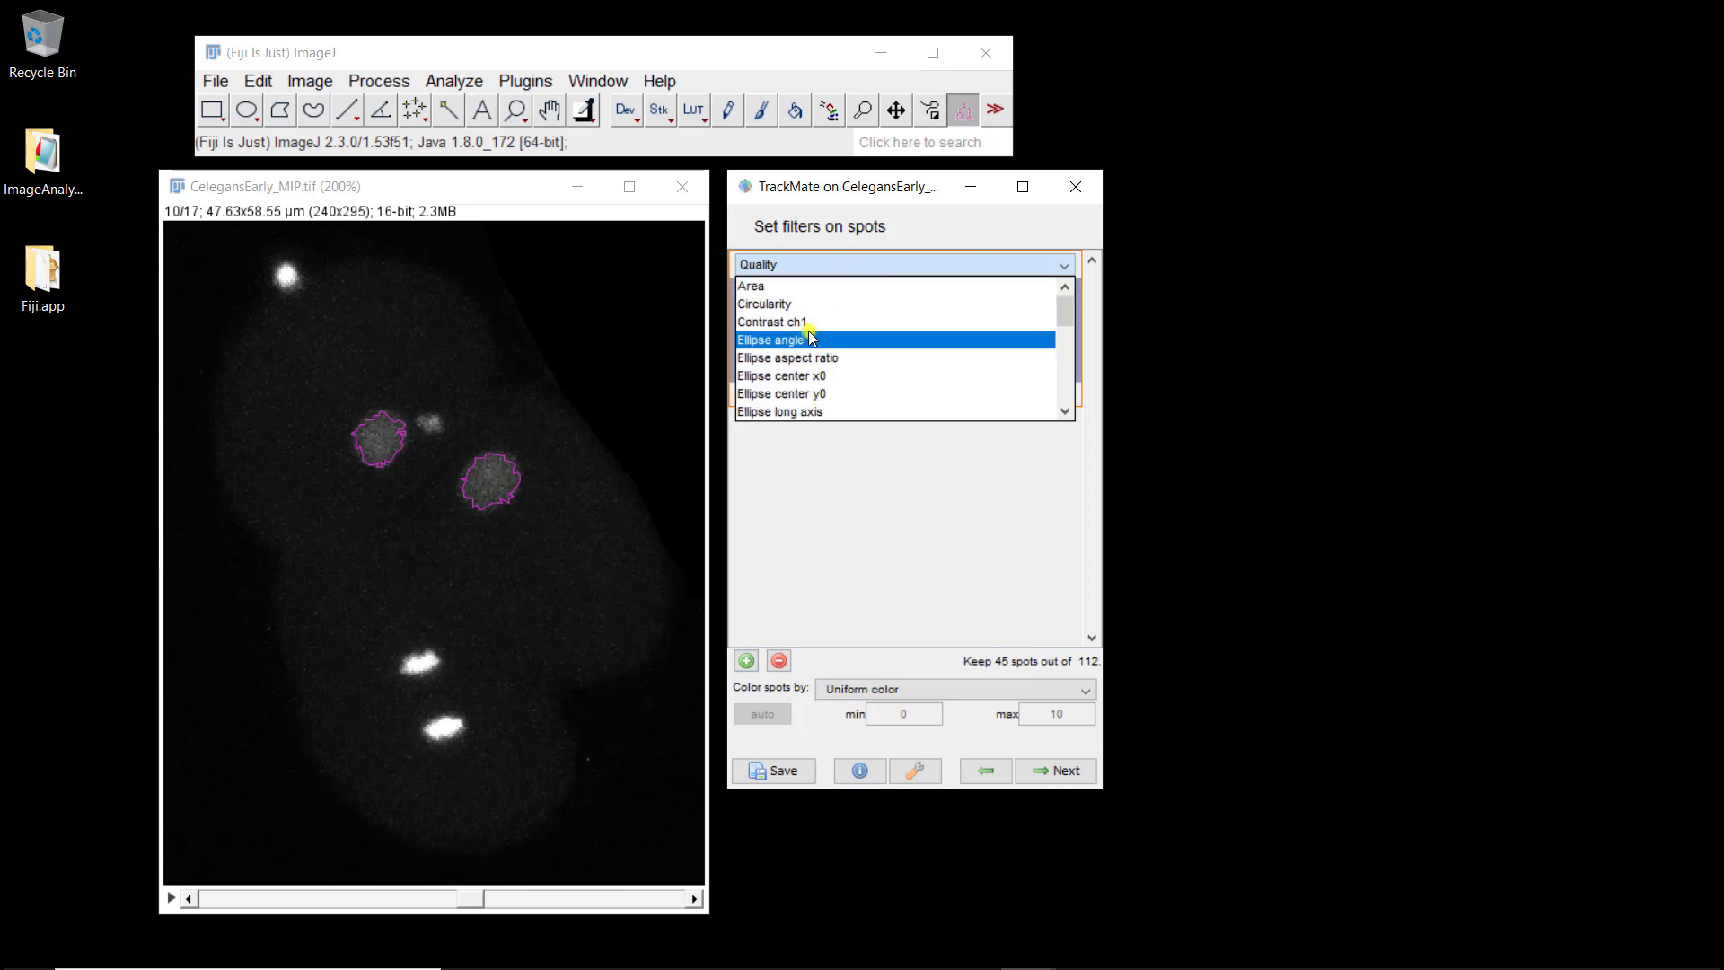
click(788, 286)
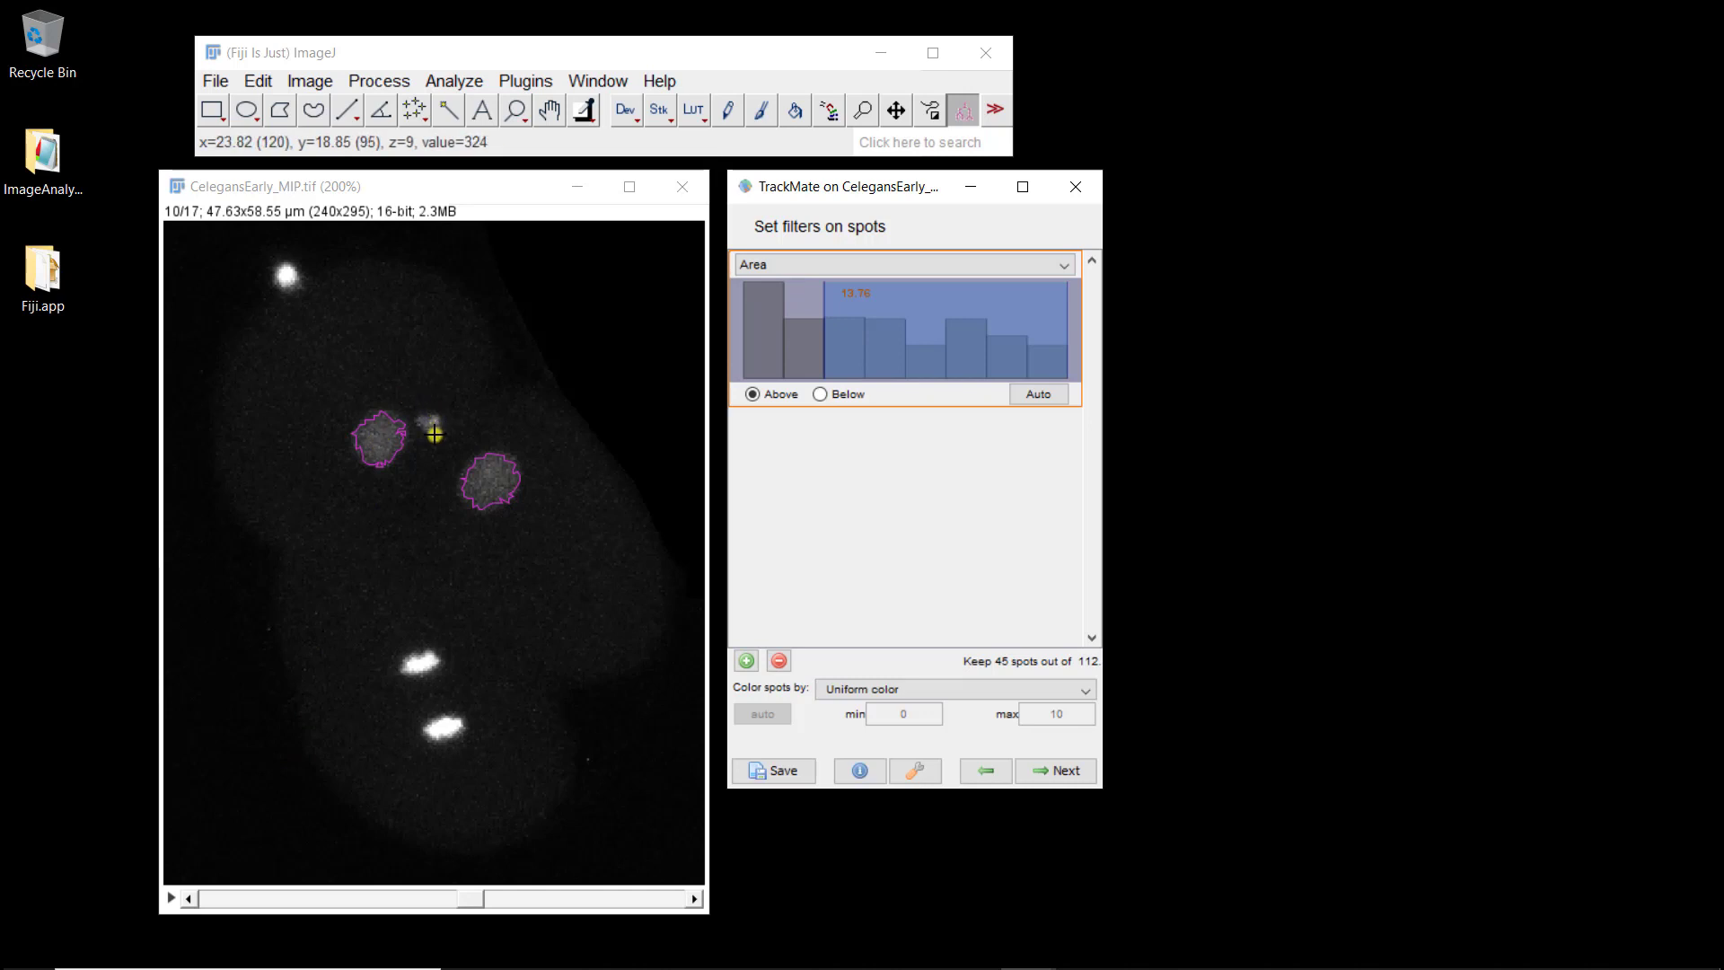
- Lower the Area filter's minimum to about 6.7 and check which spots are kept in the early frames
click(468, 896)
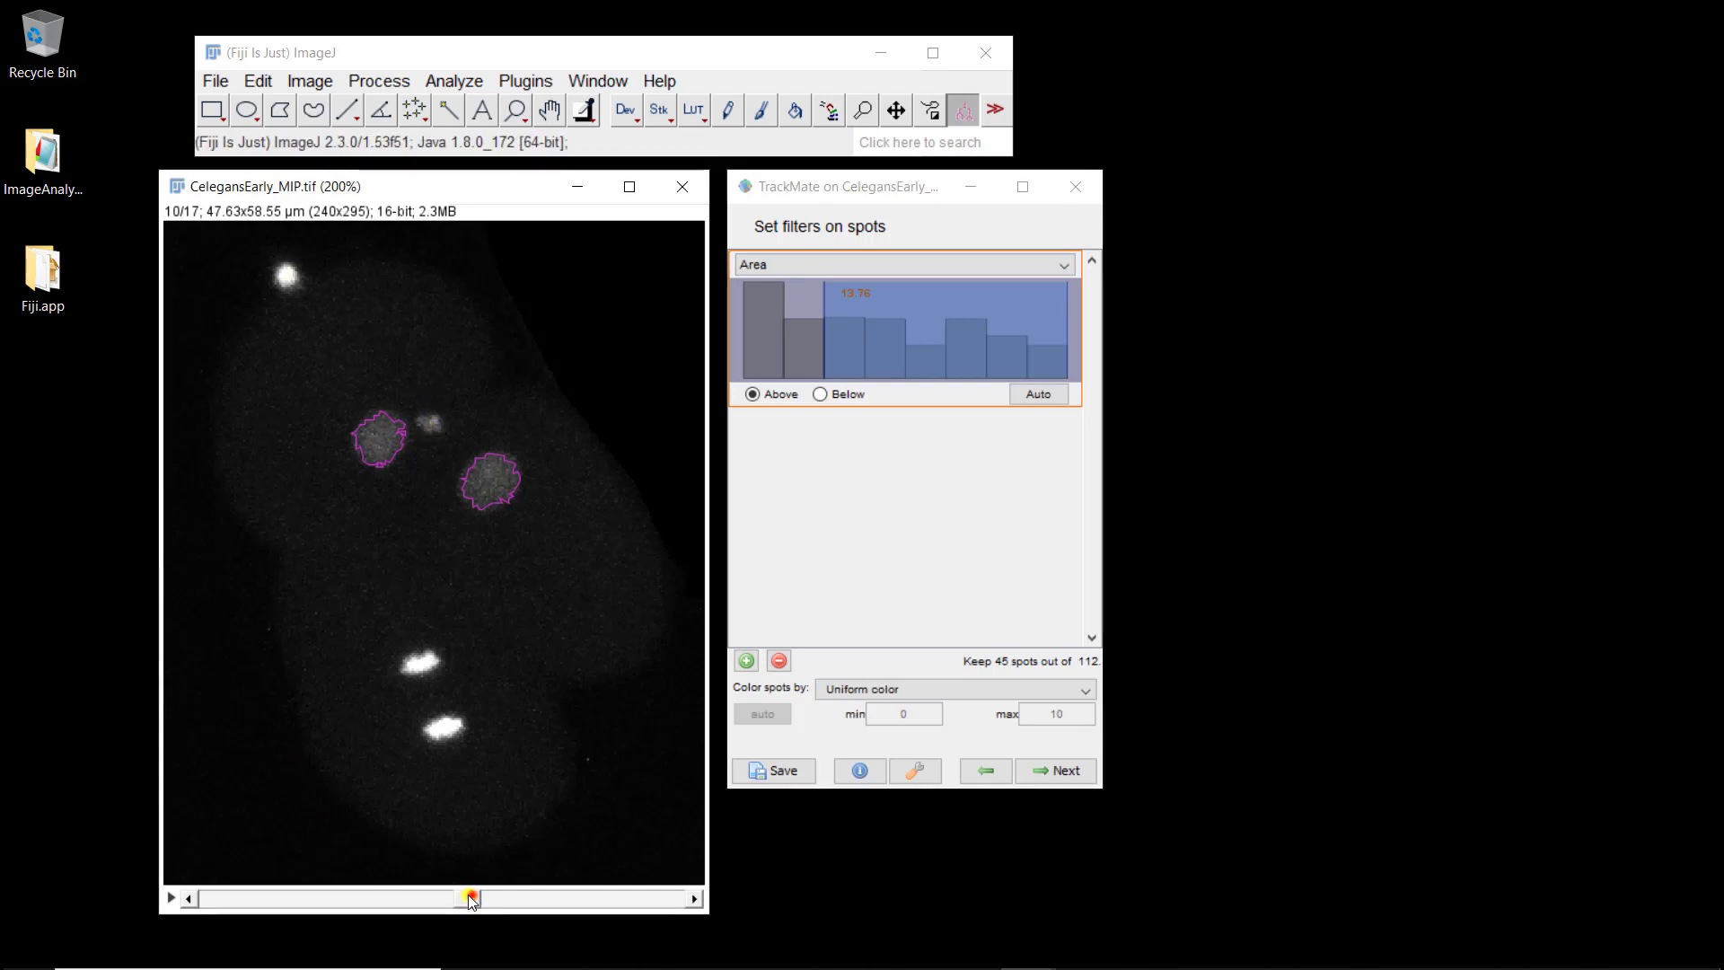
drag(470, 897, 204, 896)
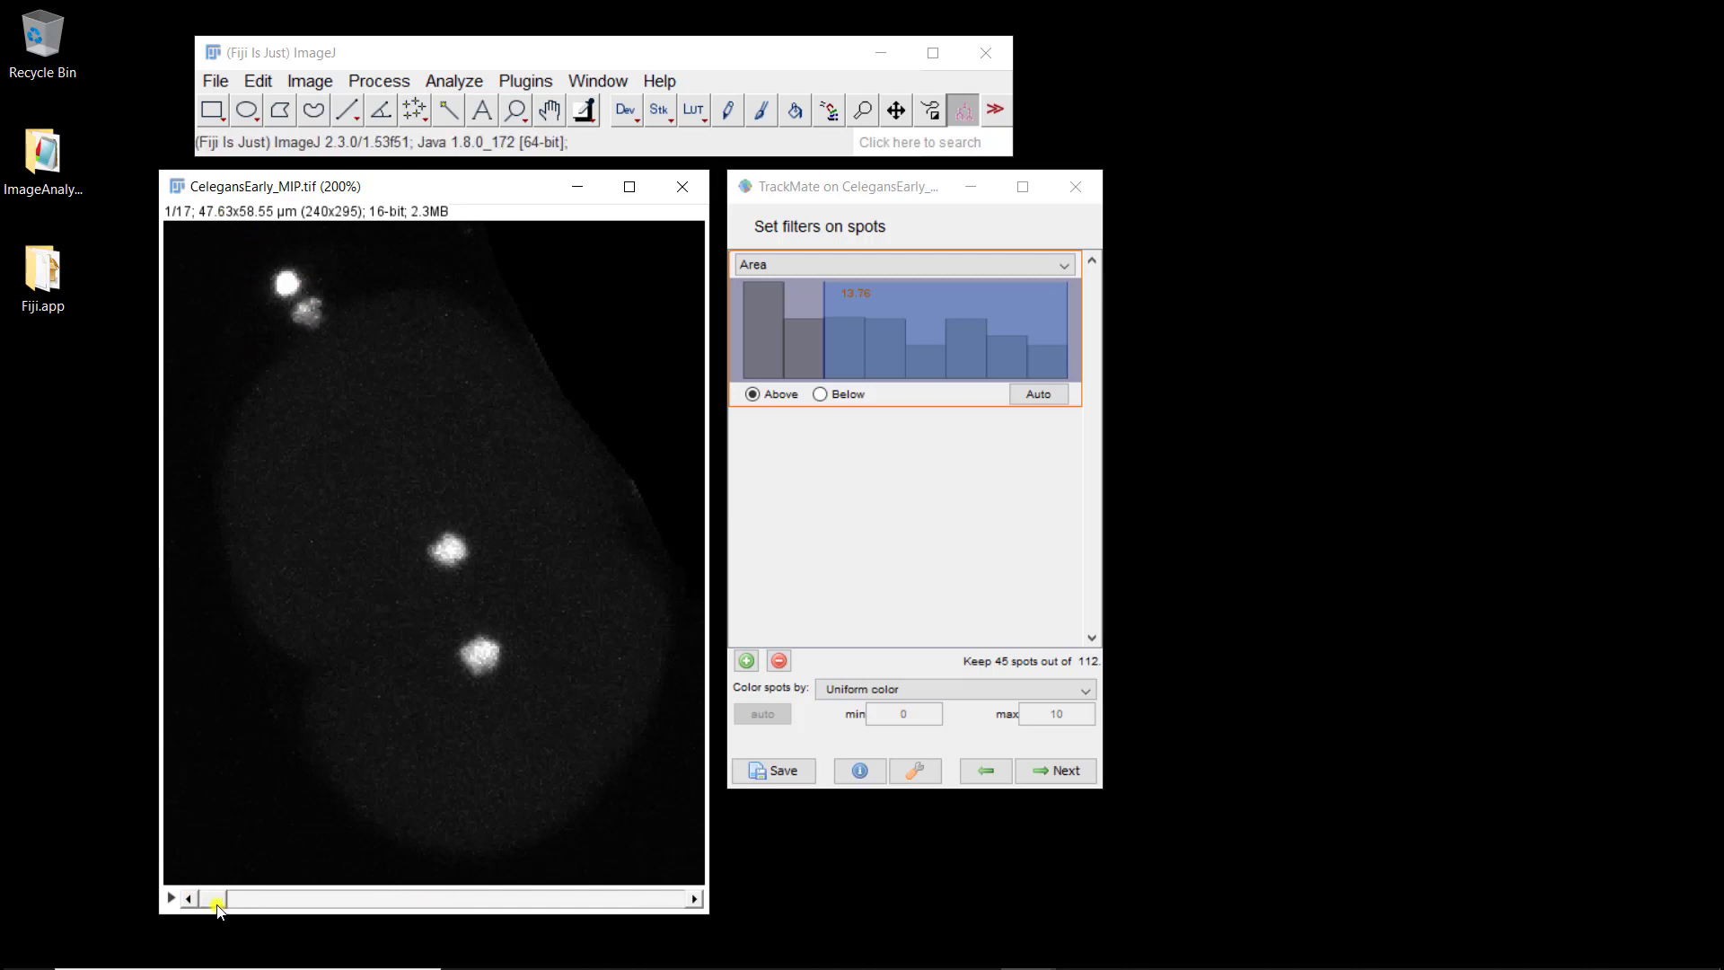
drag(216, 899, 460, 865)
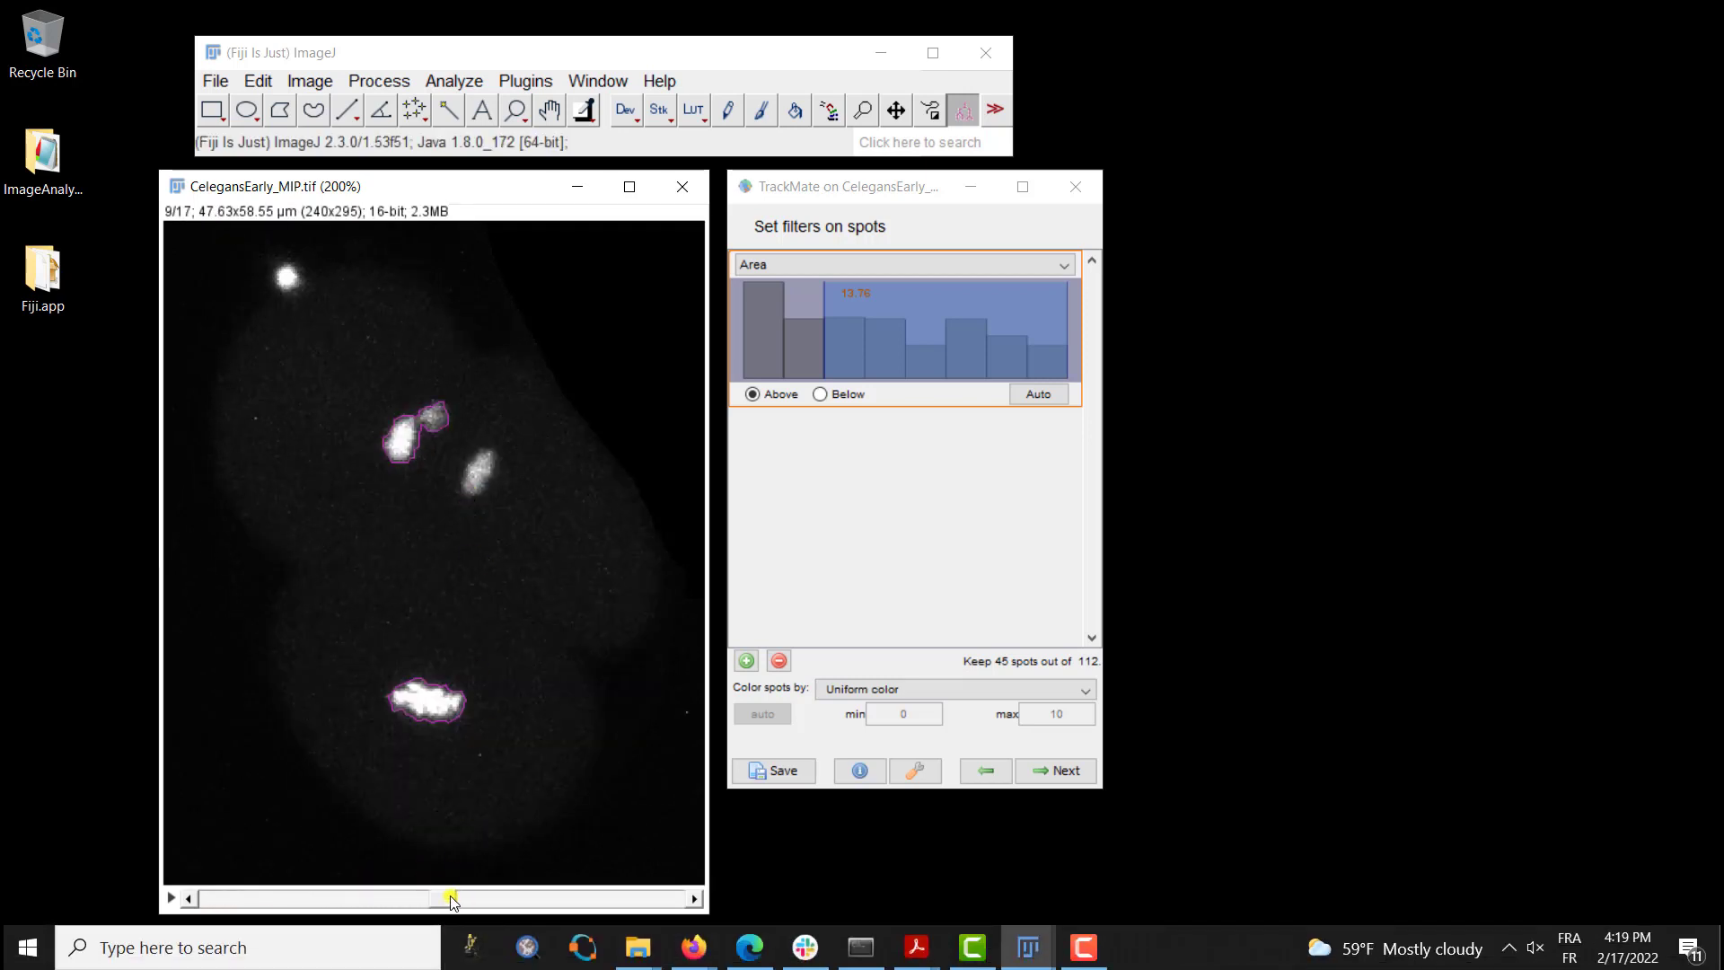
drag(449, 896, 481, 893)
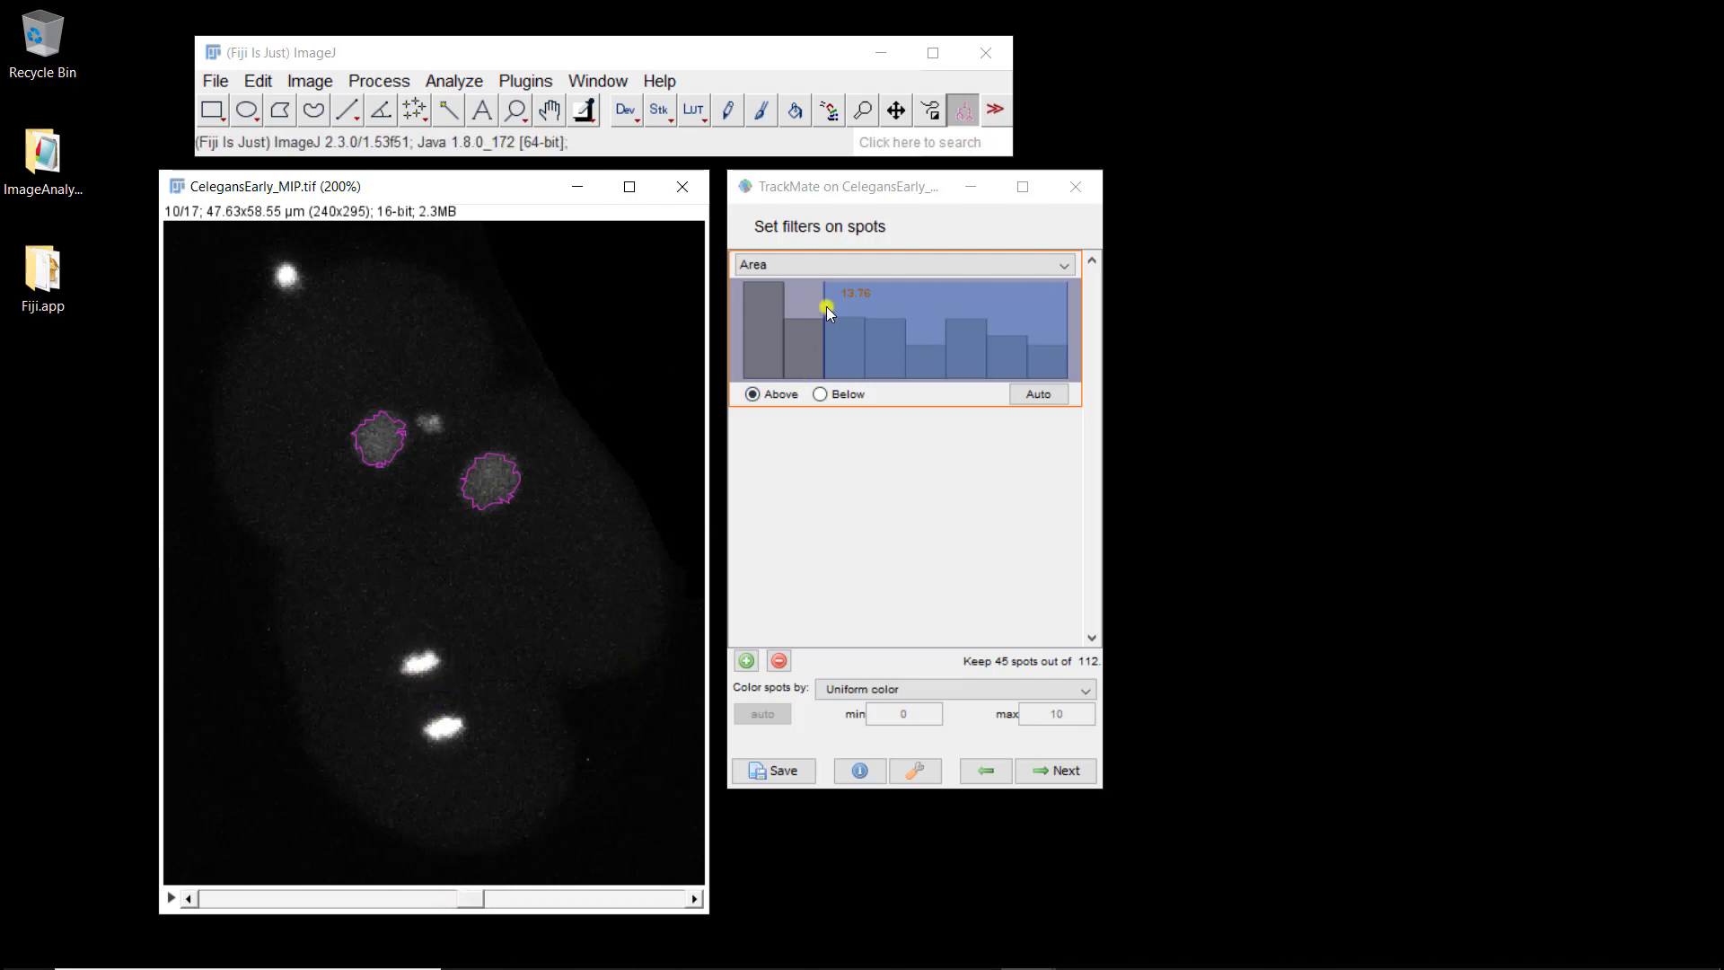
drag(822, 305, 783, 304)
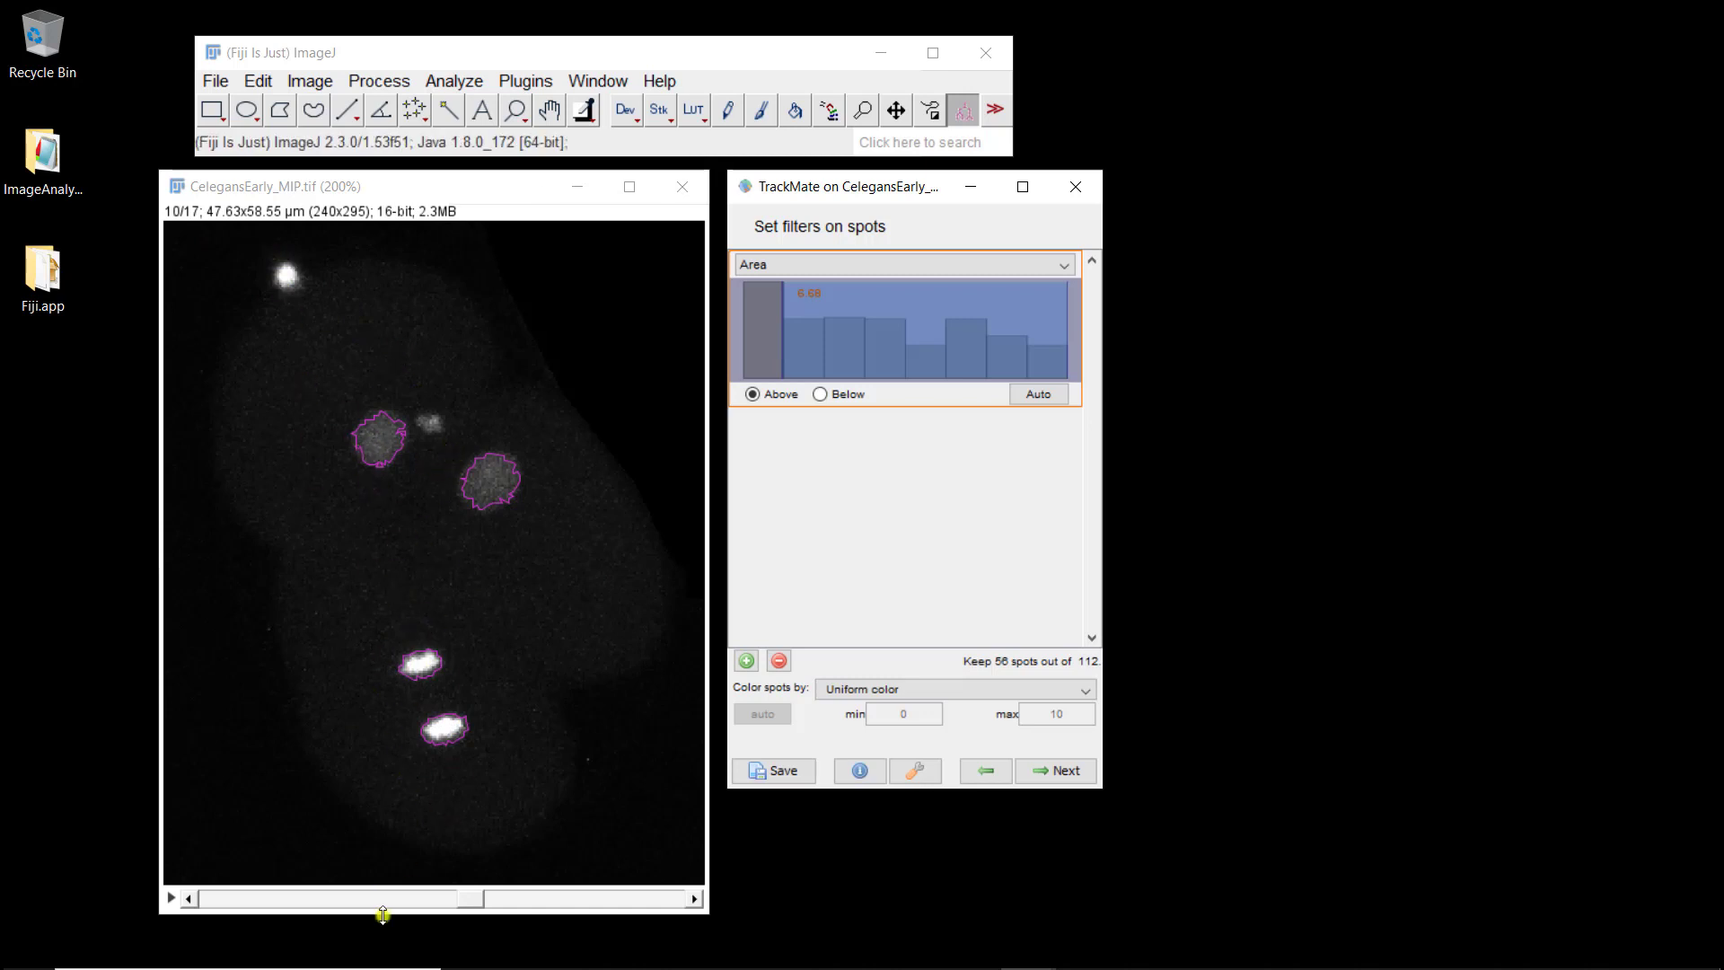
click(471, 895)
drag(473, 895, 201, 906)
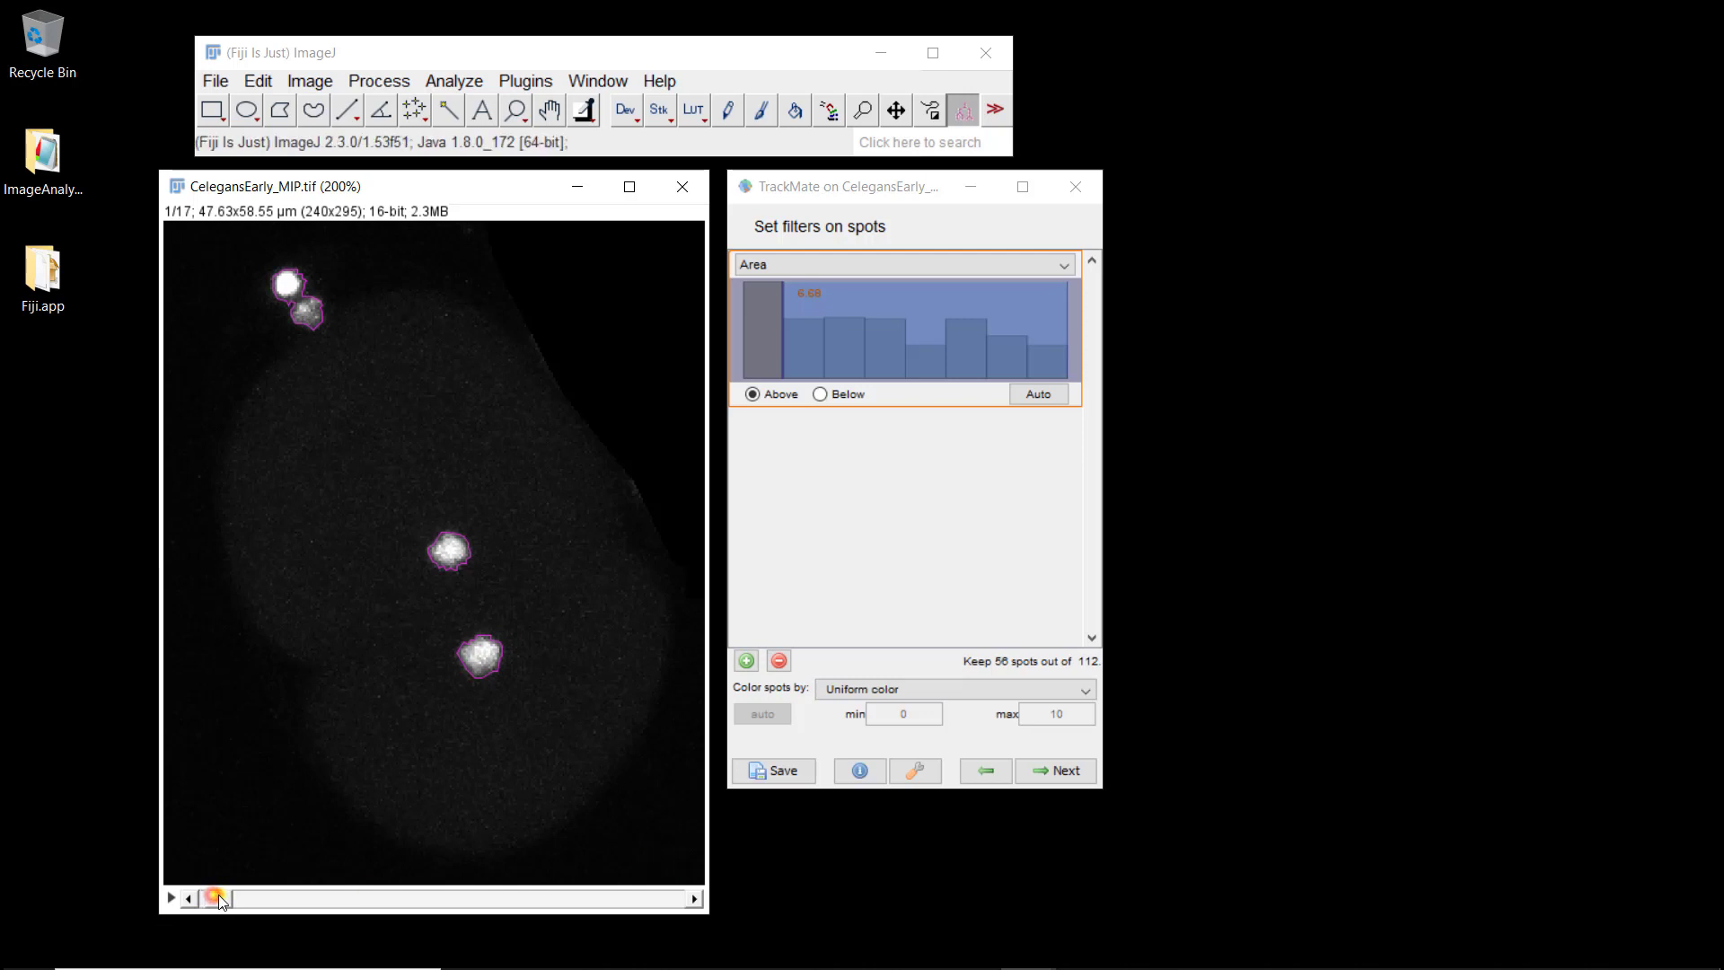
drag(228, 899, 233, 899)
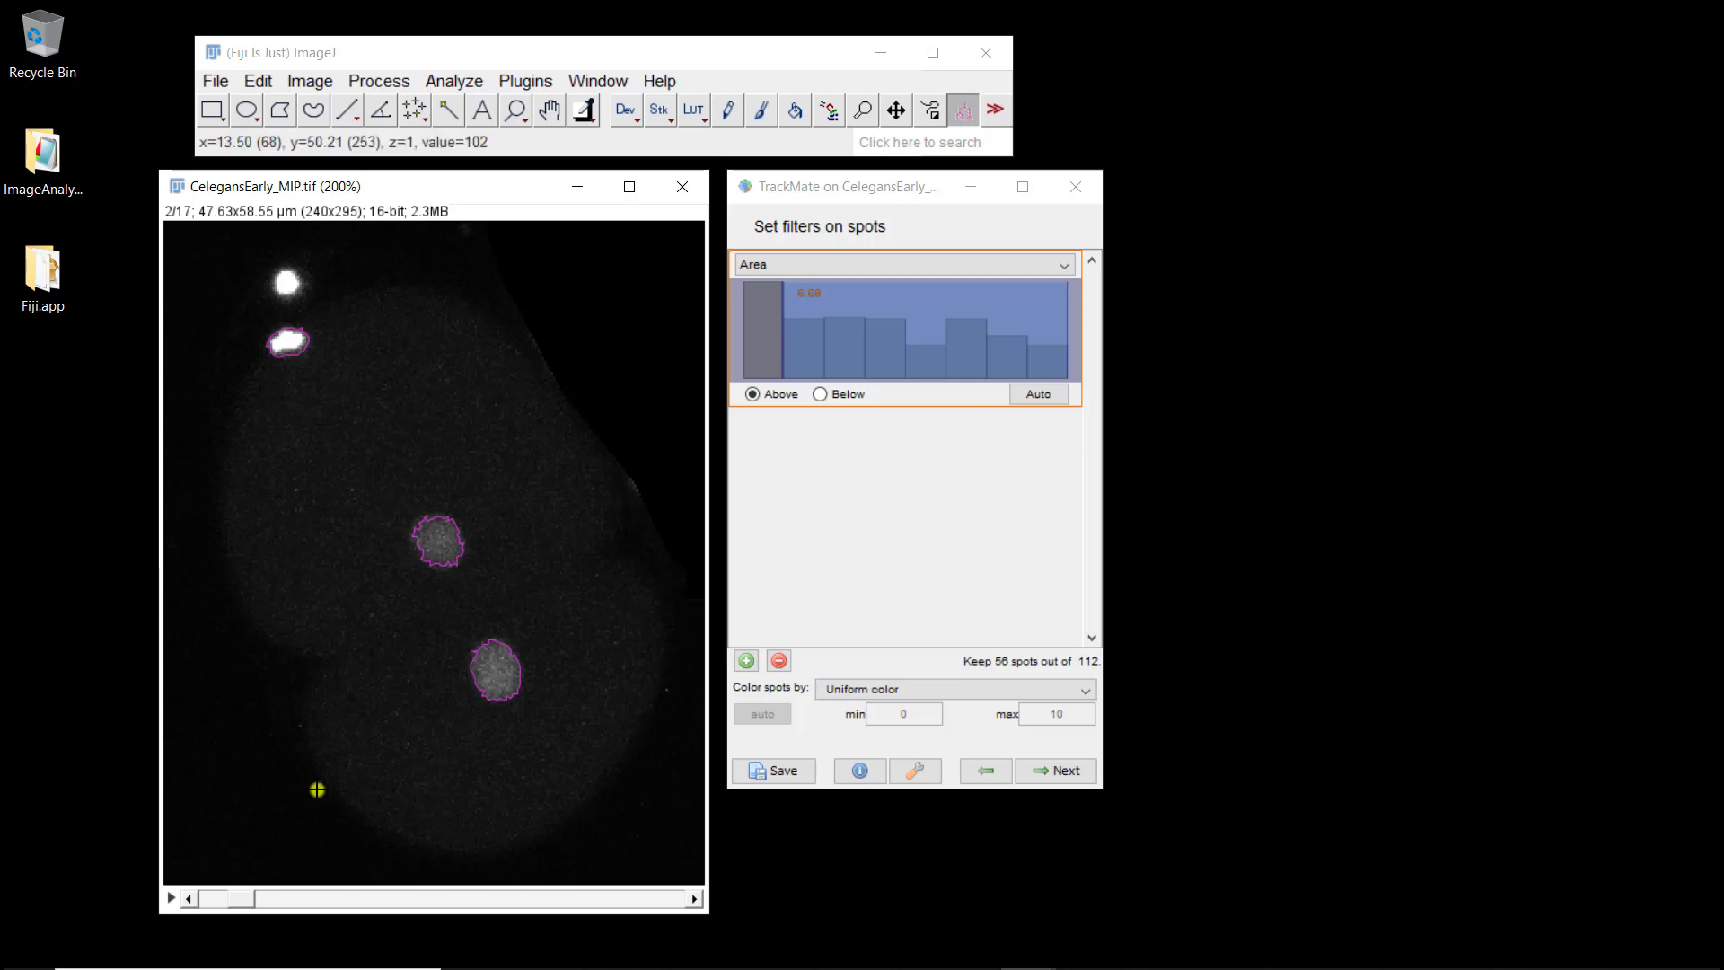
- Check the kept spots in the first frames and accept the Area filter to proceed to tracker selection
click(246, 898)
drag(255, 902, 149, 854)
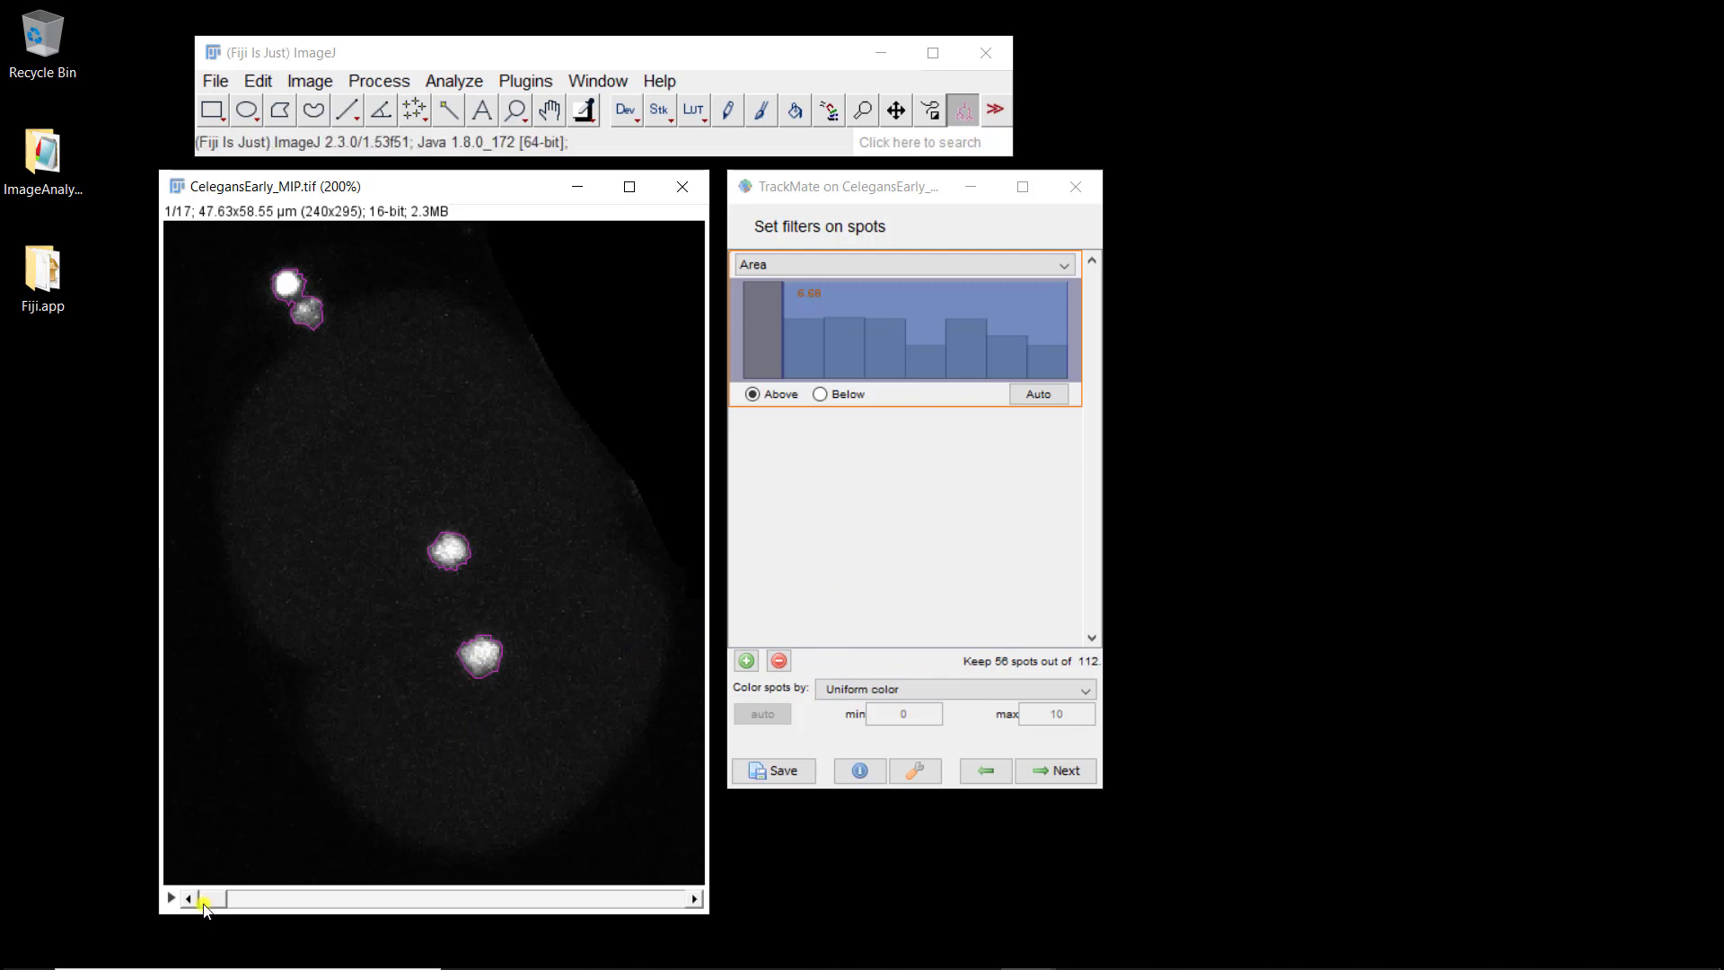
drag(211, 901, 185, 878)
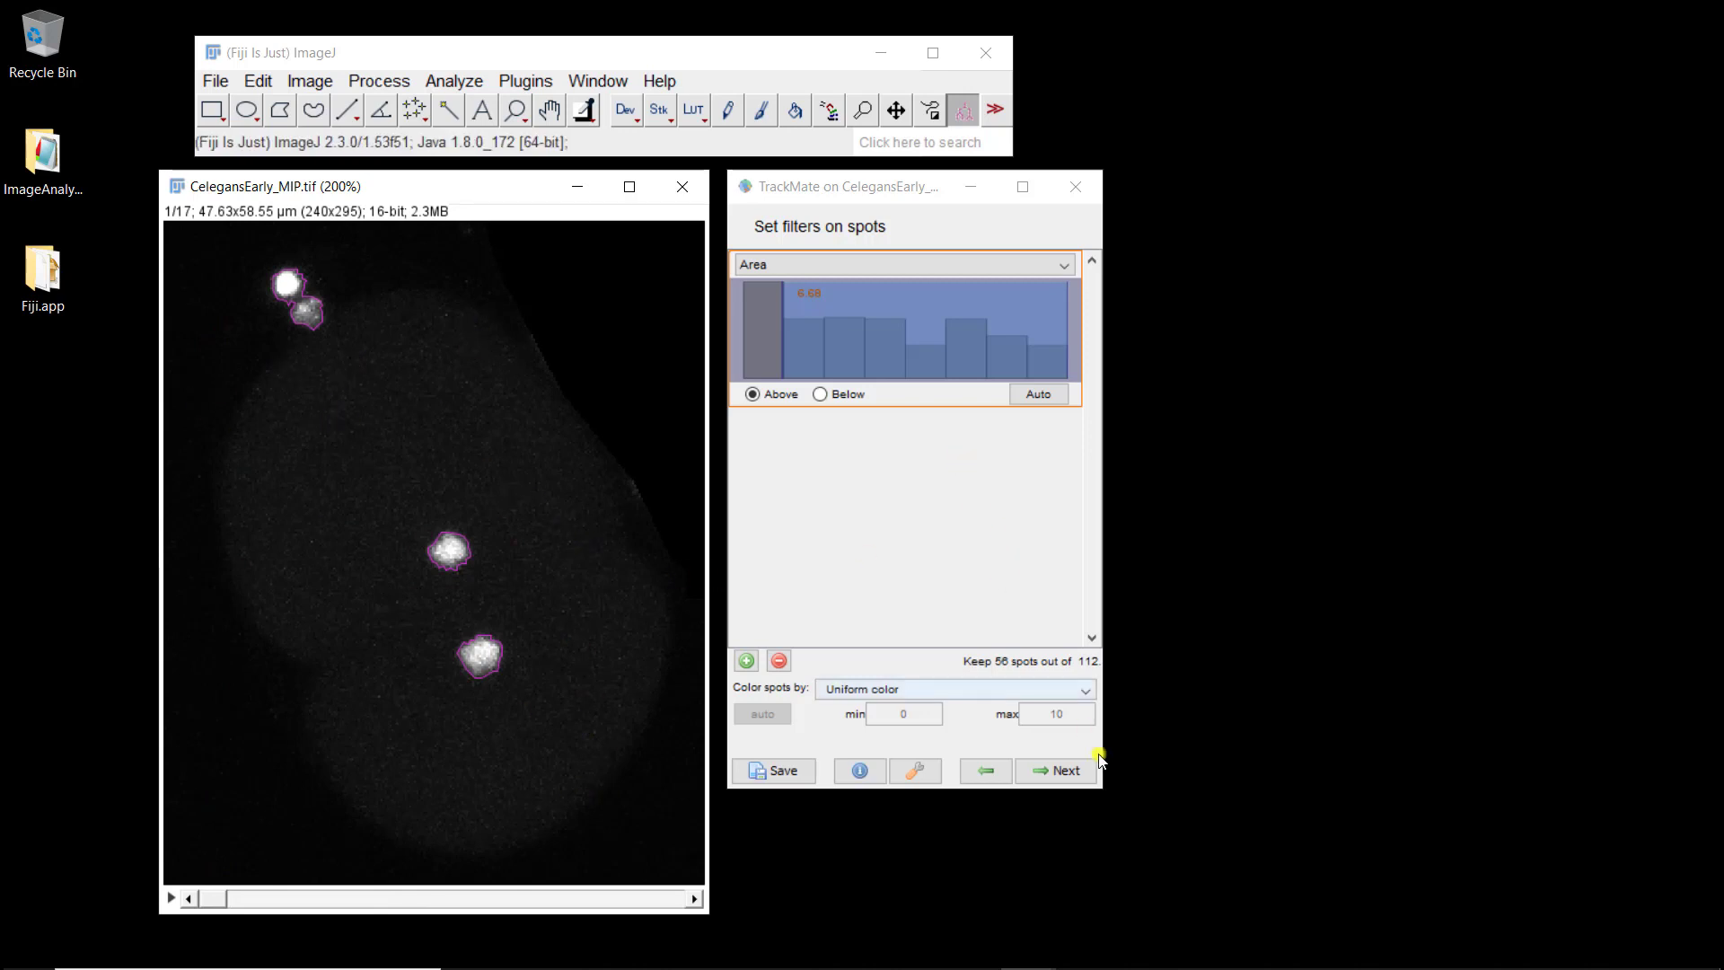
click(1055, 772)
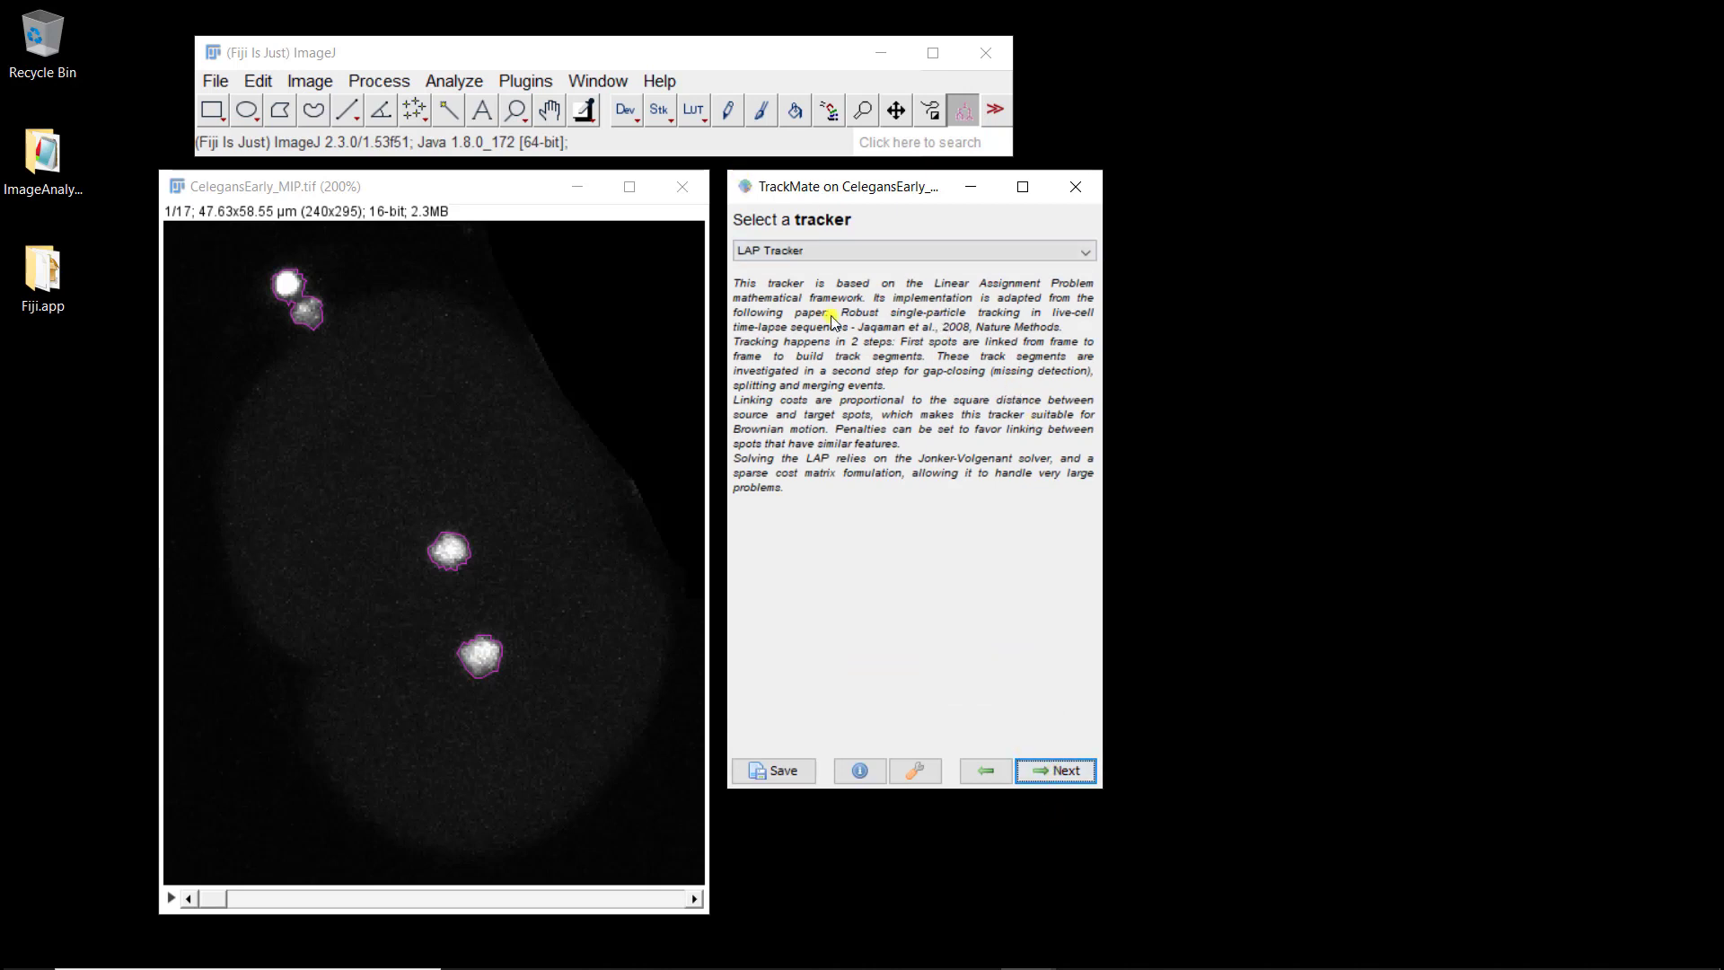
- Choose the Simple LAP tracker and proceed to its settings
click(848, 251)
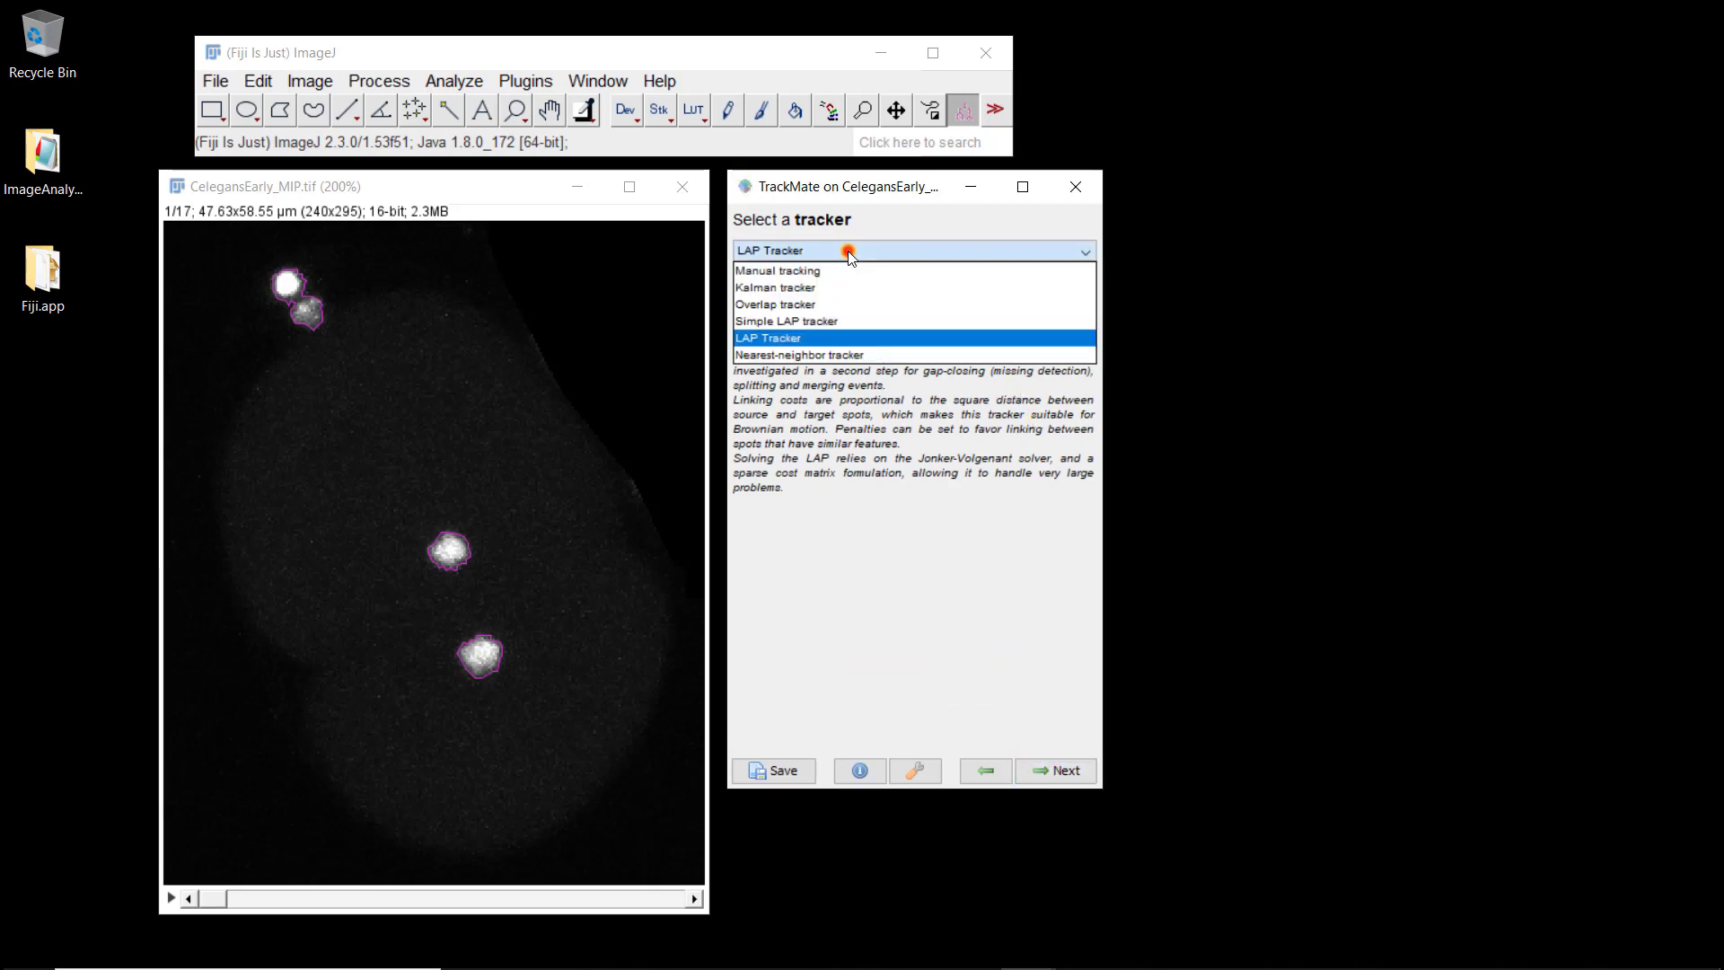
click(829, 322)
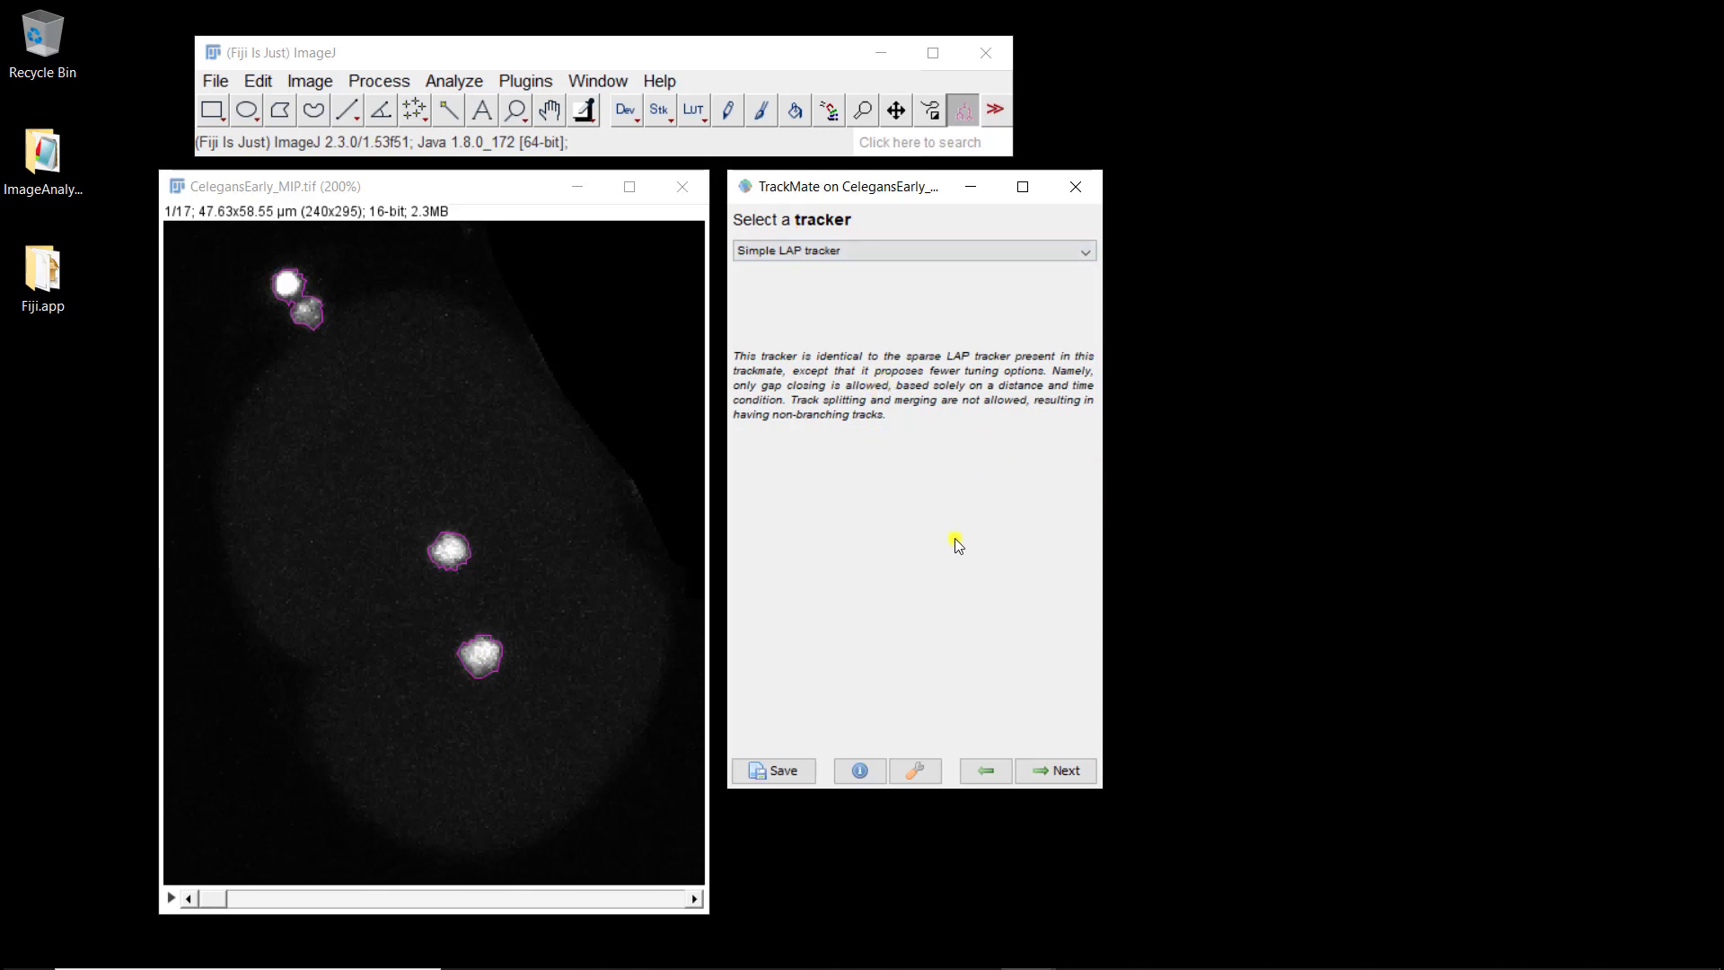
click(1045, 777)
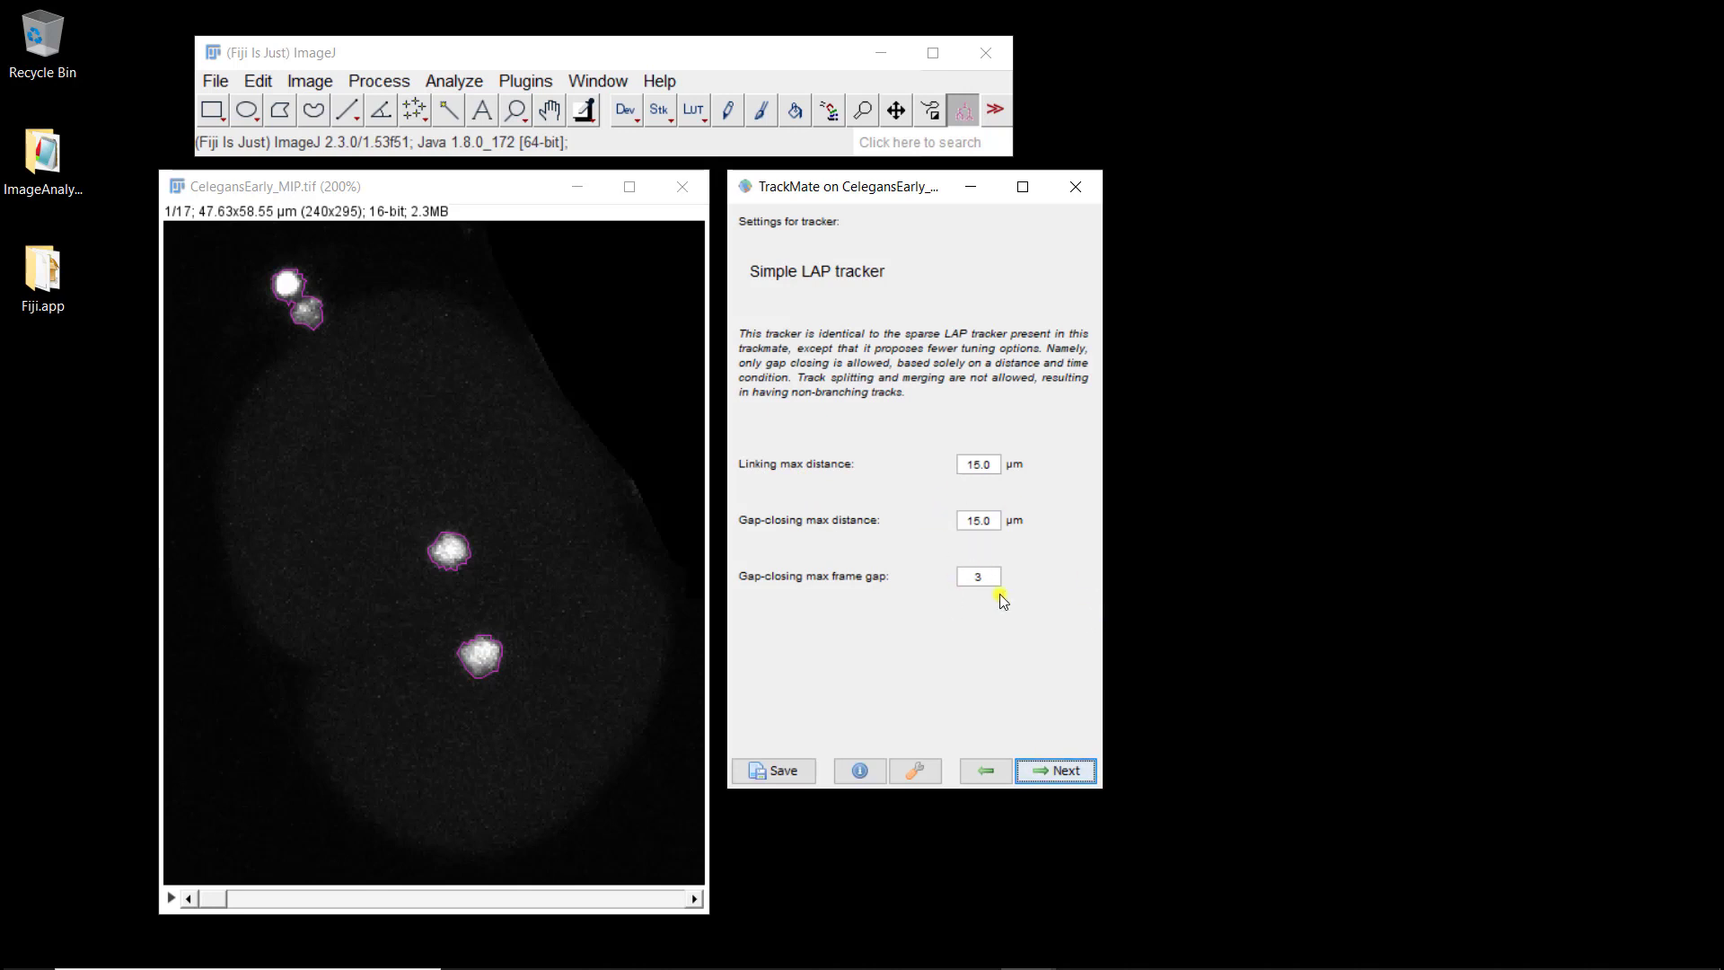
- Set the gap-closing max frame gap to 0 and run the tracking
click(214, 901)
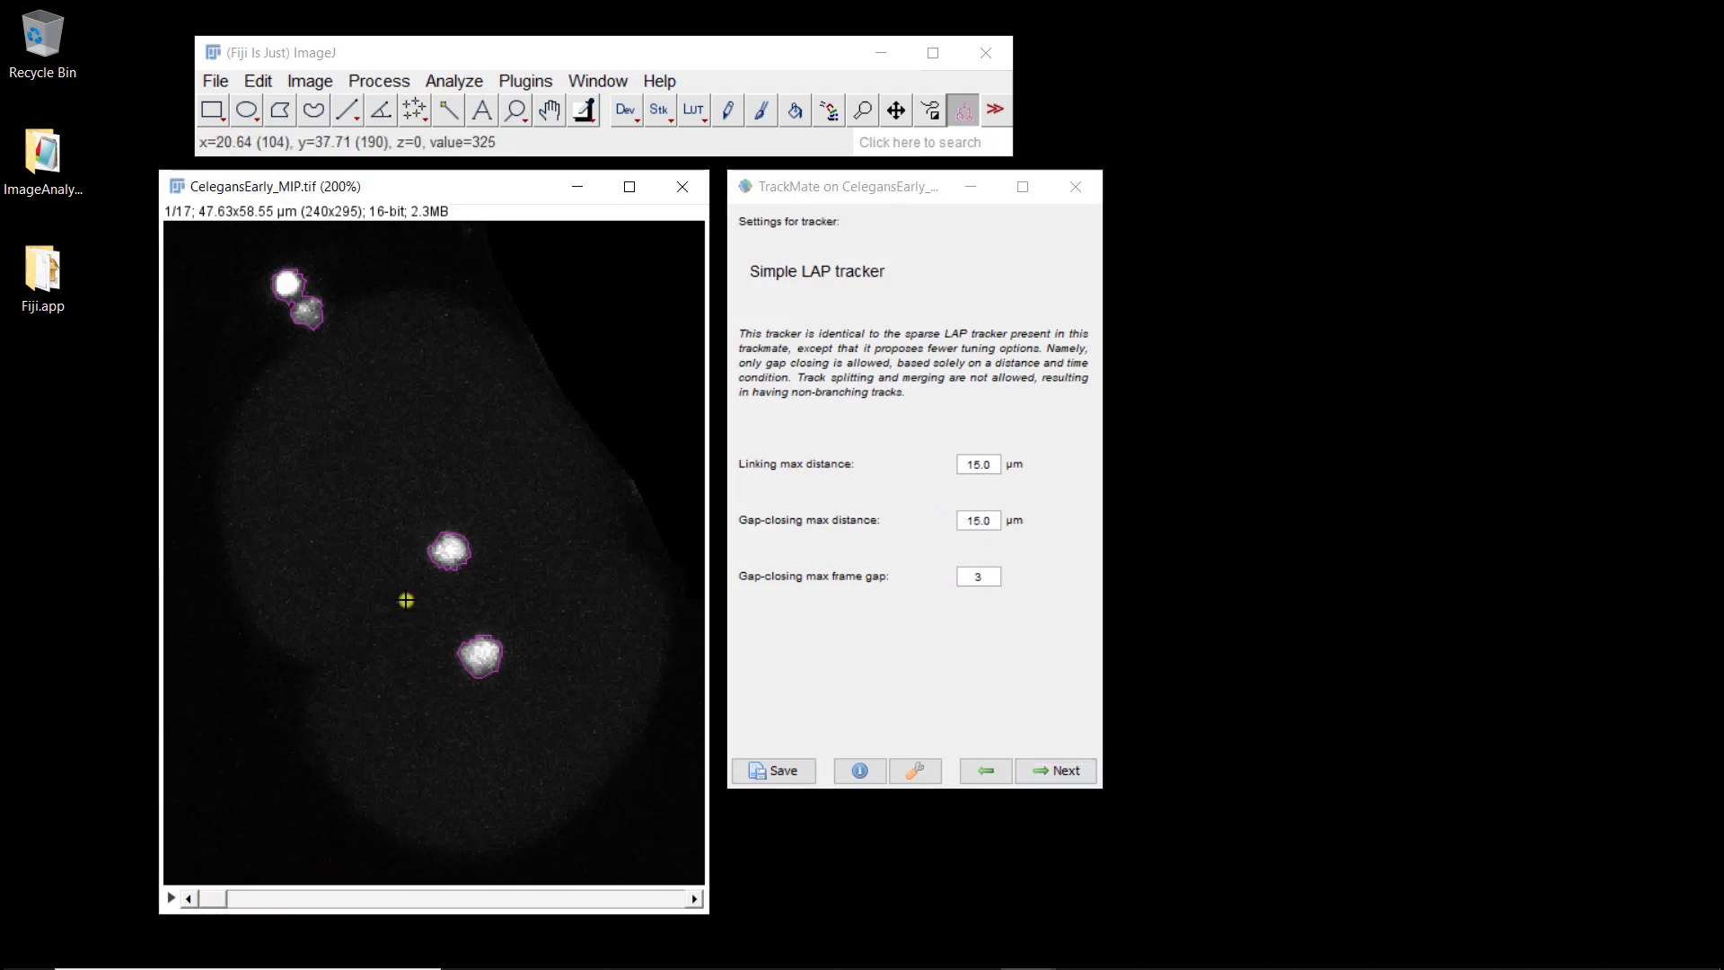
mouse_move(206, 897)
mouse_down()
mouse_move(530, 864)
mouse_move(722, 868)
mouse_move(727, 912)
mouse_move(500, 881)
mouse_move(33, 908)
mouse_up()
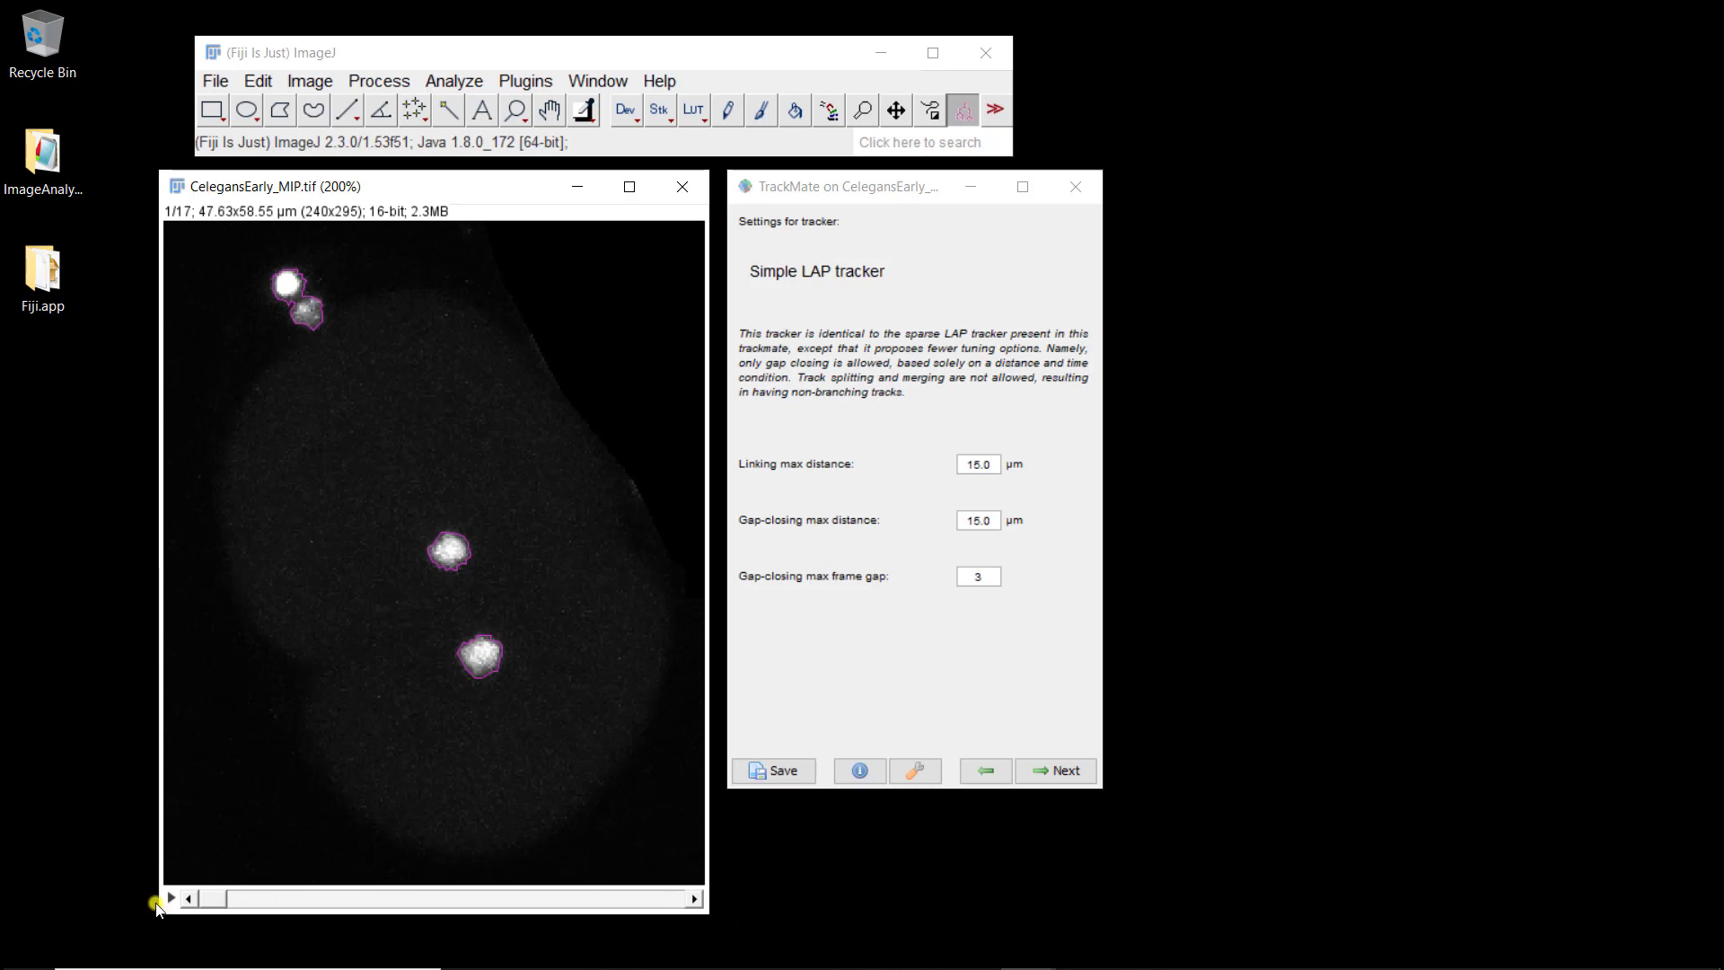
click(981, 577)
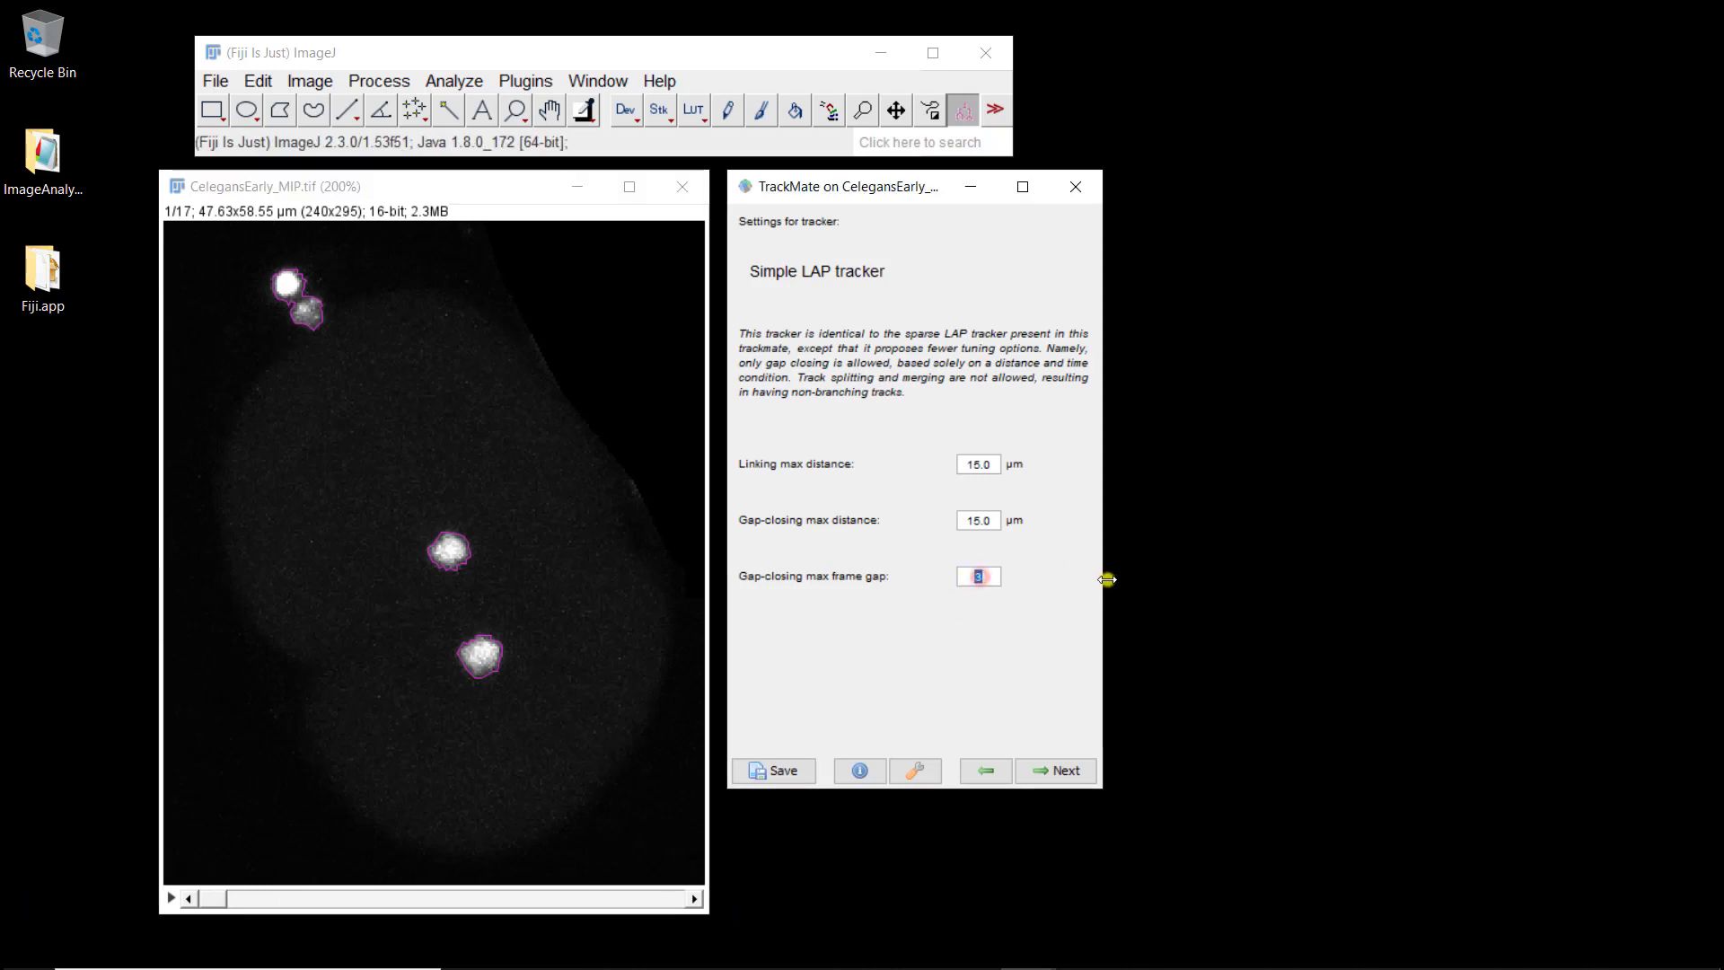
text(0)
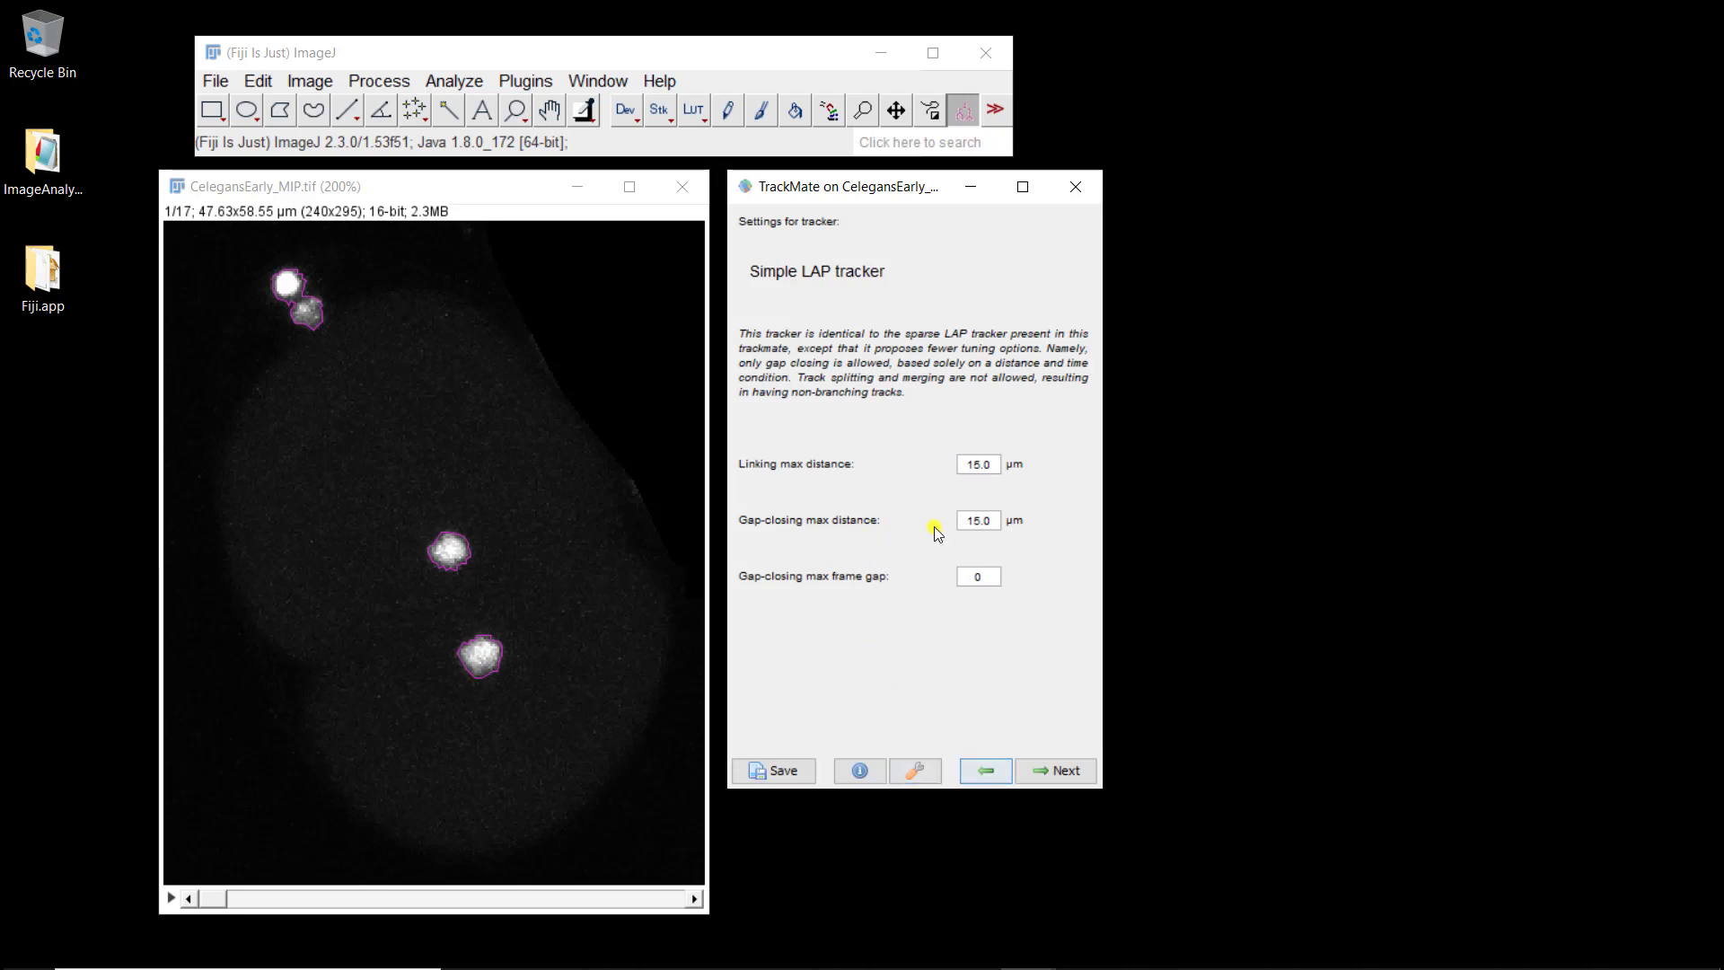
click(1056, 773)
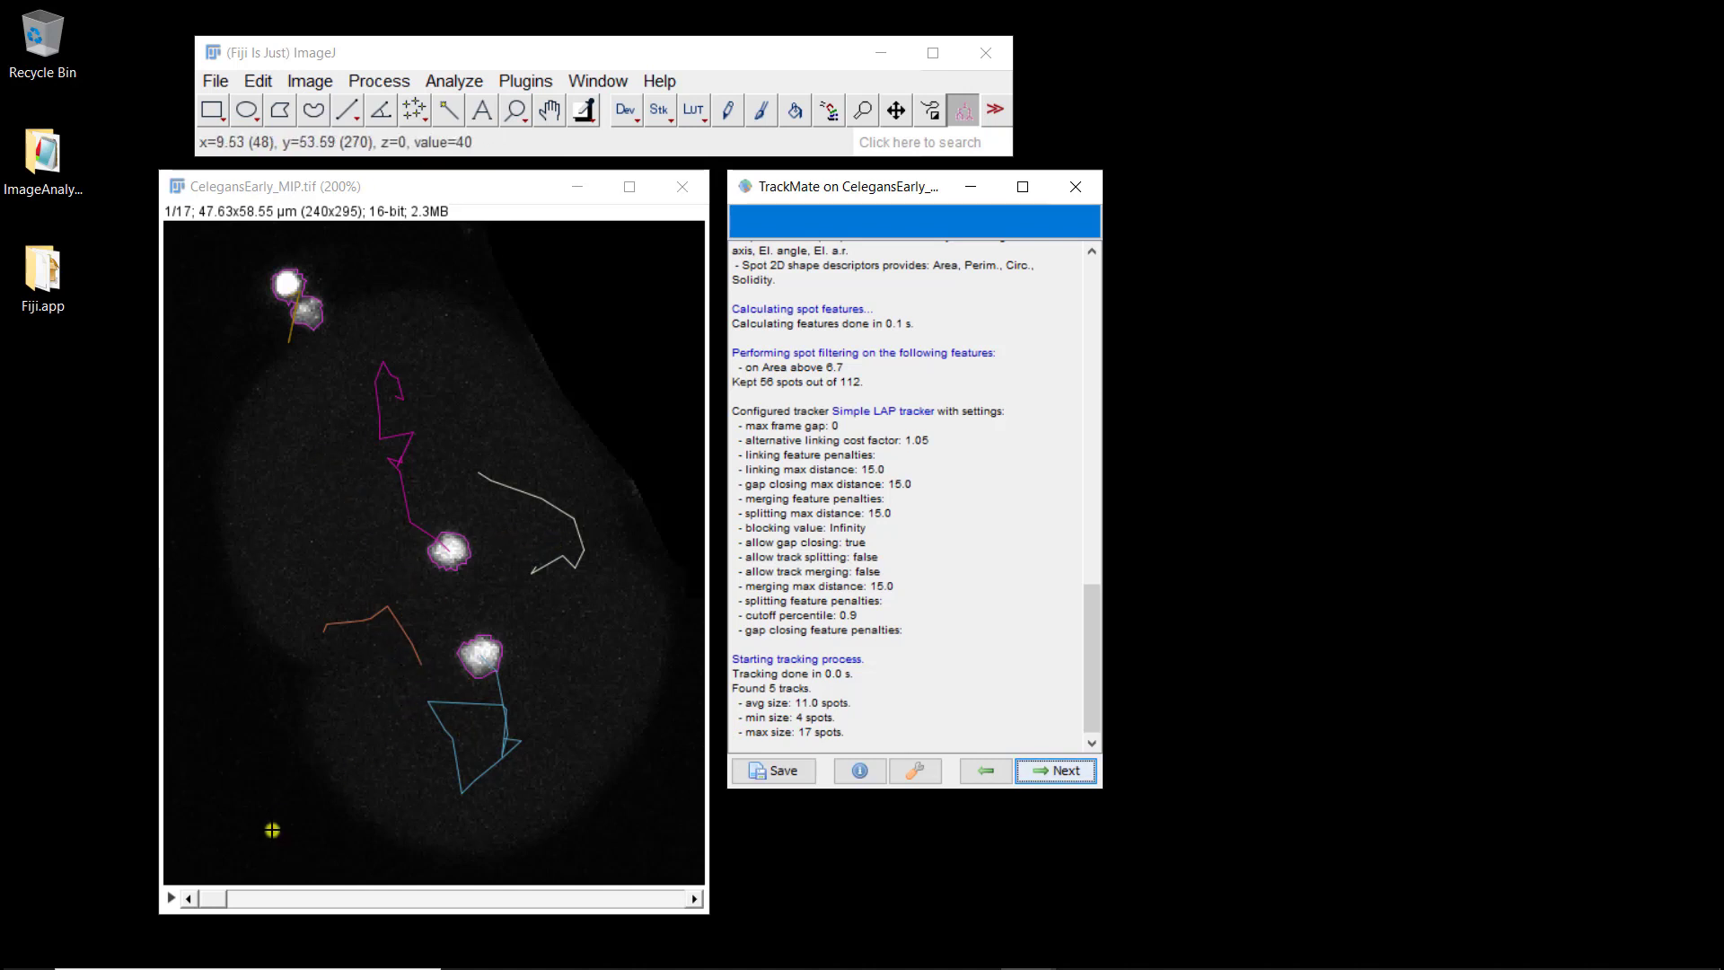
- Check the computed tracks through to frame 17, and remove the preset track filter so all tracks are kept
drag(208, 897, 720, 899)
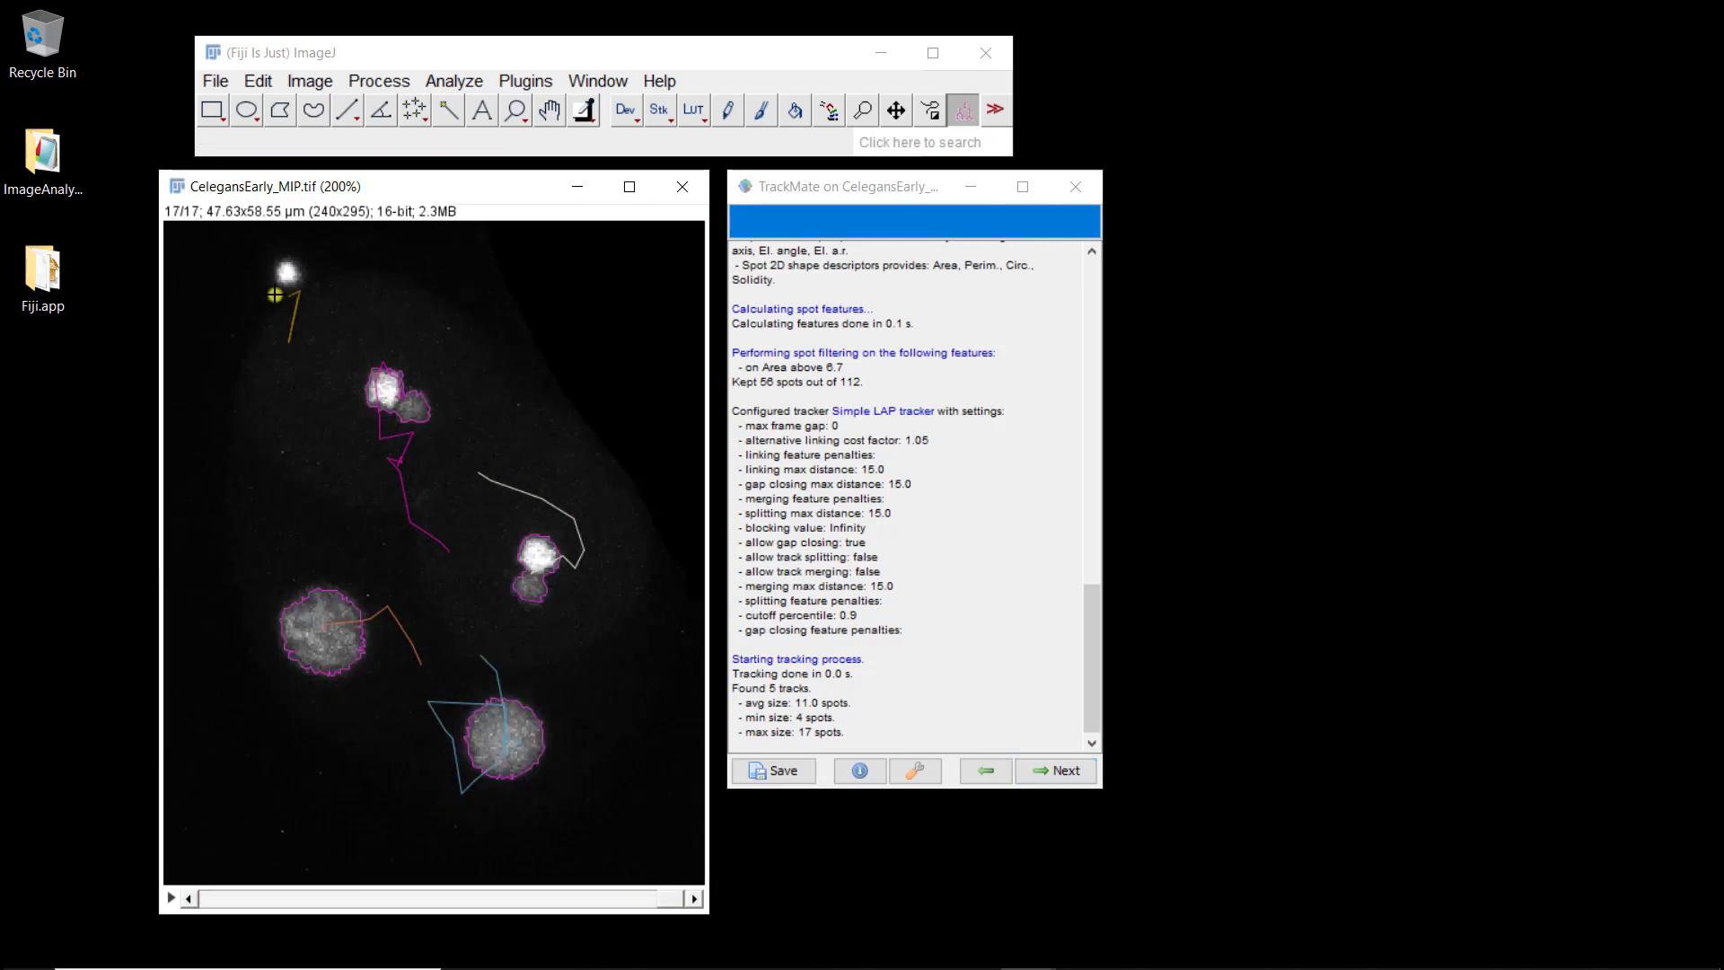
click(1060, 769)
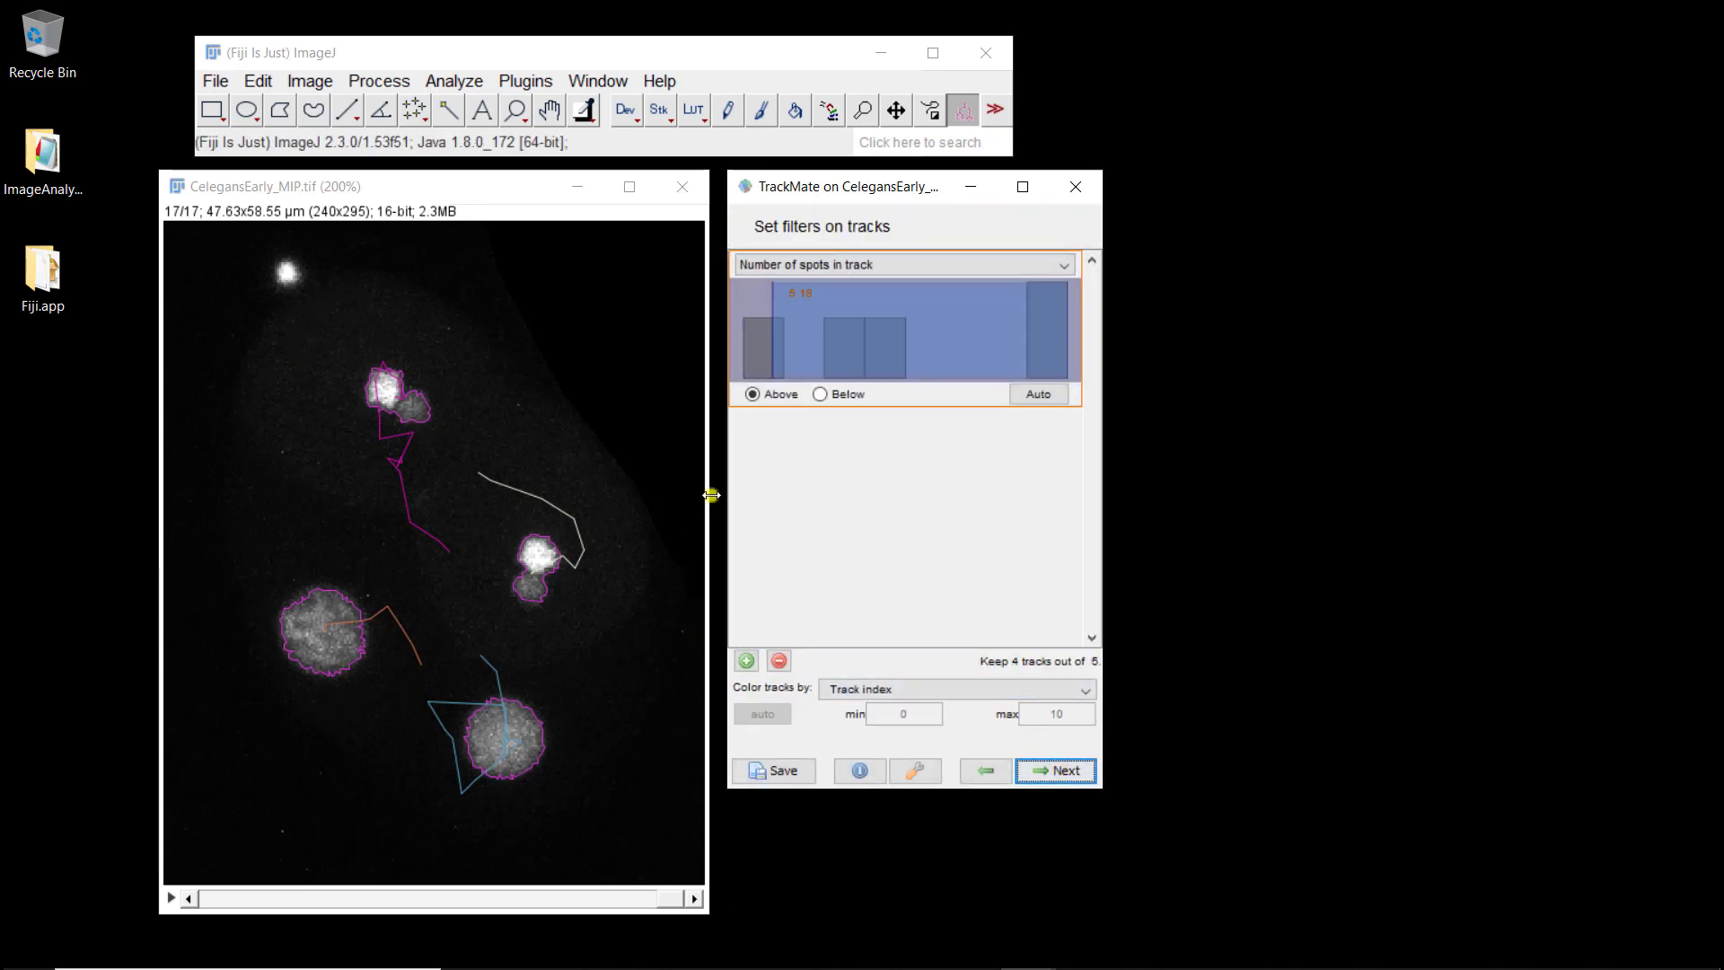
click(778, 662)
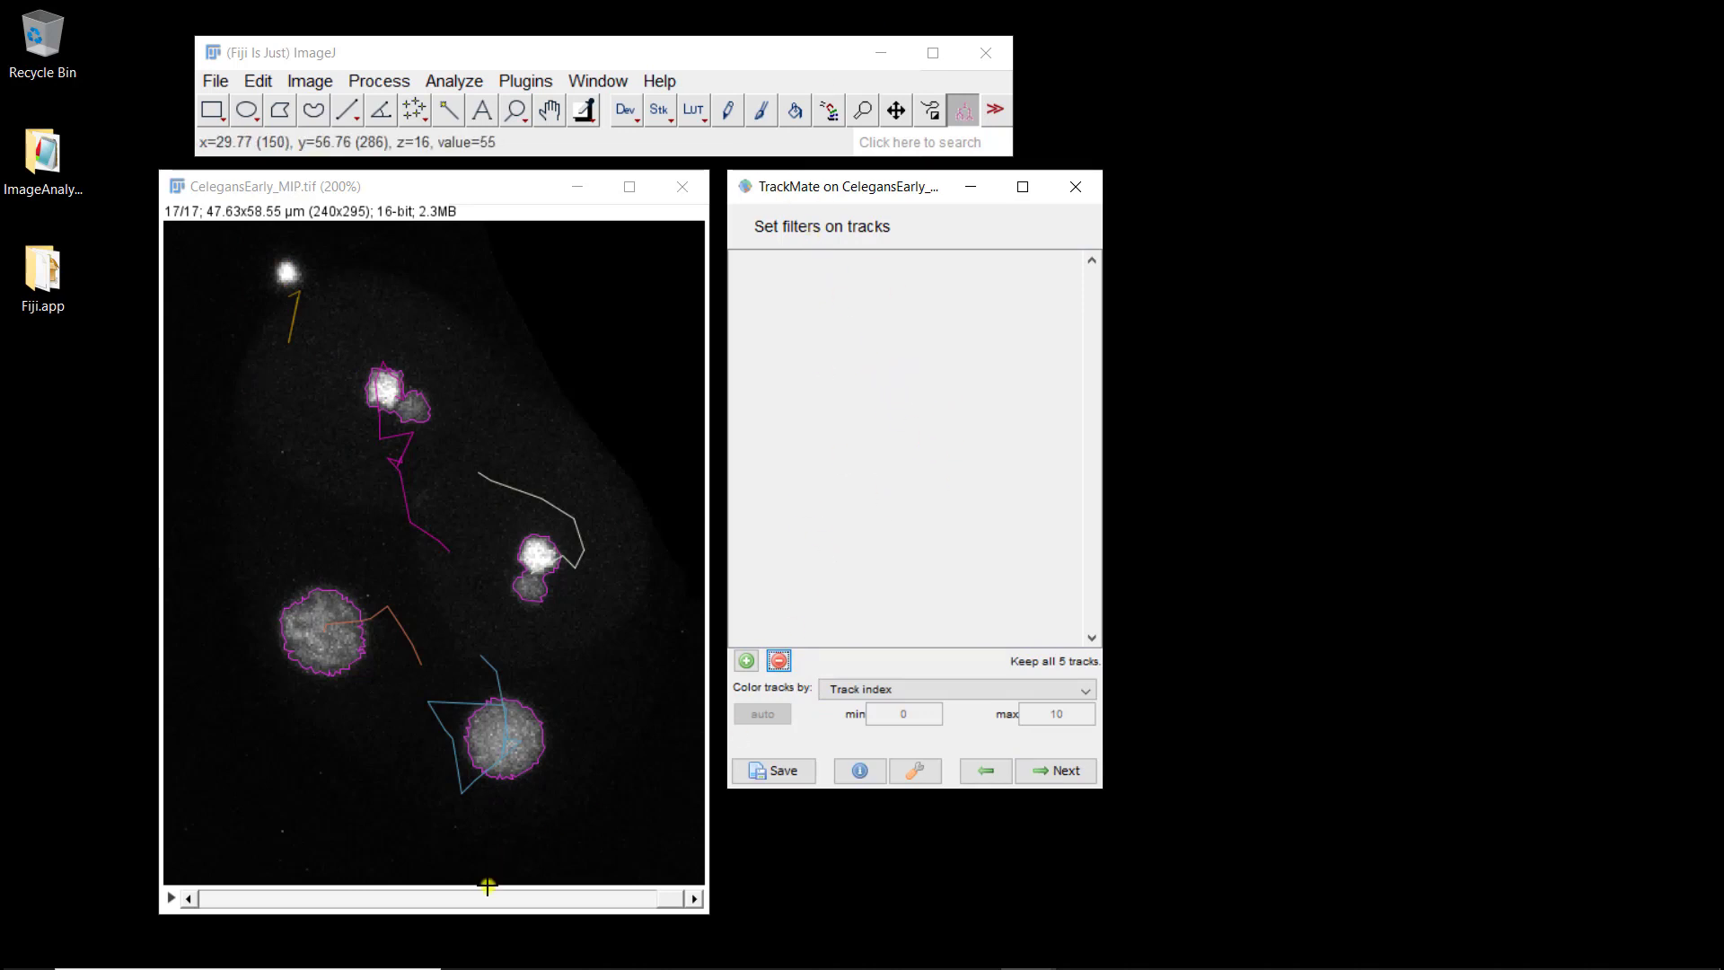
- Return to frame 1 and apply a track filter keeping tracks with Number of spots in track above about 6.4
drag(674, 898, 216, 846)
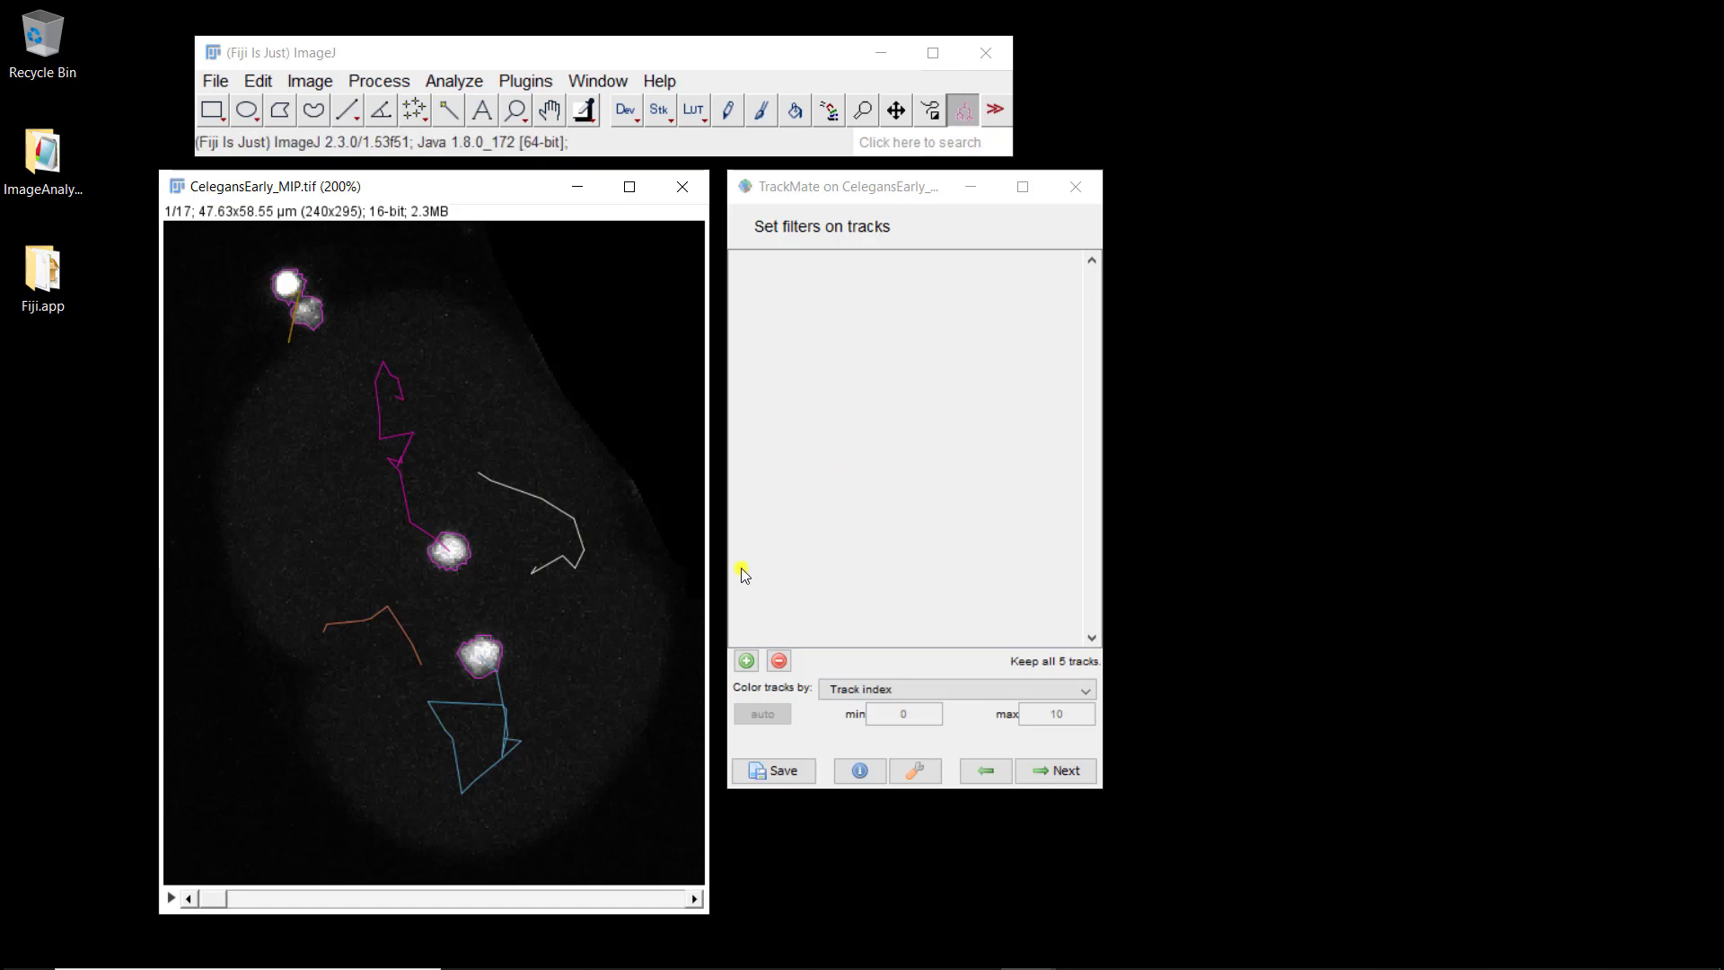
click(747, 664)
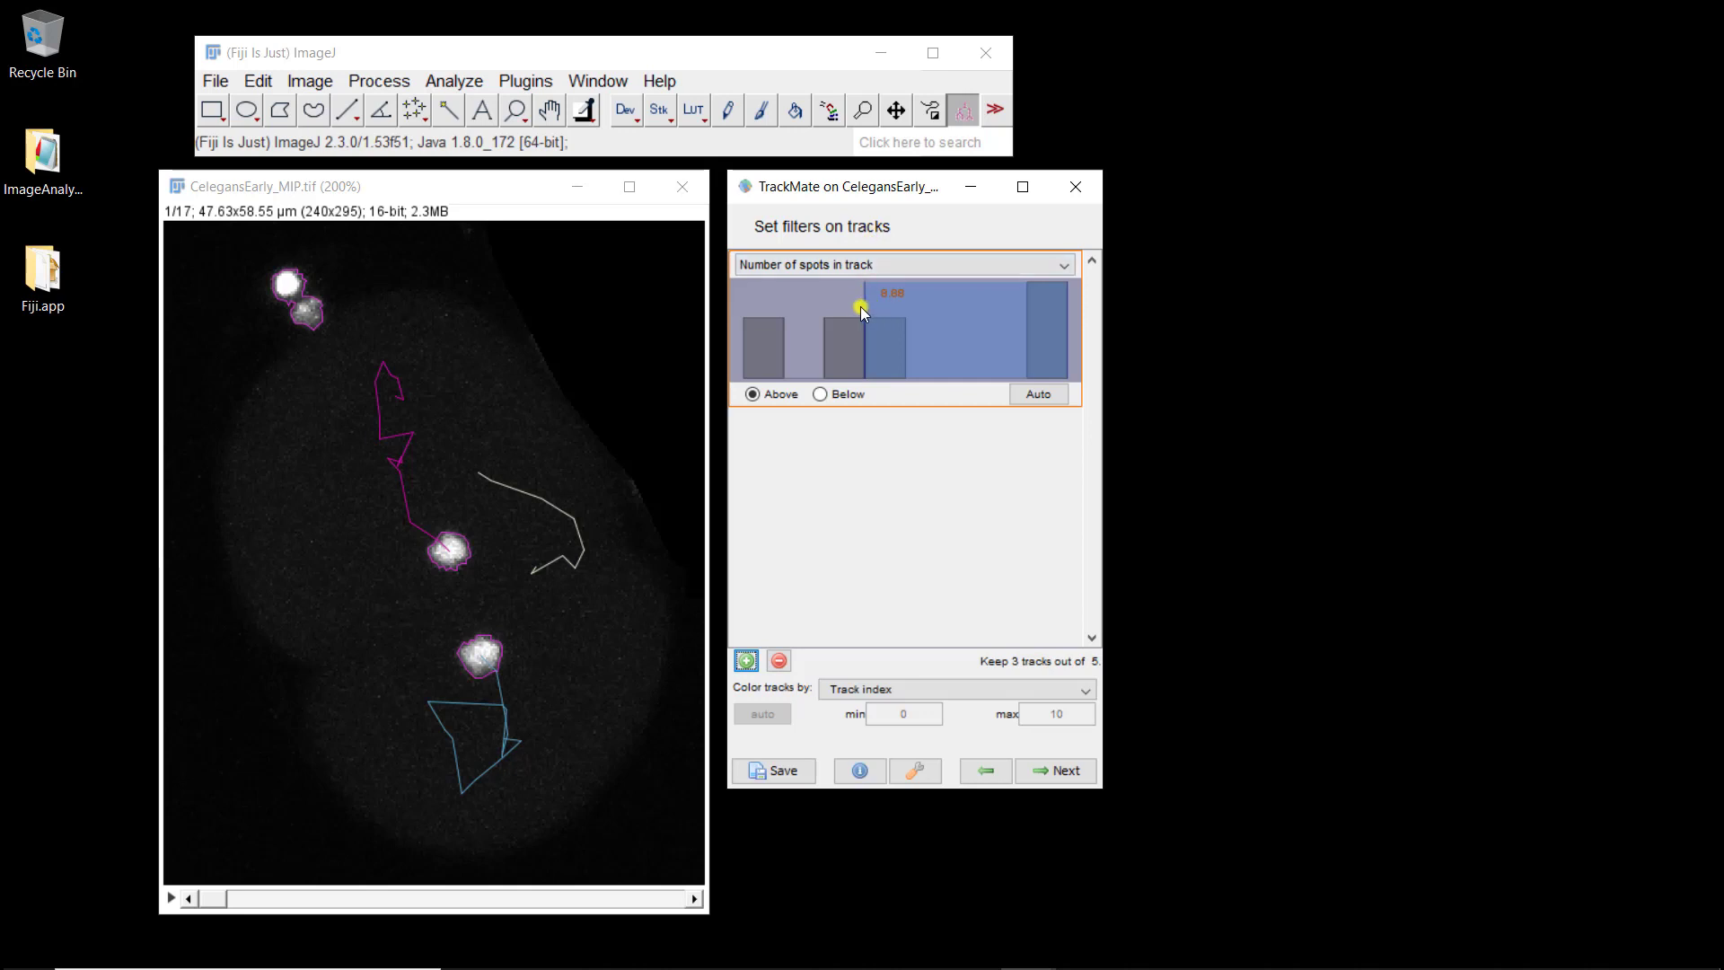
drag(862, 305, 773, 327)
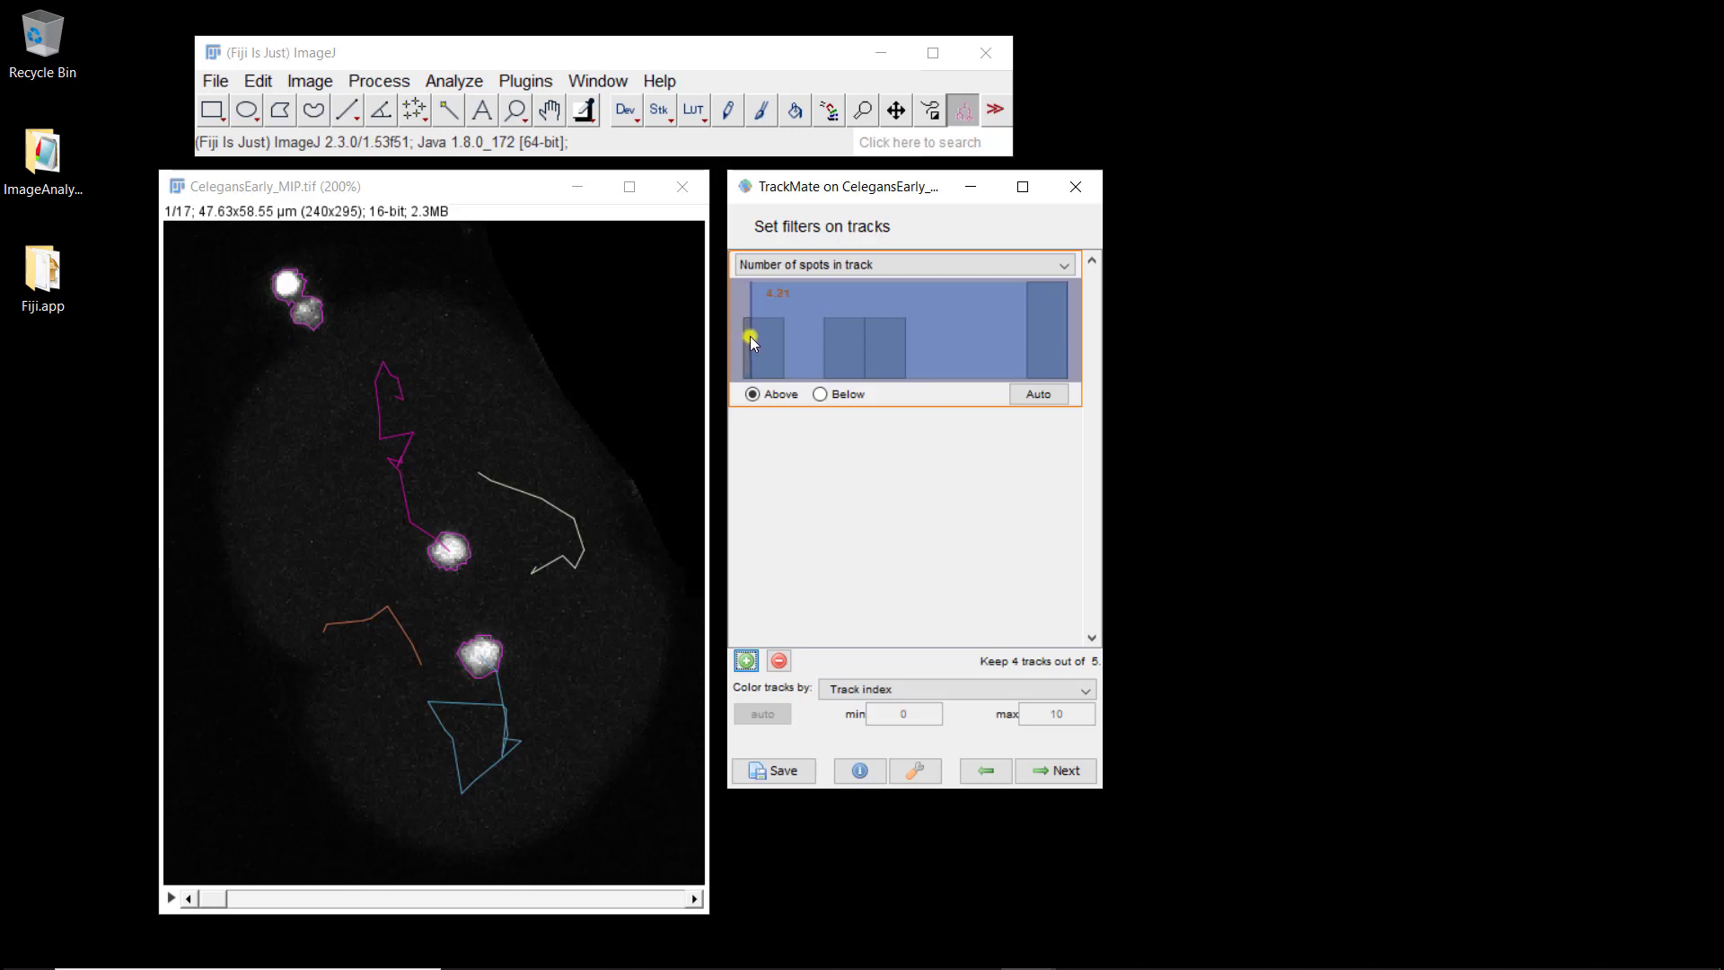
drag(751, 336, 756, 316)
drag(754, 309, 803, 314)
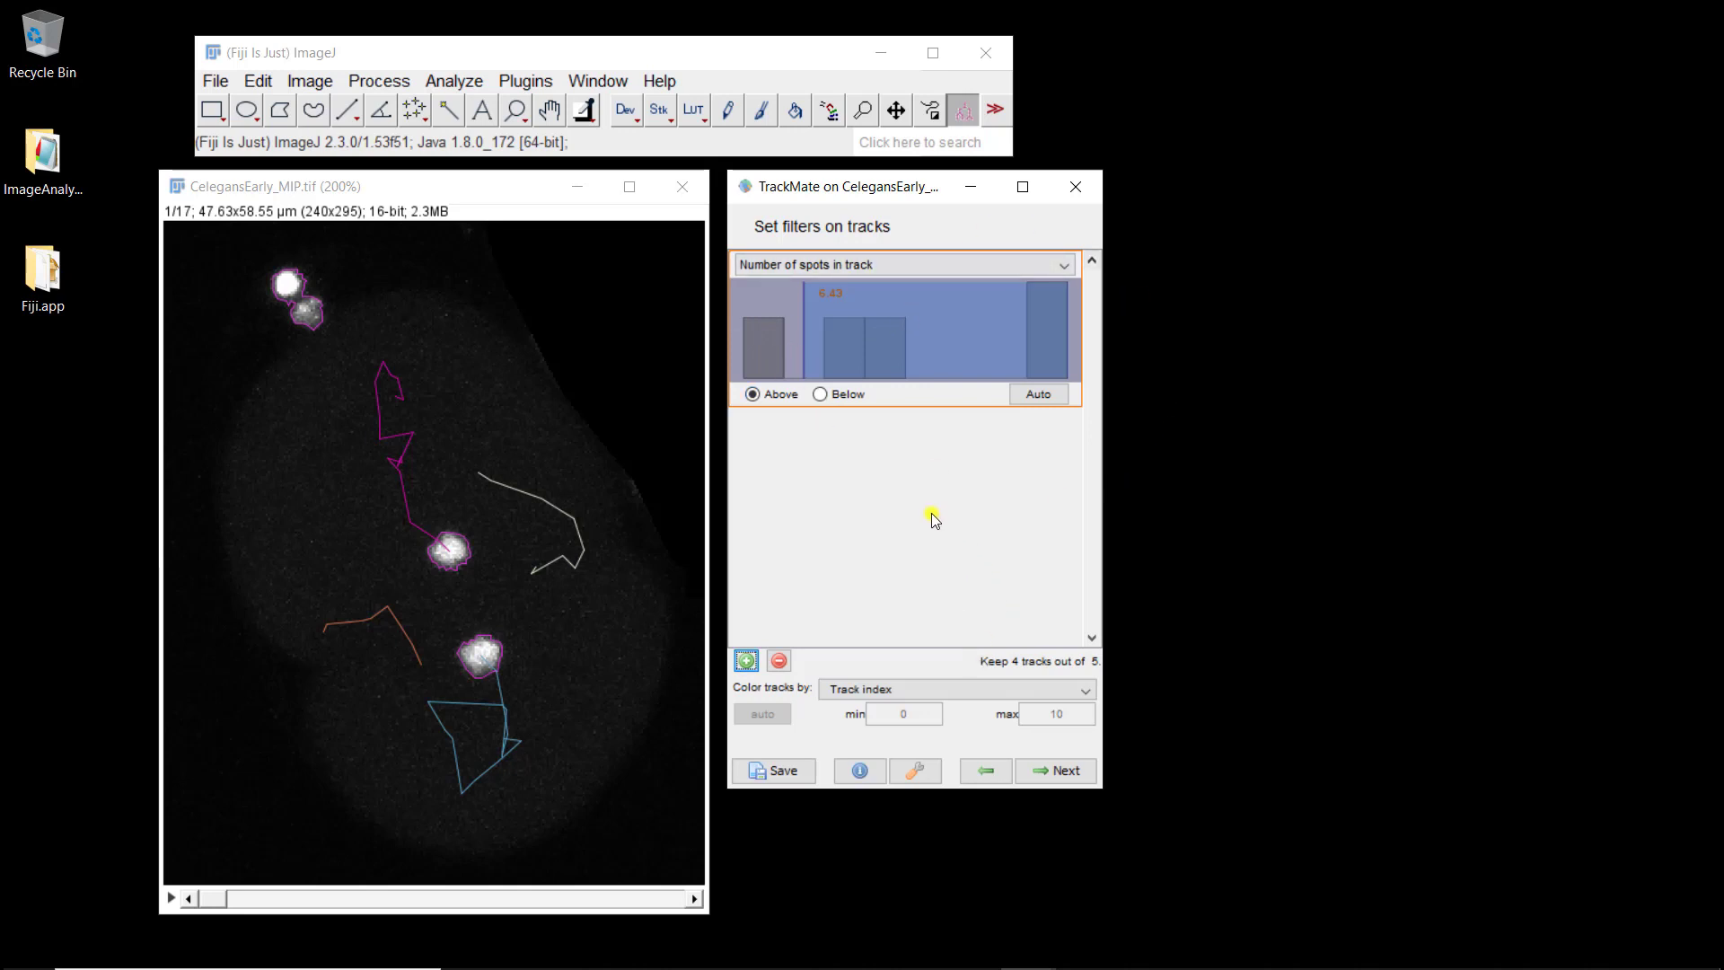
click(1032, 769)
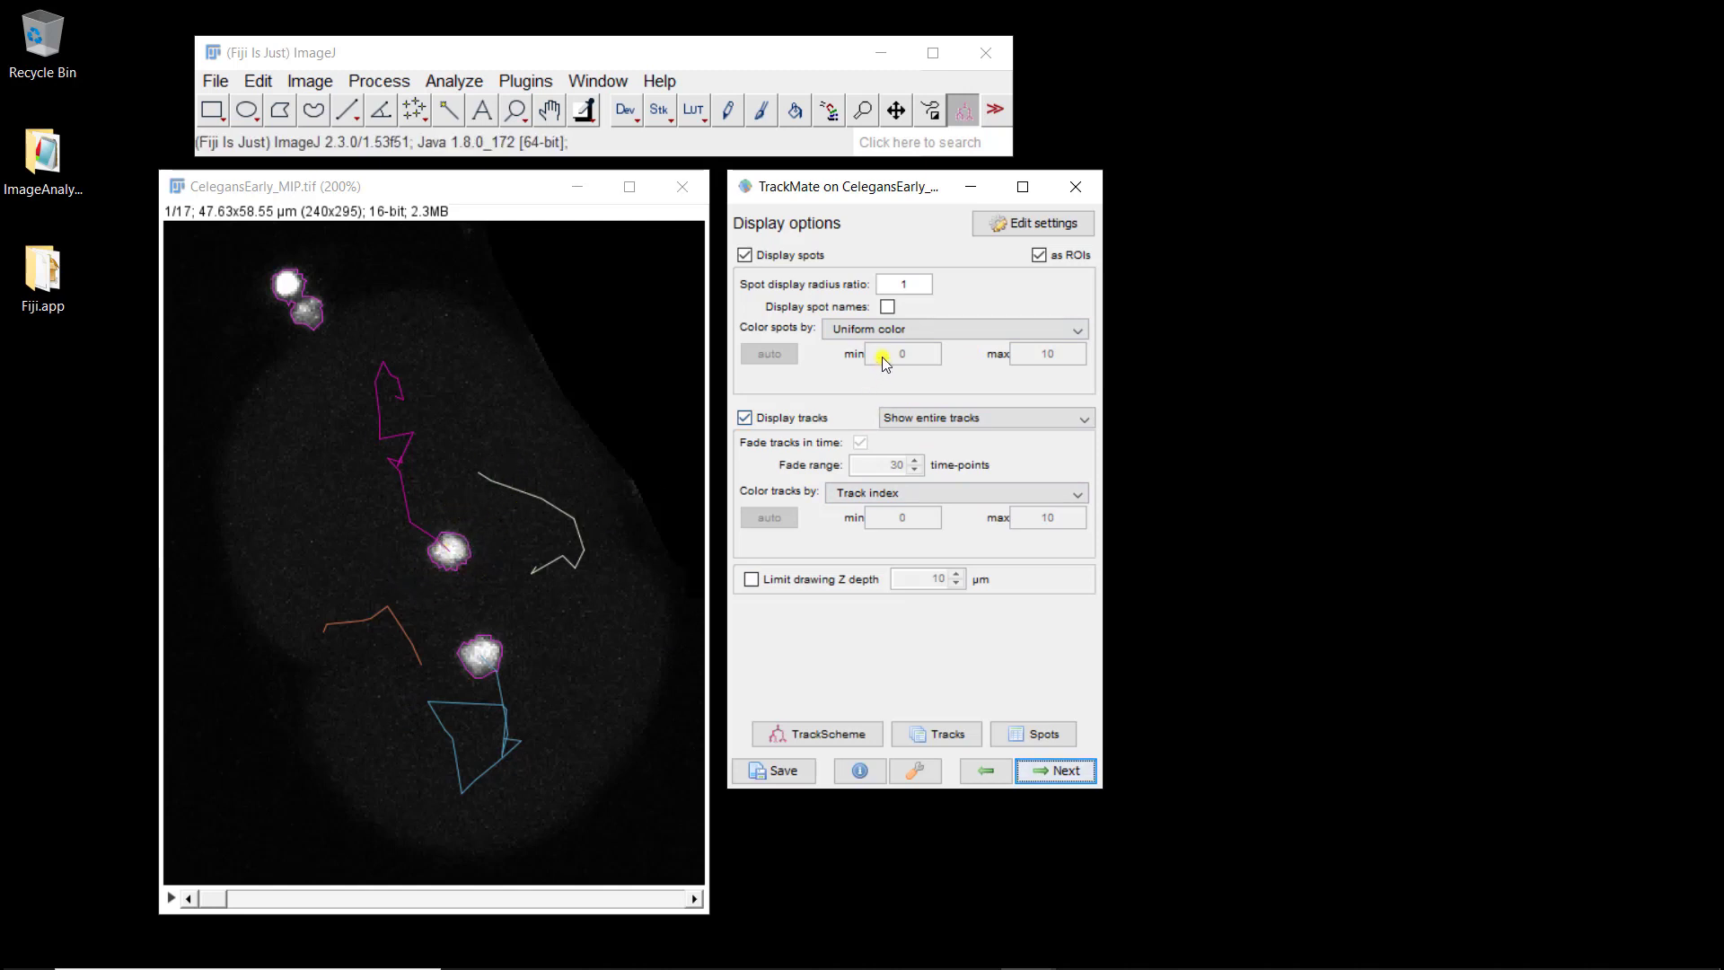
- Color the spots by Track index and check the colored contours from frame 1 to frame 14
click(842, 327)
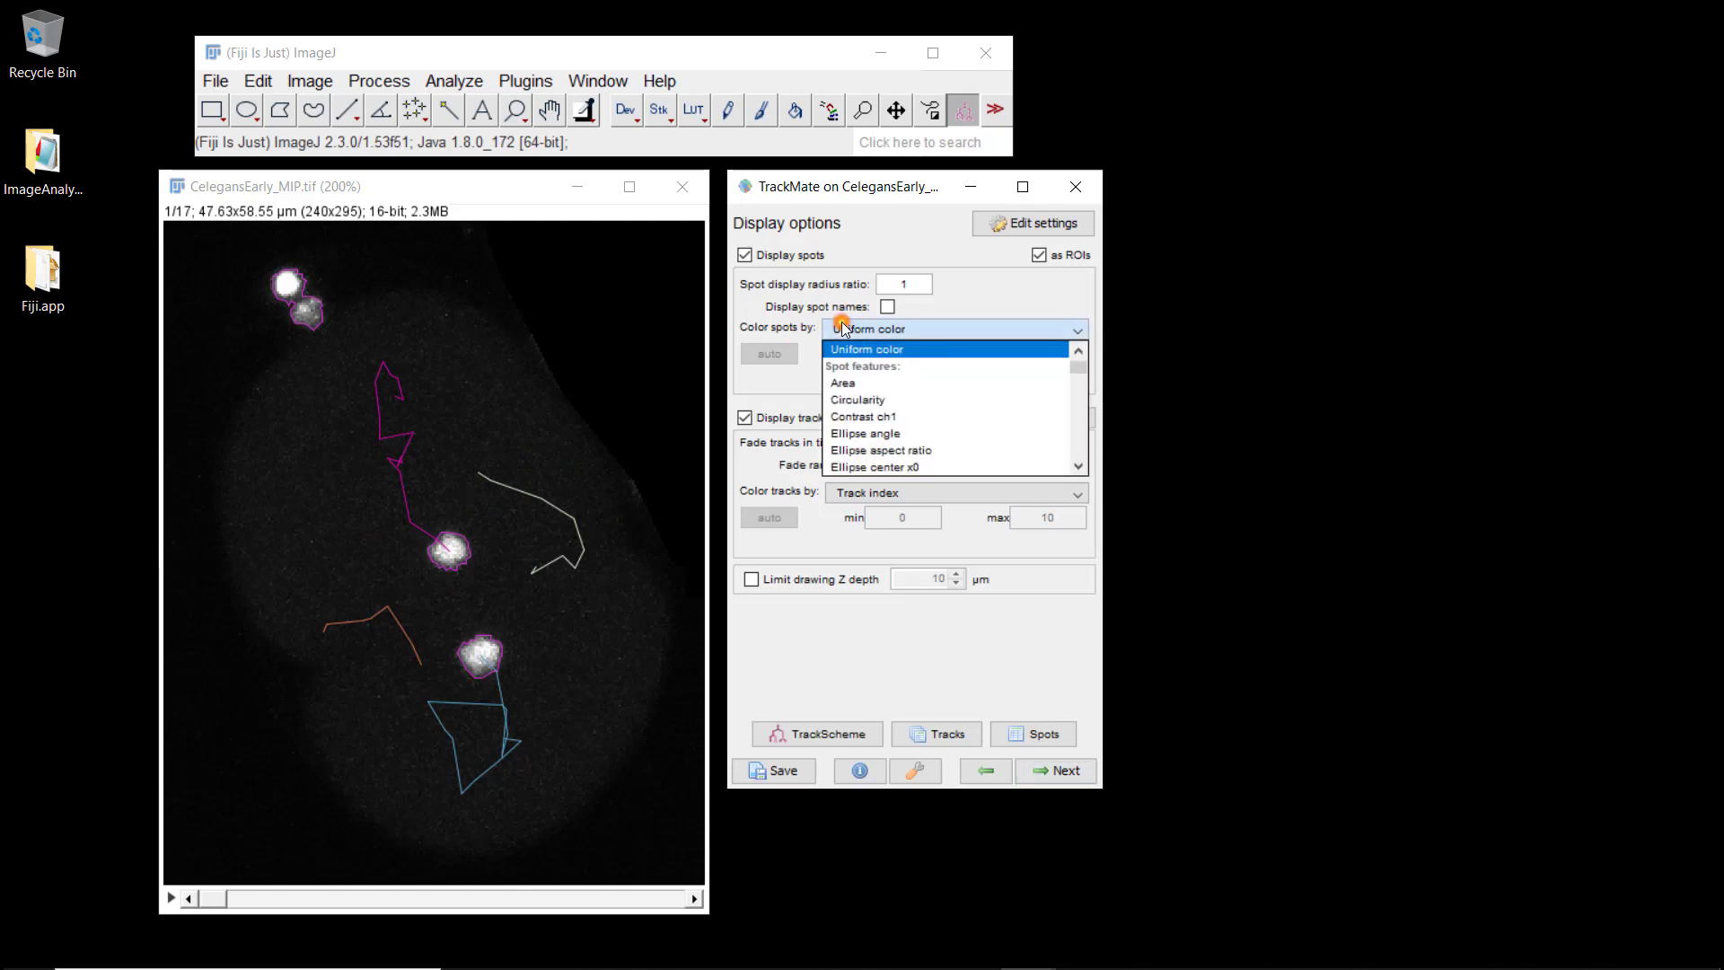
scroll(859, 384, down, 10)
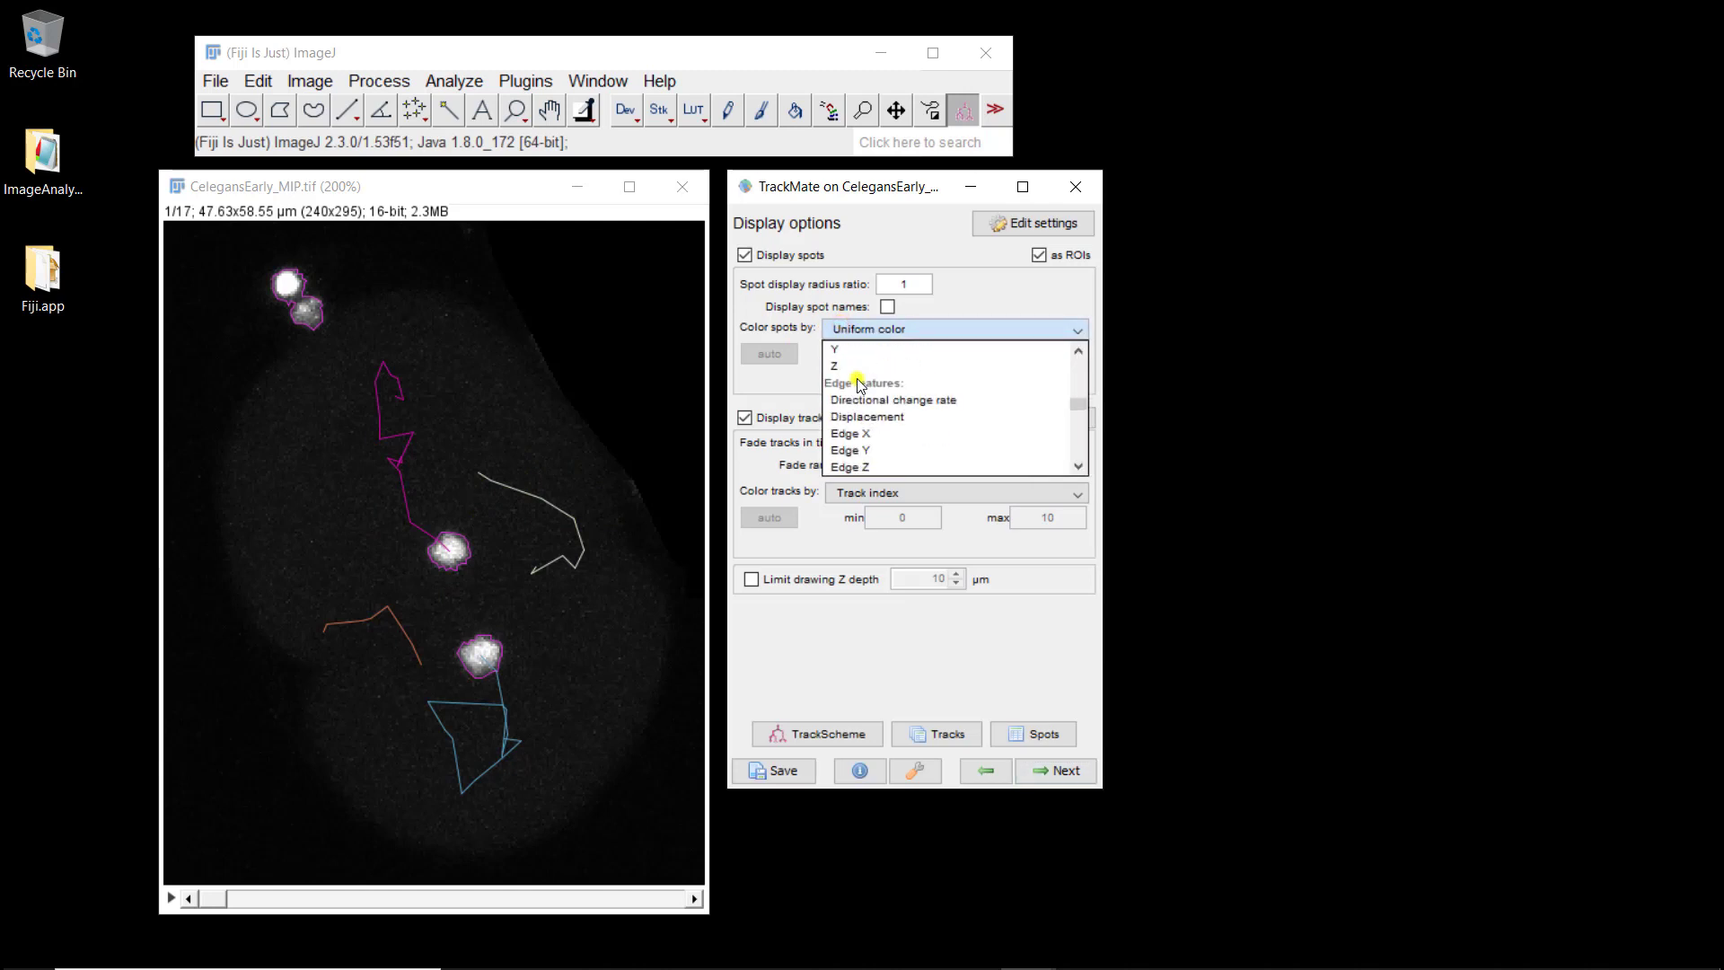
scroll(860, 385, down, 3)
scroll(859, 384, down, 7)
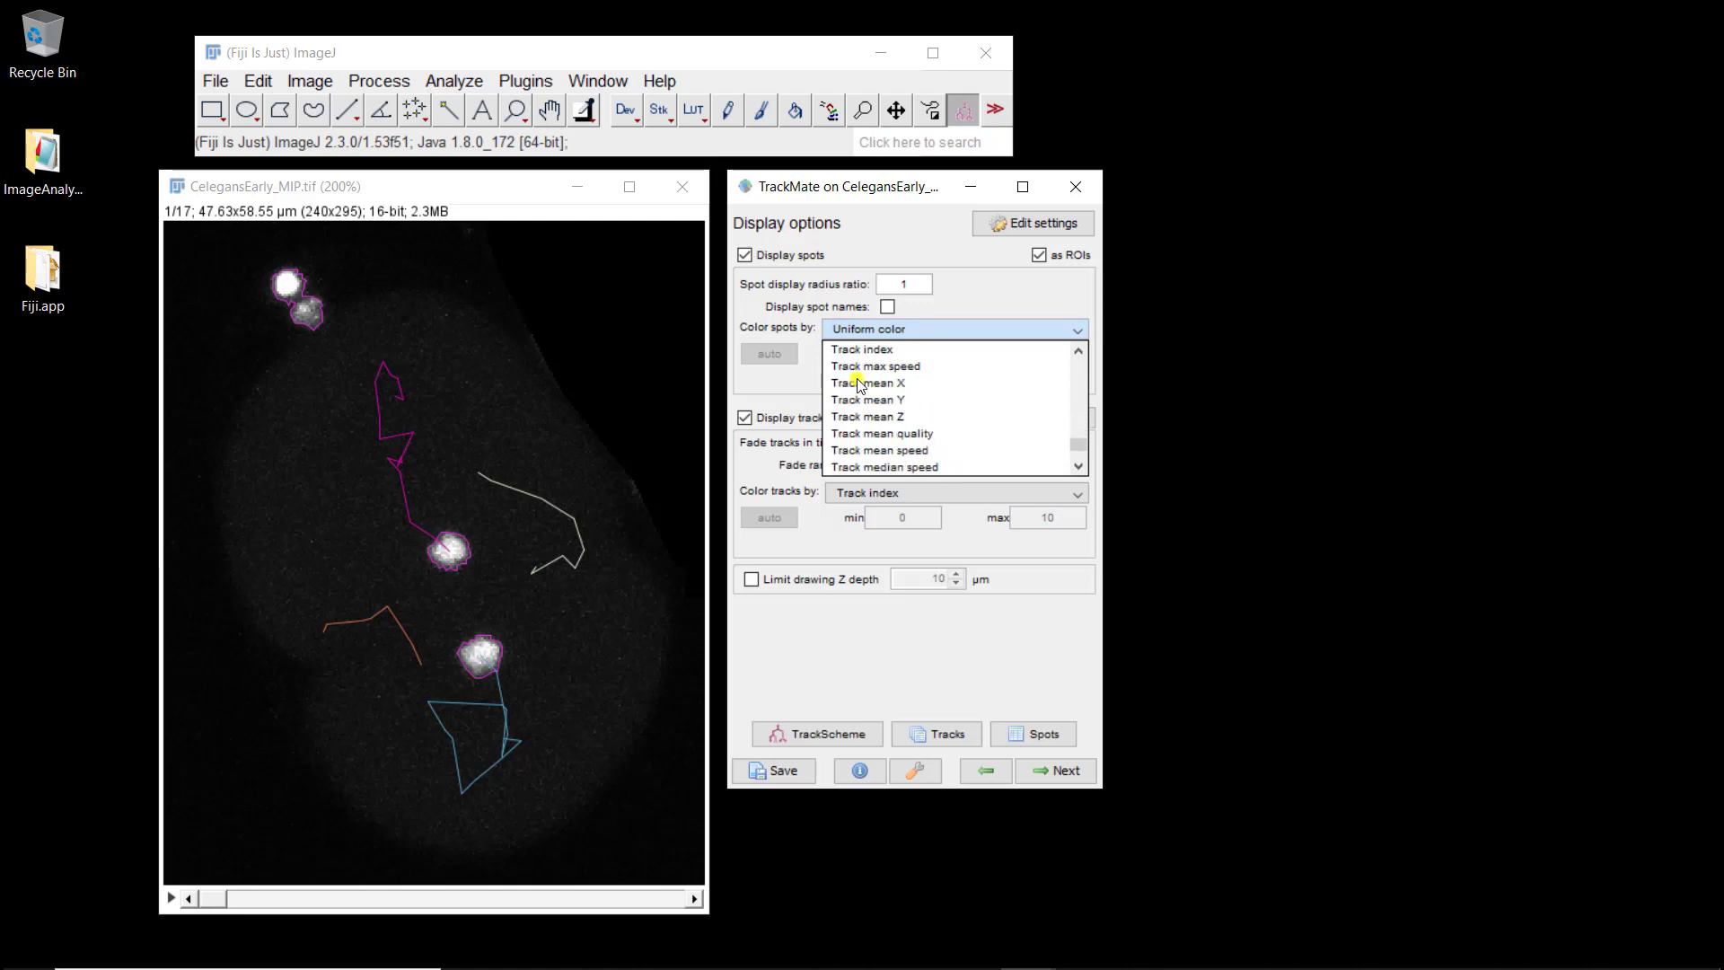
click(851, 351)
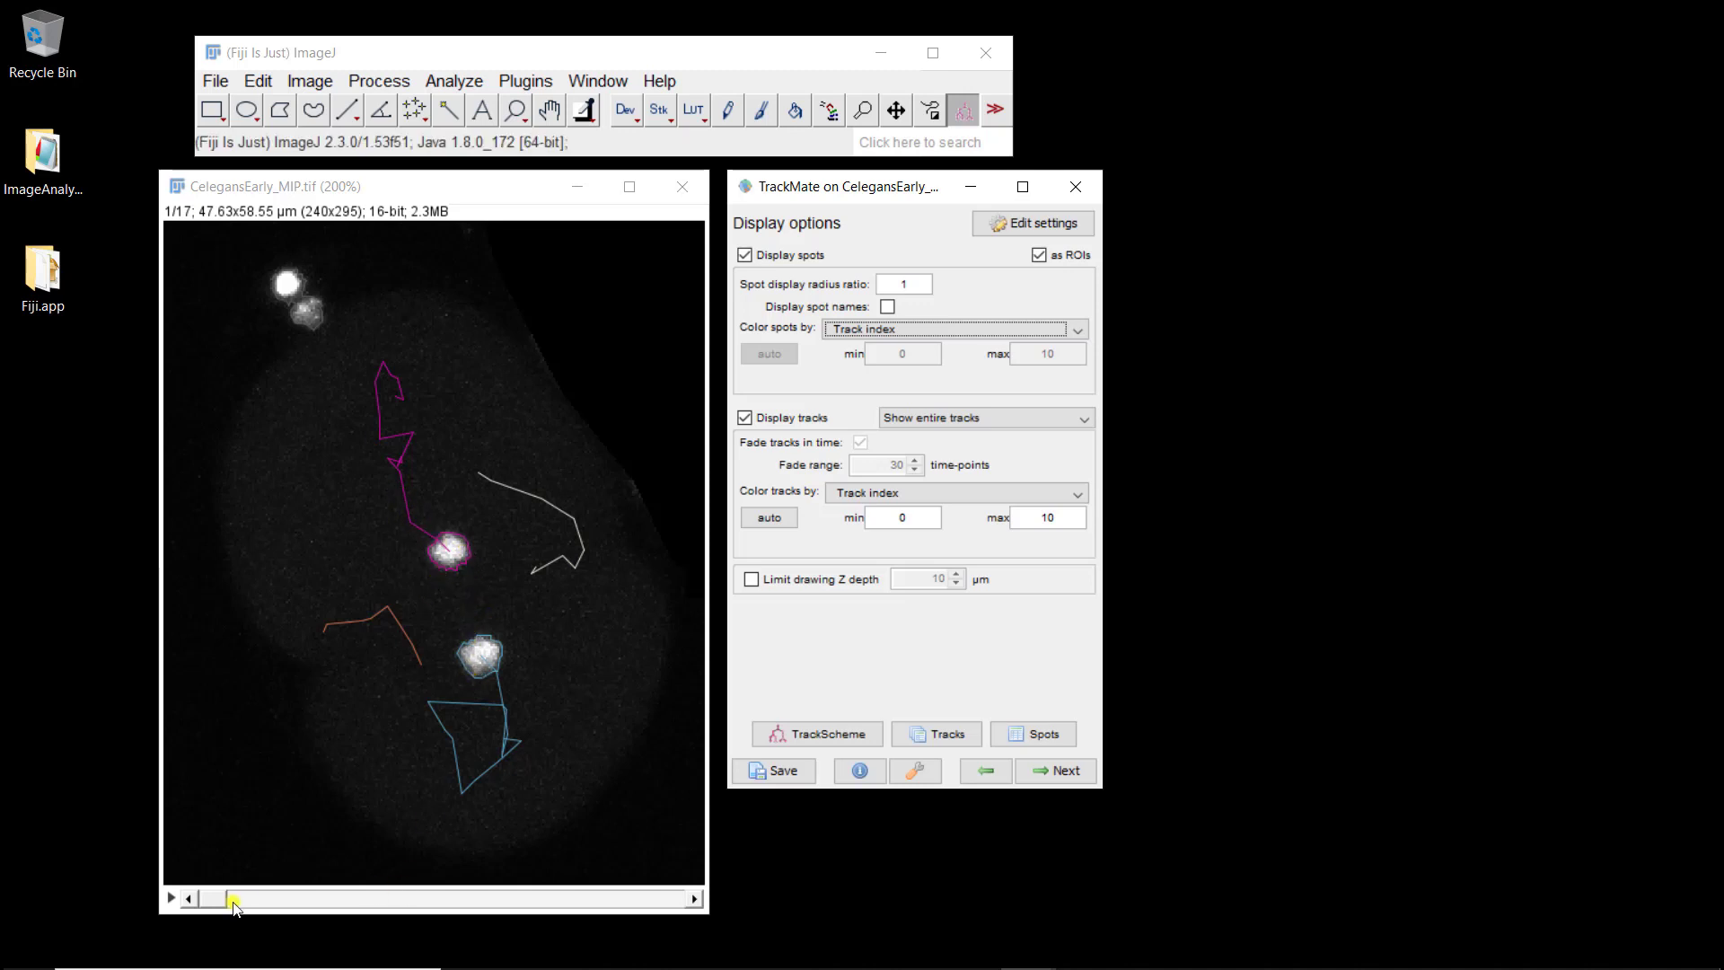
drag(219, 898, 581, 886)
click(783, 390)
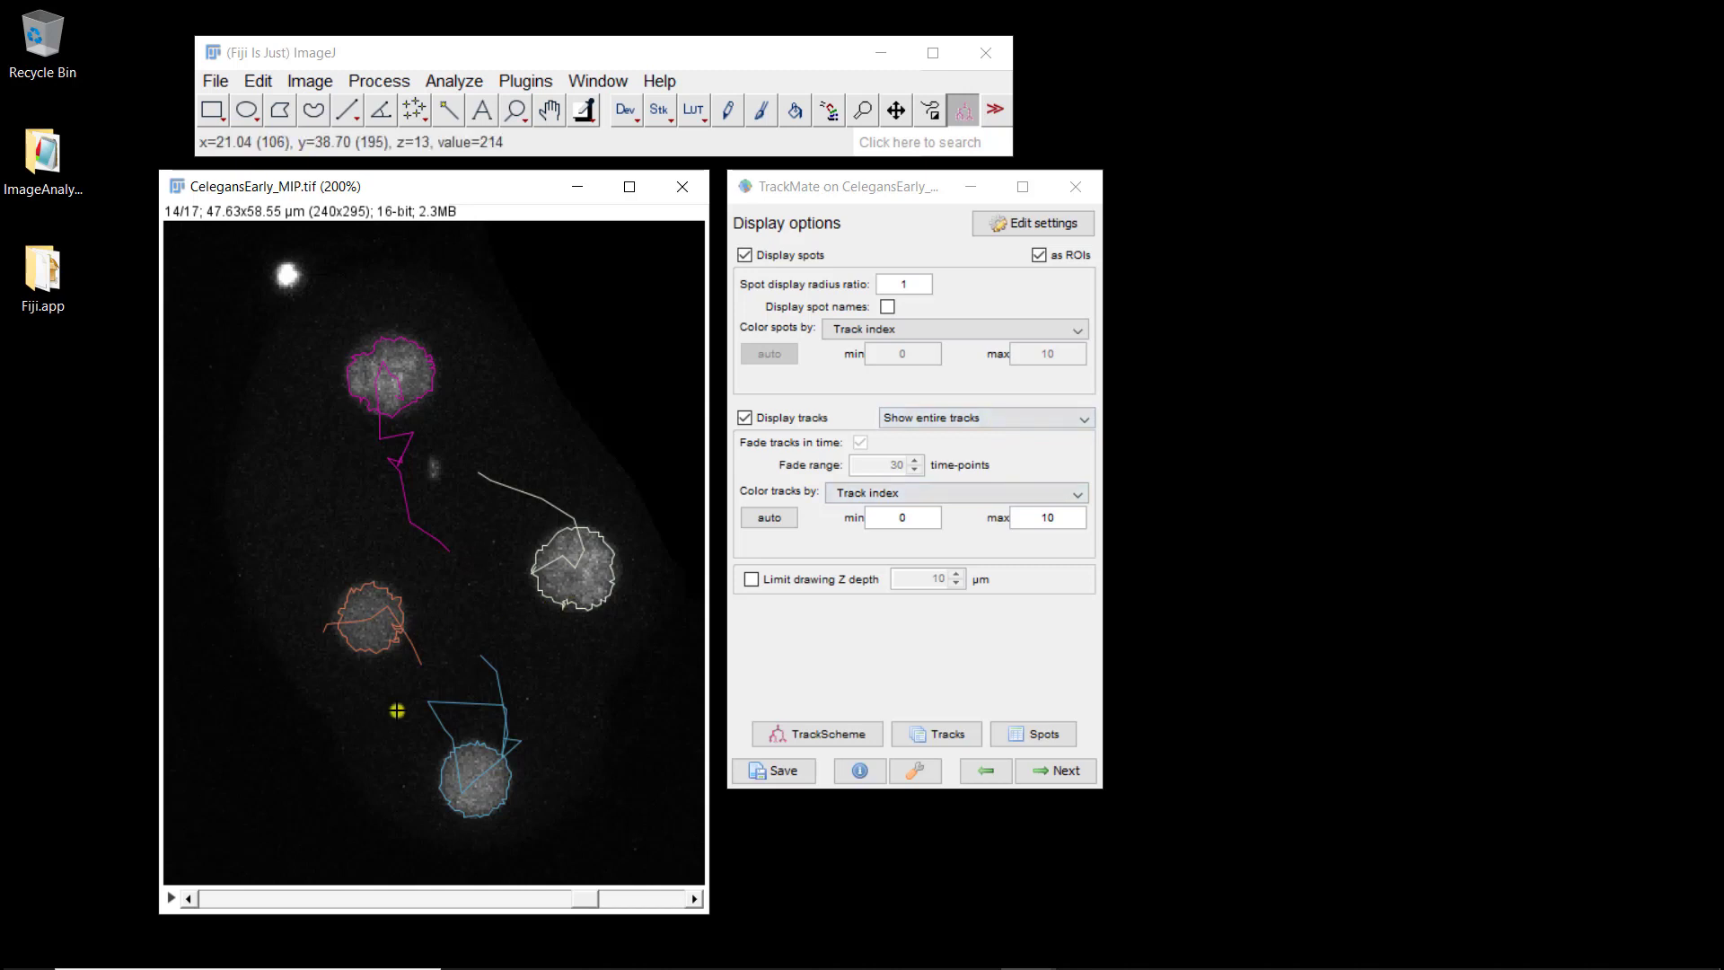
- Set the track display to Show tracks backward in time and review it from frame 1 to frame 15
click(954, 420)
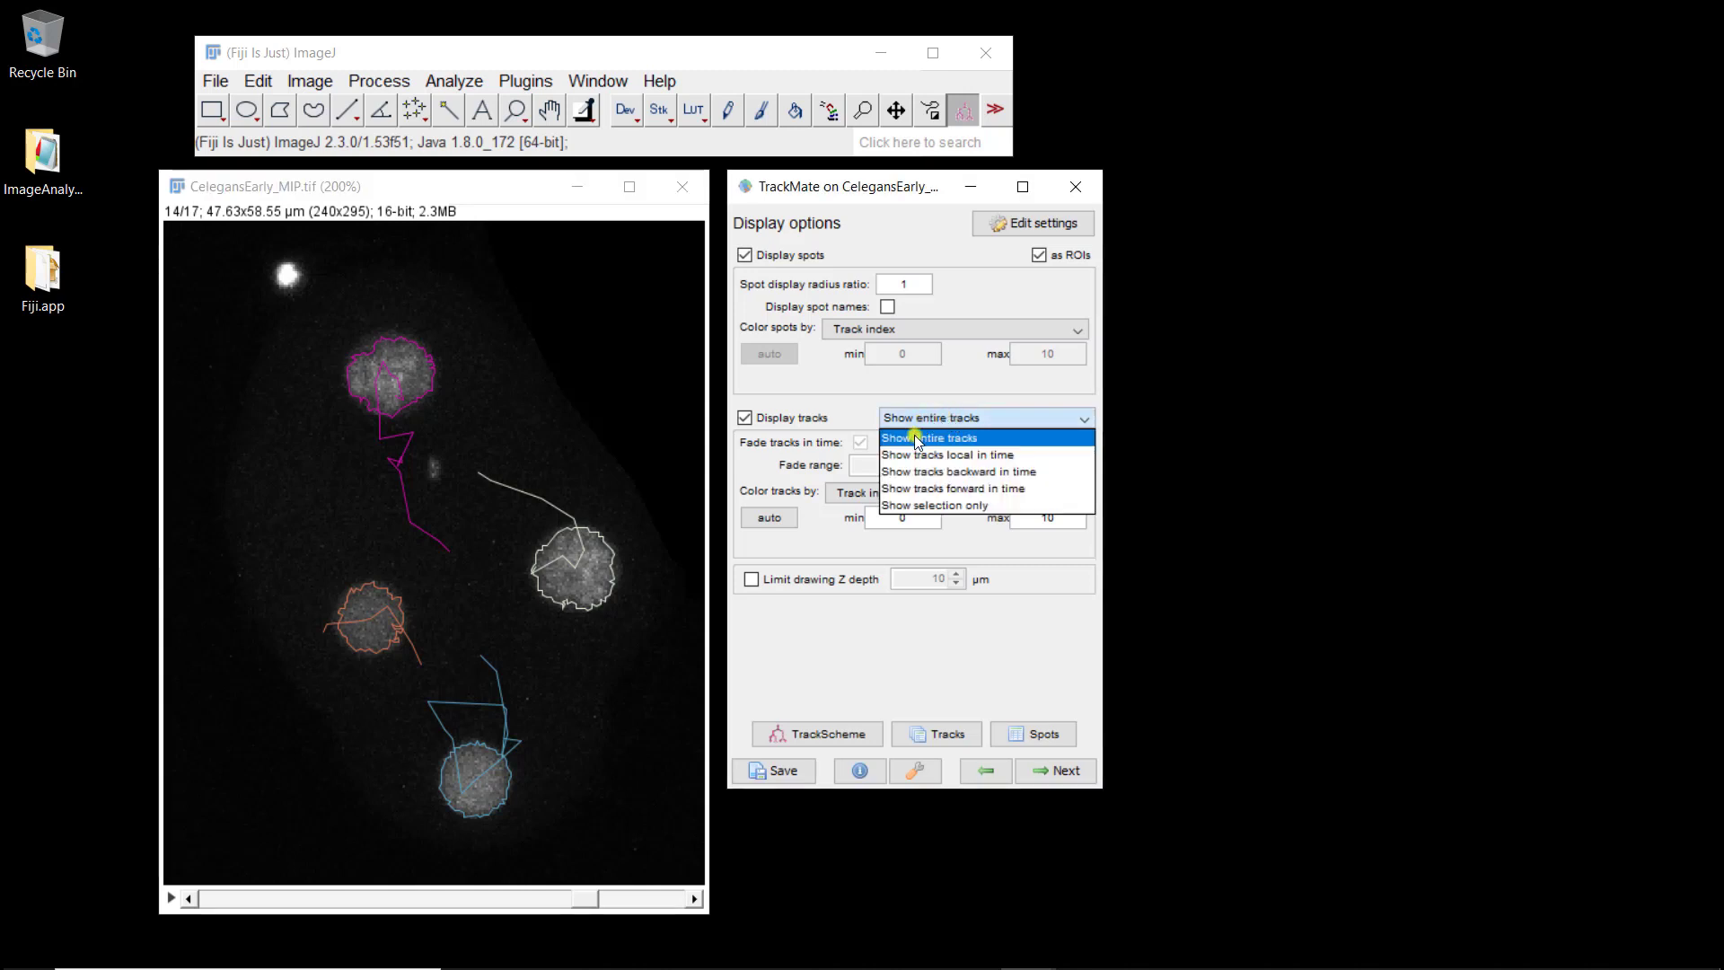
click(923, 469)
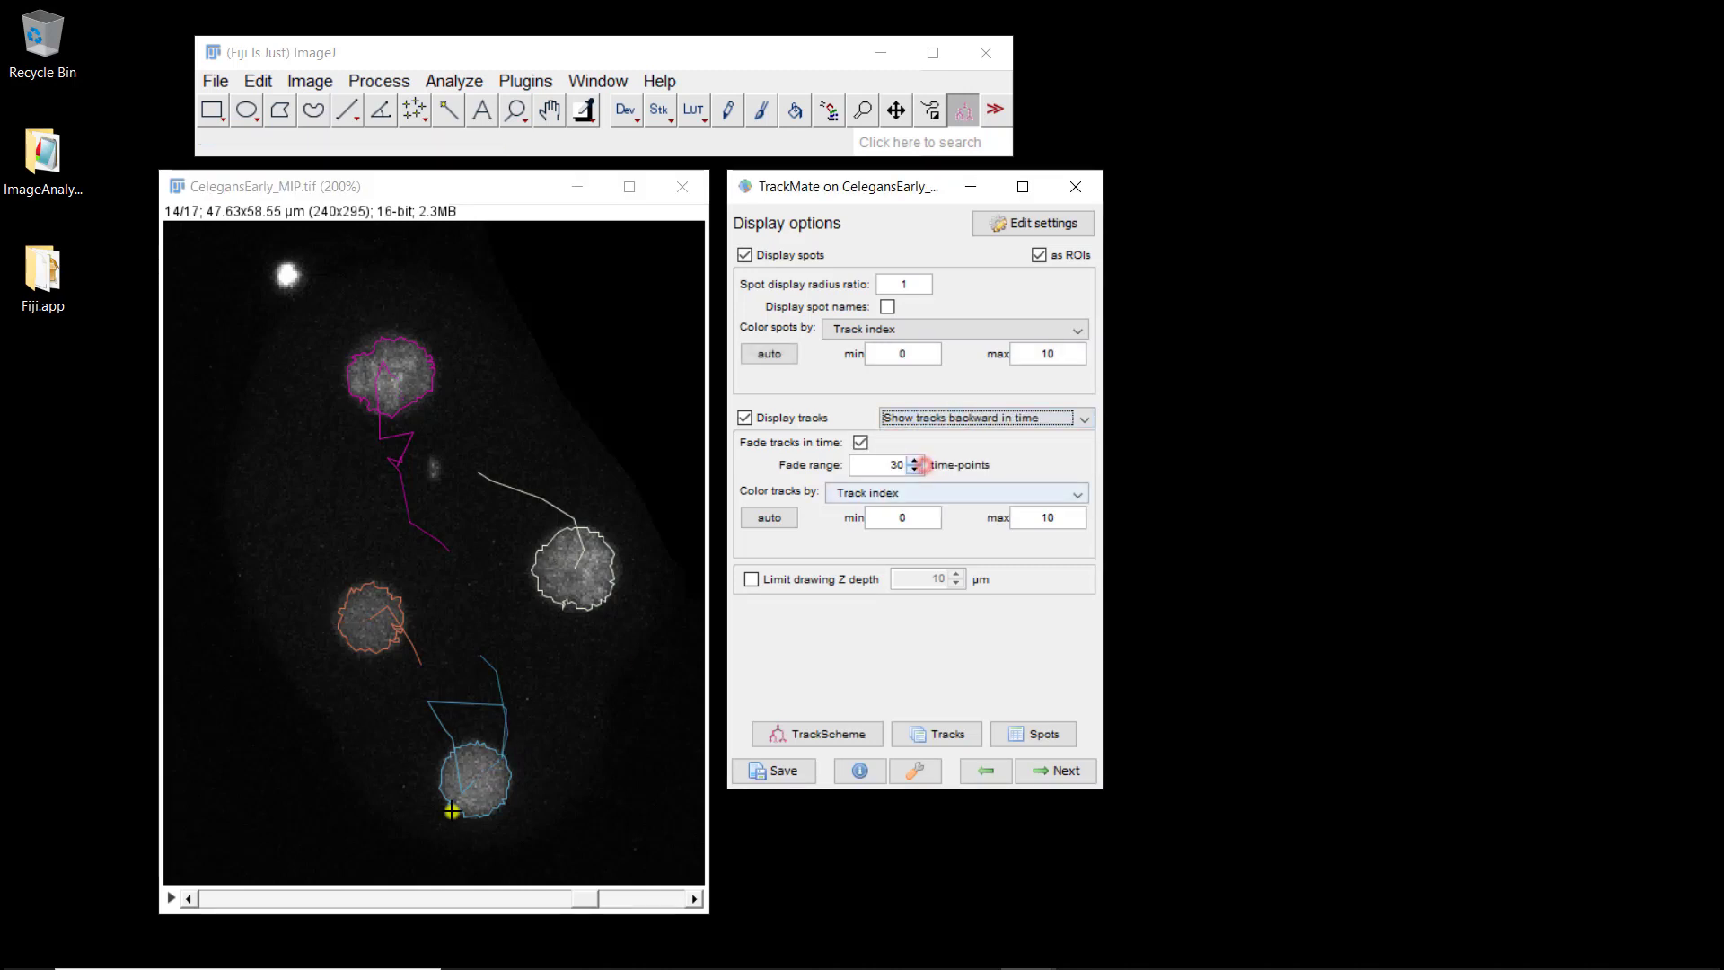
drag(590, 897, 158, 909)
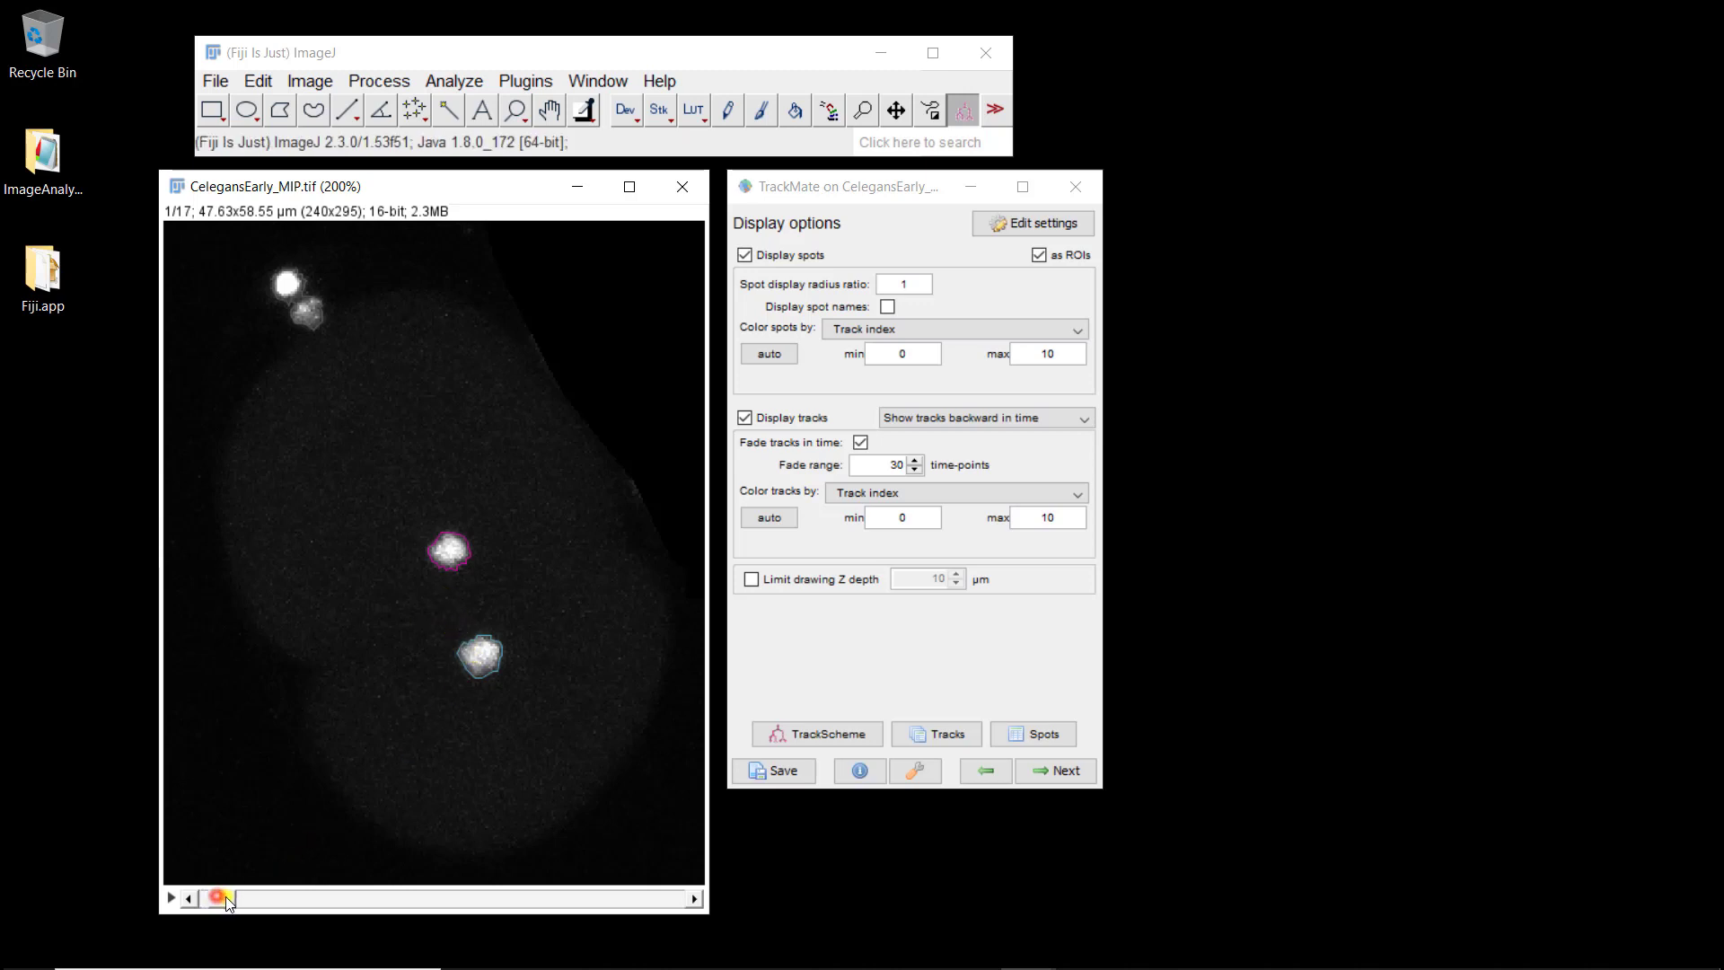
drag(226, 898, 611, 847)
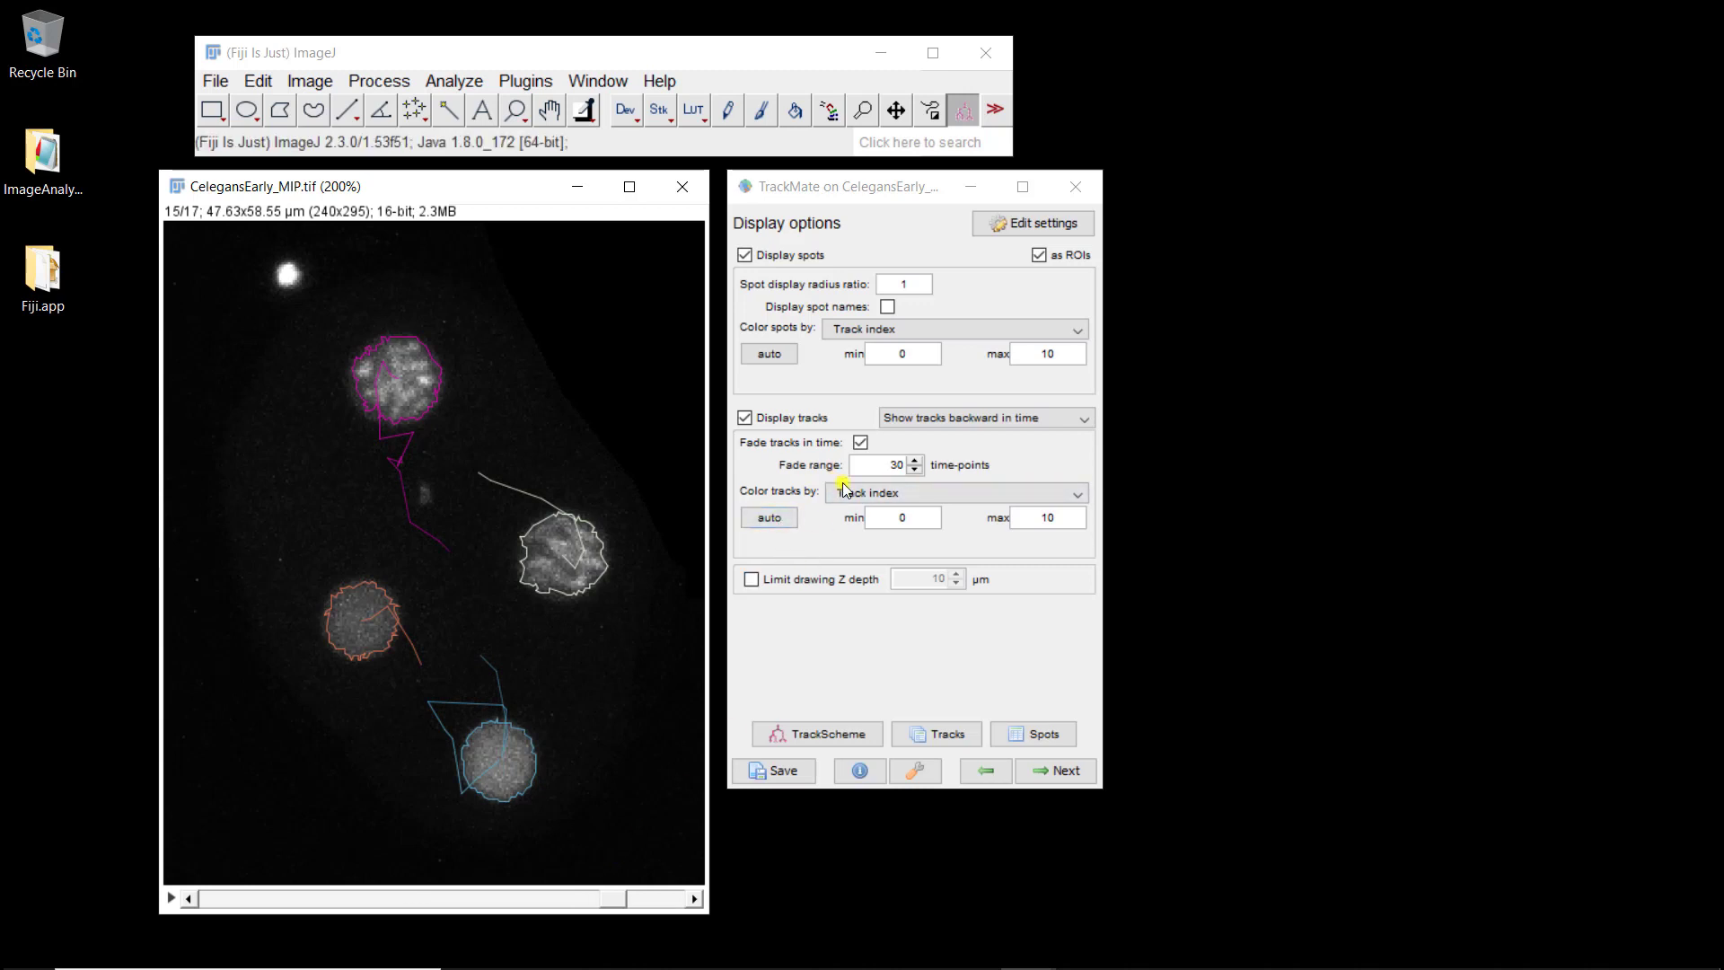
- Set the track fade range to 5 time-points and check the shortened tracks back to frame 10
click(891, 464)
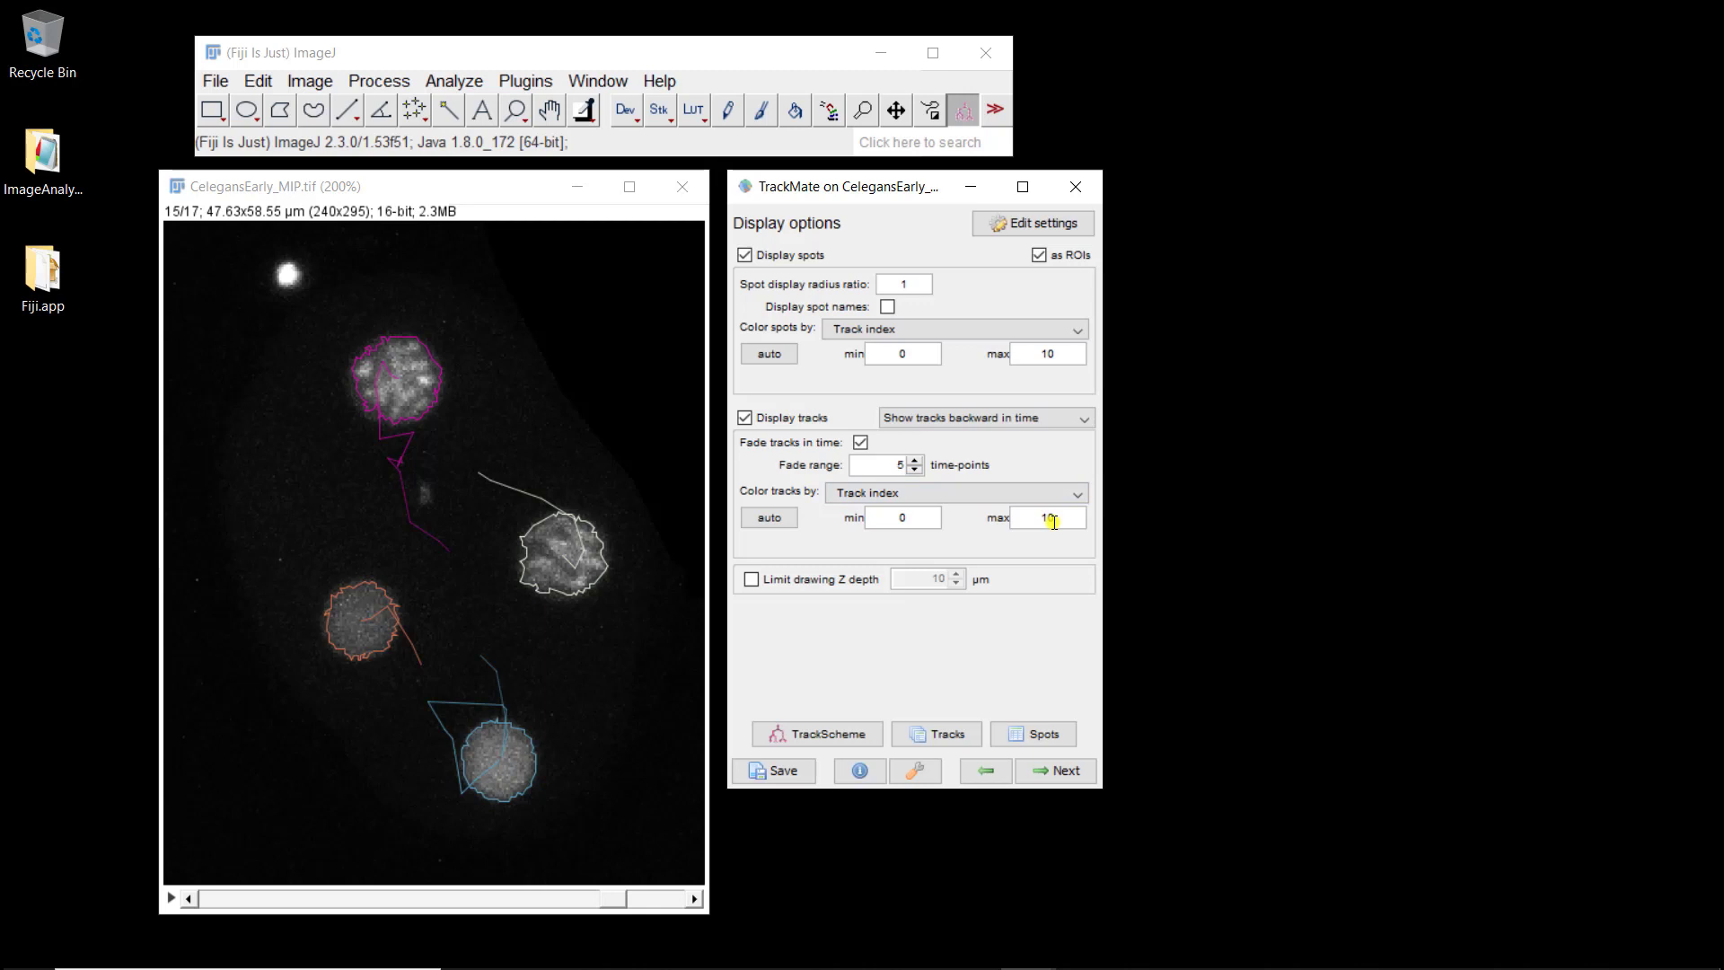
key(Tab)
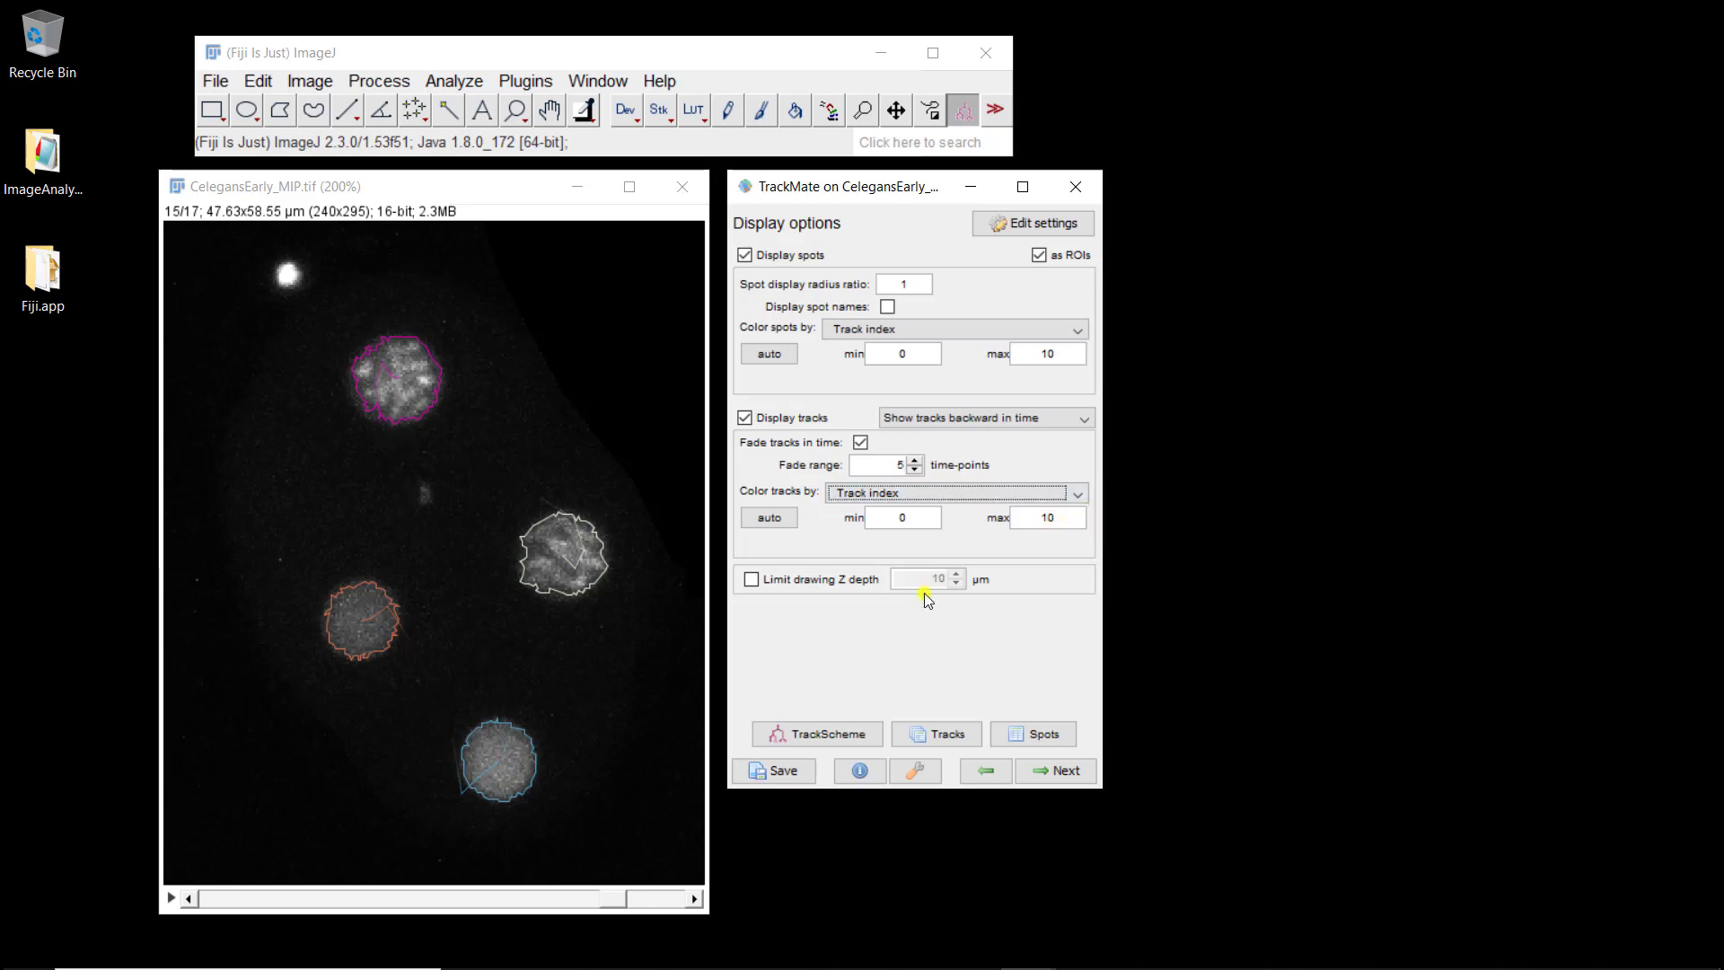
drag(619, 897, 613, 844)
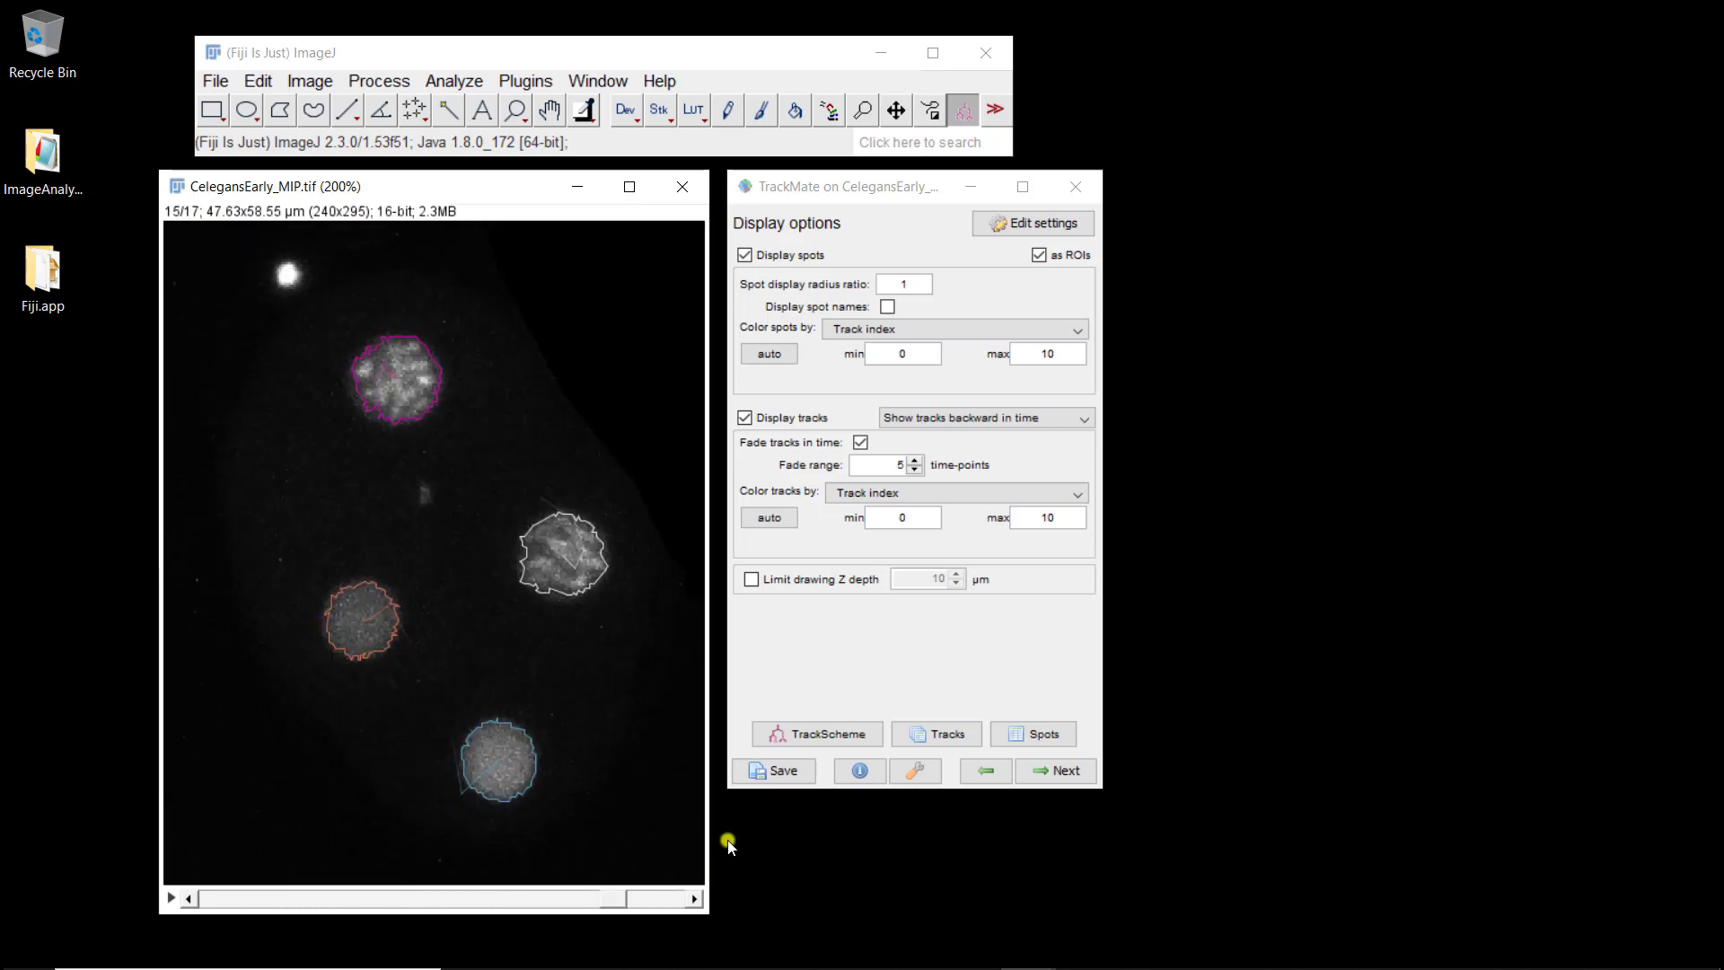
mouse_move(675, 916)
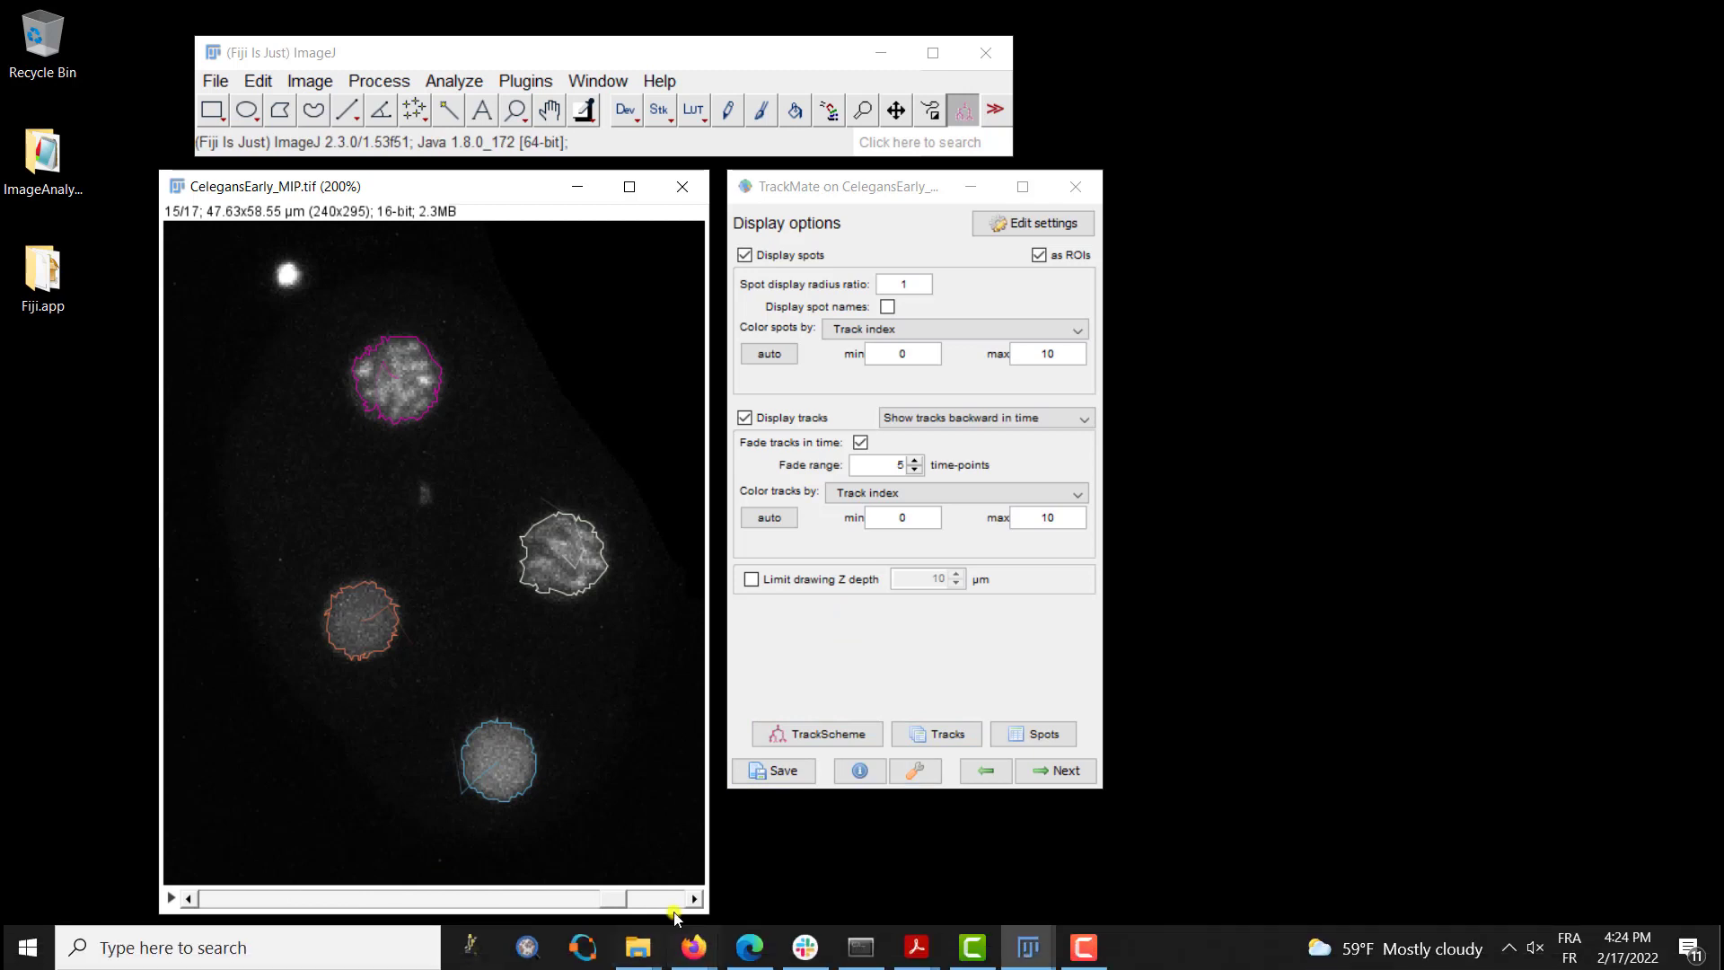
drag(618, 897, 482, 862)
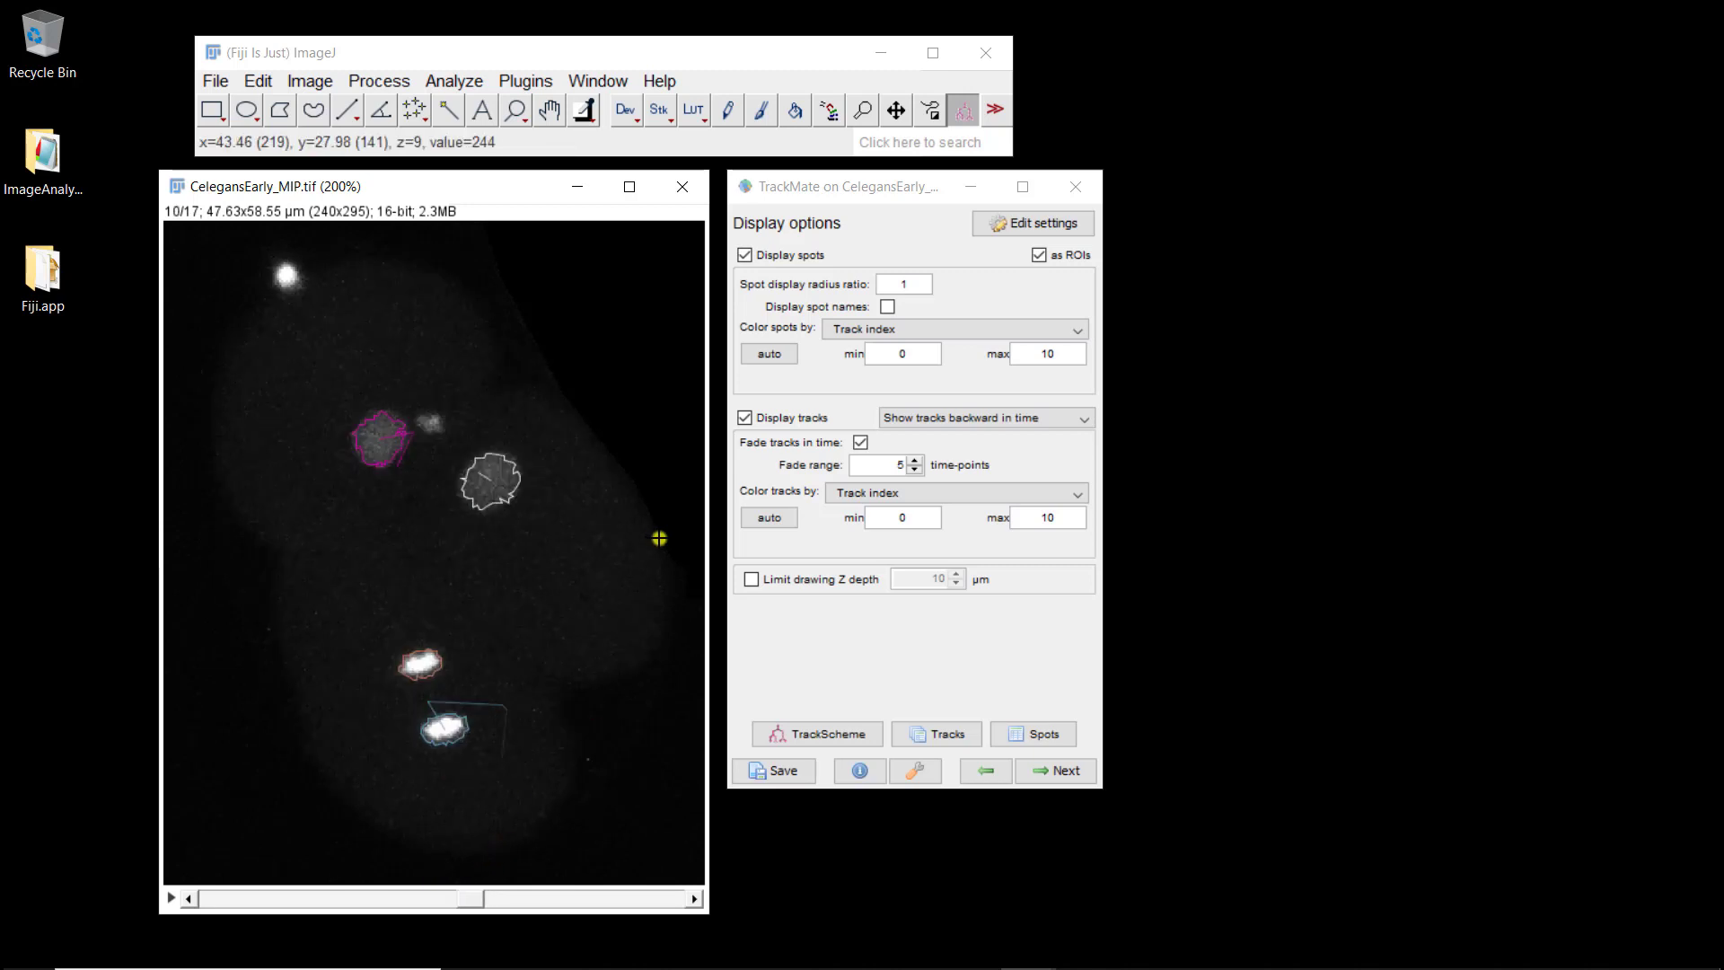
- Open the TrackScheme view of the tracks and place its window beside the image
click(808, 734)
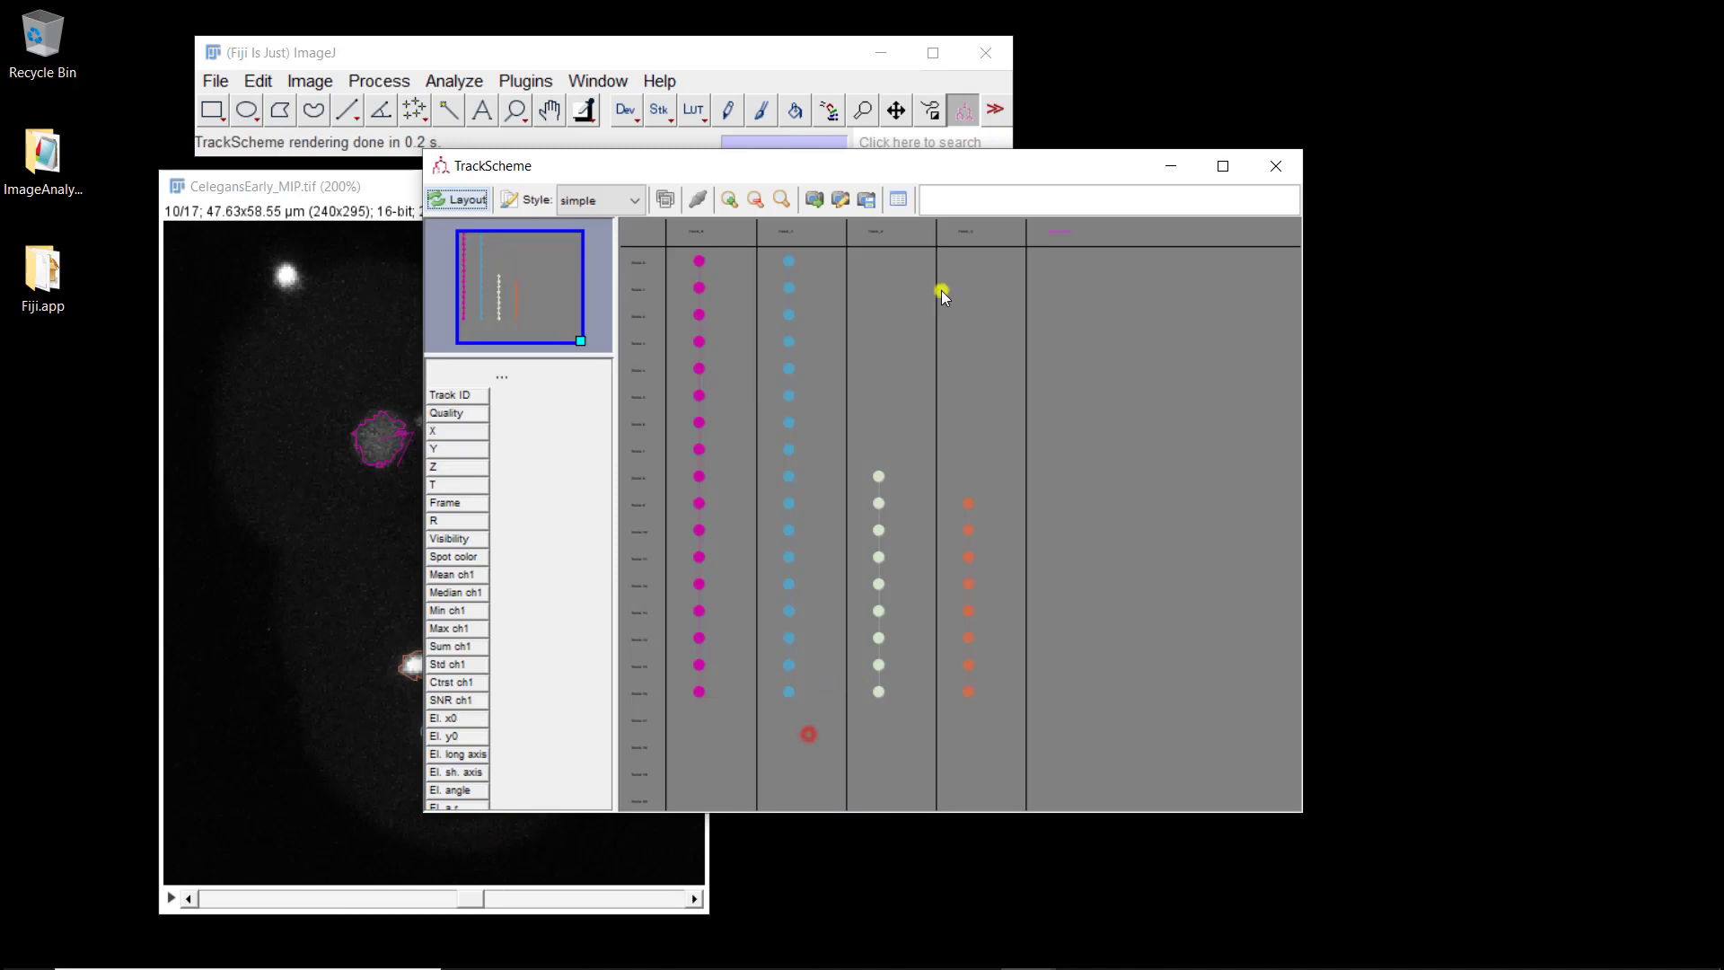
drag(803, 167, 1105, 245)
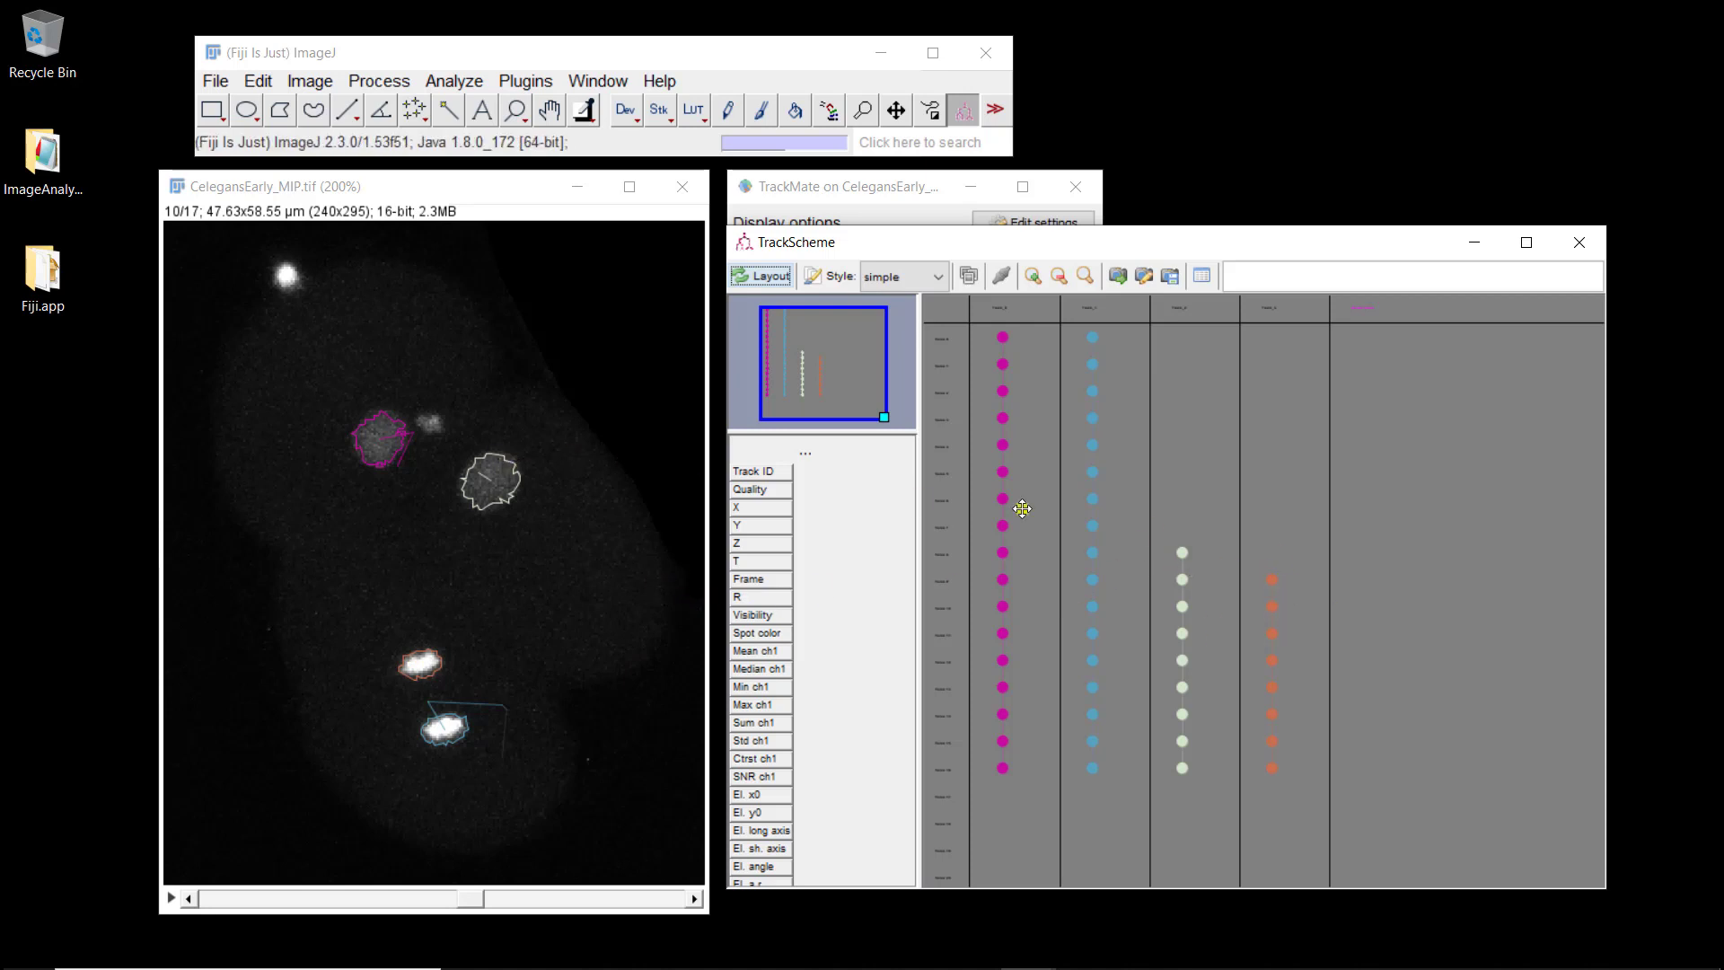
- Inspect the feature values of the orange track's first spot and the blue track's spots at frames 9 and 8 in TrackScheme
click(1273, 579)
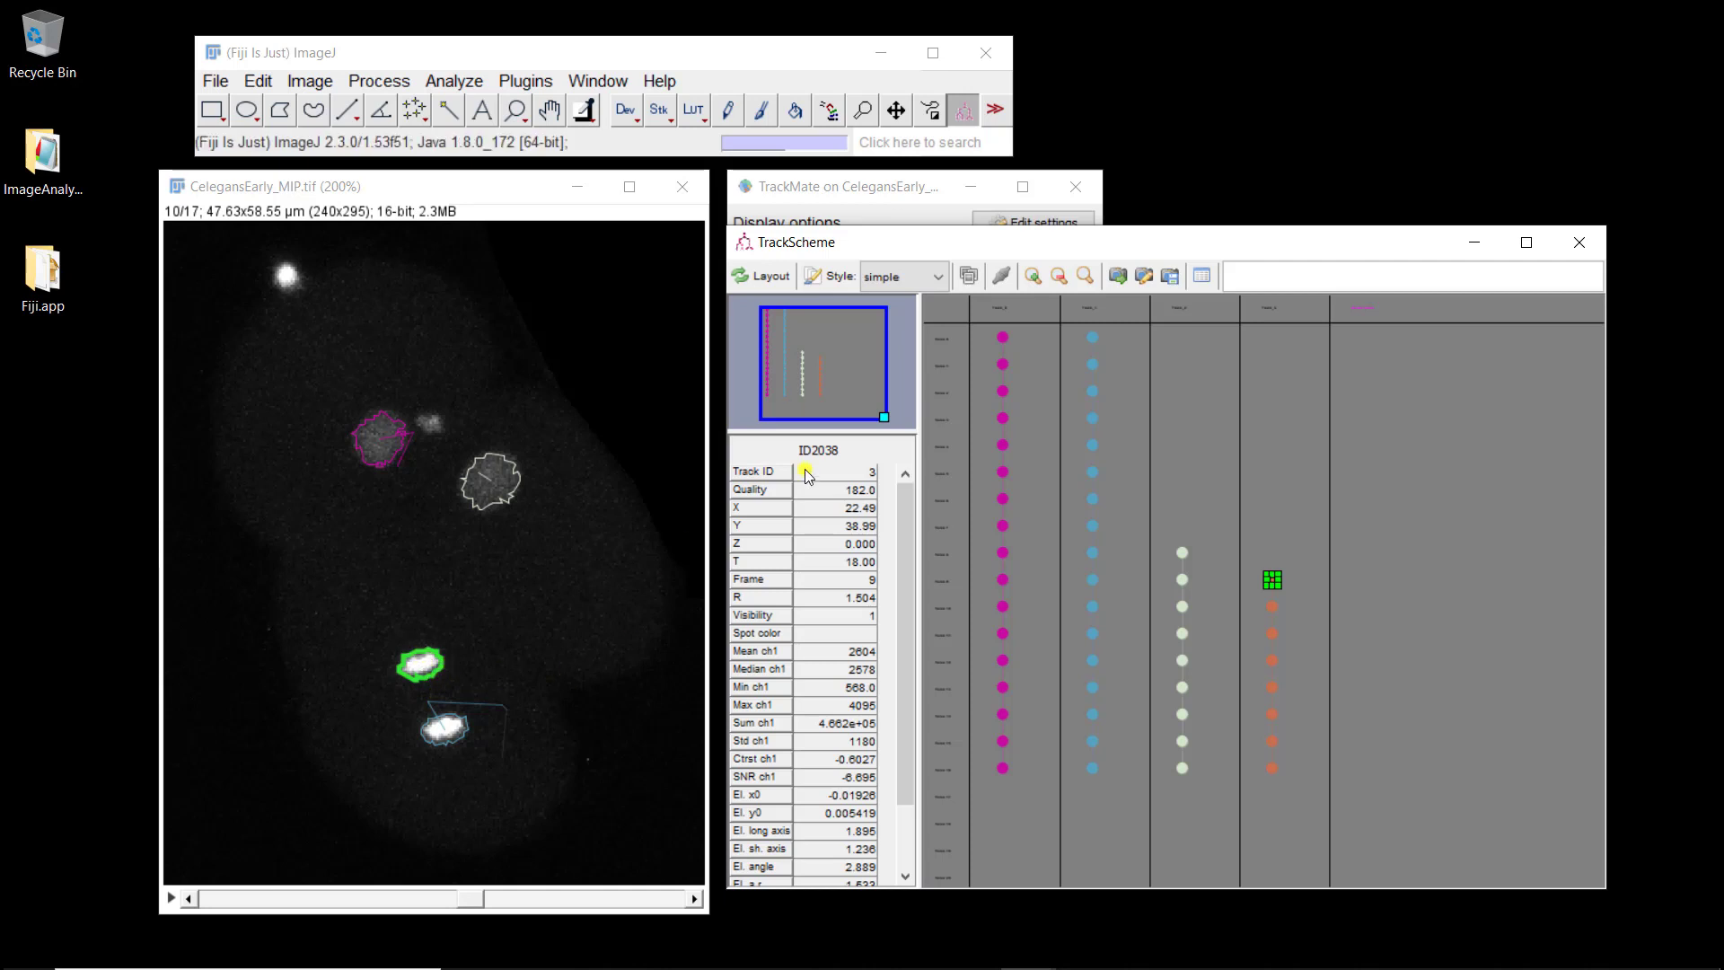
scroll(819, 503, down, 3)
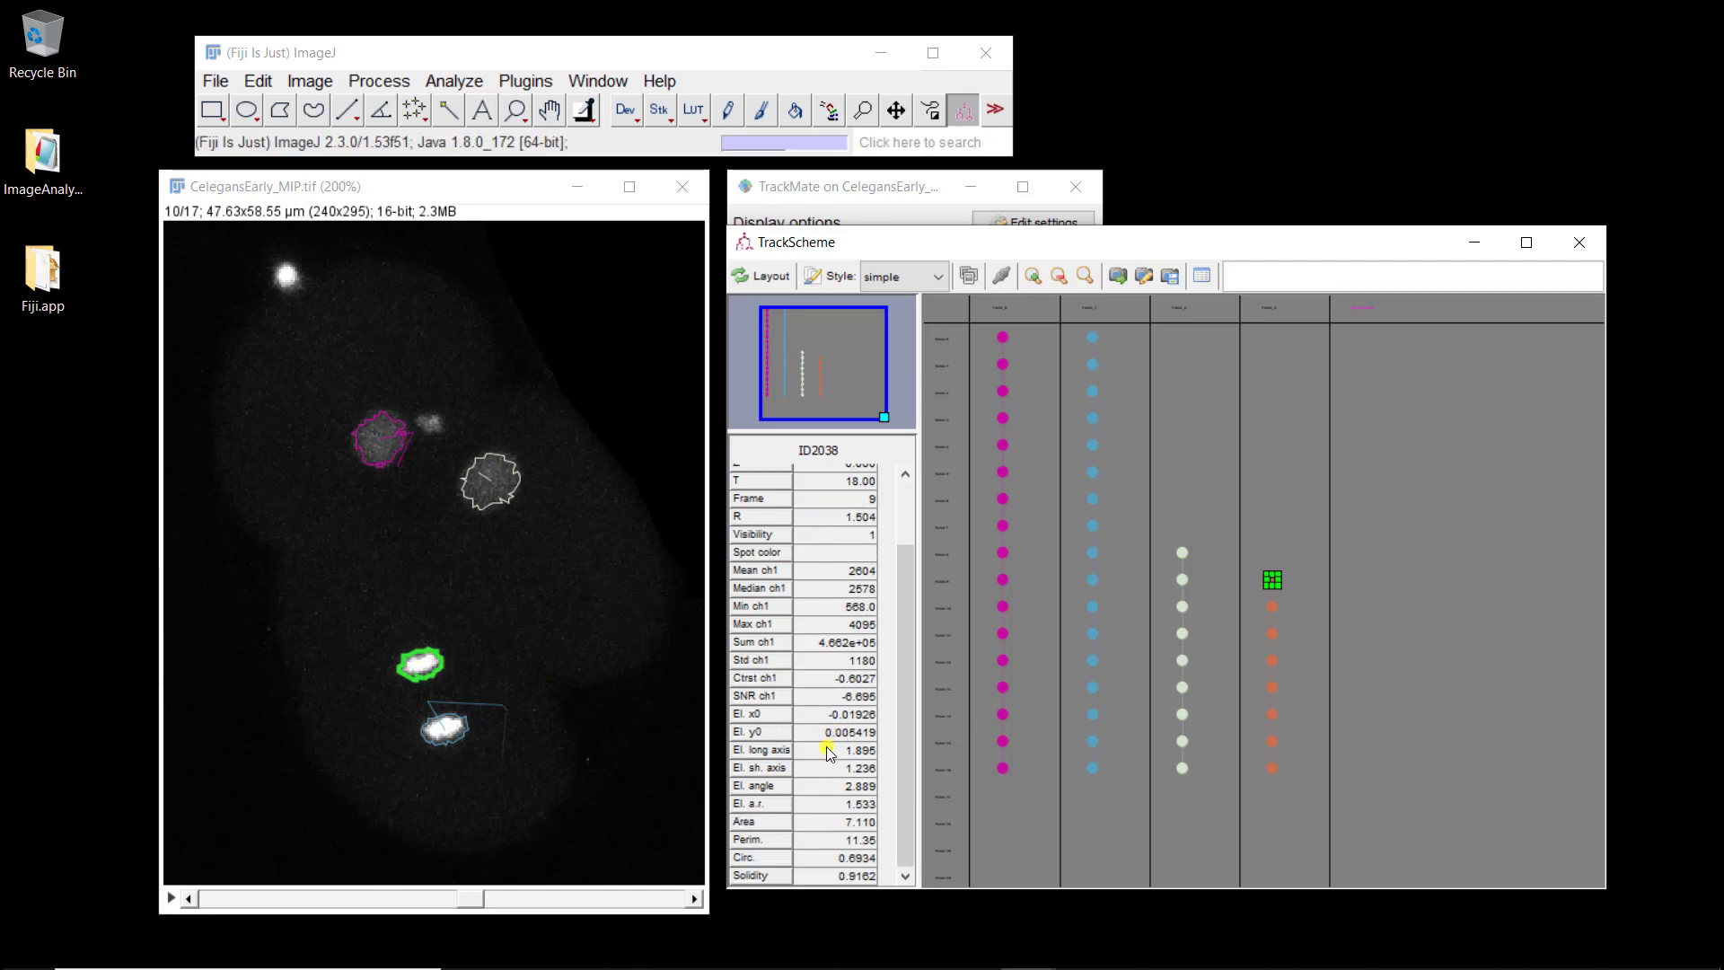
scroll(828, 699, up, 3)
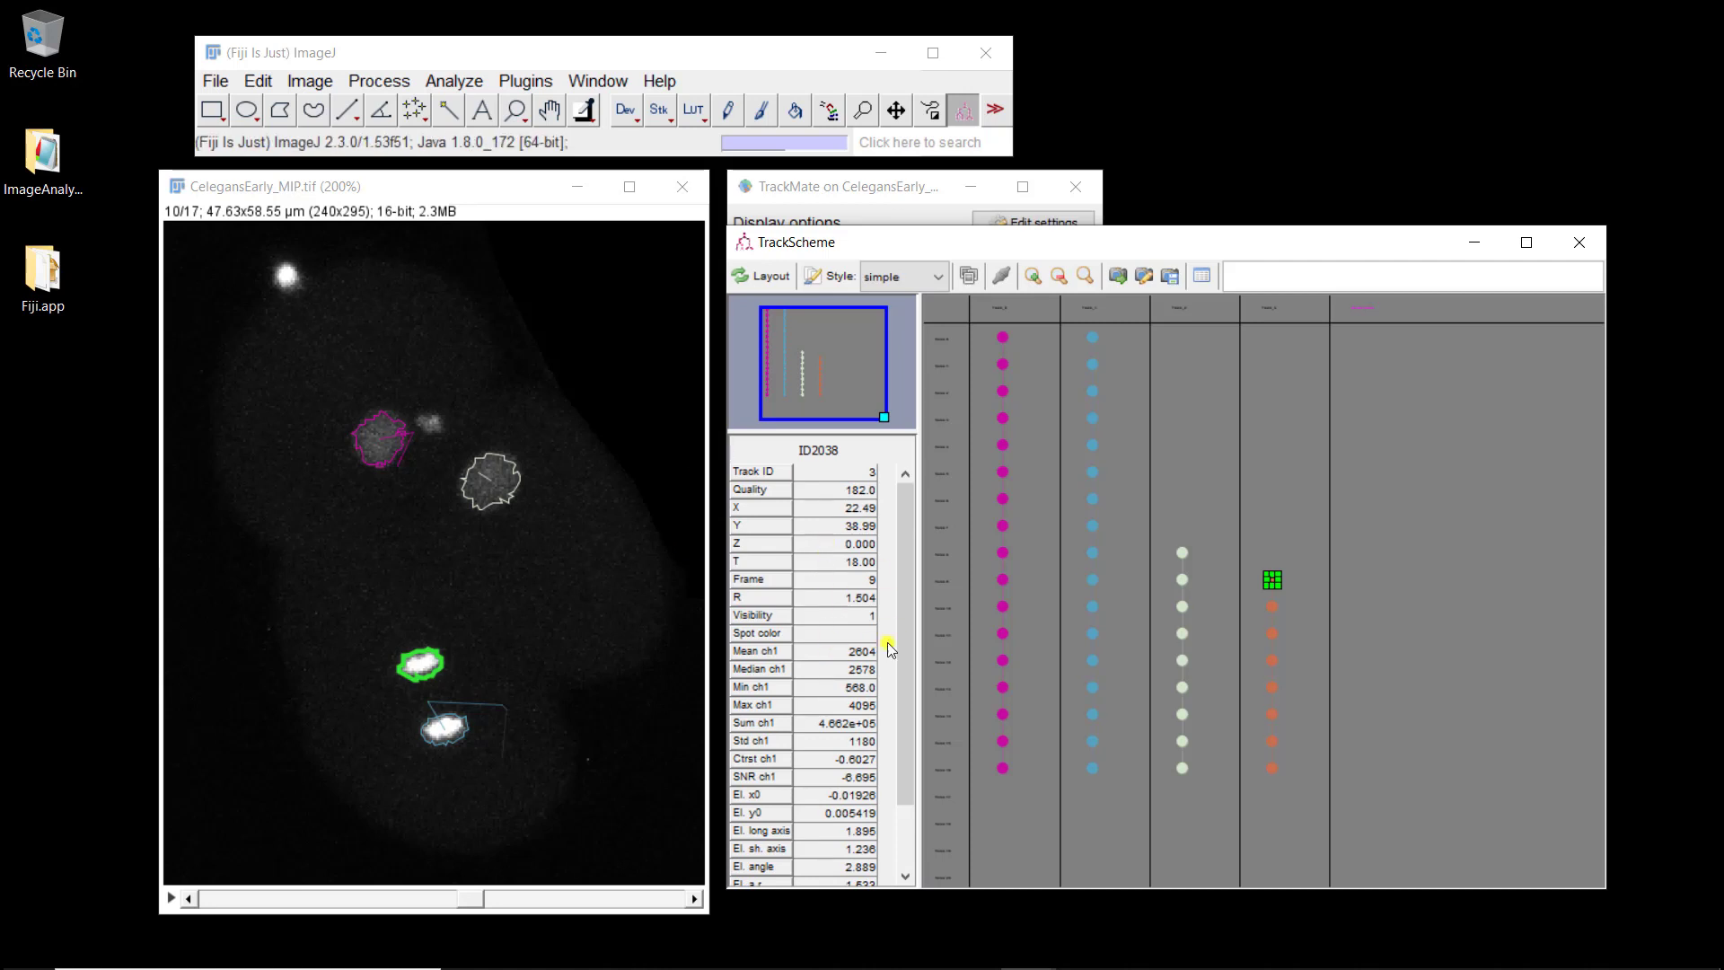
click(1091, 581)
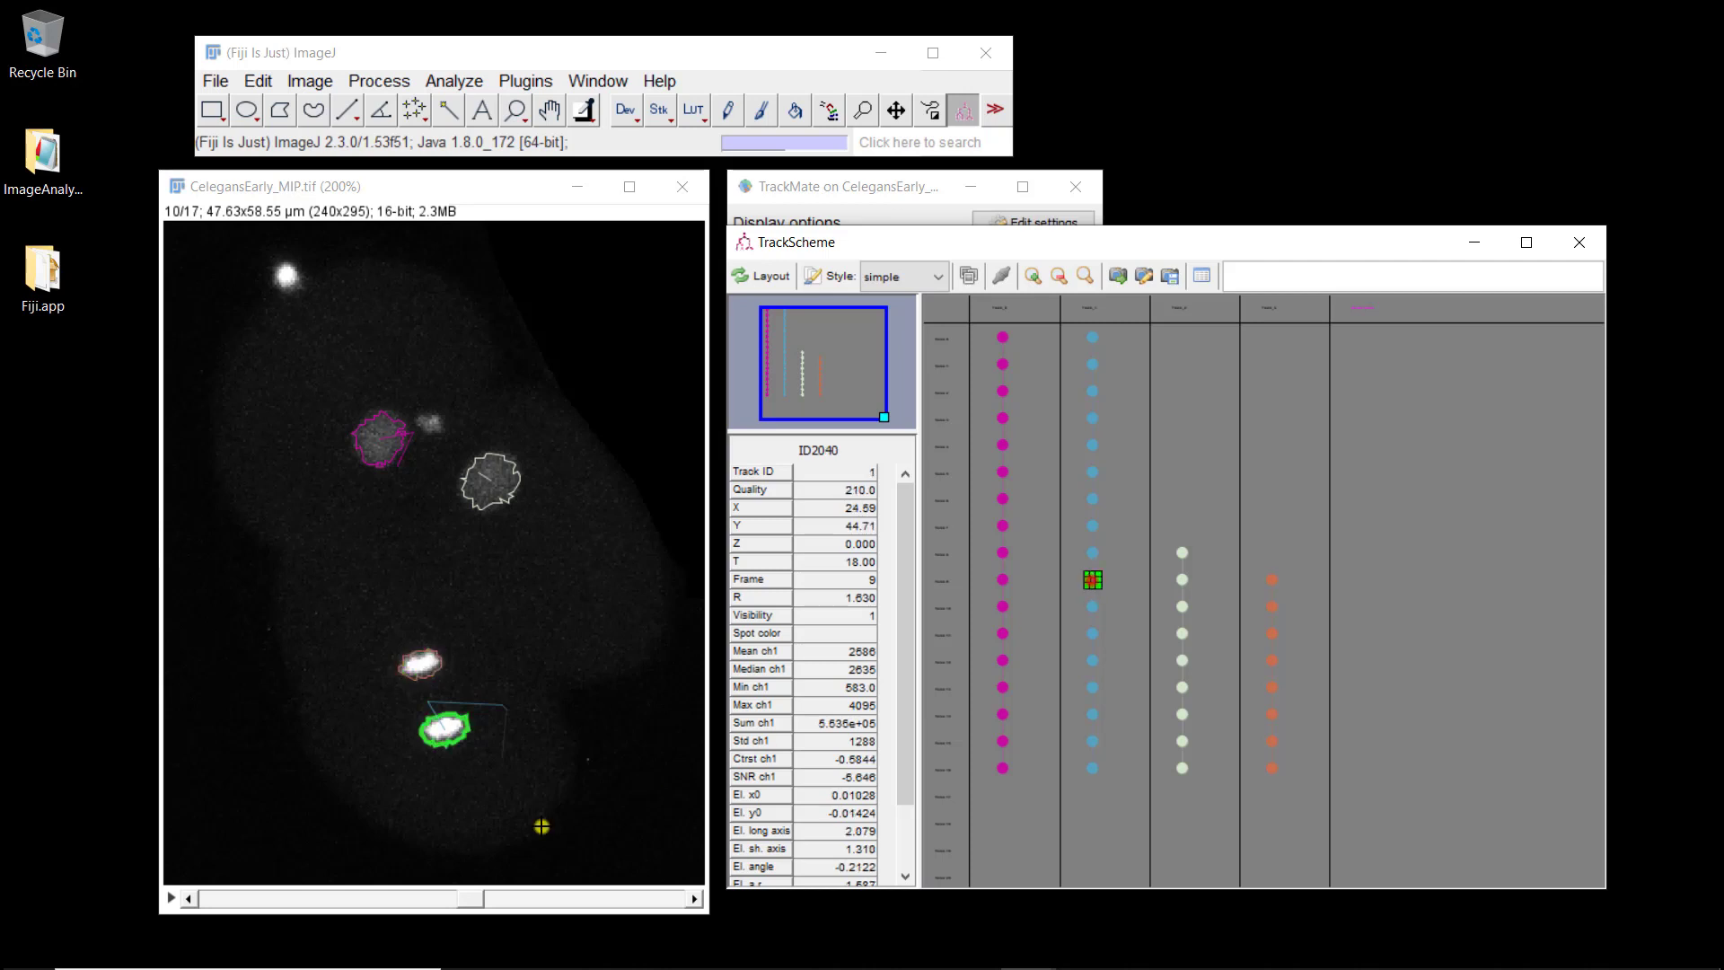
click(1092, 552)
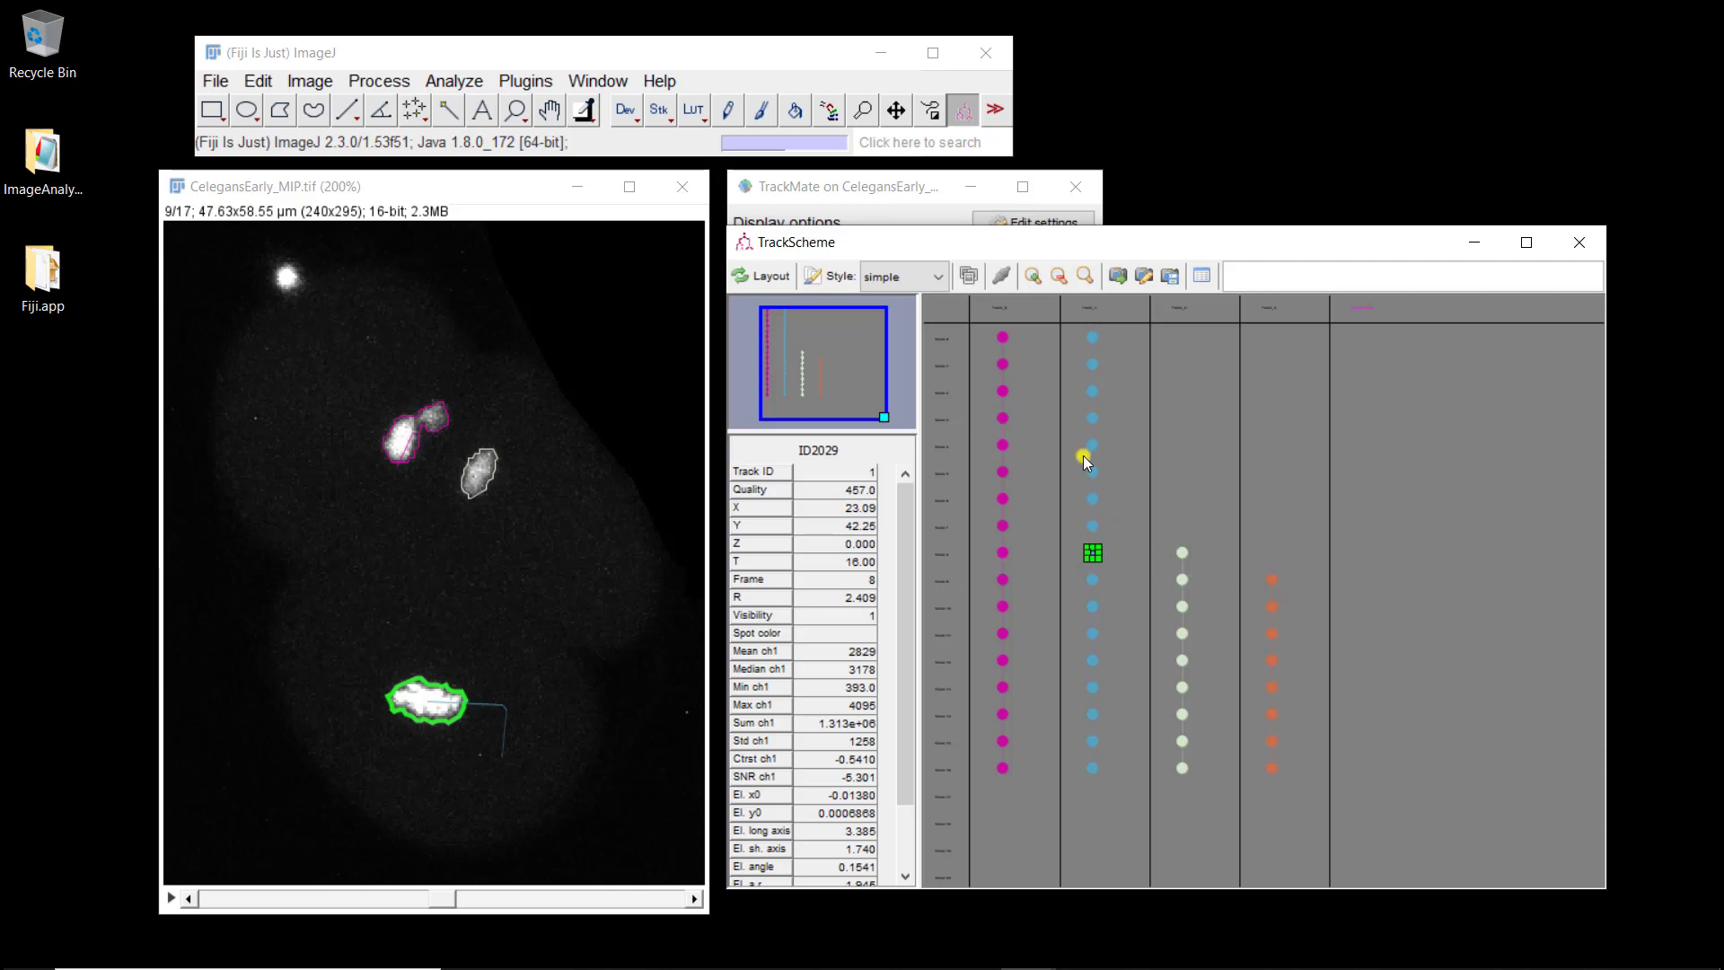
- Manually link the orange track's first spot to the blue track's spot at frame 8, refresh the layout and check the image at frame 12
click(1000, 278)
drag(1273, 583, 1092, 557)
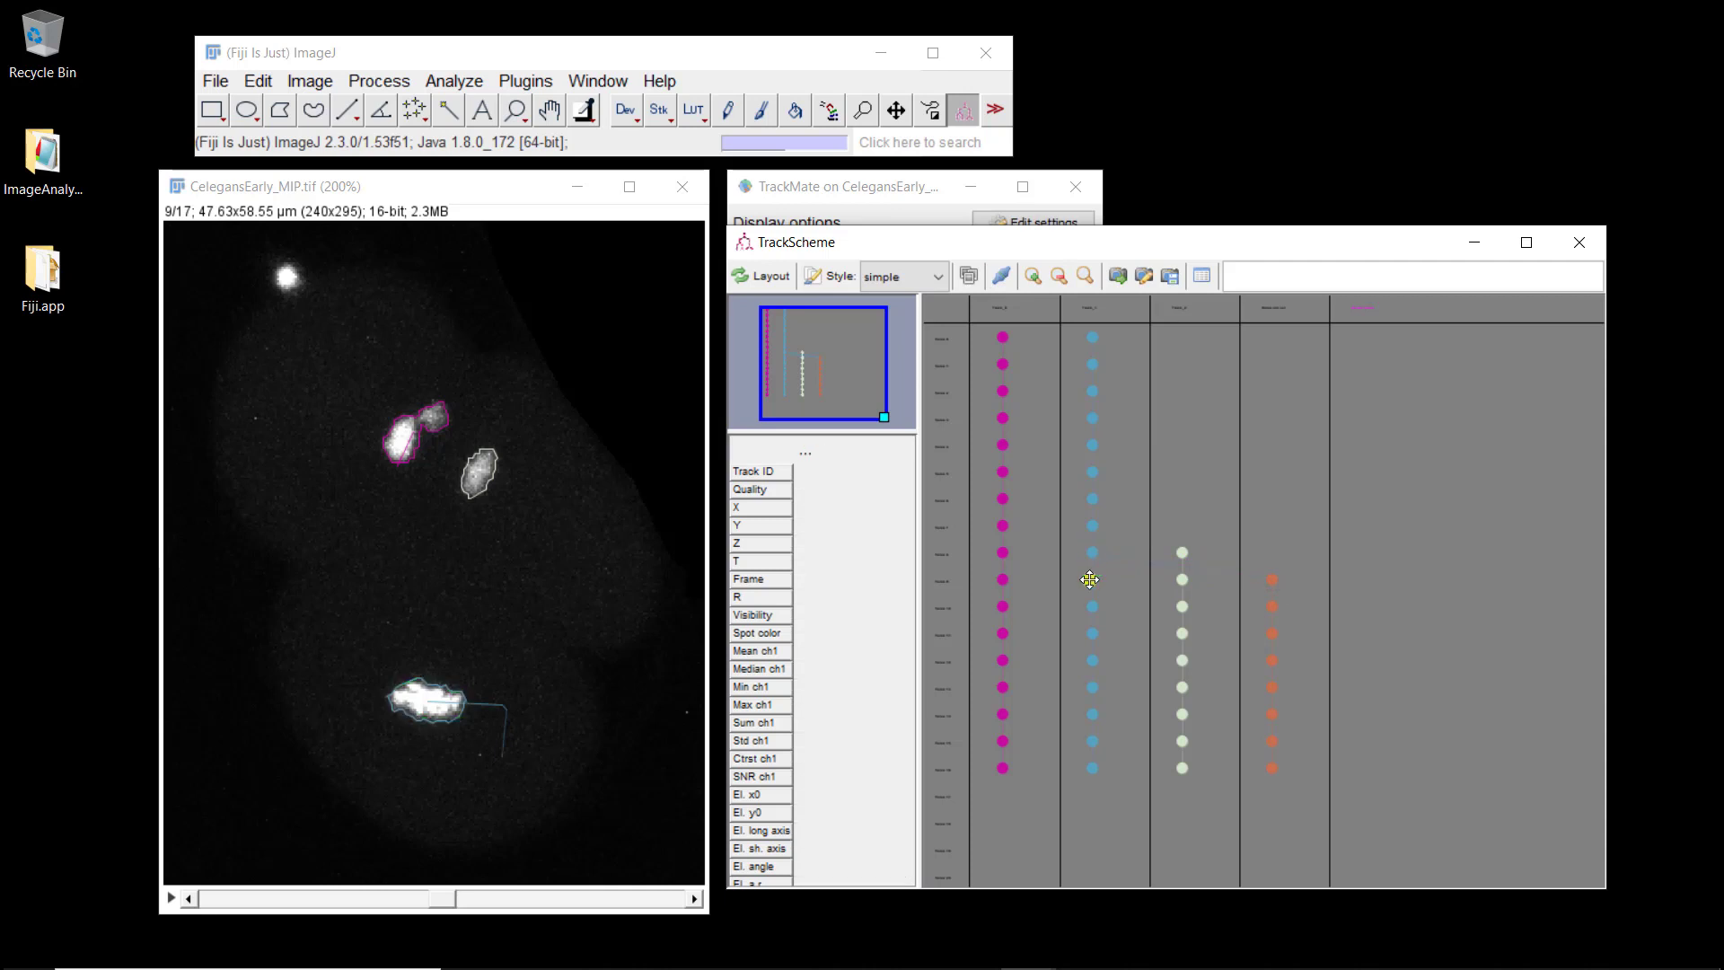
click(764, 277)
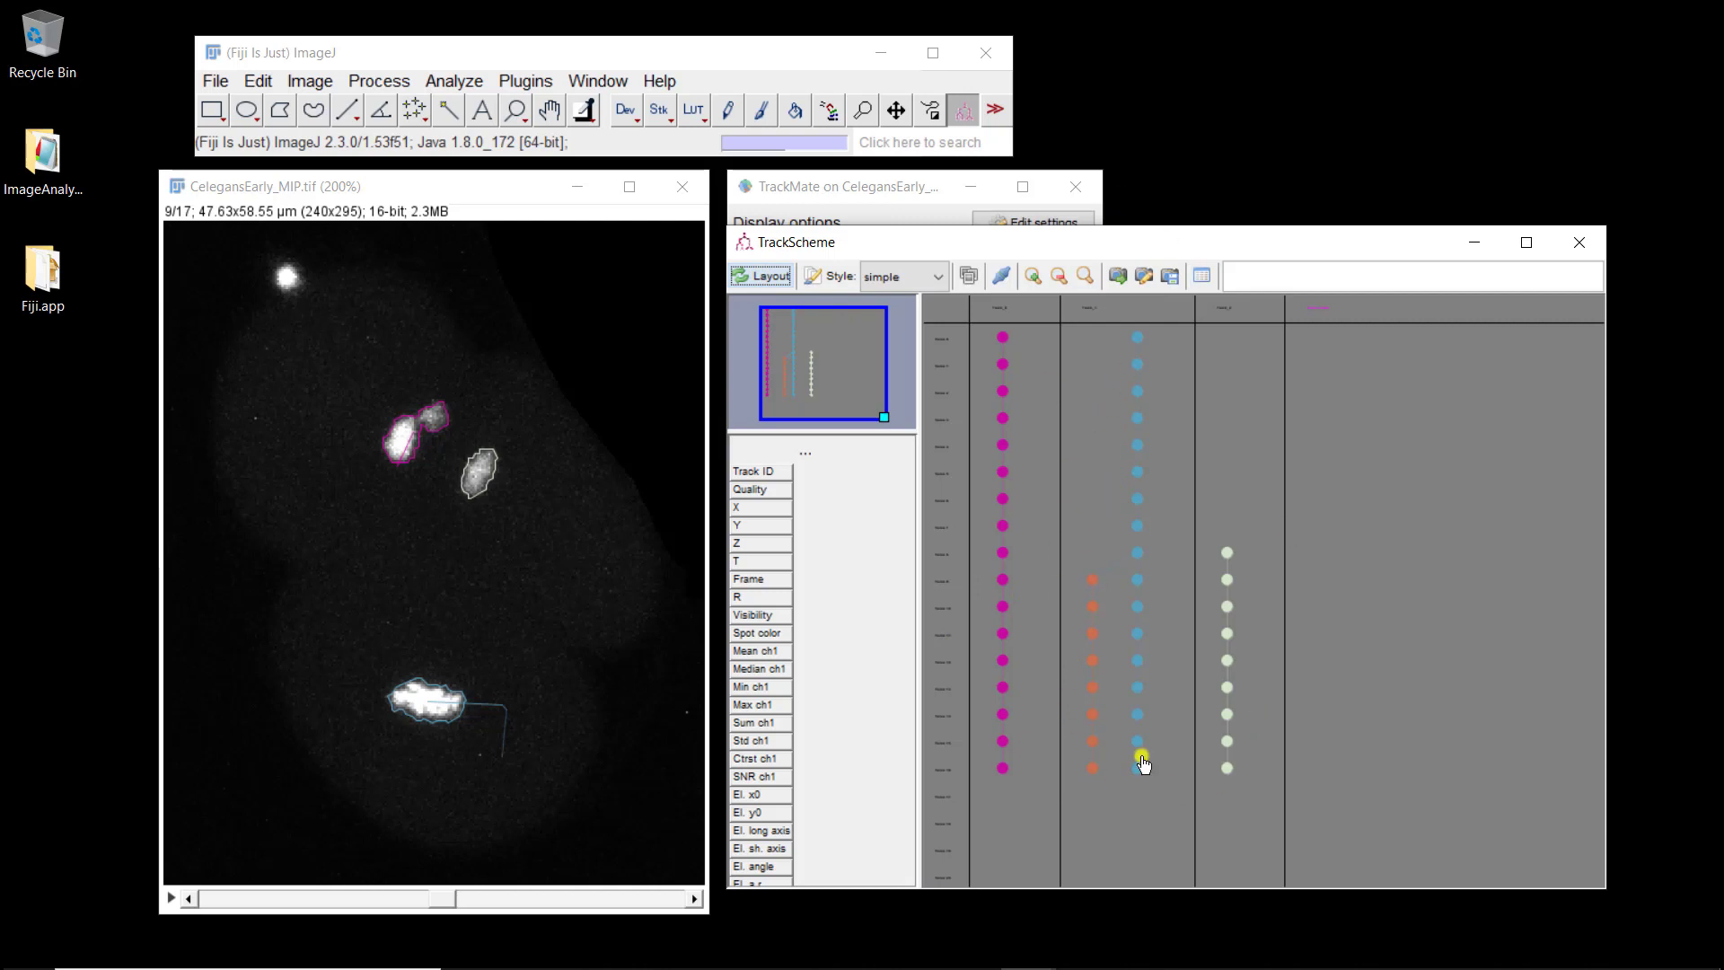
drag(441, 900, 525, 896)
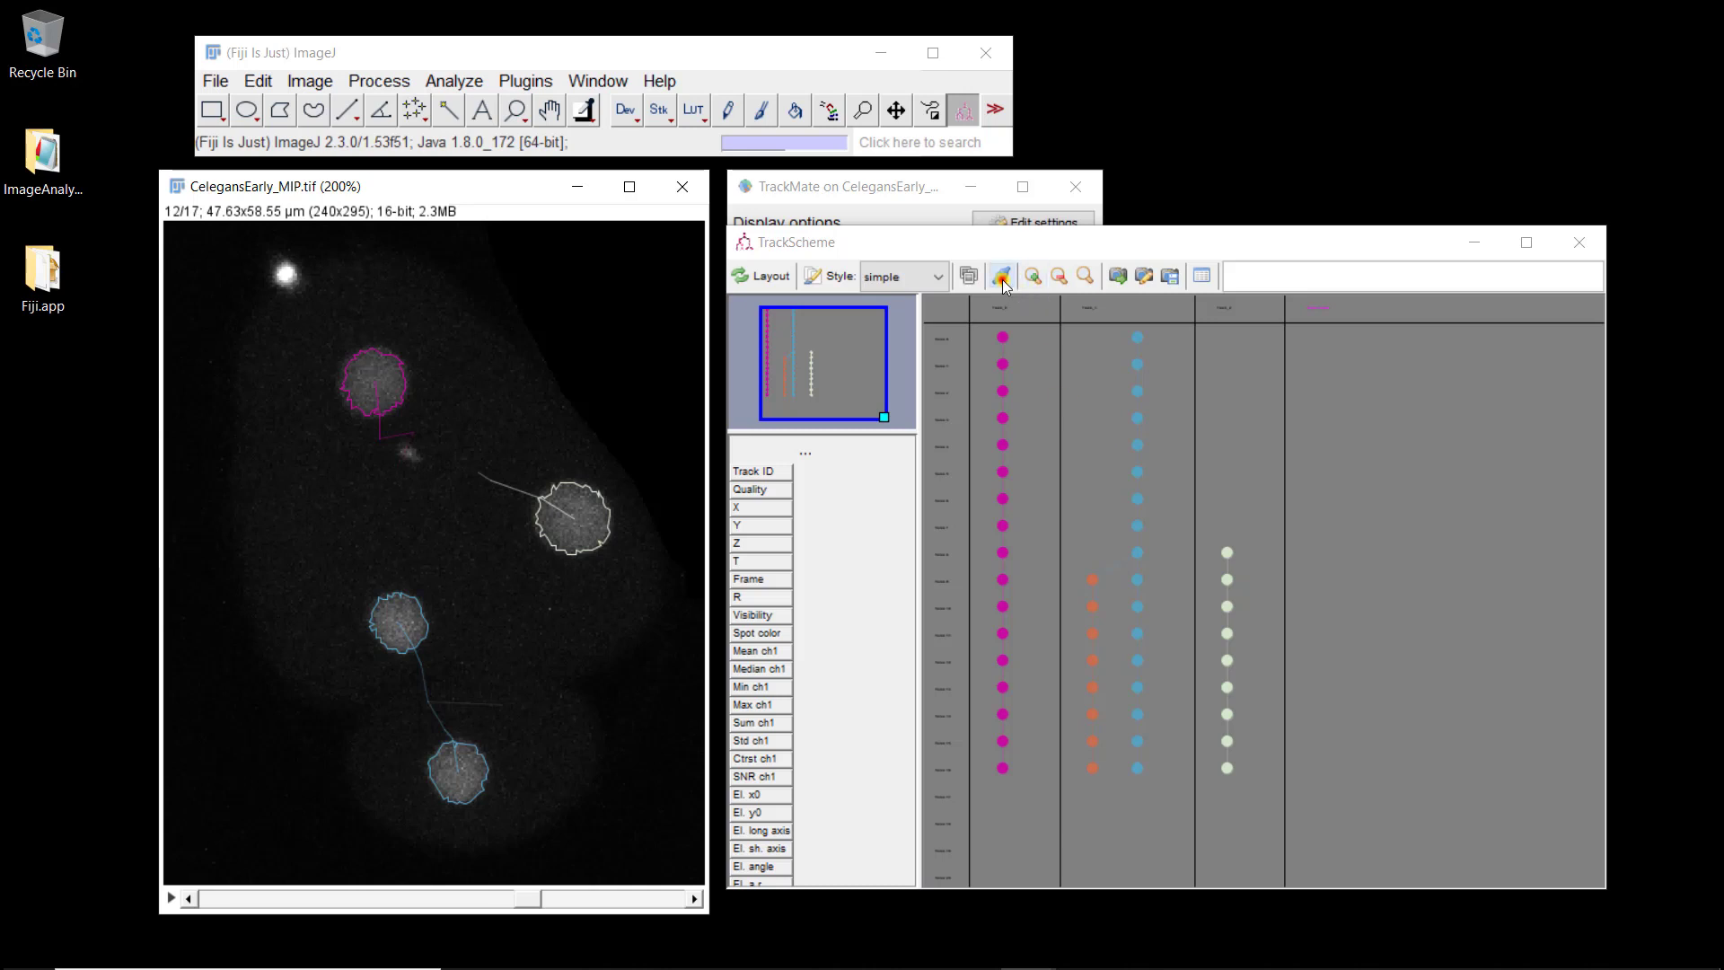
- Manually link the white track's first spot to the magenta track's spot at frame 7, refresh the layout and check the image through frame 17
click(1227, 553)
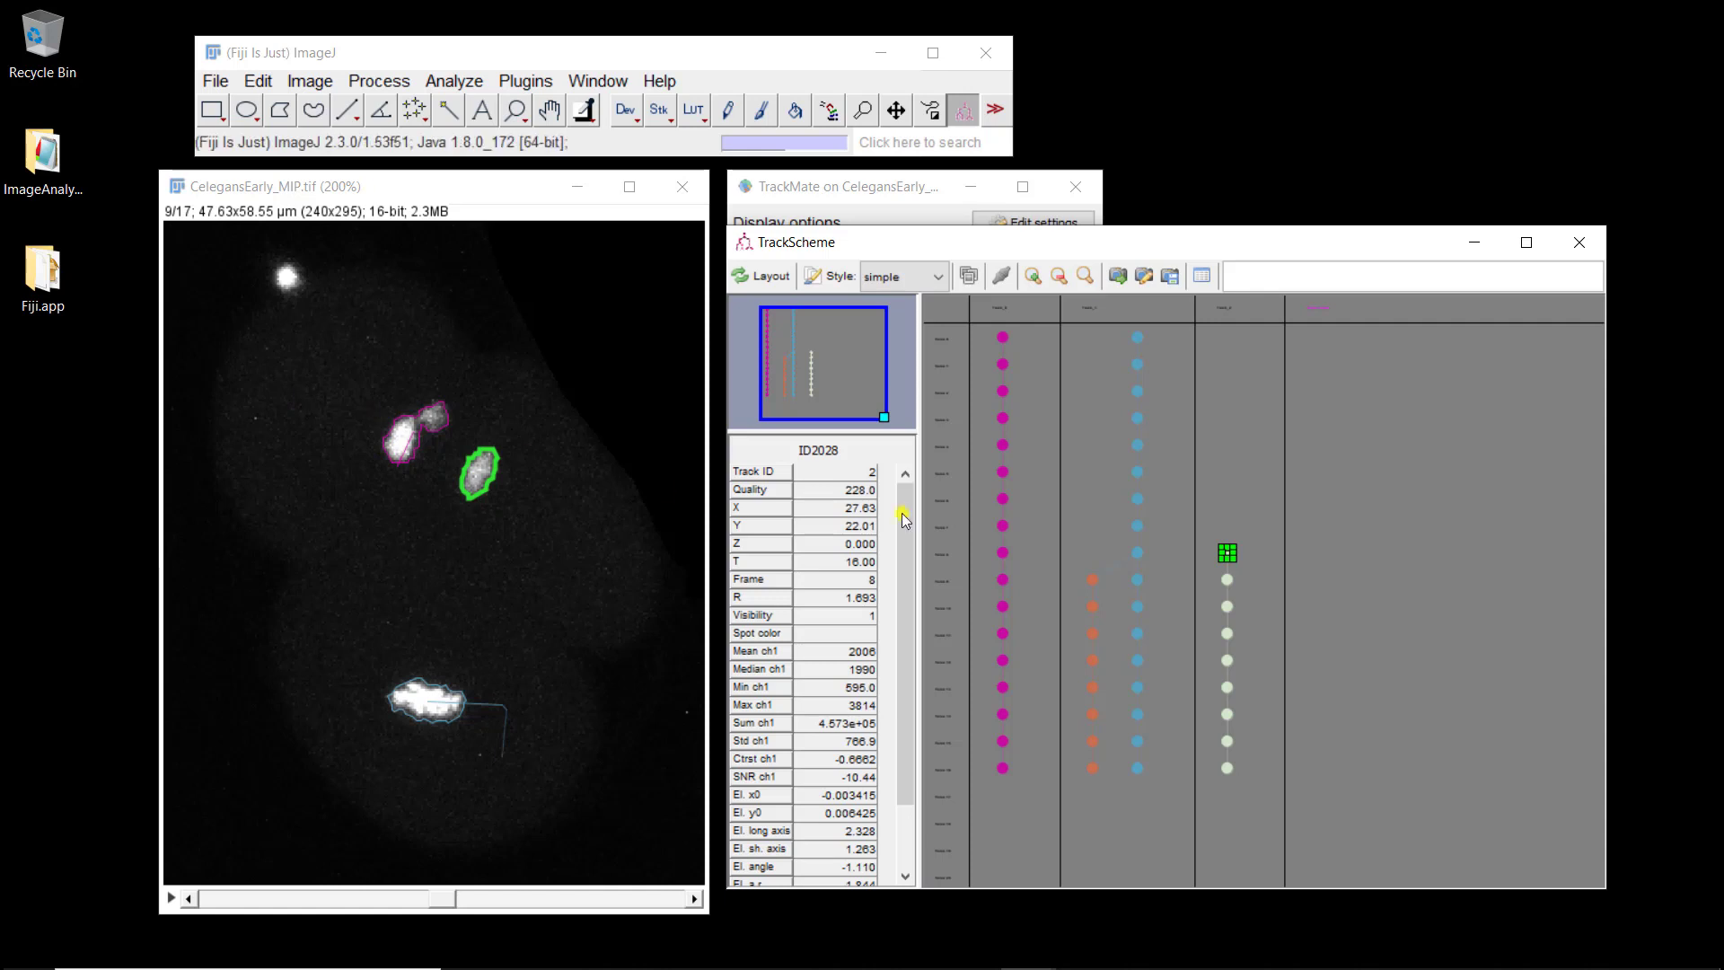
click(1002, 526)
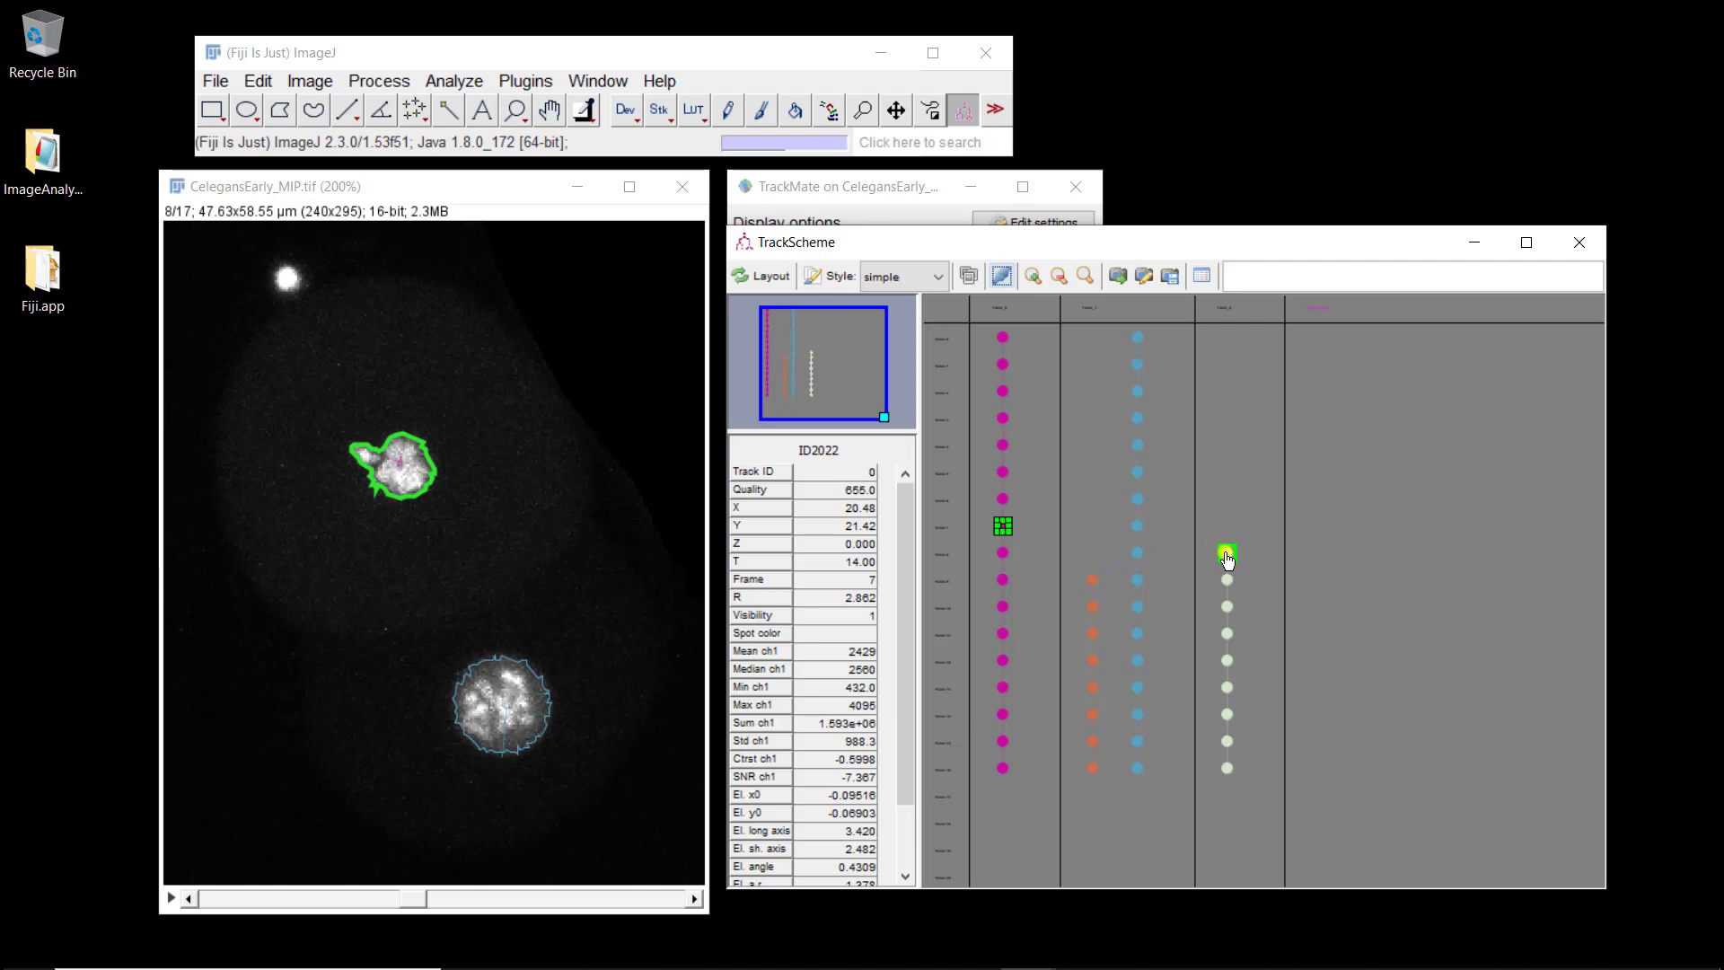
drag(1227, 558, 1002, 526)
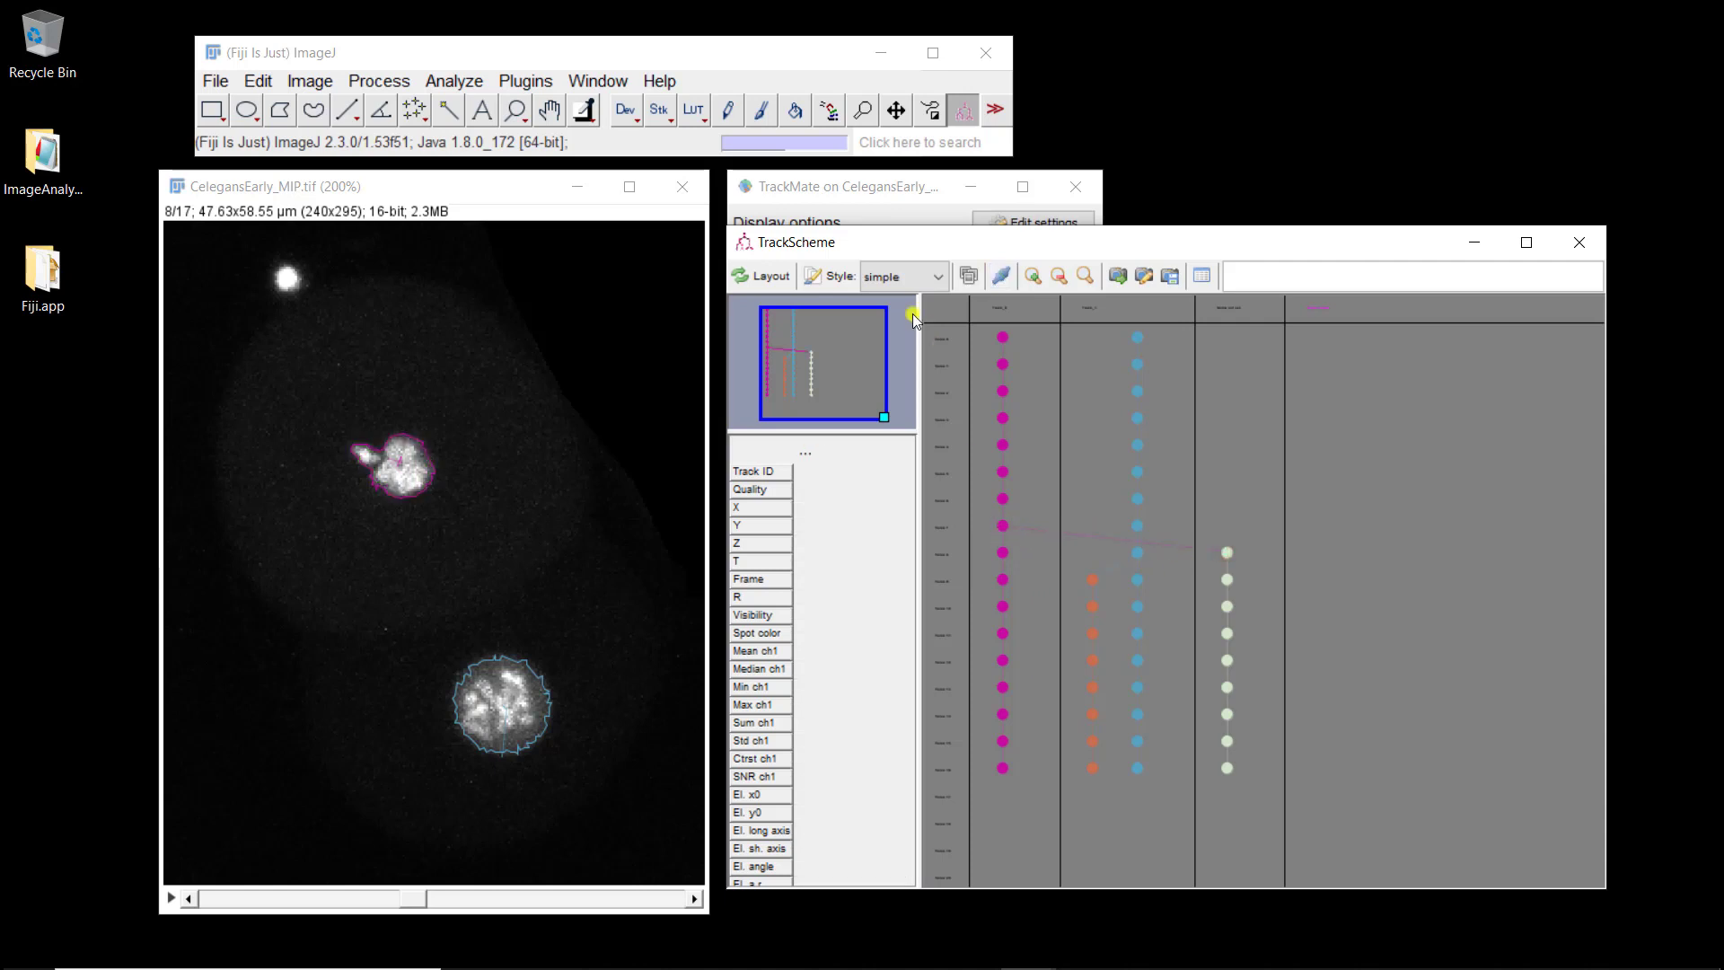
click(770, 276)
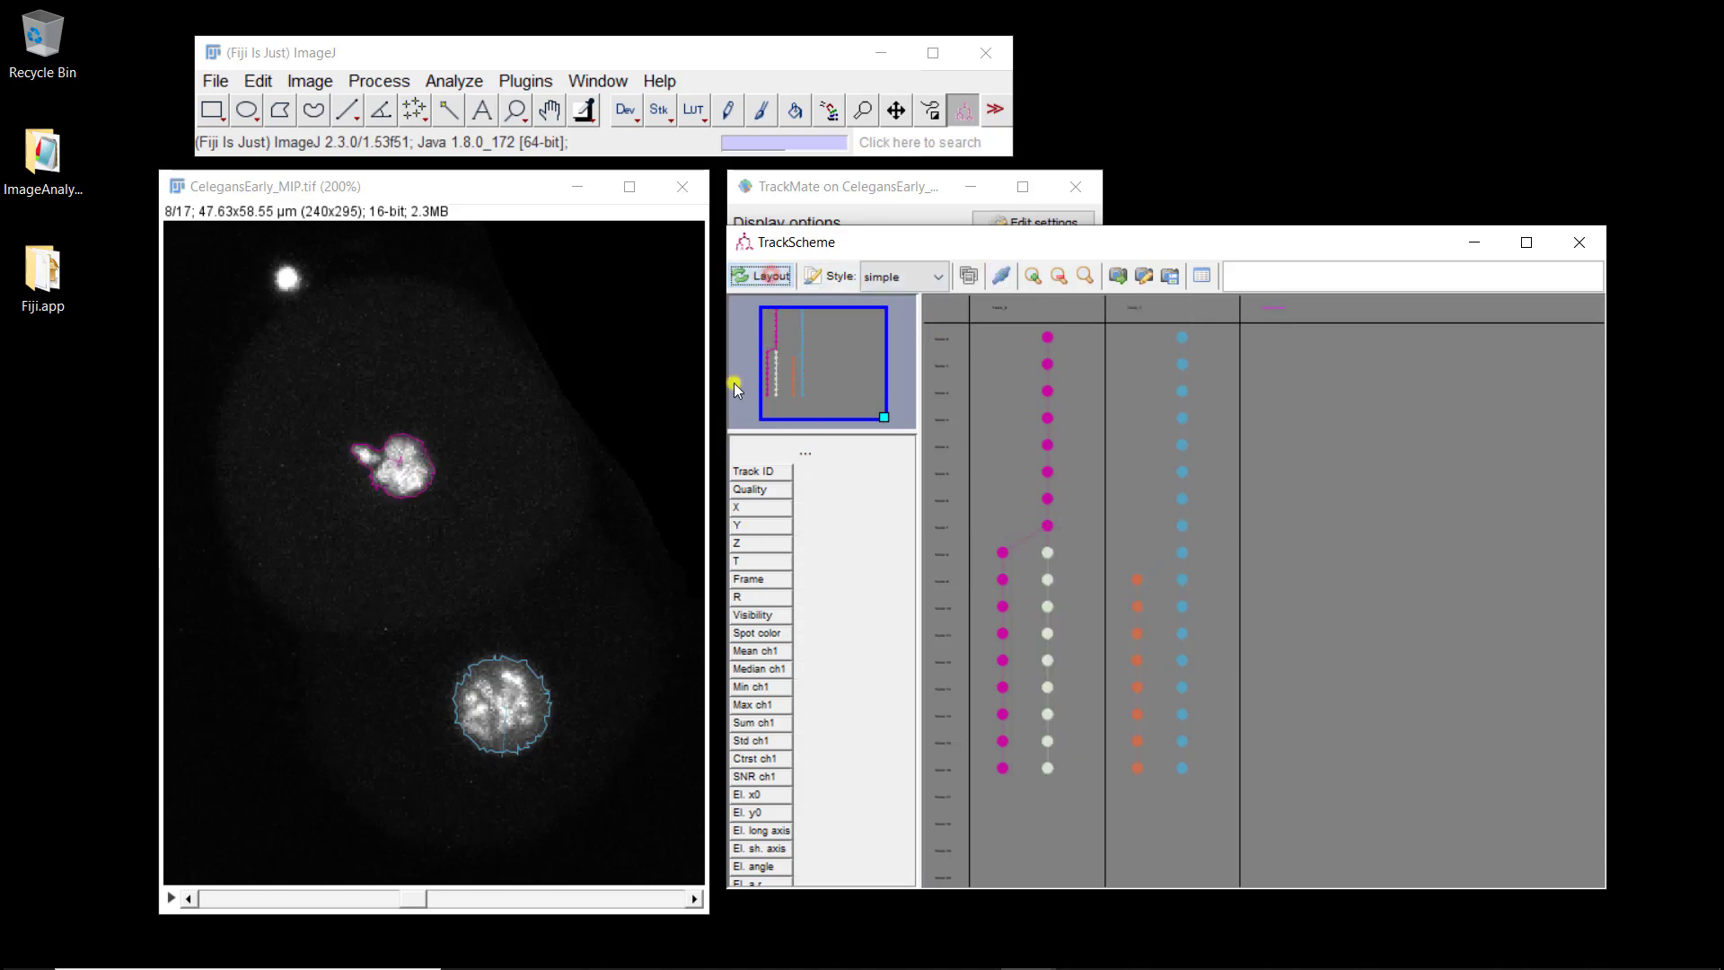
drag(416, 896, 707, 887)
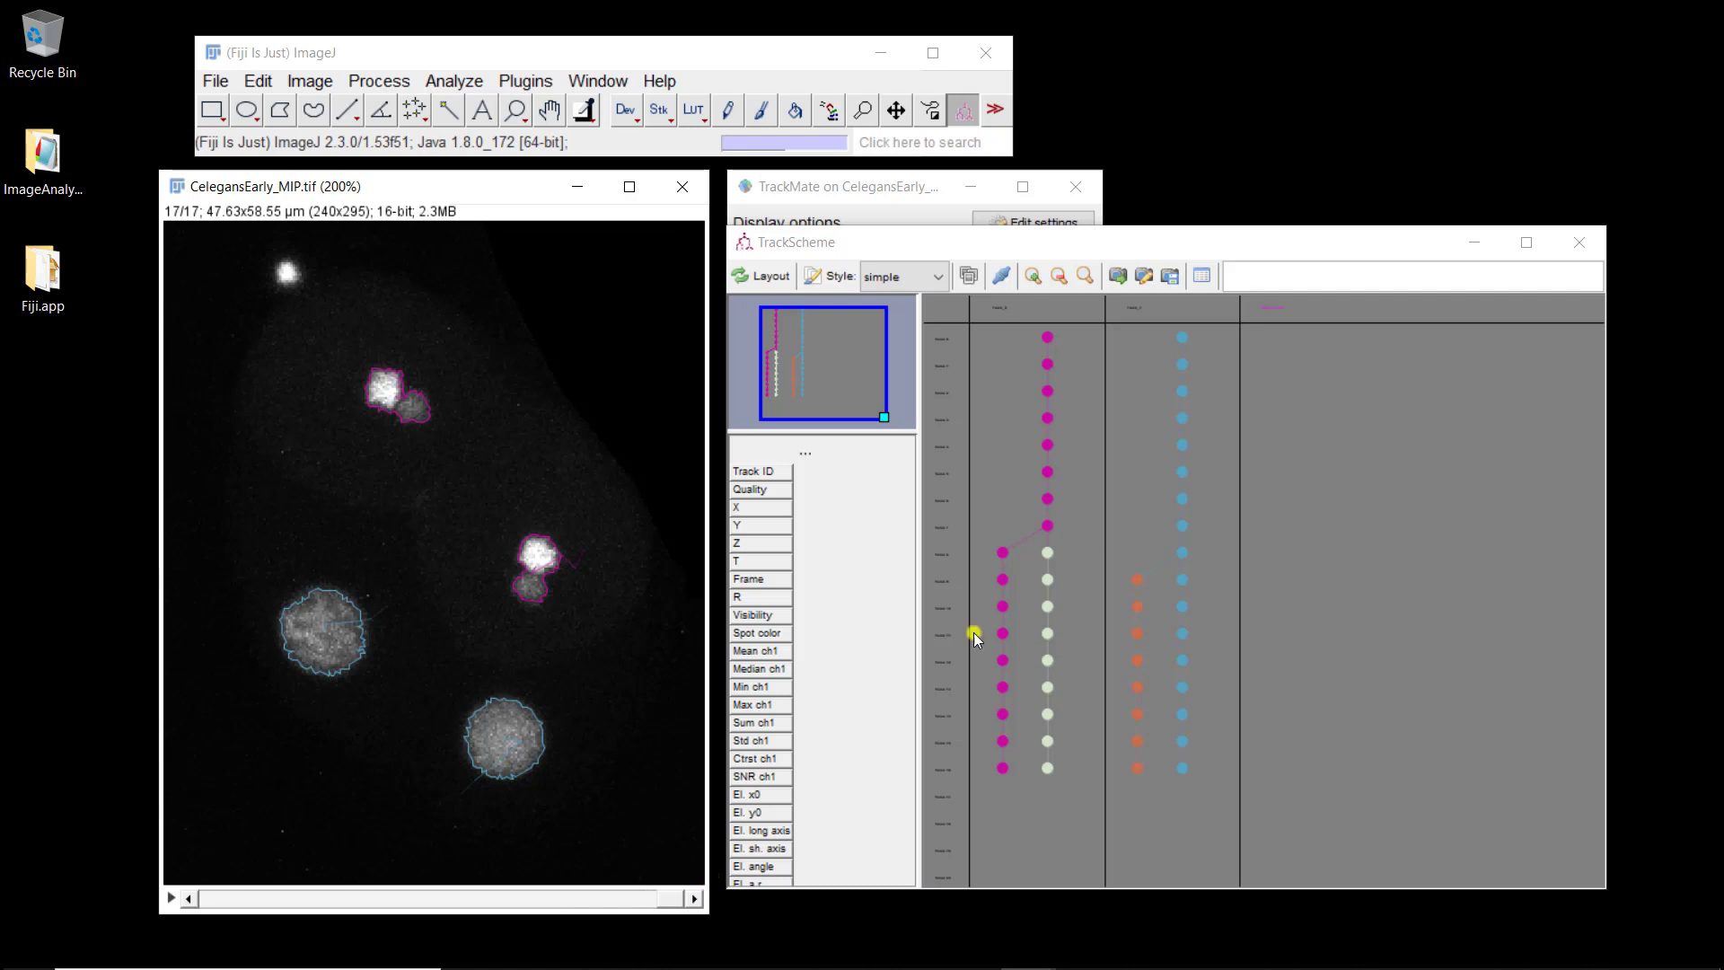
- Review the branched tracks in TrackScheme and close its window
click(1047, 337)
drag(1136, 247, 900, 180)
click(851, 512)
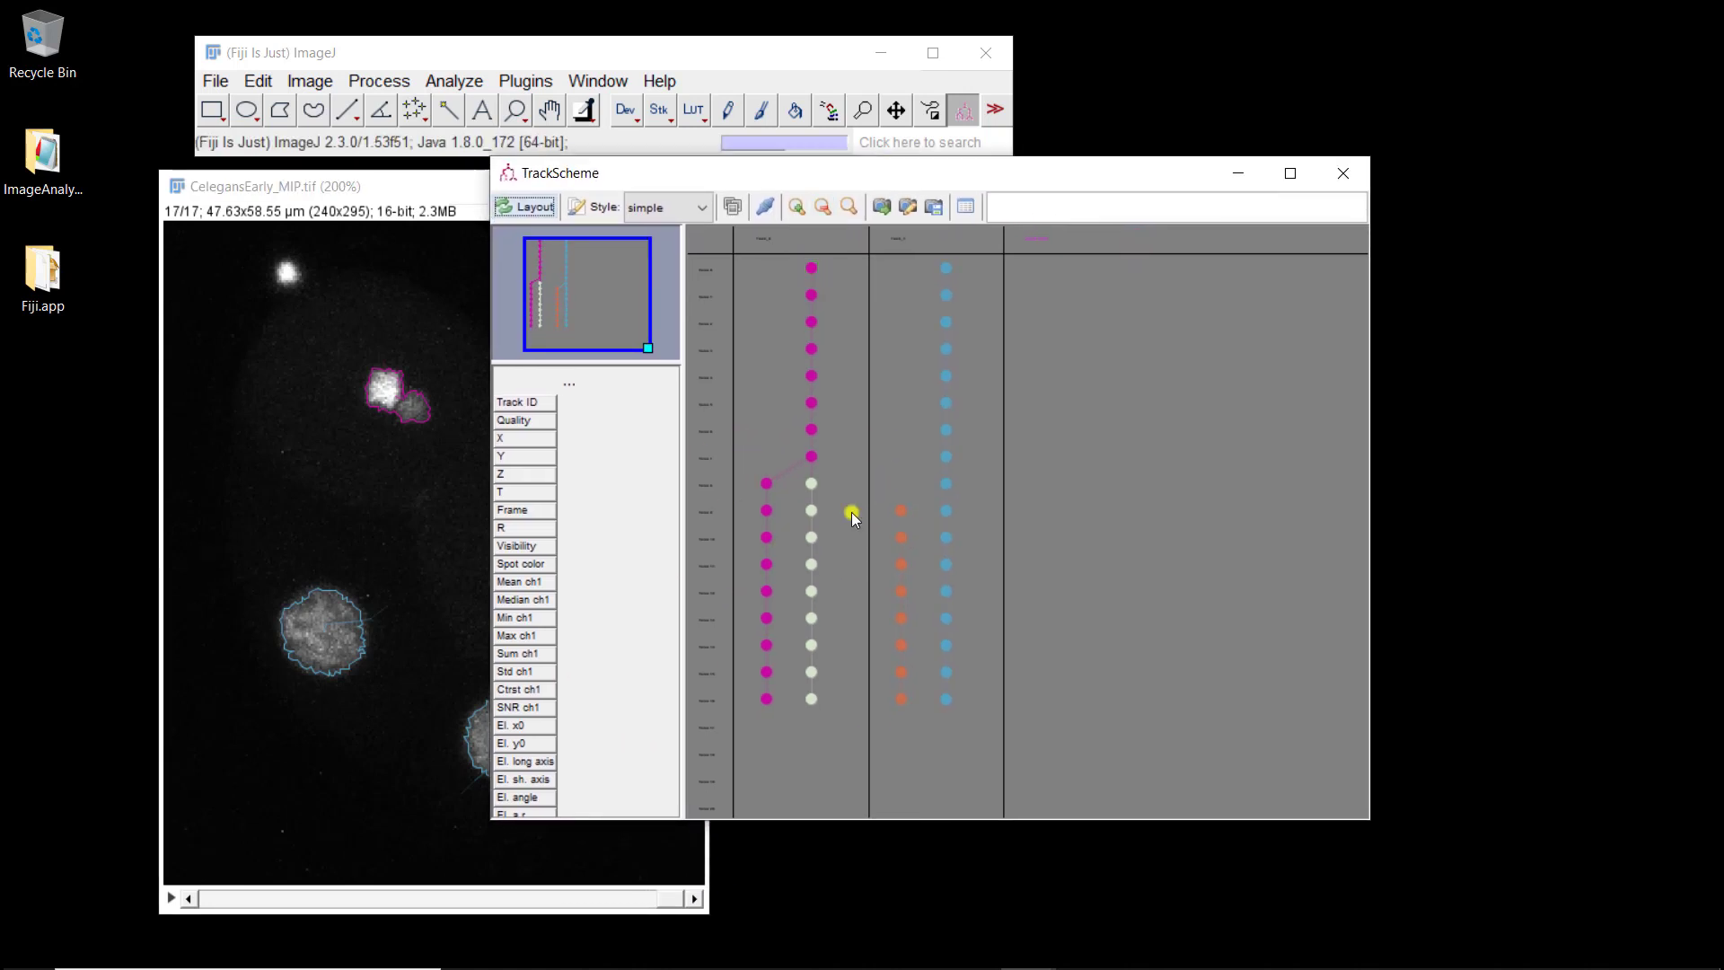
click(1340, 173)
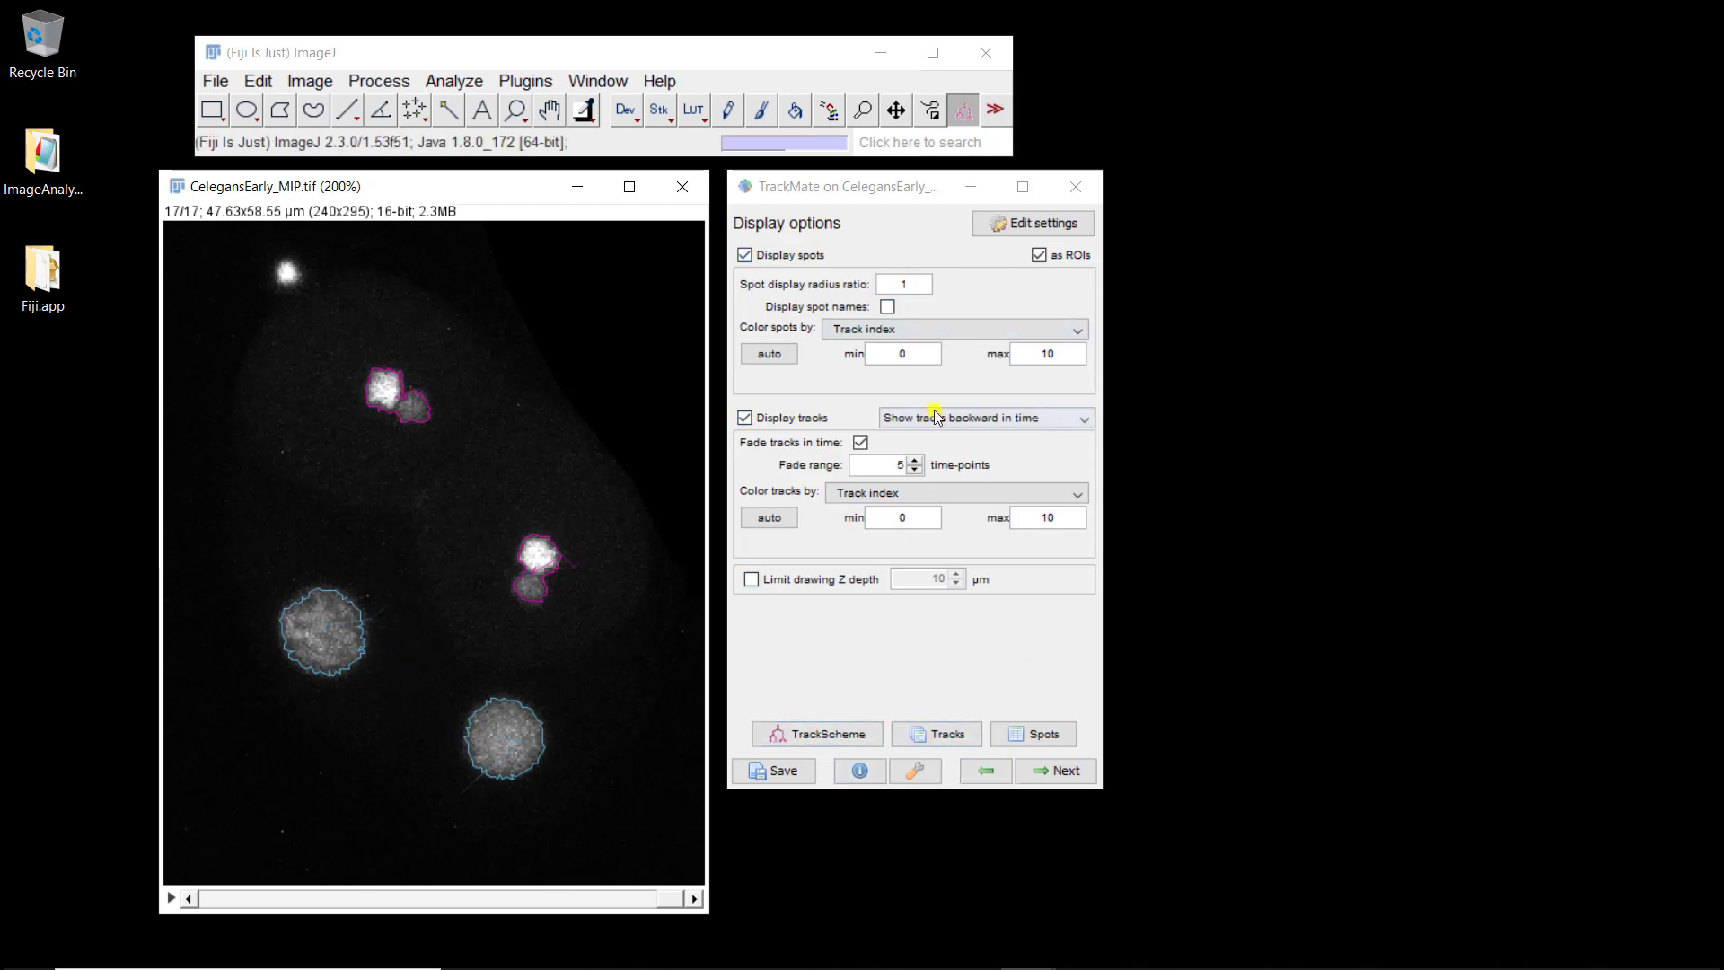
- Return to the tracker selection and choose the LAP Tracker
click(988, 774)
click(983, 770)
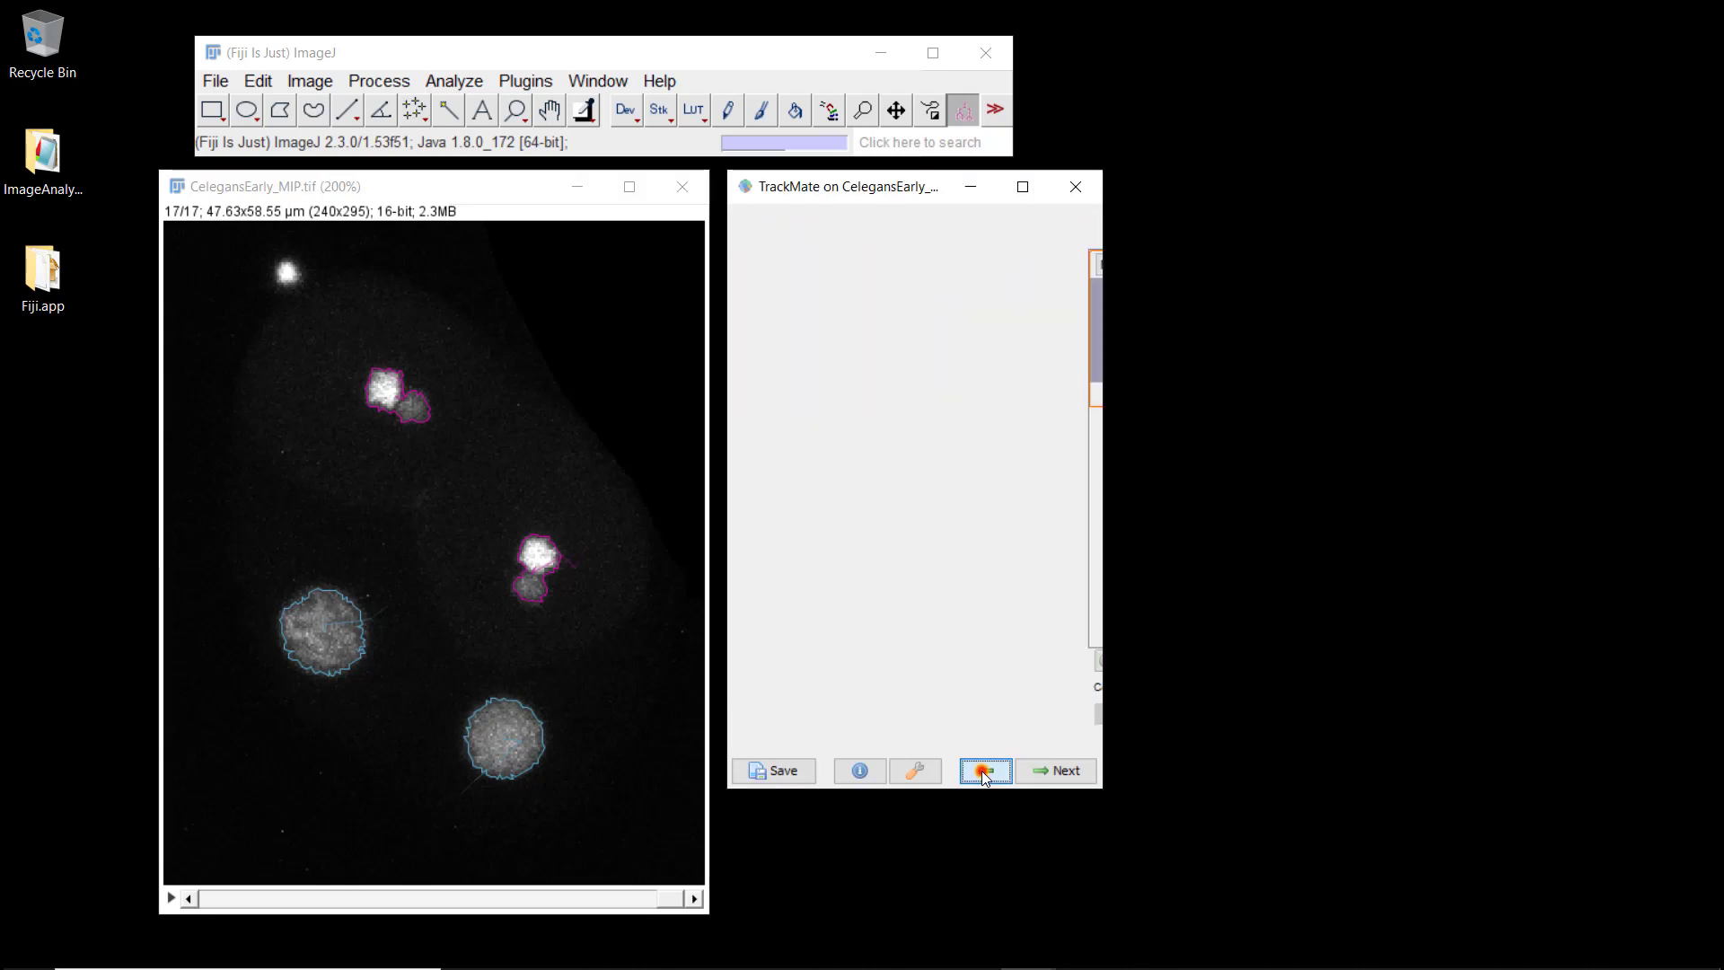
click(984, 774)
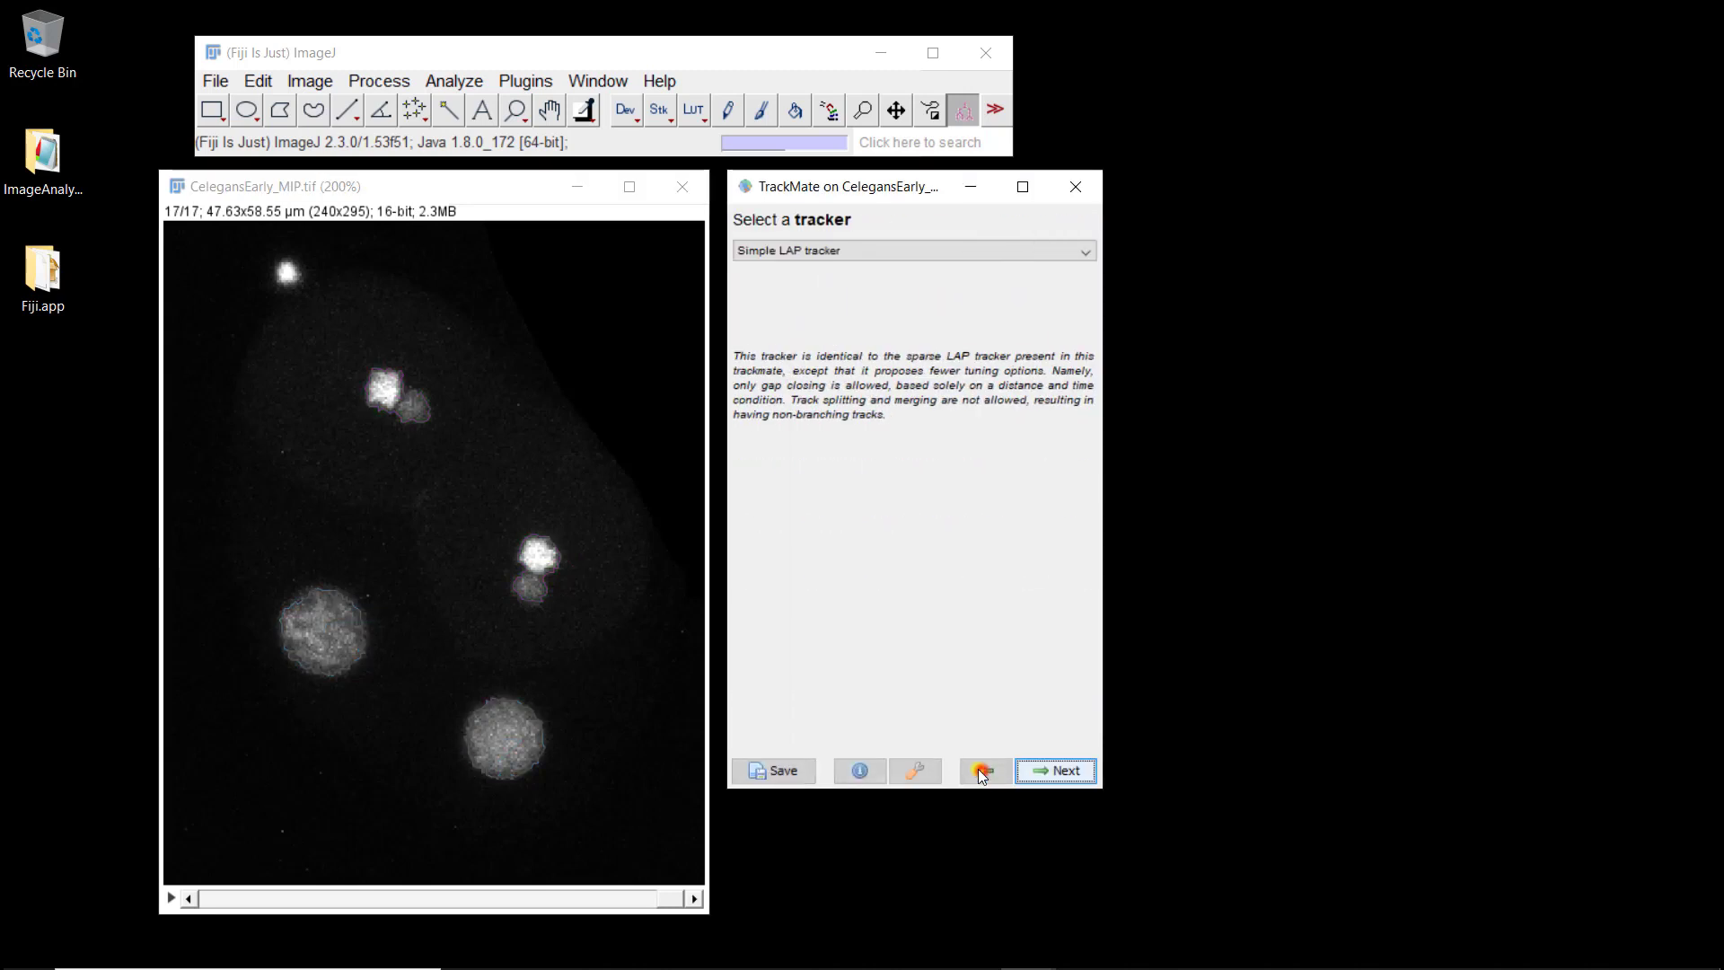
click(904, 252)
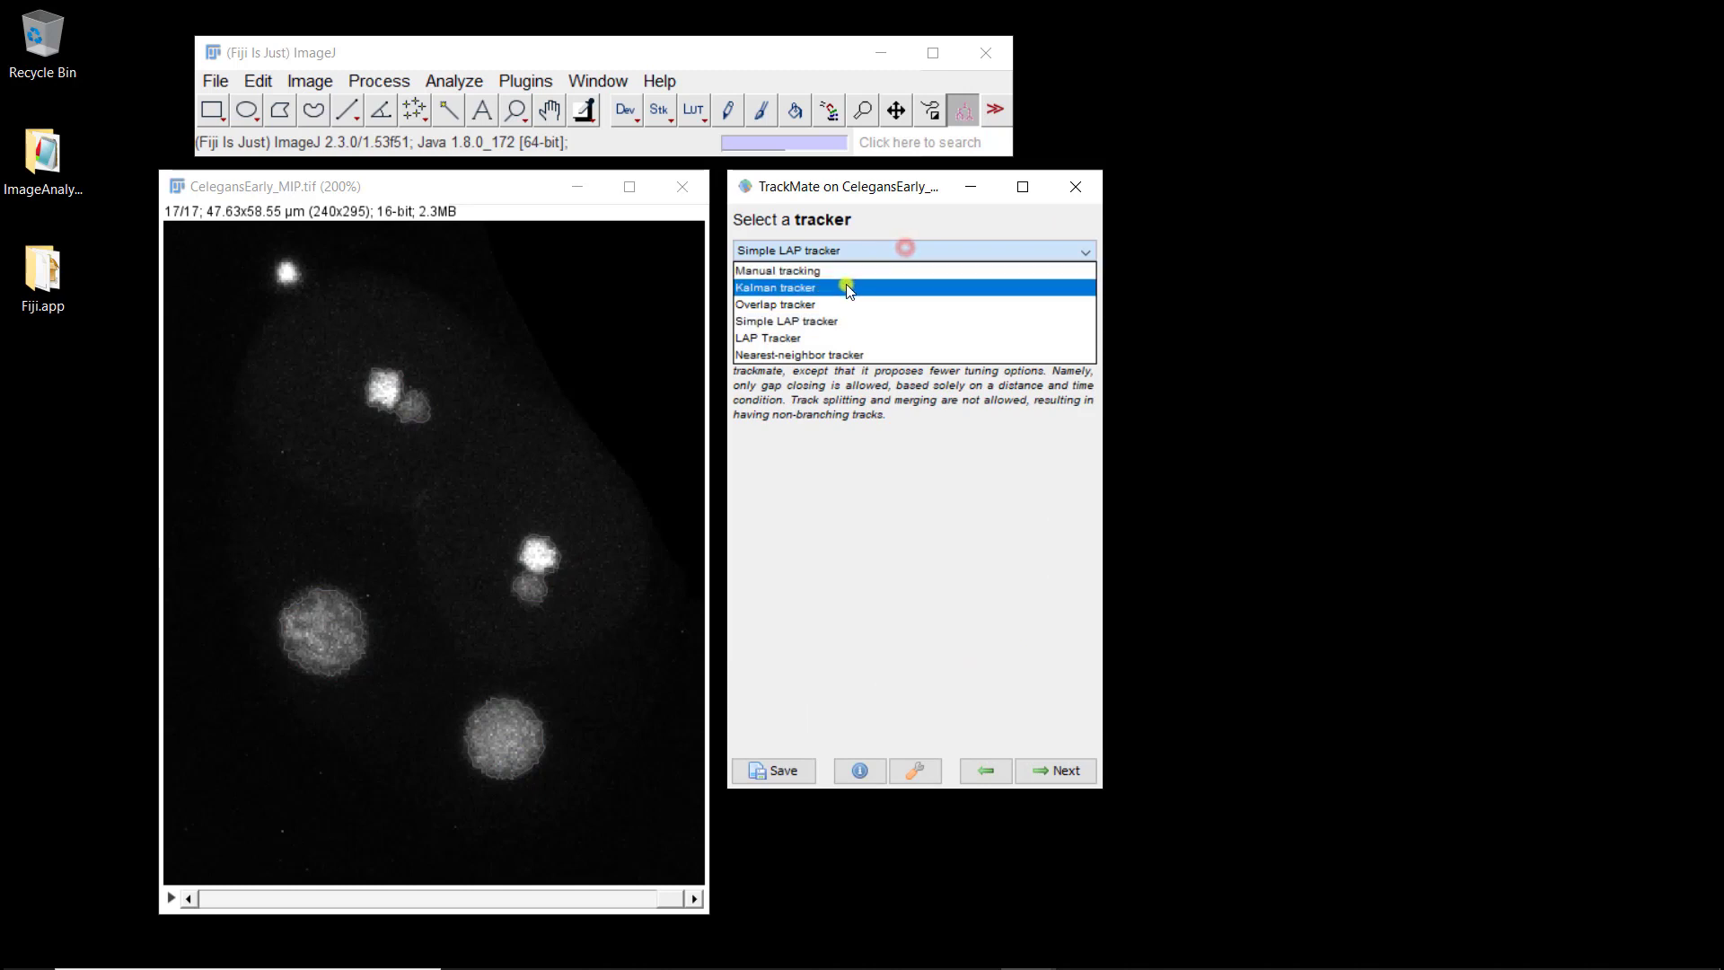
click(804, 338)
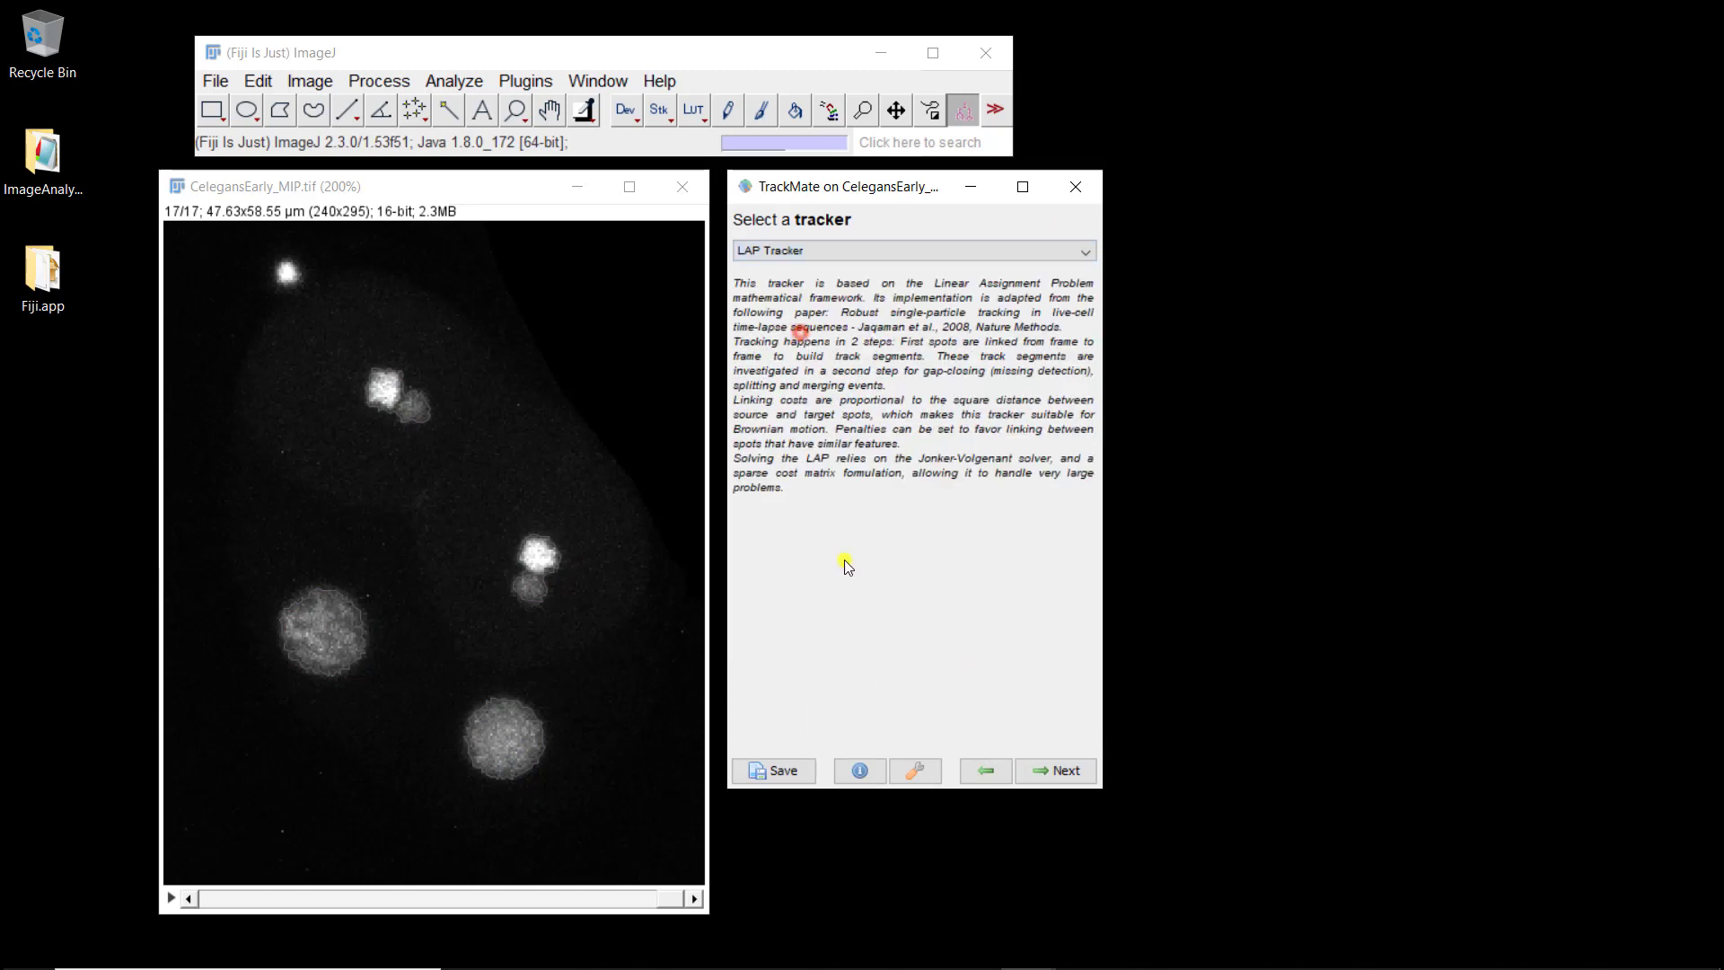
- In the LAP Tracker settings, disallow gap closing and allow track segment splitting
click(1052, 774)
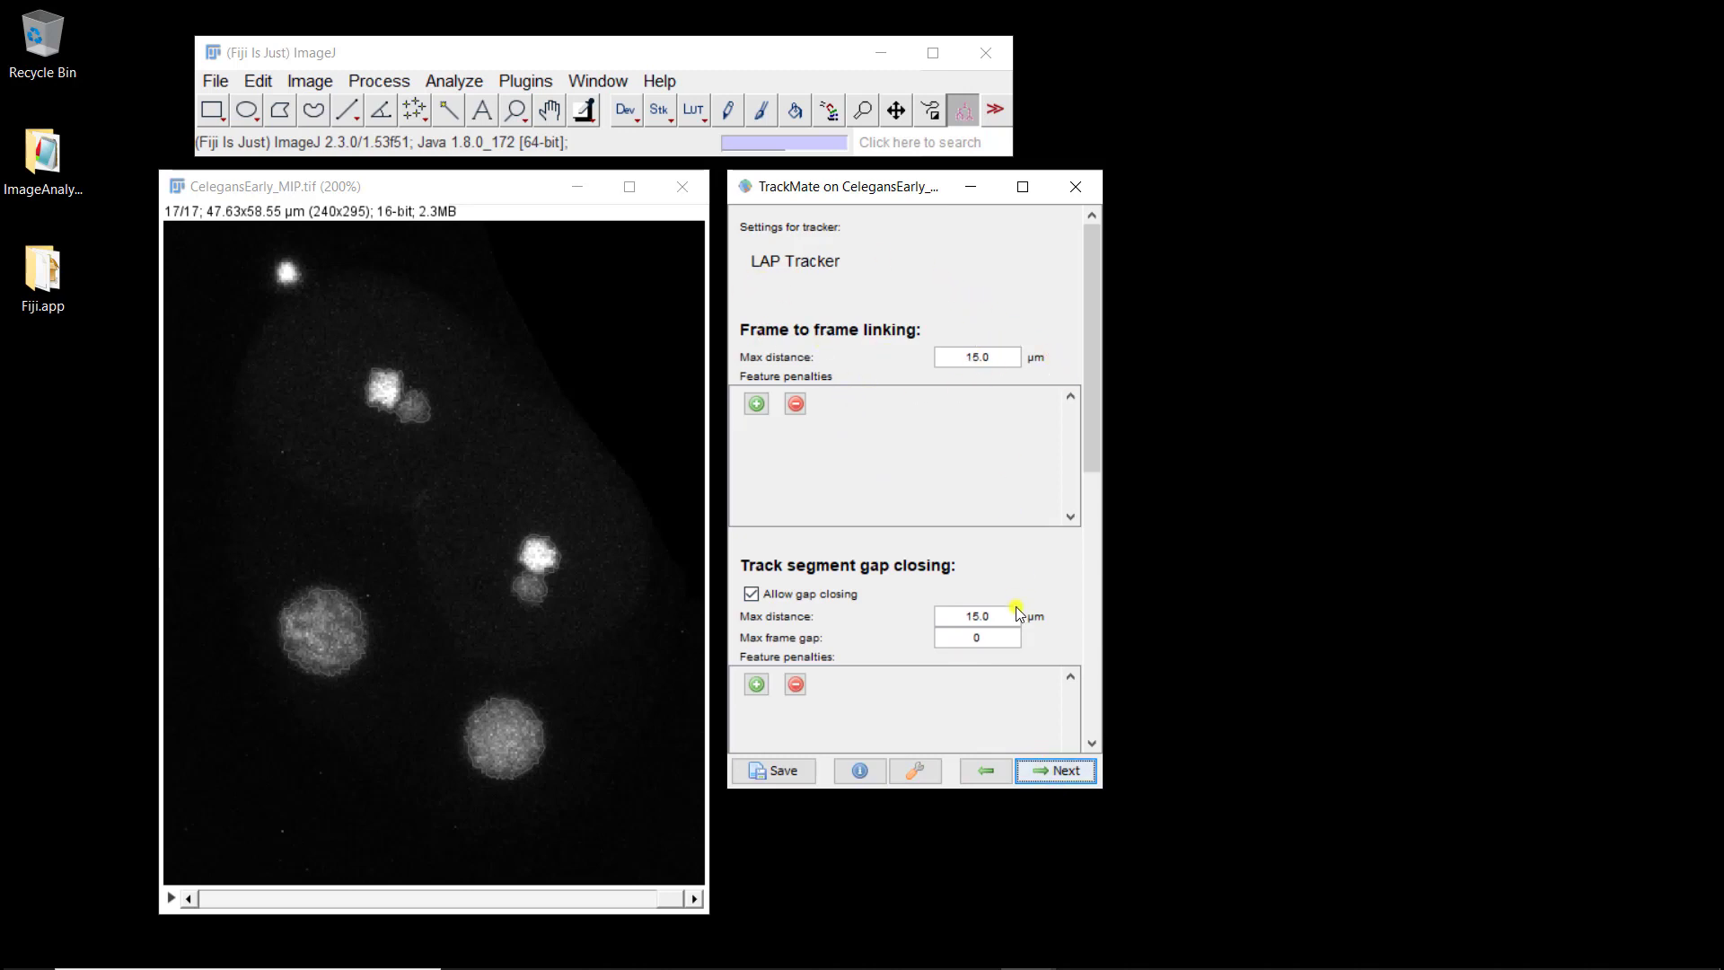
scroll(864, 527, down, 3)
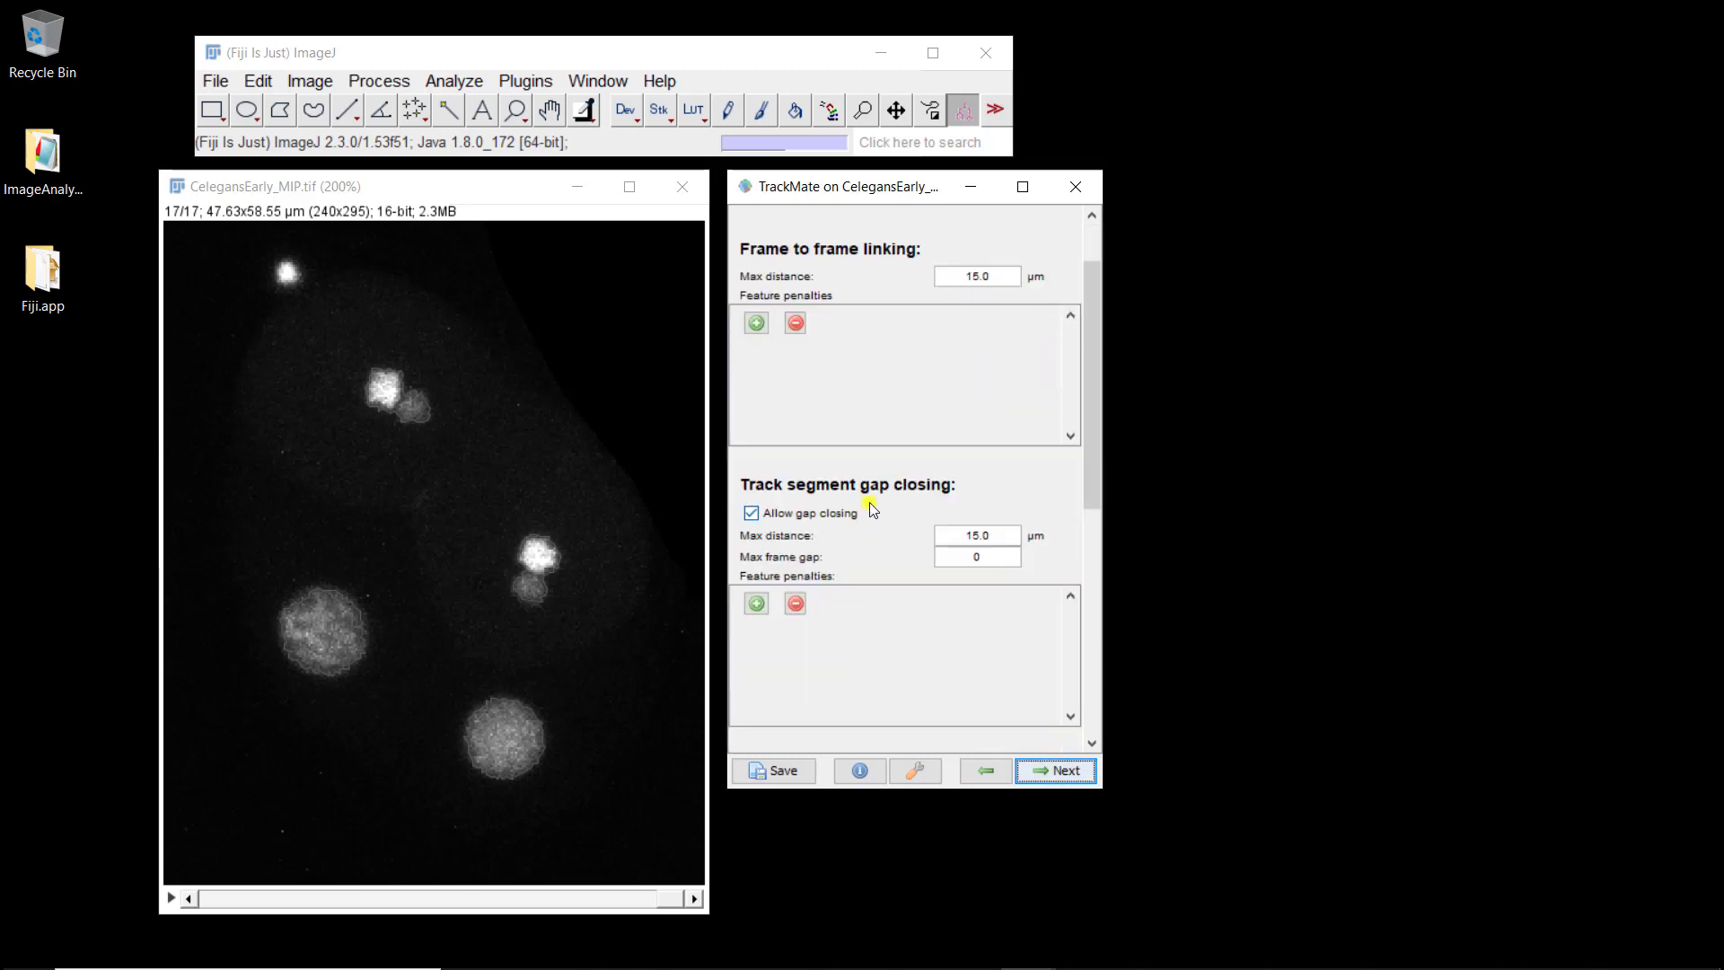
click(752, 513)
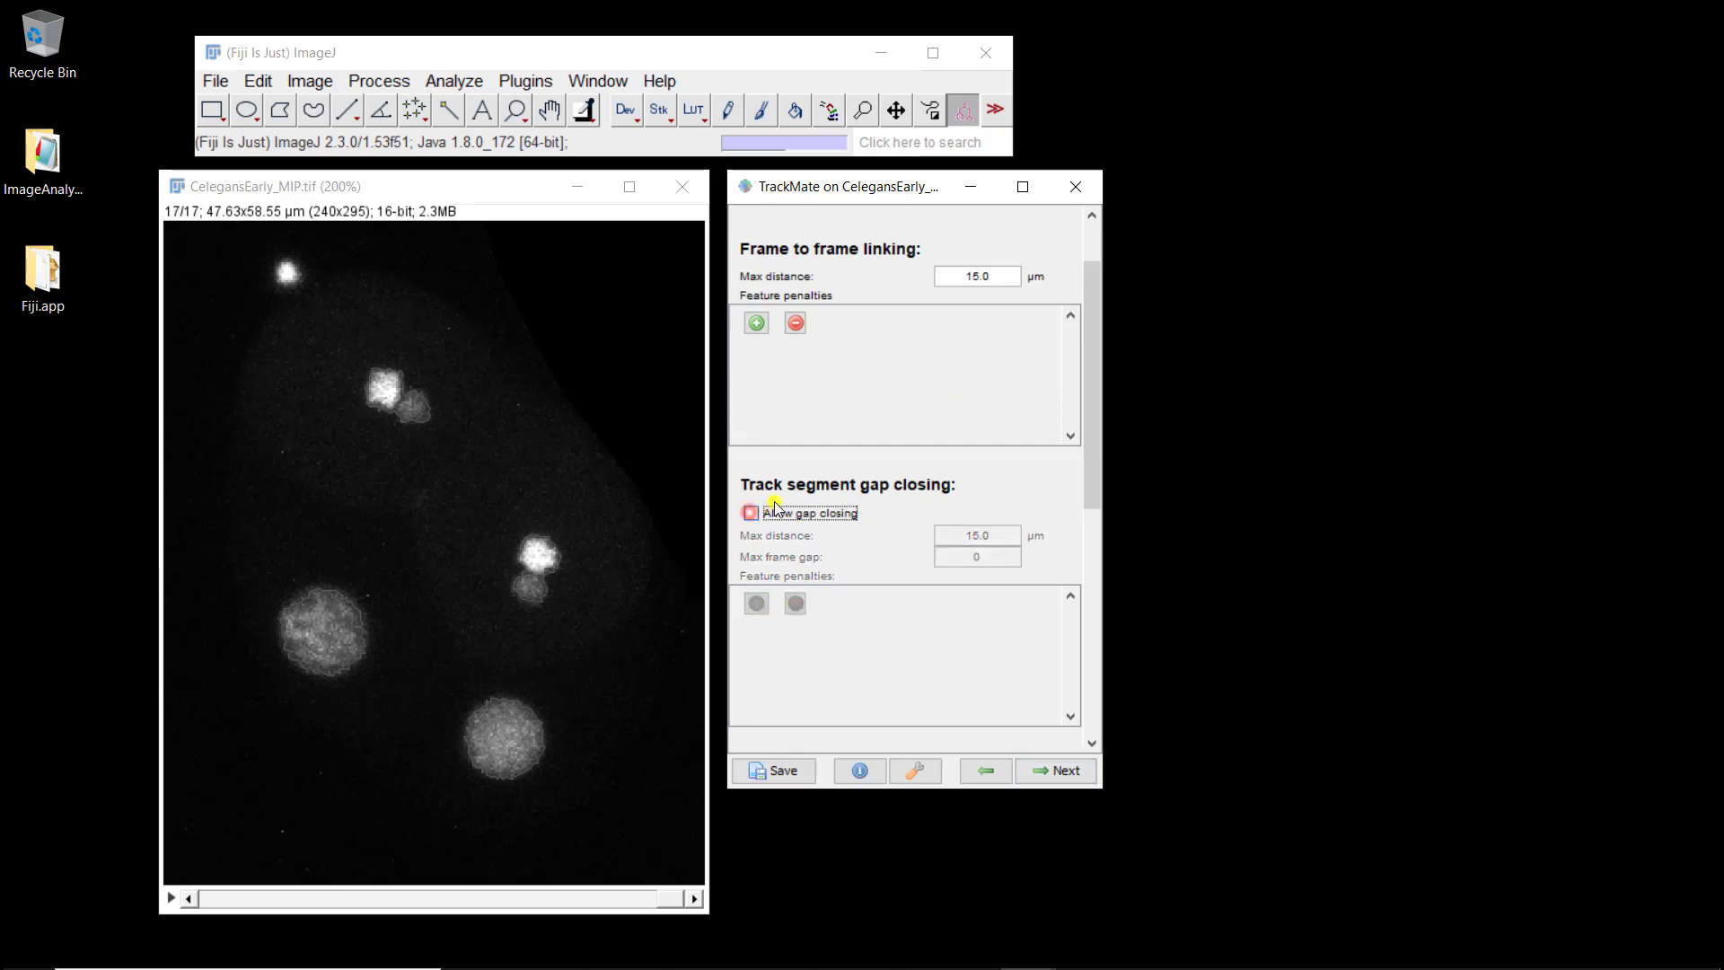
scroll(869, 521, down, 6)
scroll(871, 534, down, 3)
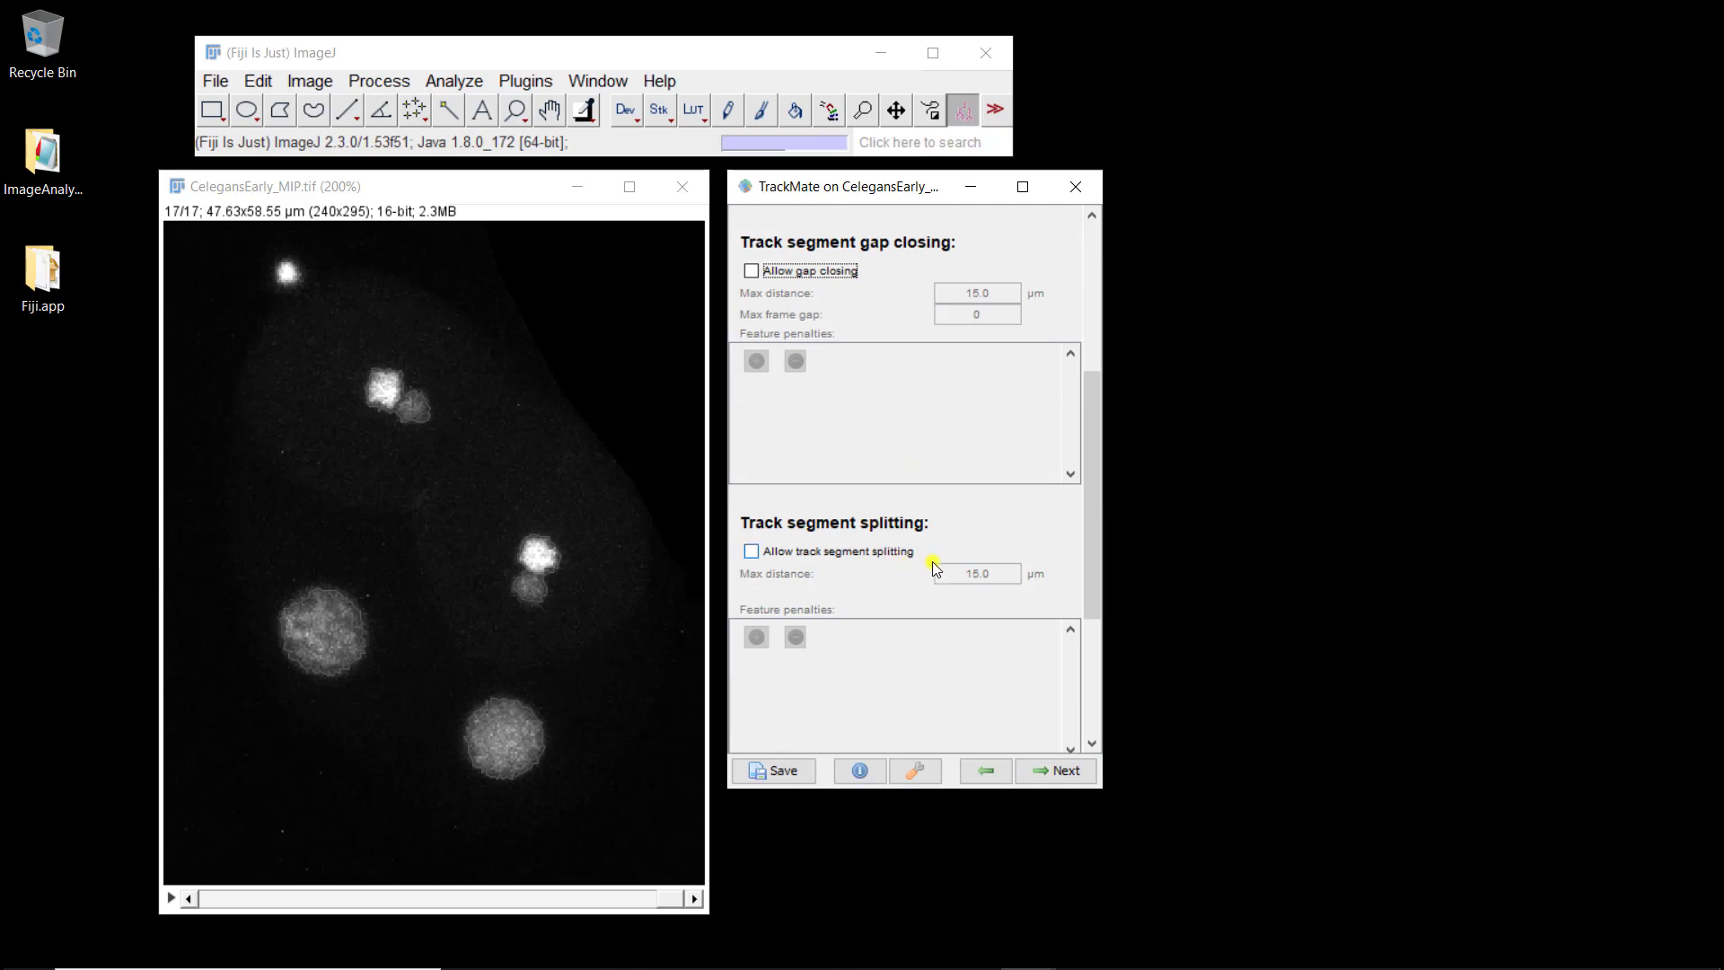
click(752, 551)
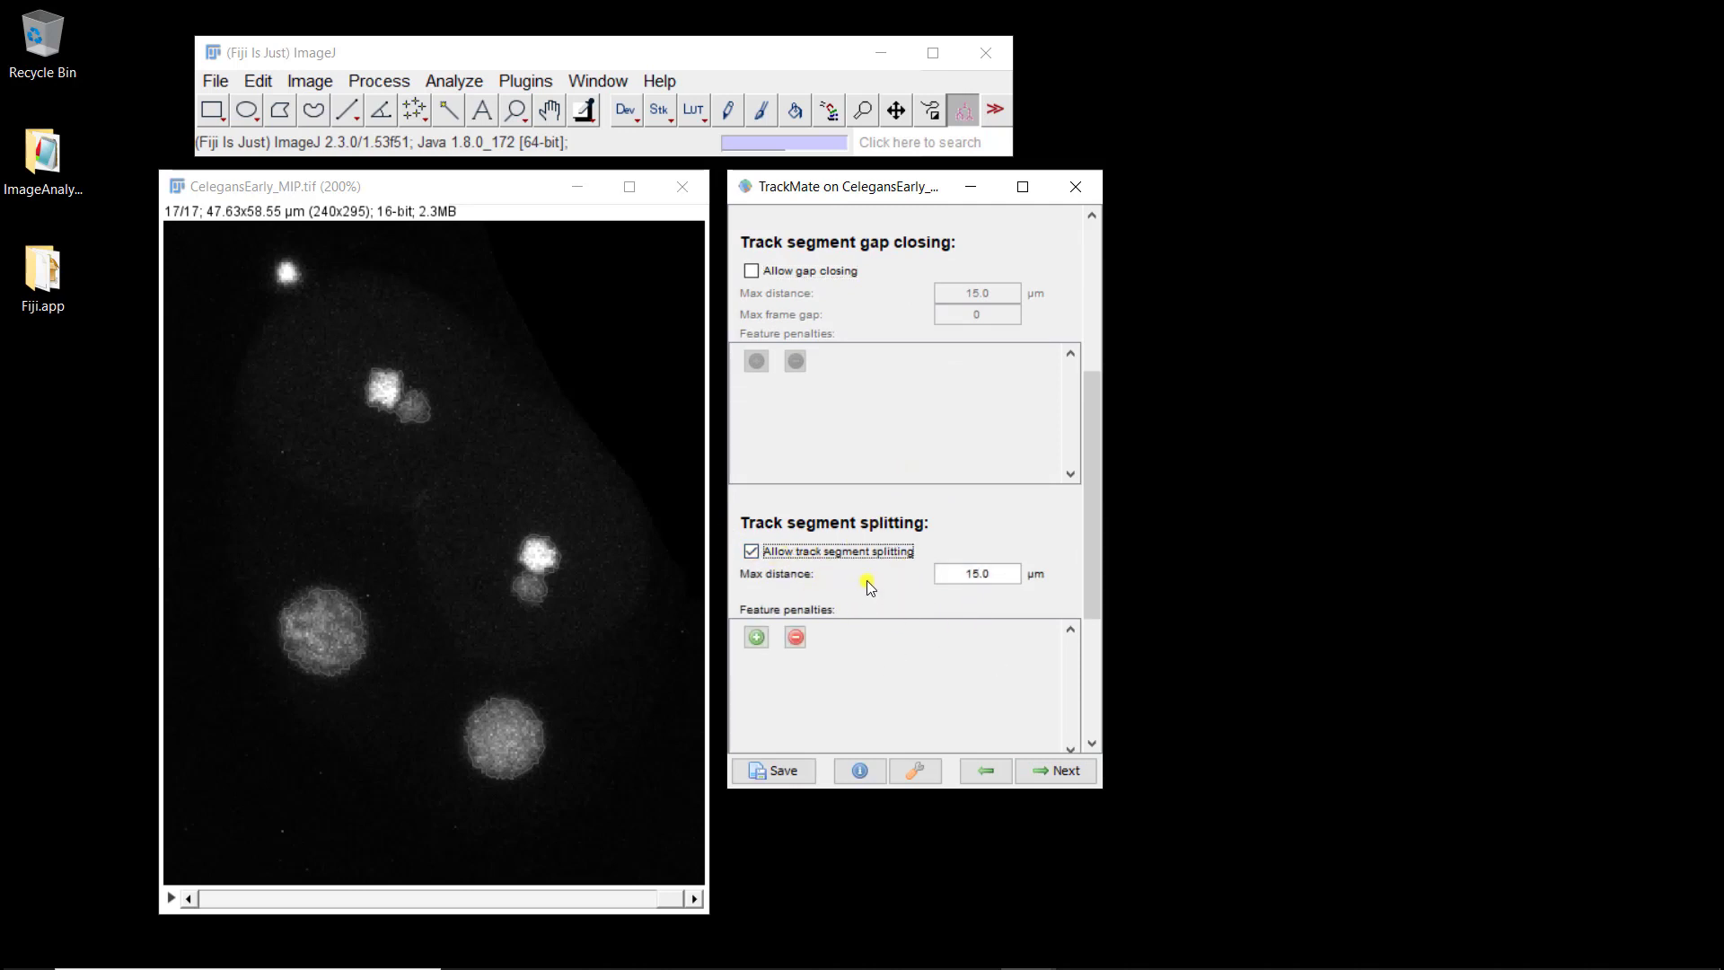
scroll(893, 550, down, 9)
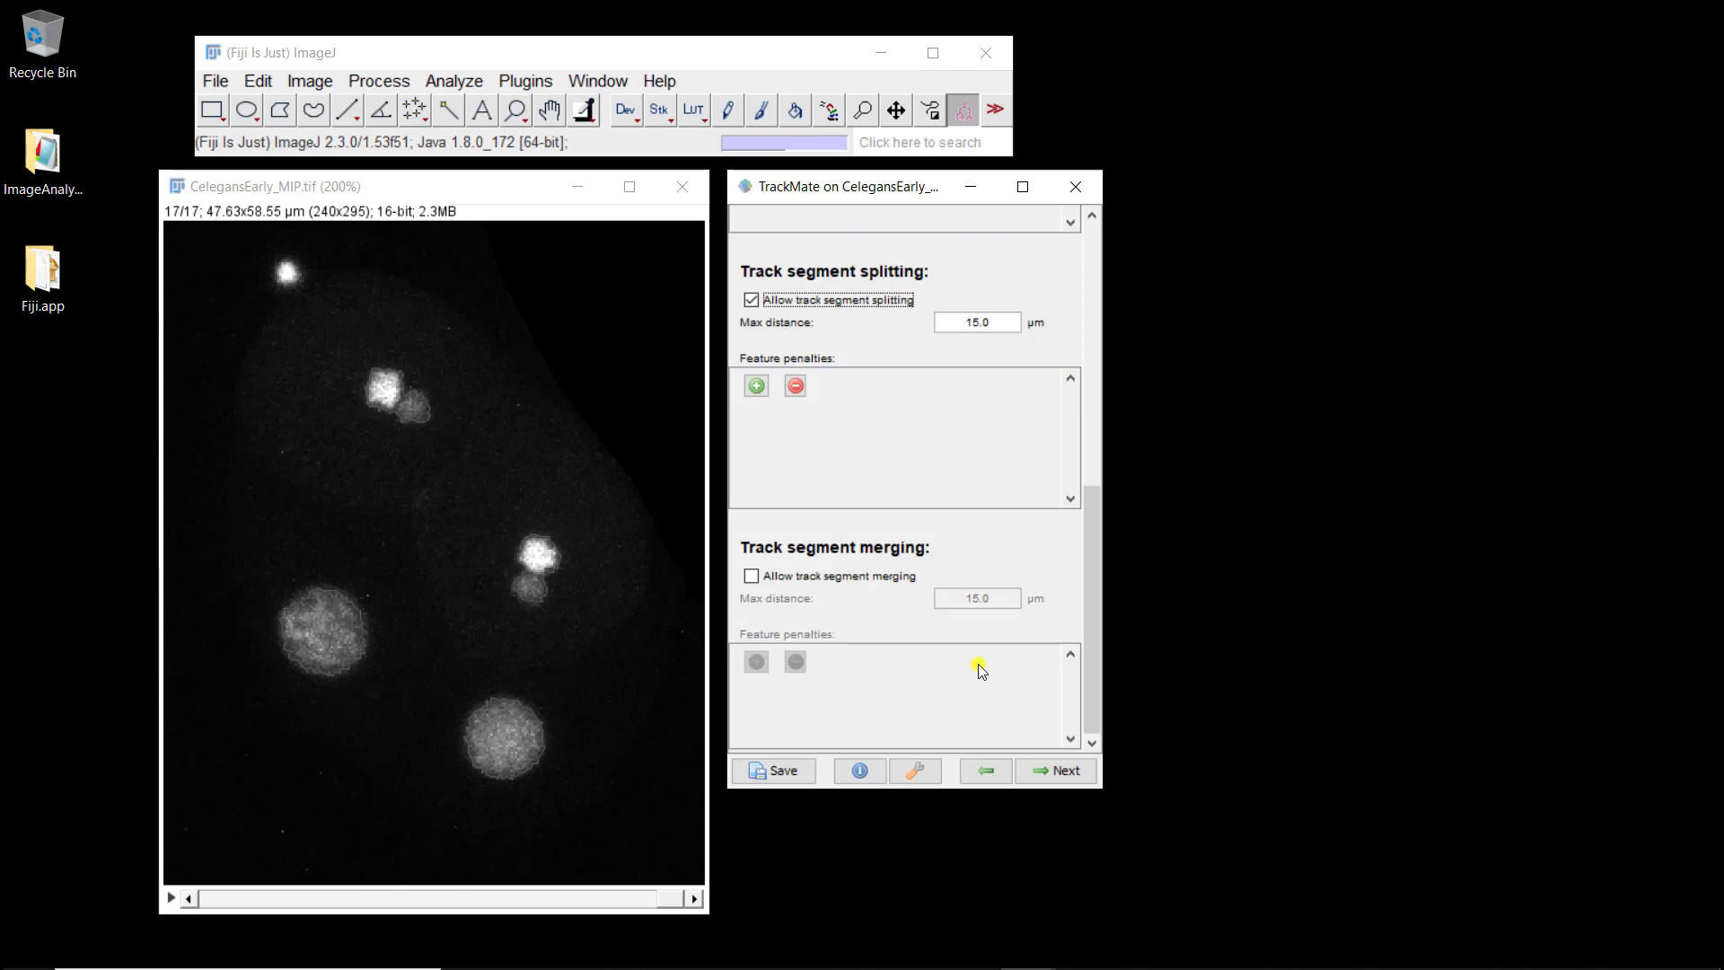
scroll(889, 449, up, 14)
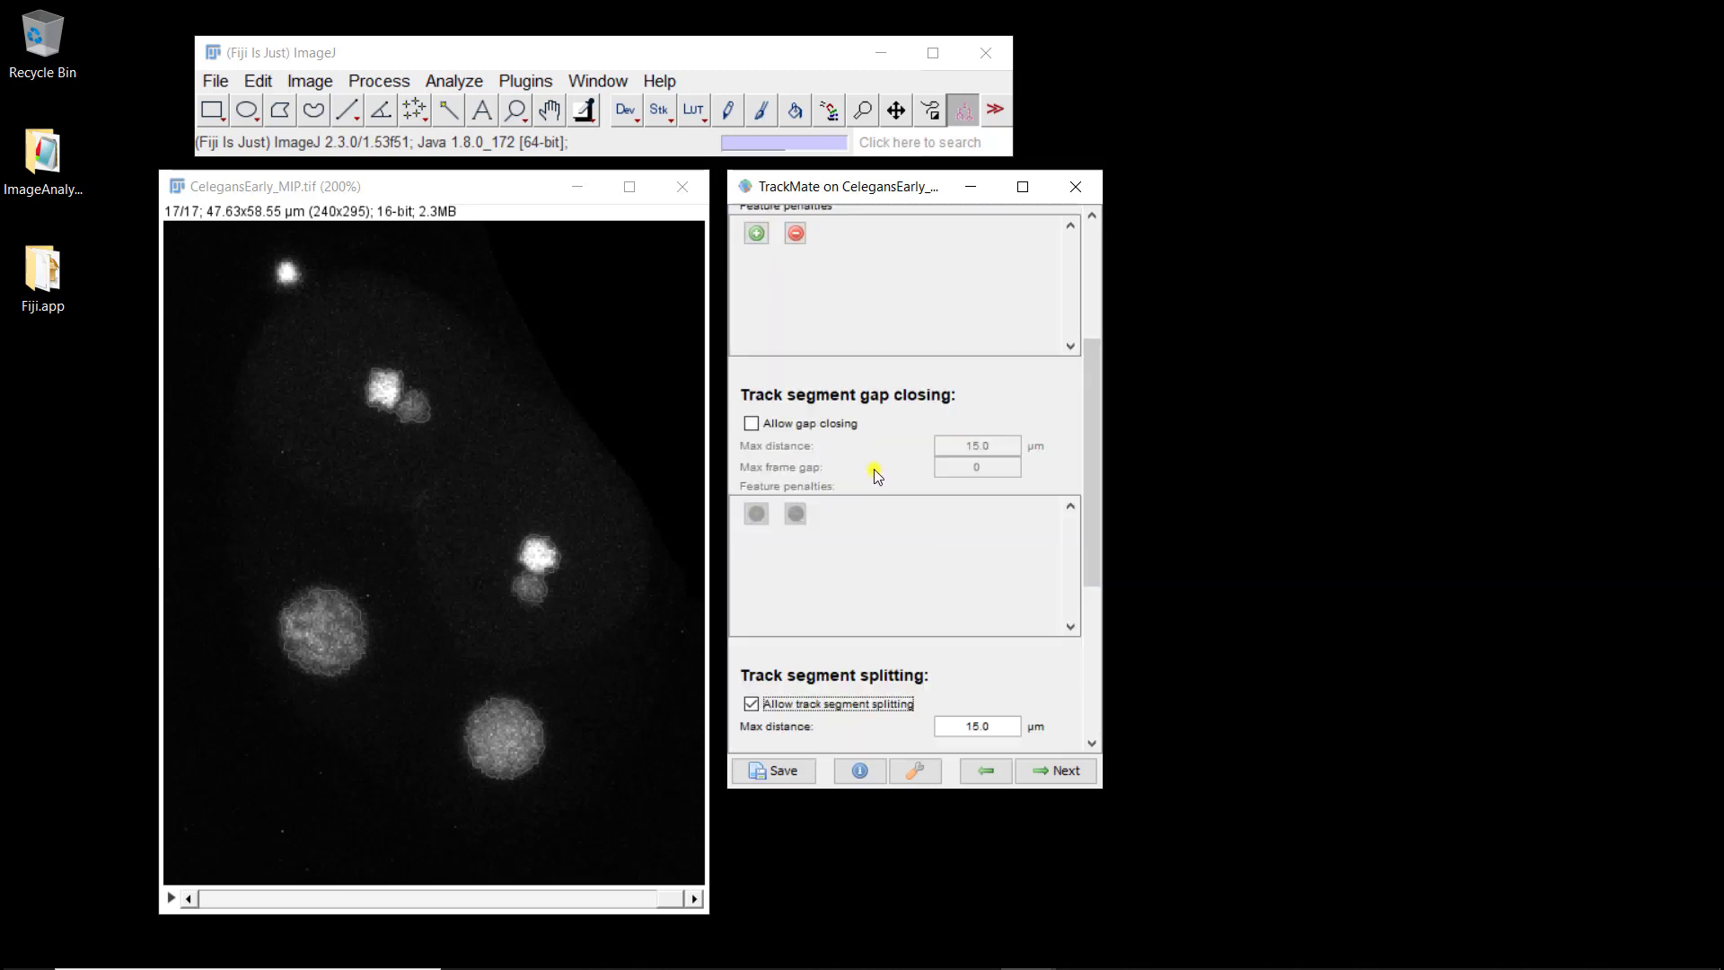
scroll(874, 474, up, 6)
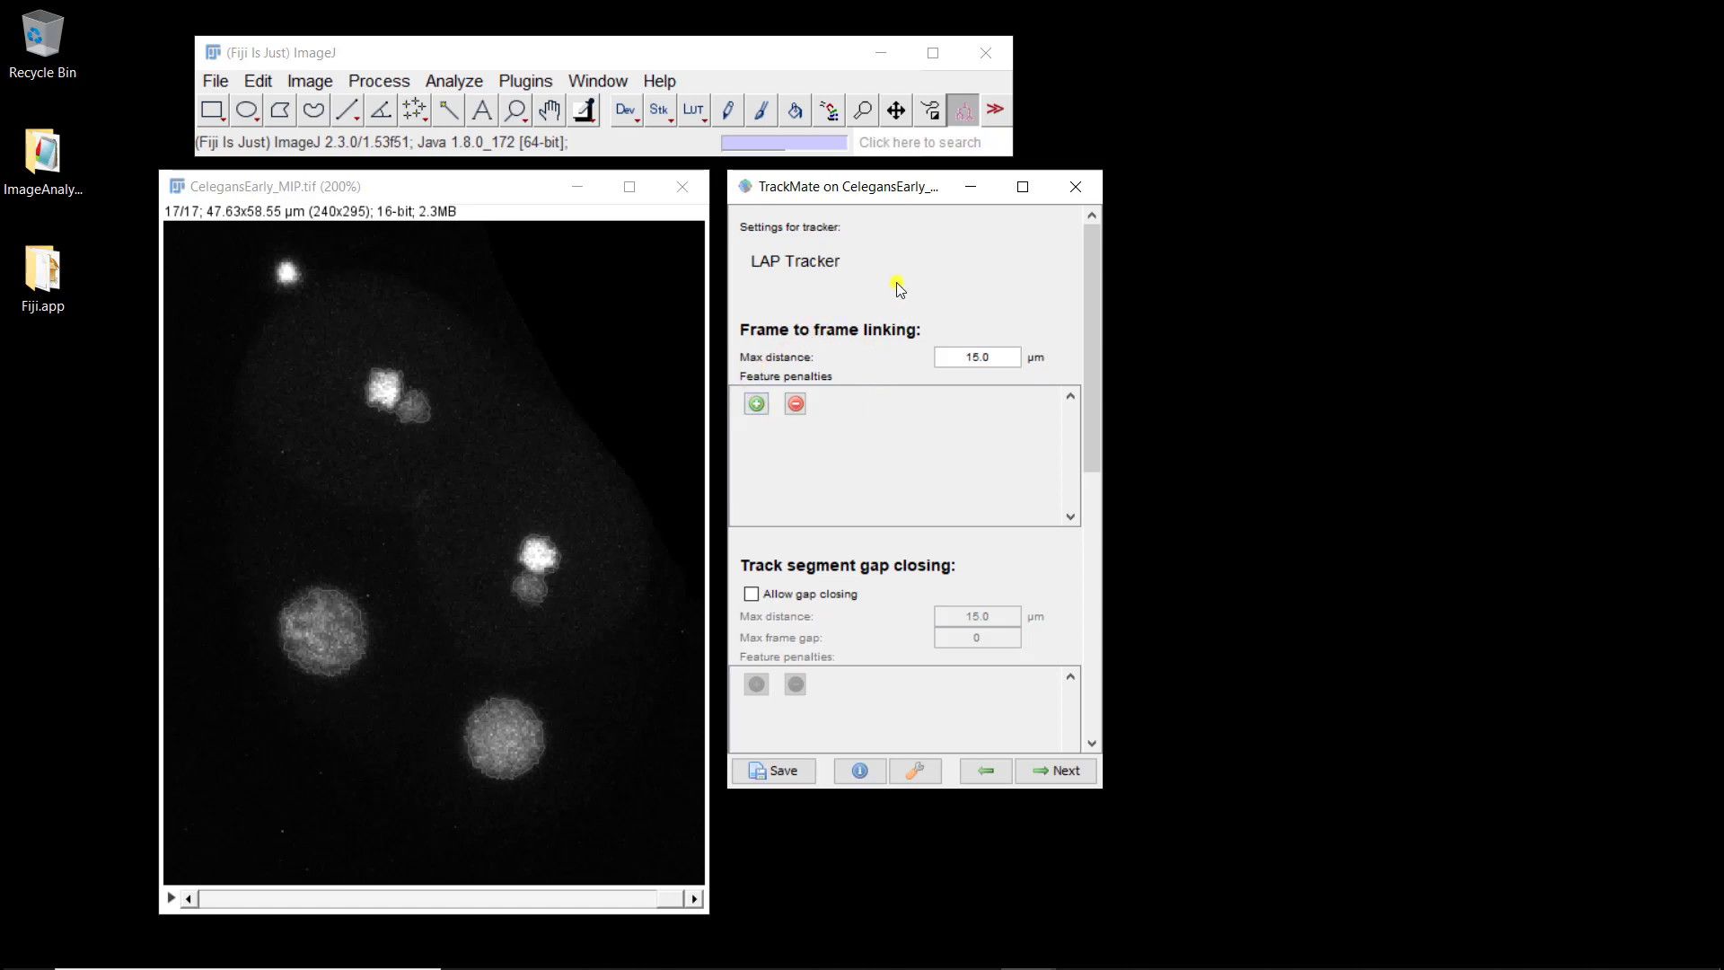
- Try a feature penalty for frame-to-frame linking, browse the selectable features, and remove the penalty again
click(756, 404)
click(764, 405)
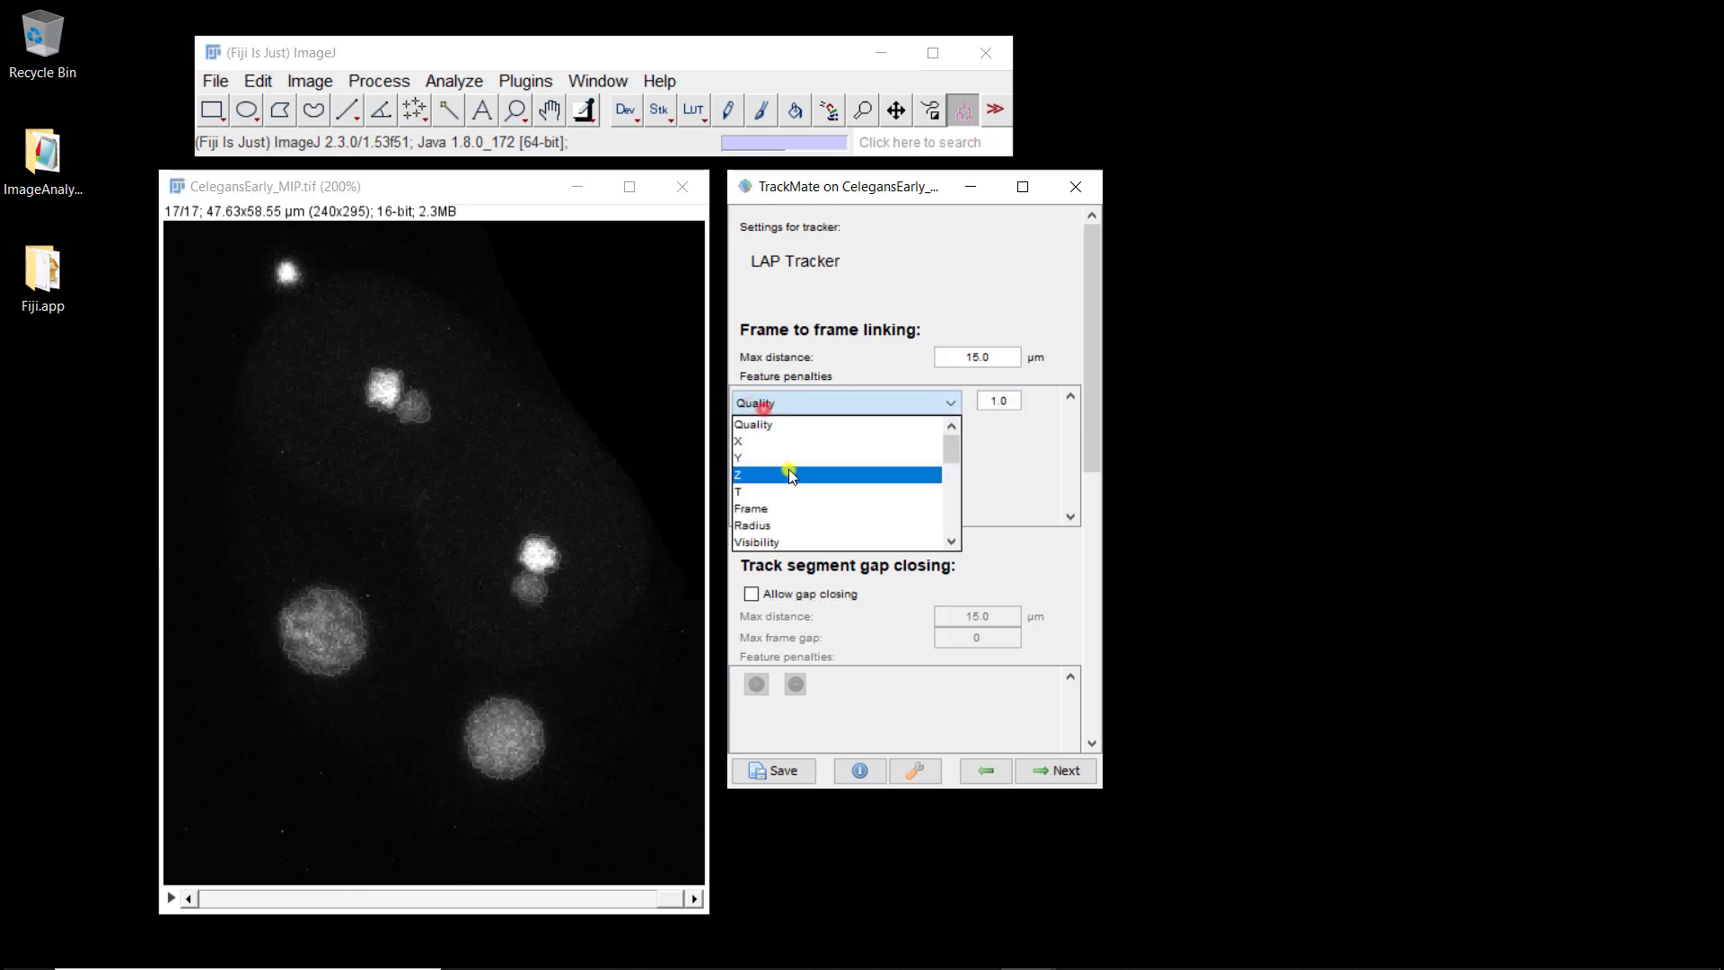
scroll(790, 472, down, 6)
scroll(789, 474, up, 6)
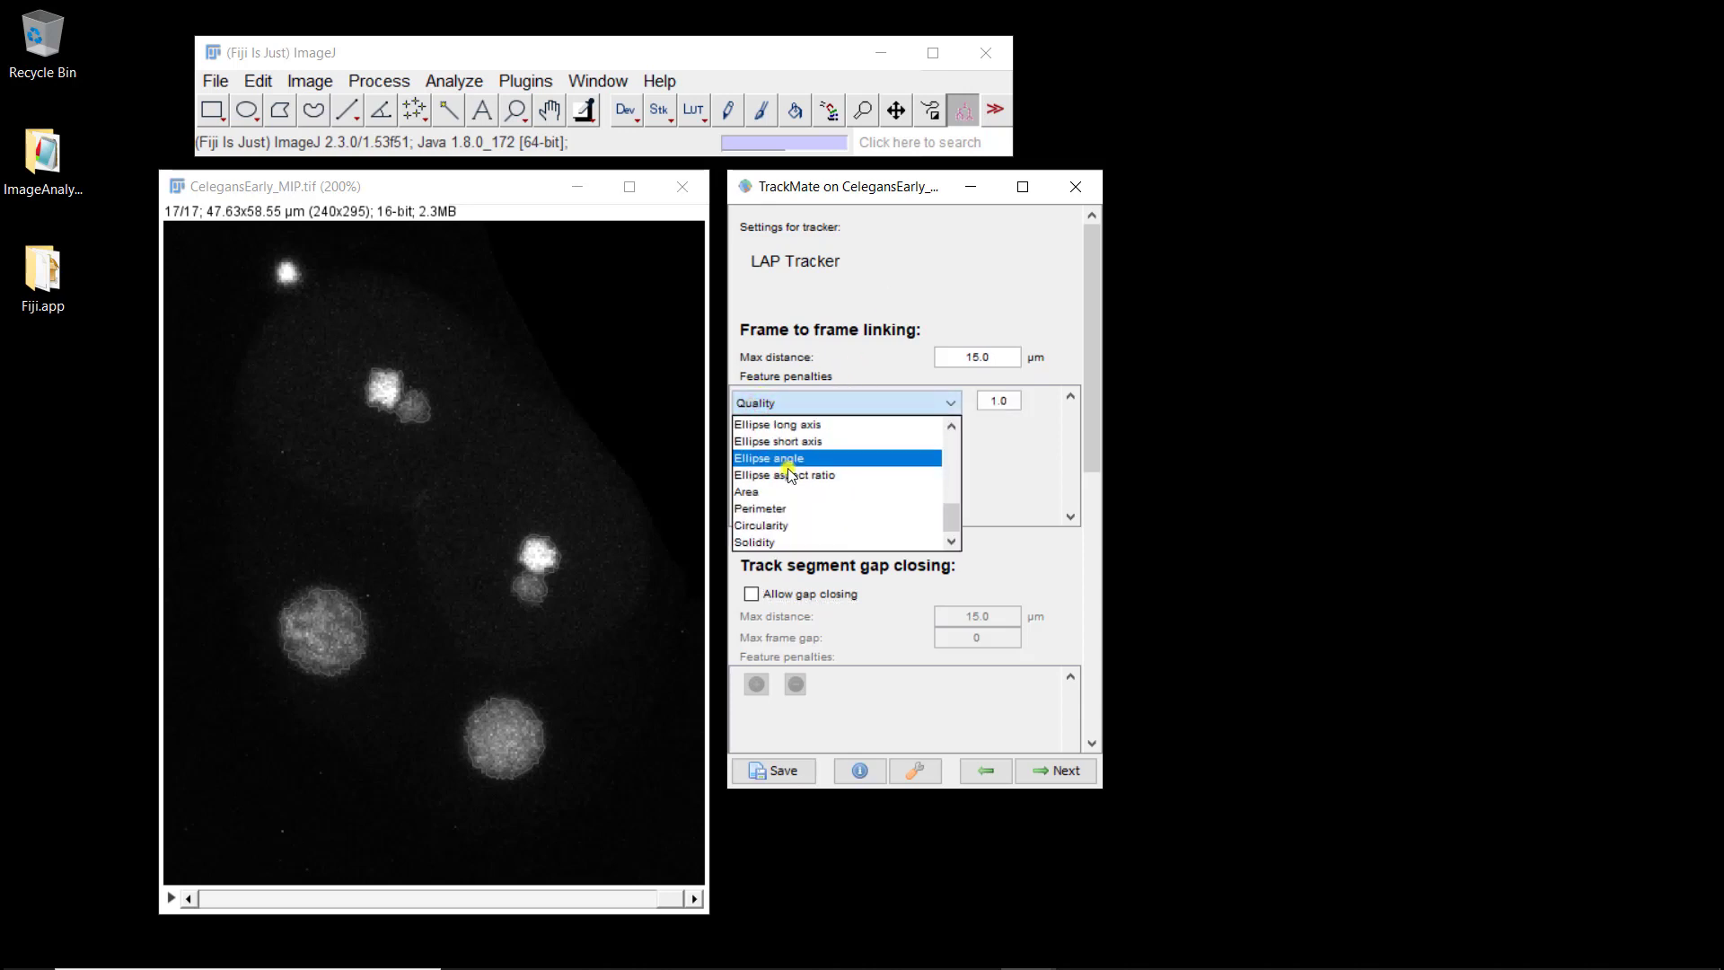
scroll(790, 474, down, 1)
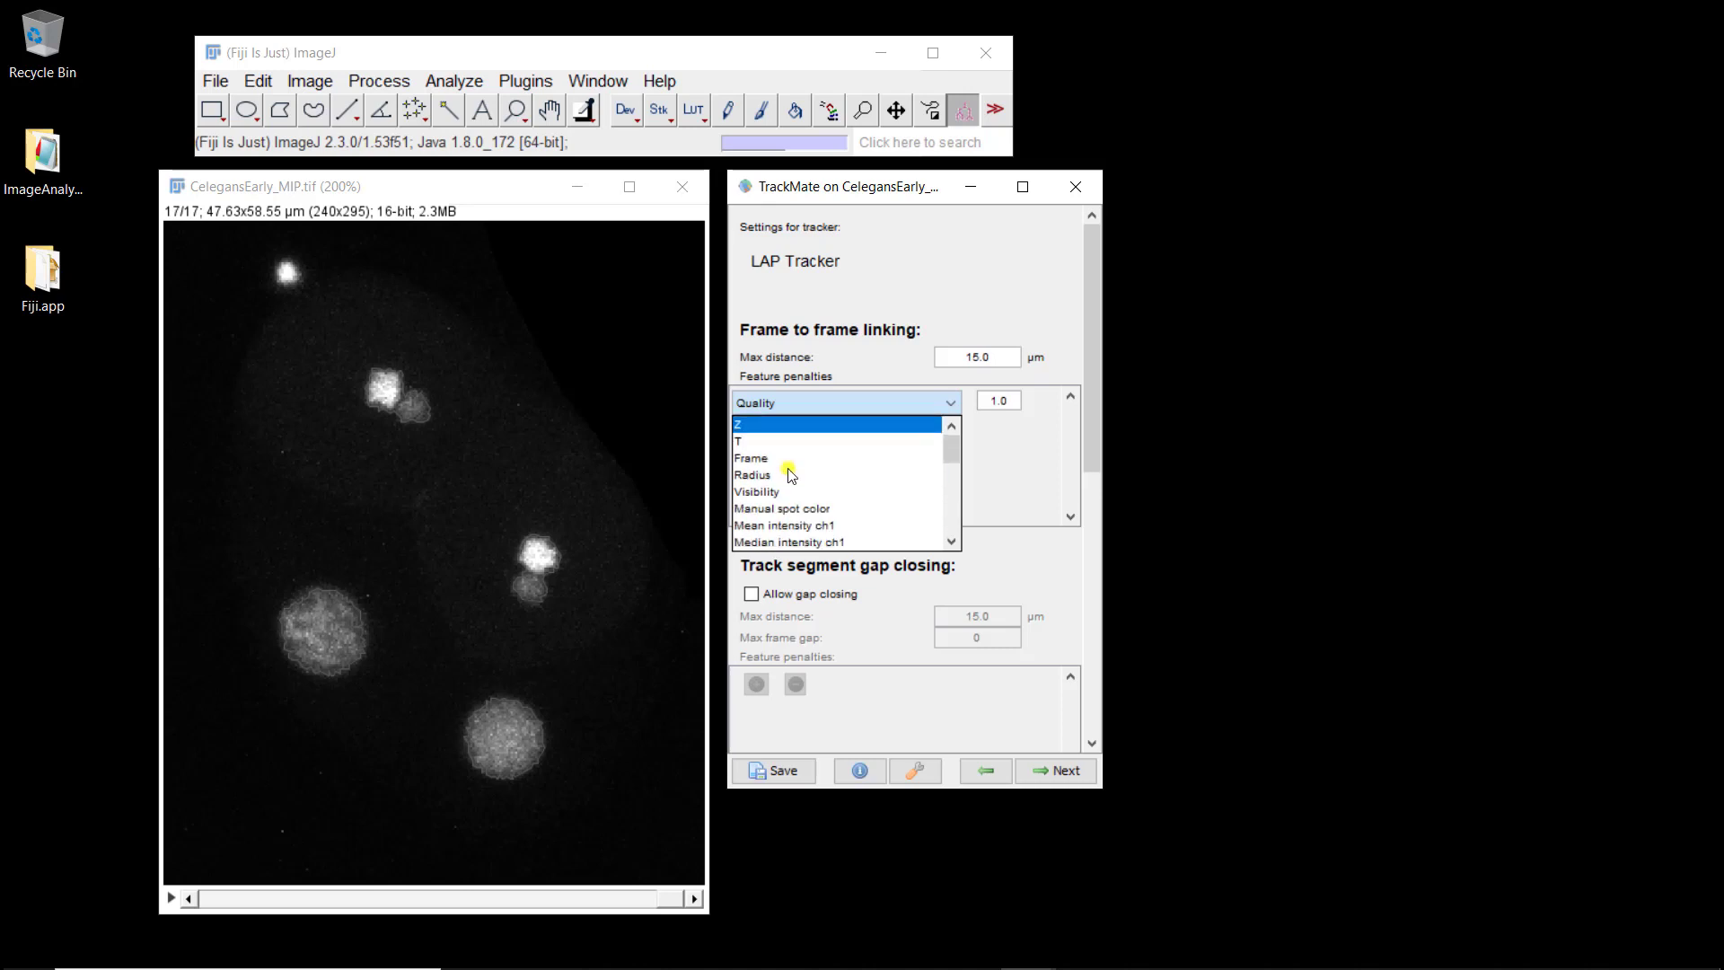
scroll(790, 474, down, 1)
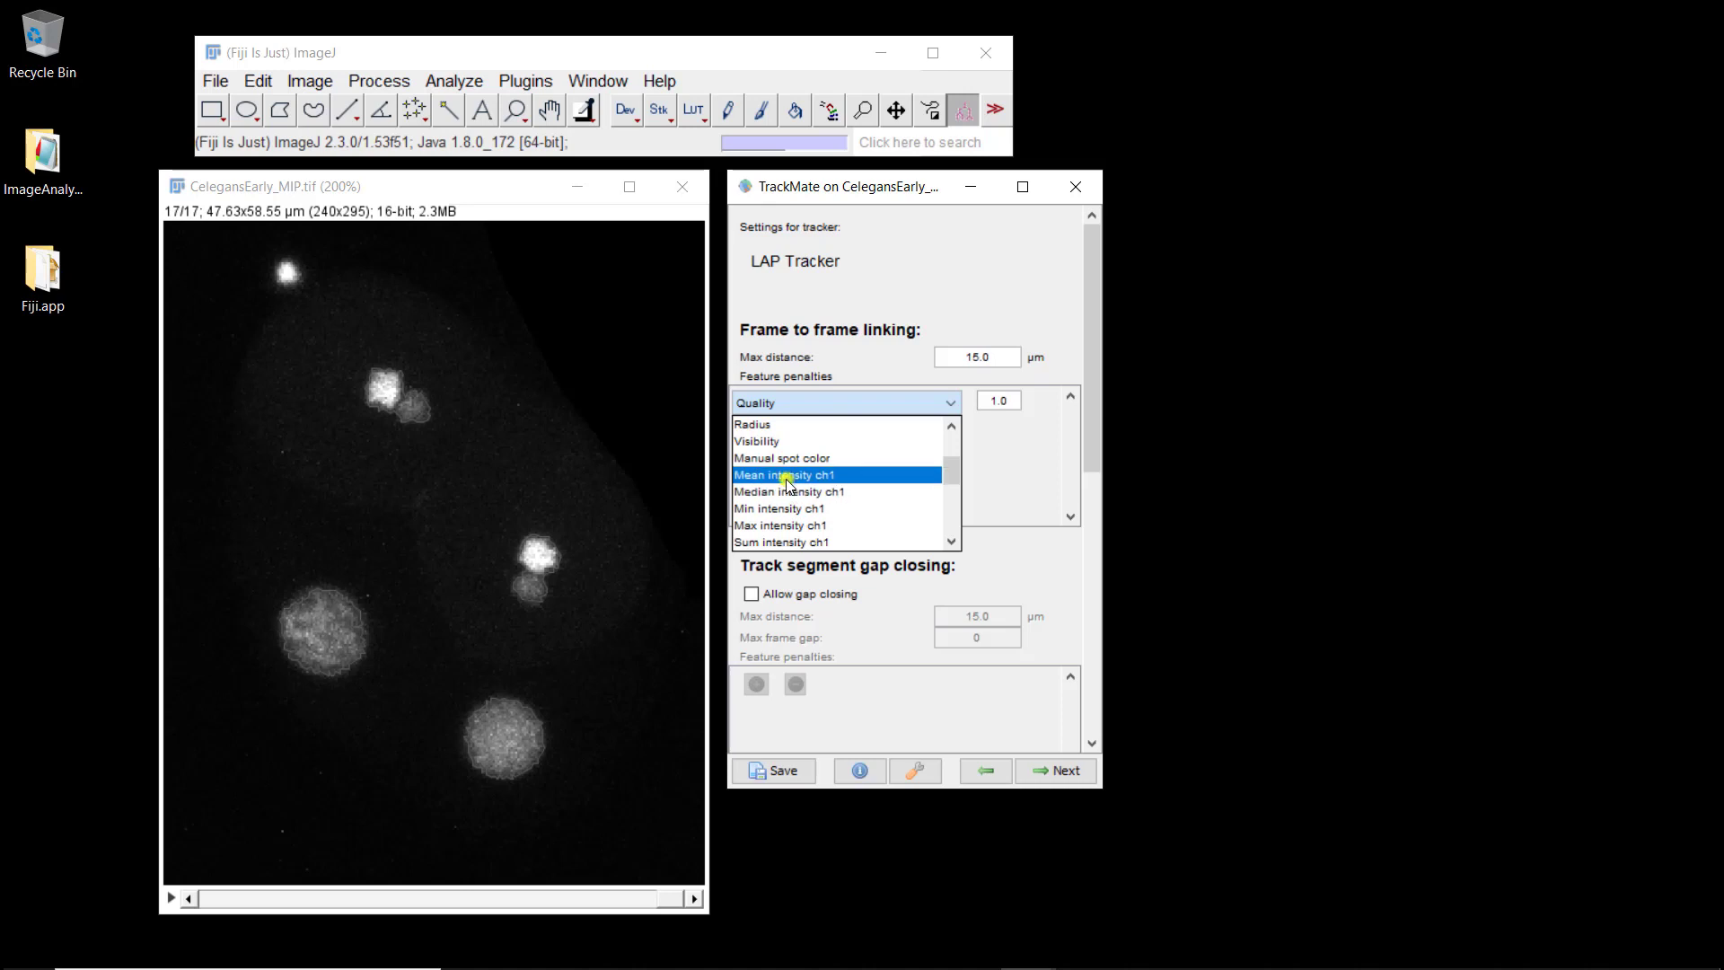
click(998, 486)
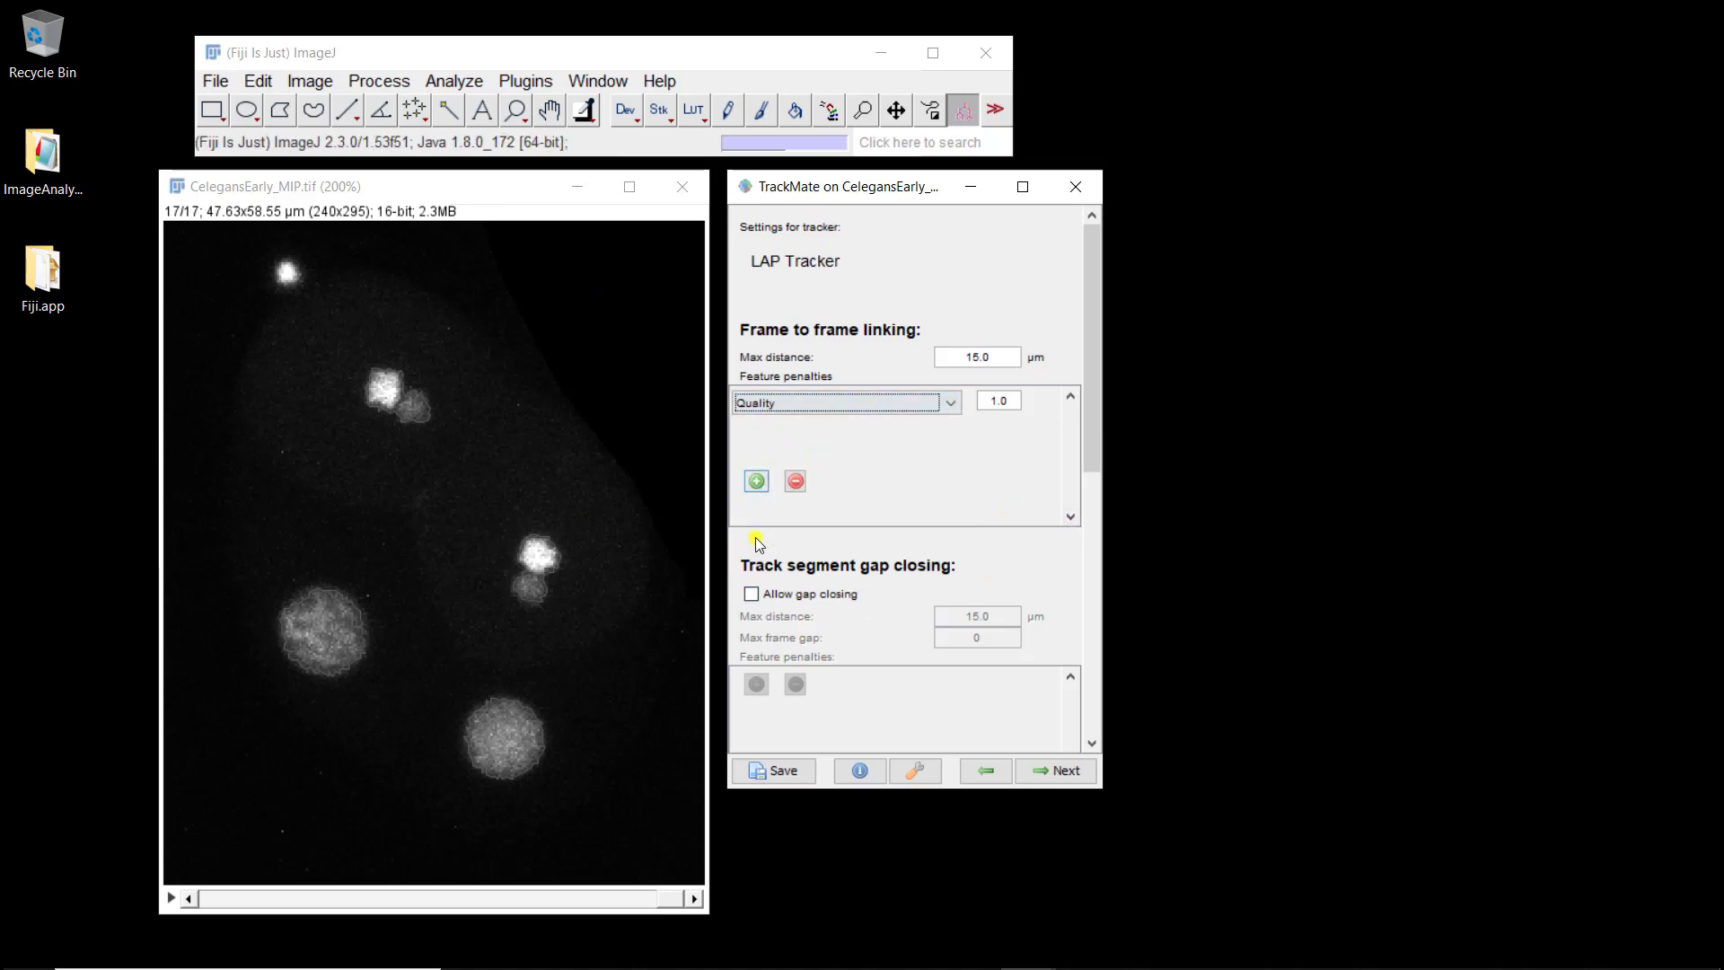
click(796, 486)
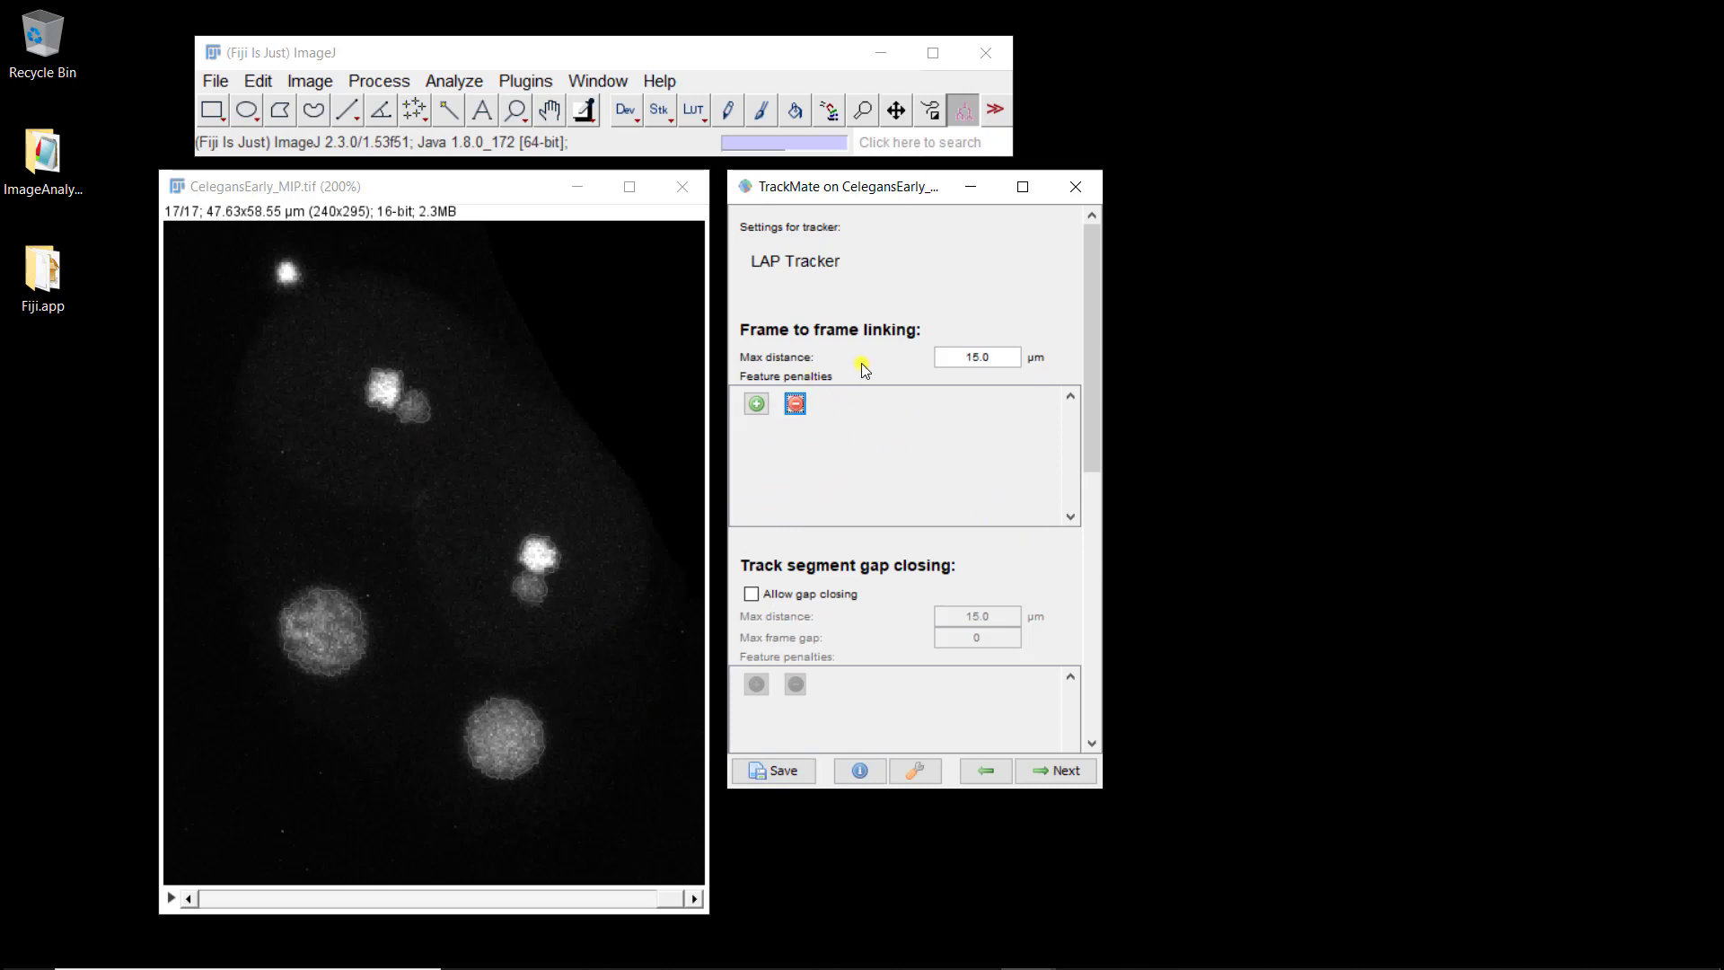
- Check the track segment splitting settings and run the LAP tracking
scroll(869, 396, down, 5)
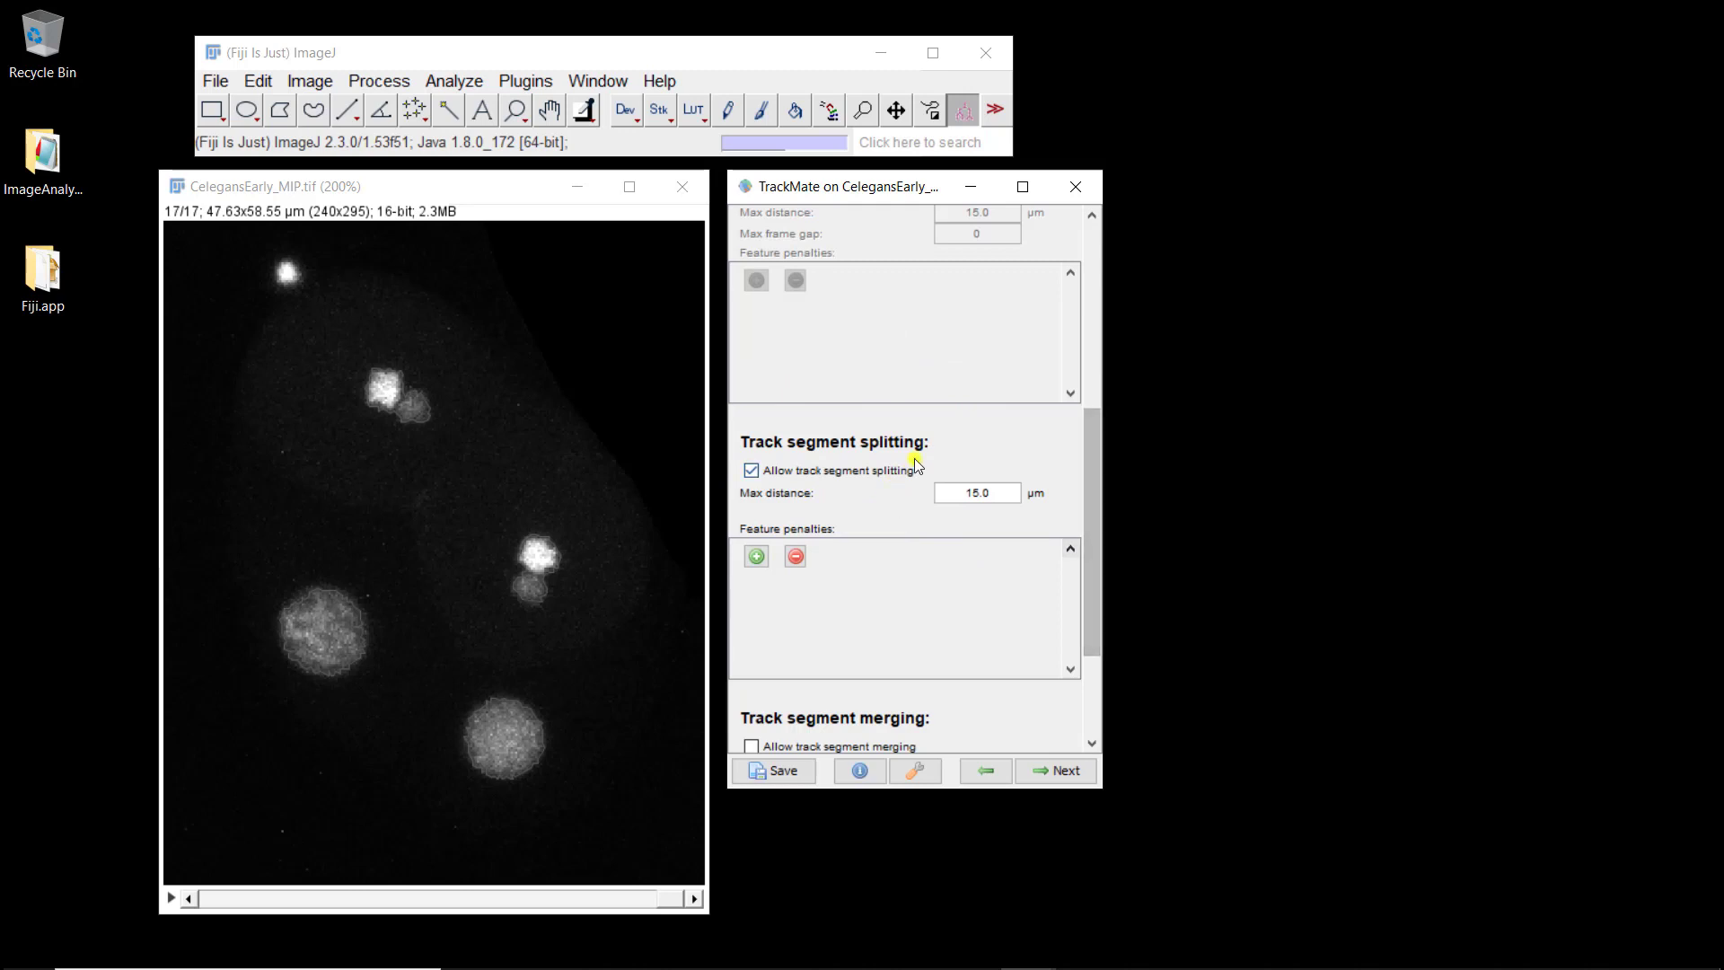
click(1052, 771)
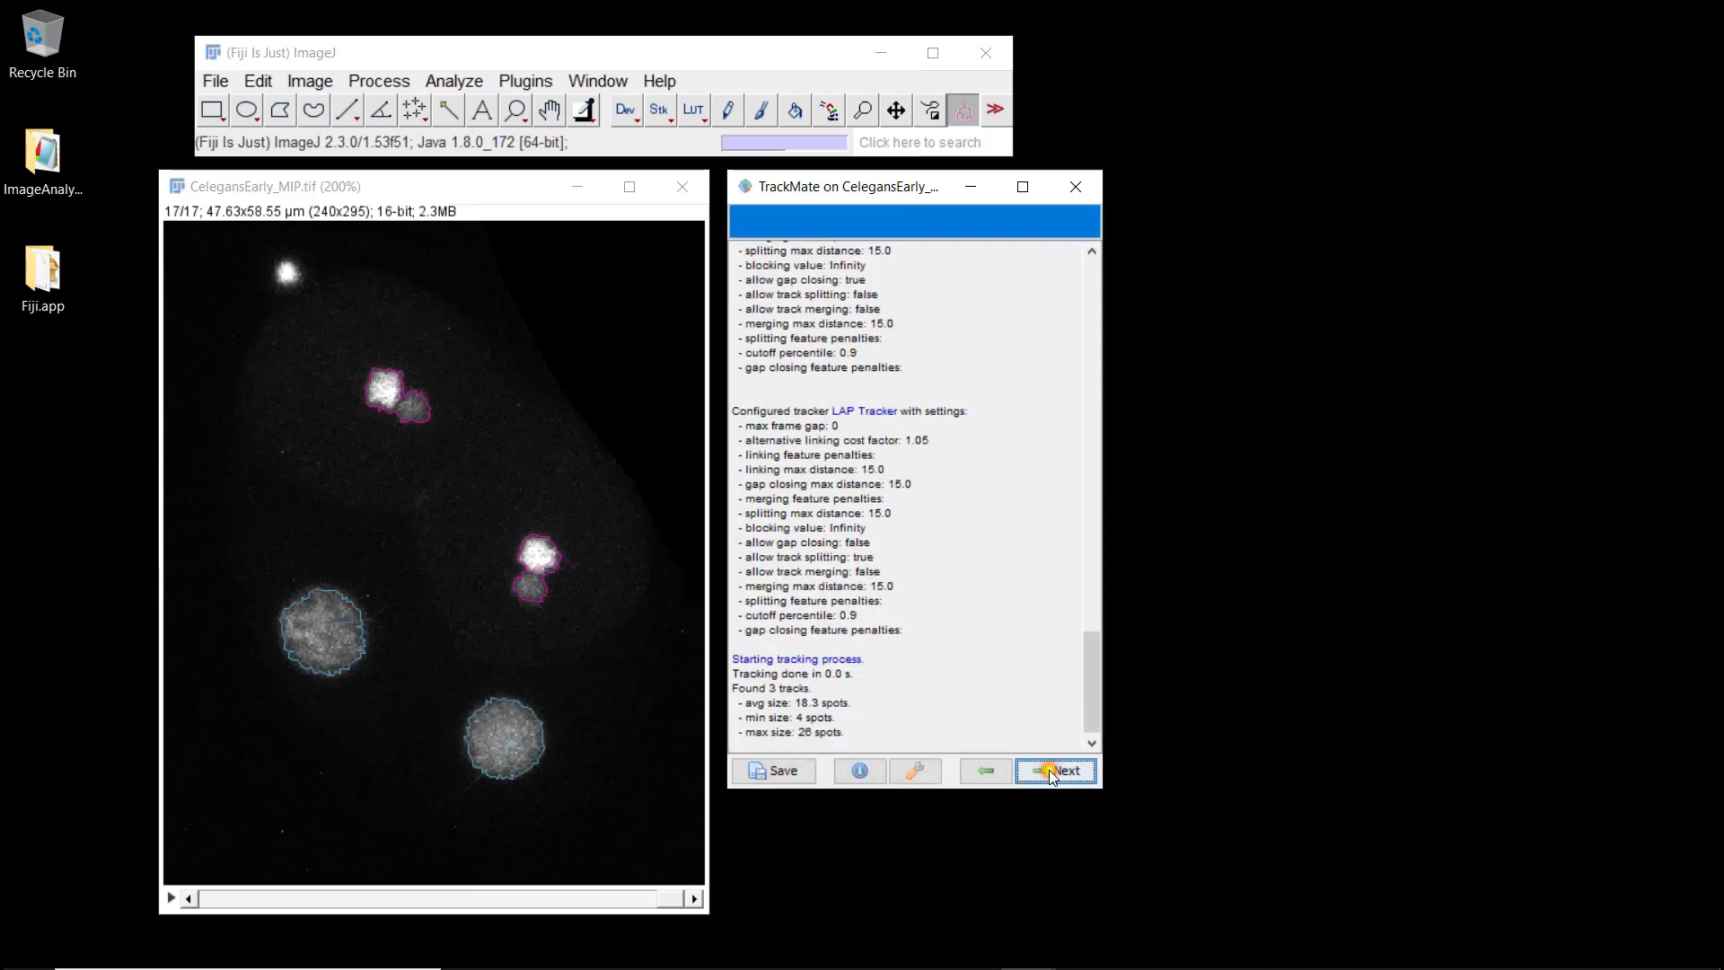
- Filter the tracks to keep those with more than about 8.11 spots, checking the kept tracks from the first to the last frame
click(1048, 769)
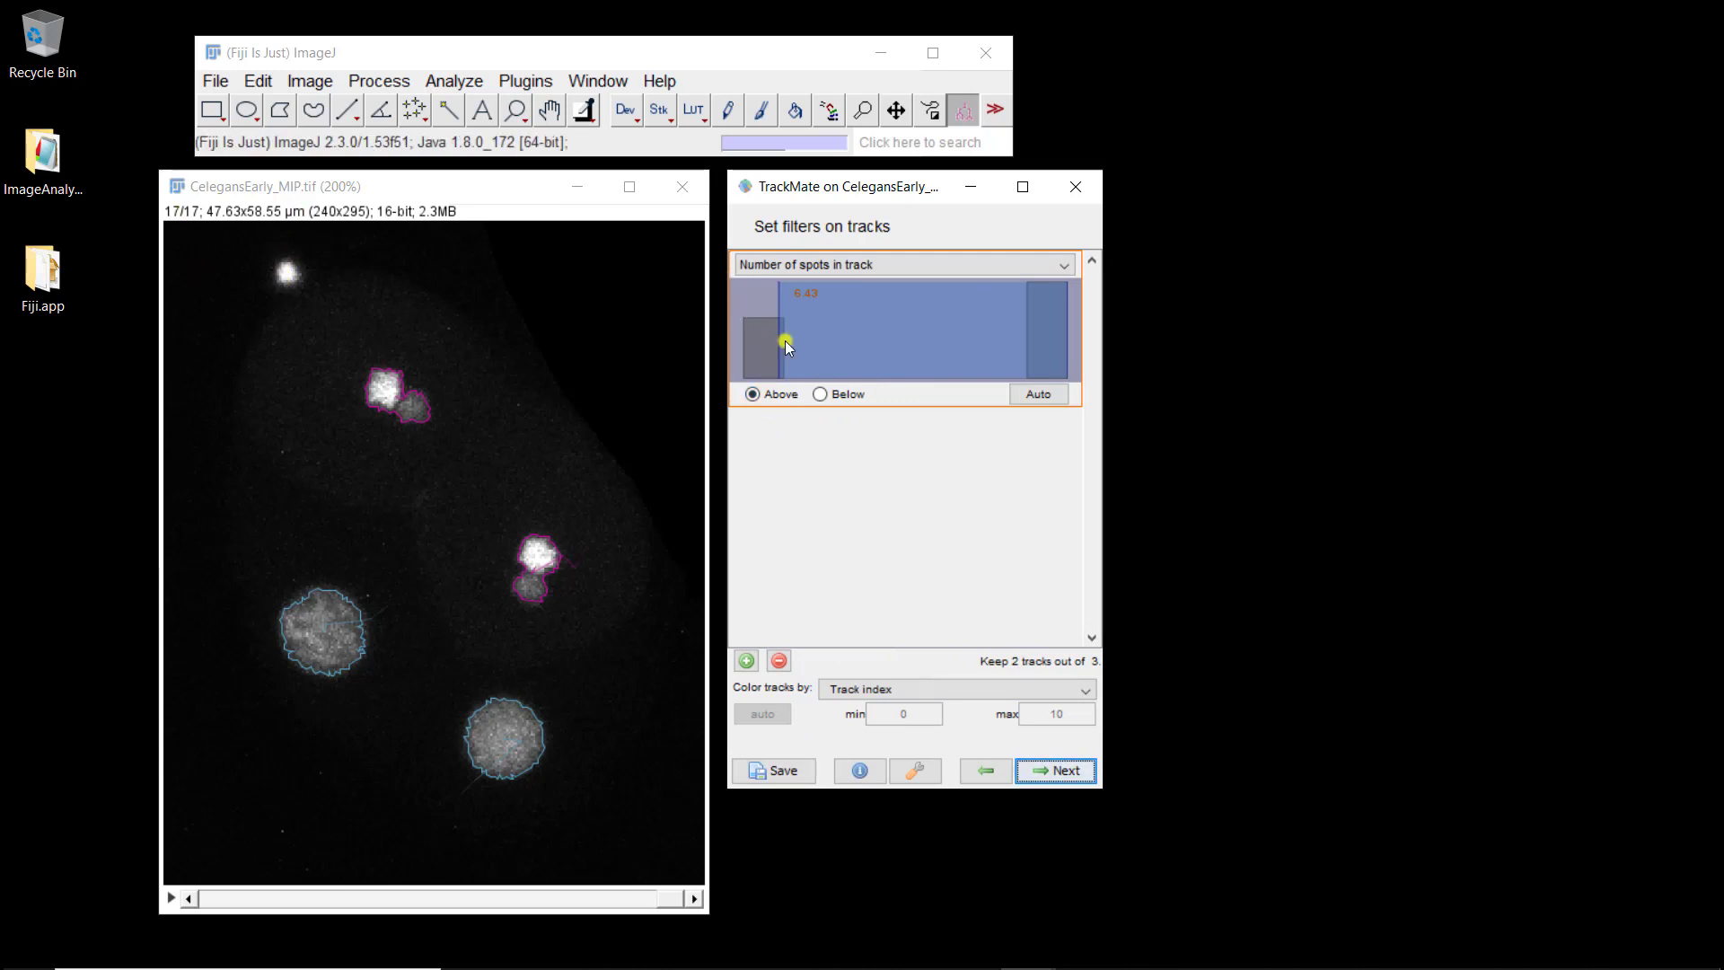
drag(781, 321, 806, 321)
drag(805, 311, 729, 315)
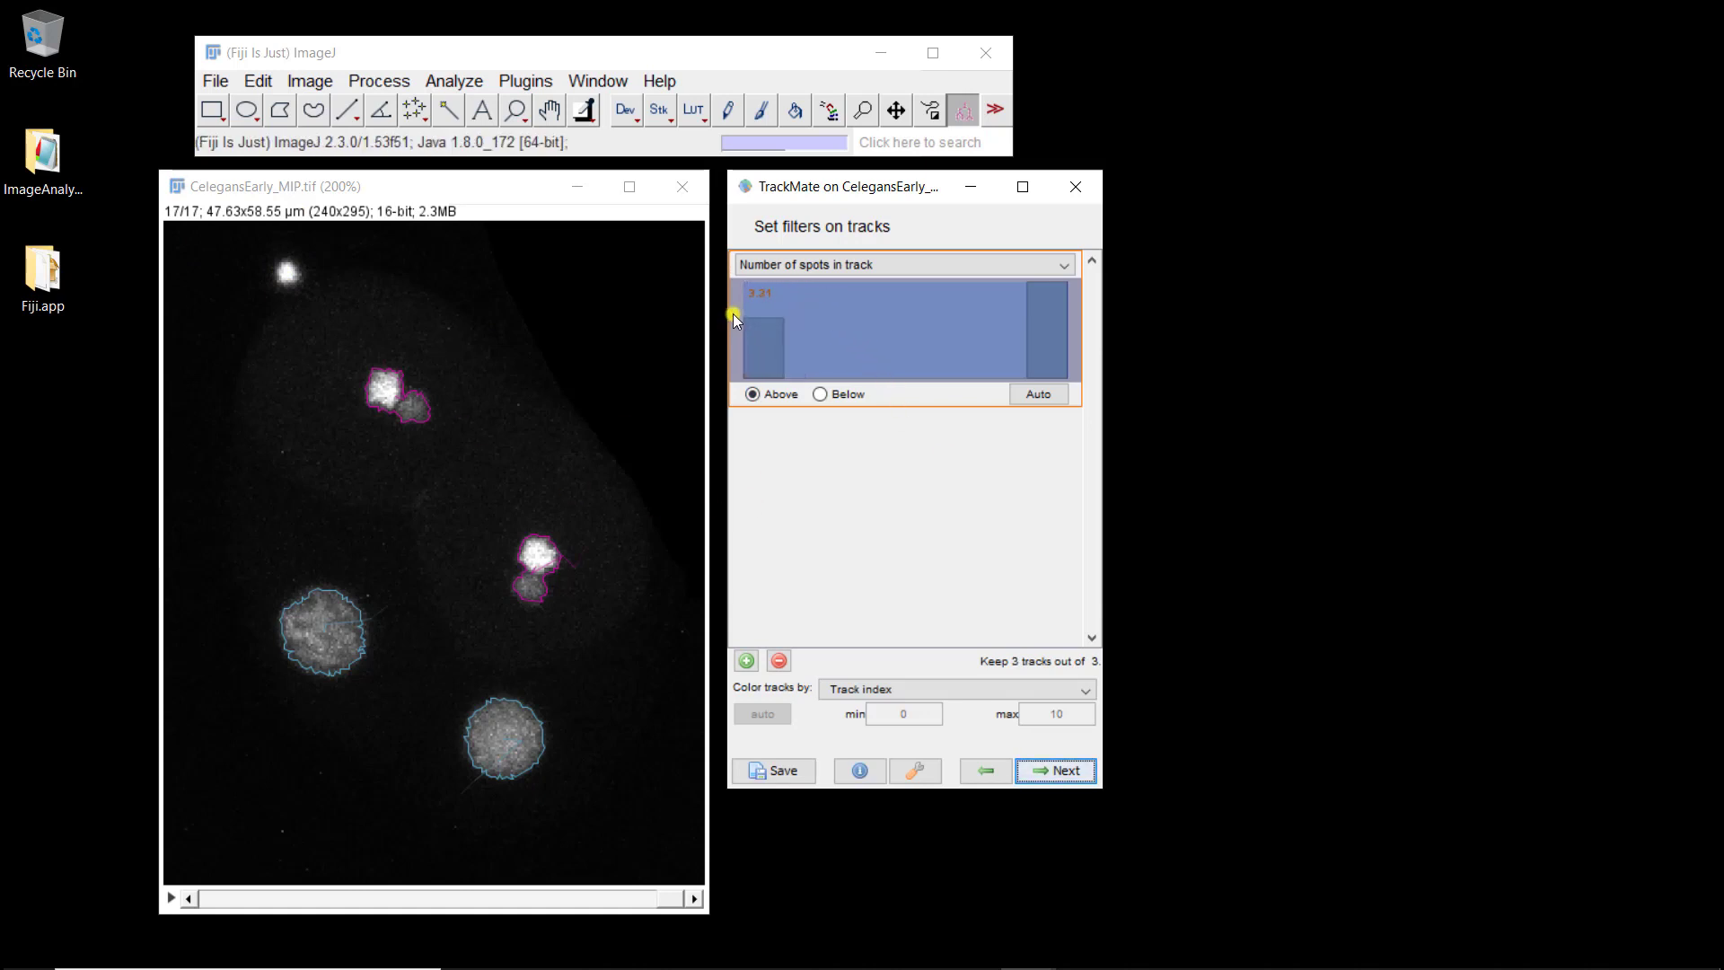
mouse_move(730, 309)
mouse_down()
mouse_move(665, 308)
mouse_move(823, 292)
mouse_up()
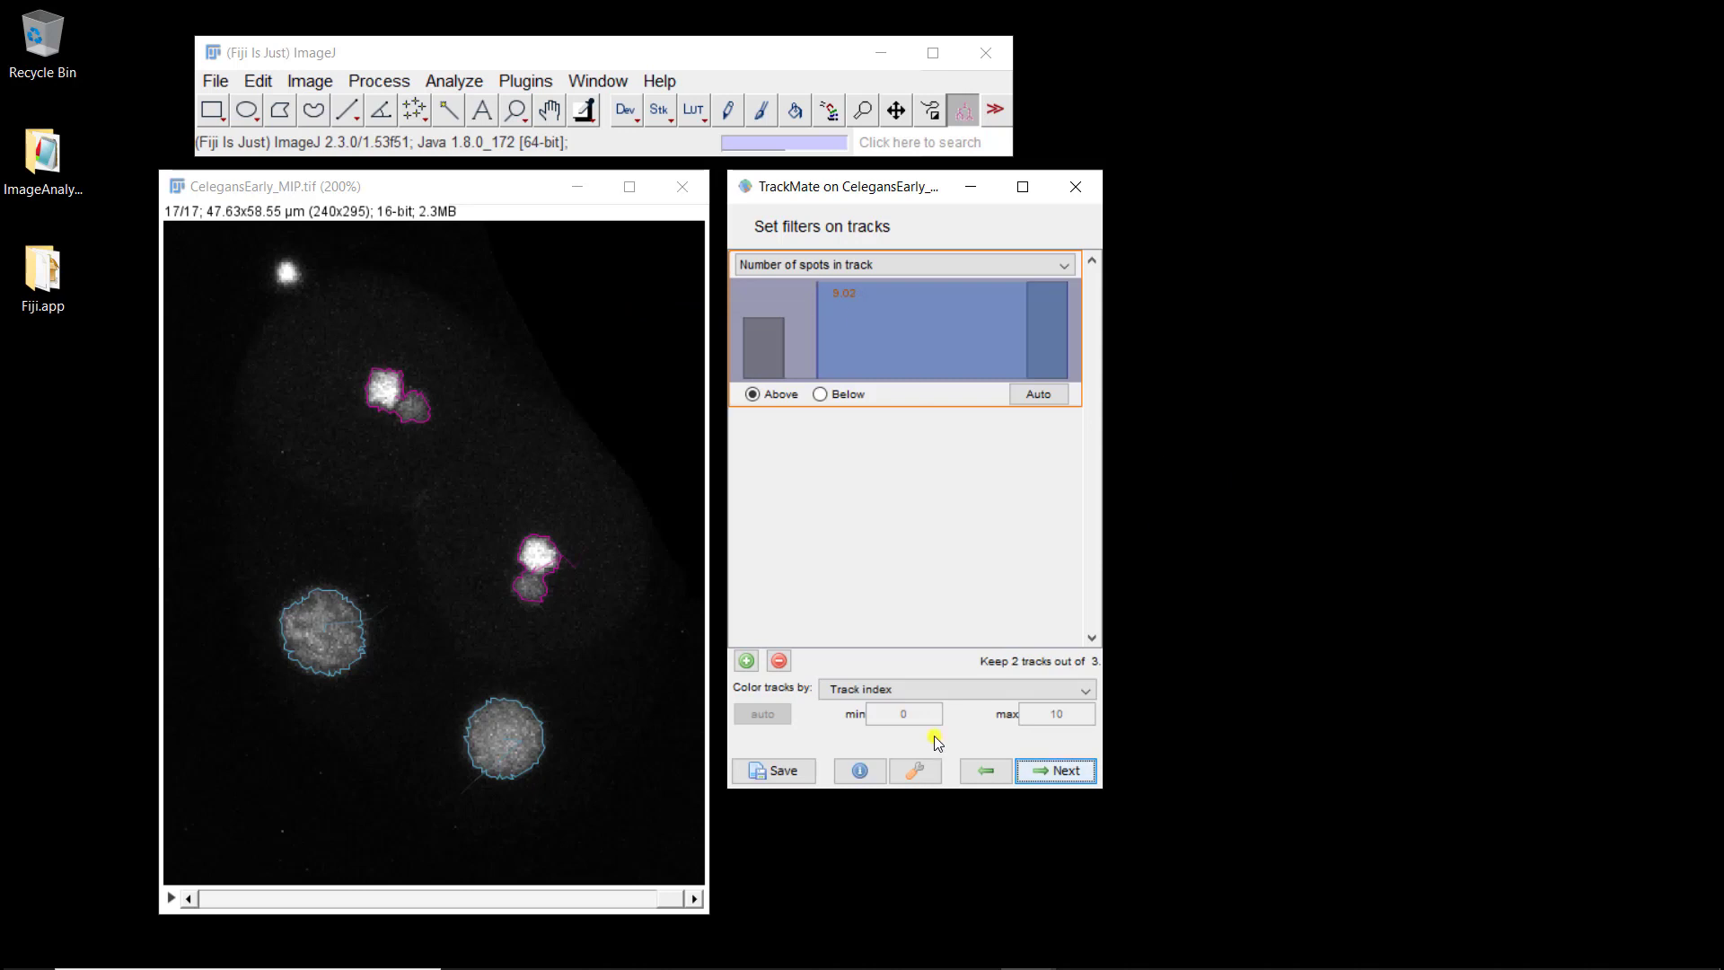
drag(667, 899, 192, 854)
drag(816, 341, 799, 309)
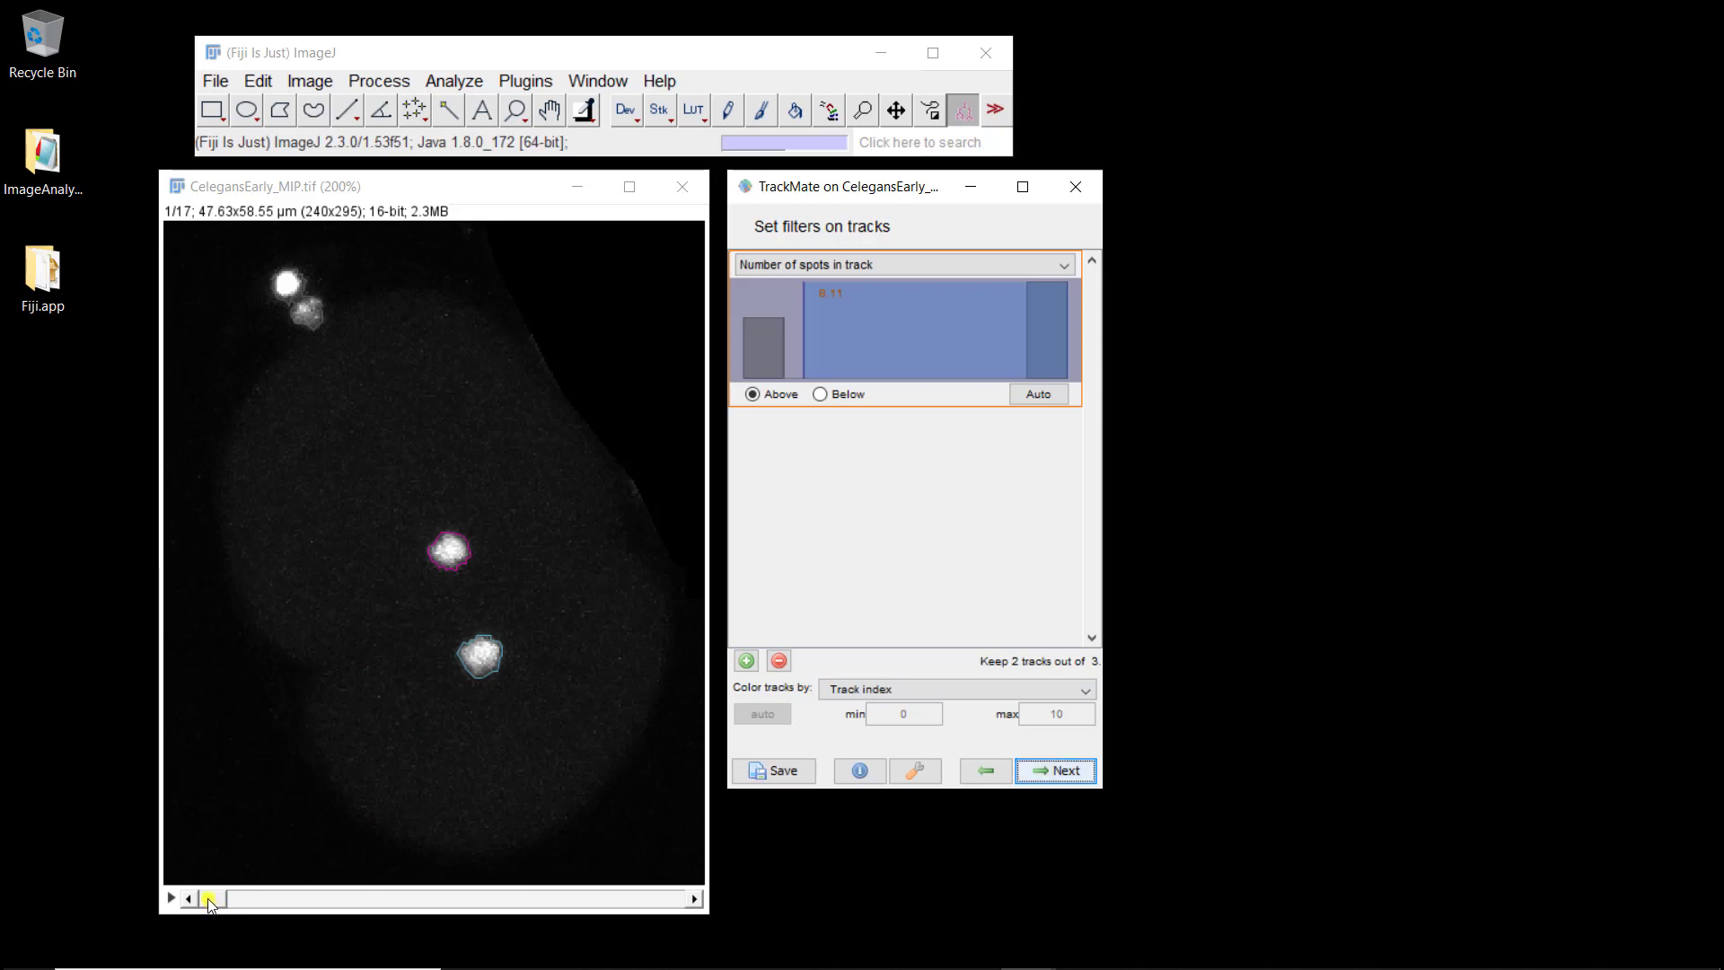
drag(208, 898, 462, 882)
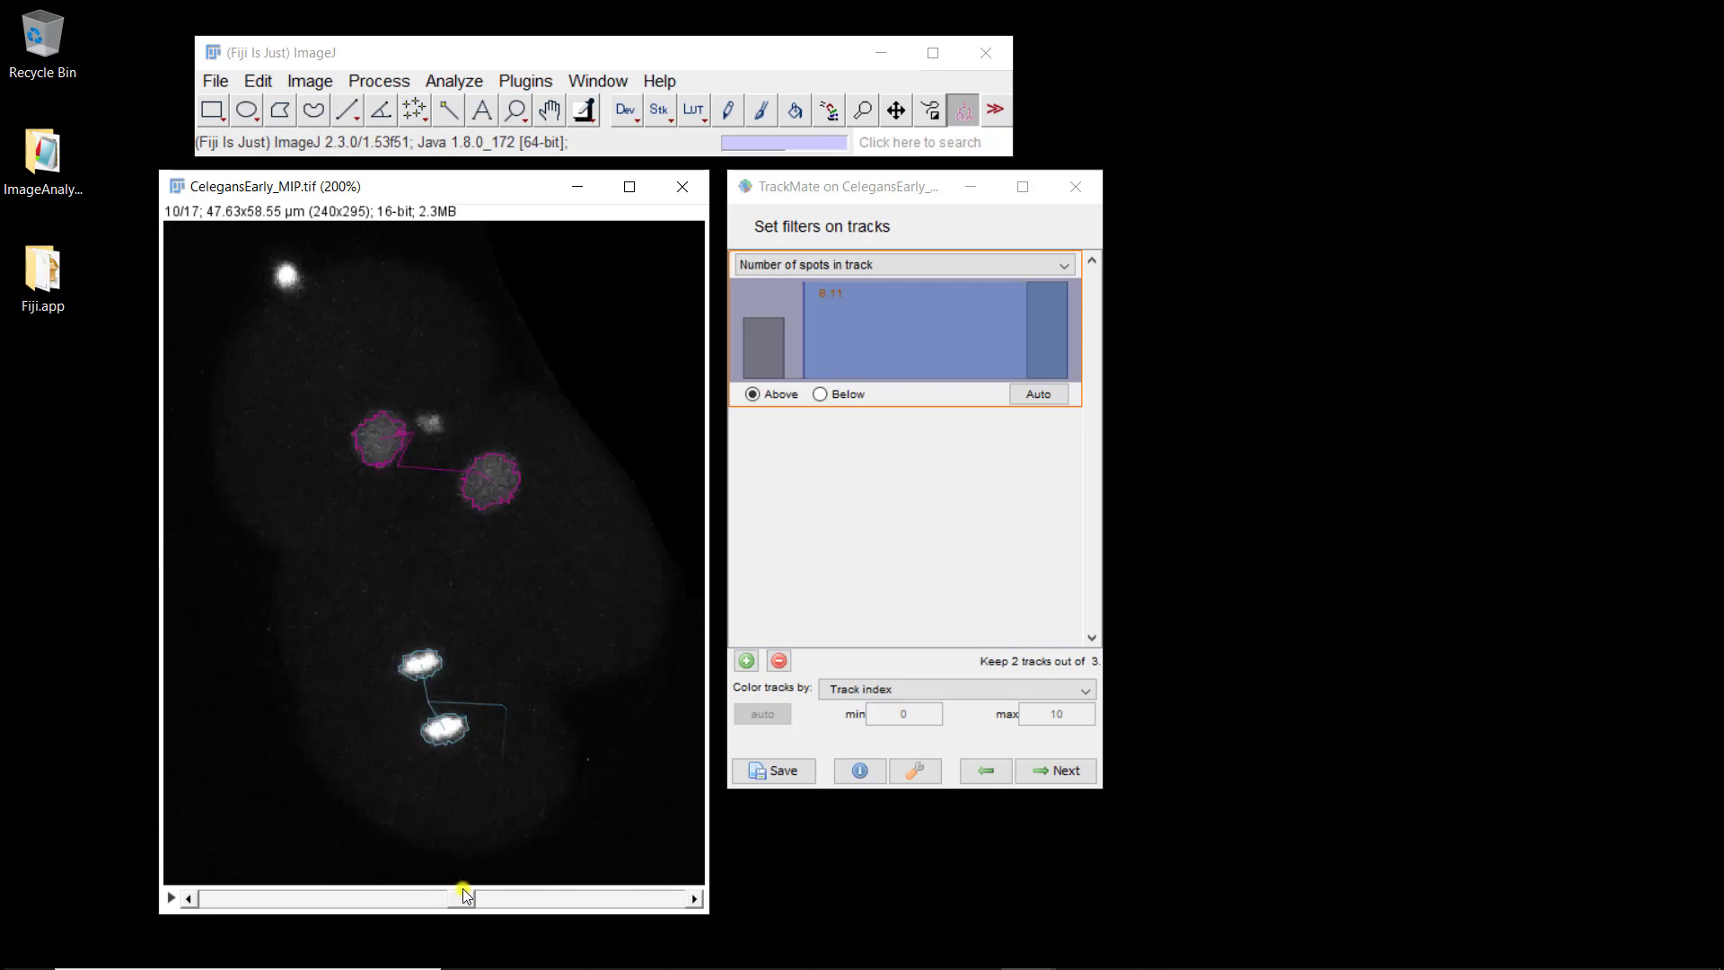
drag(466, 887, 738, 882)
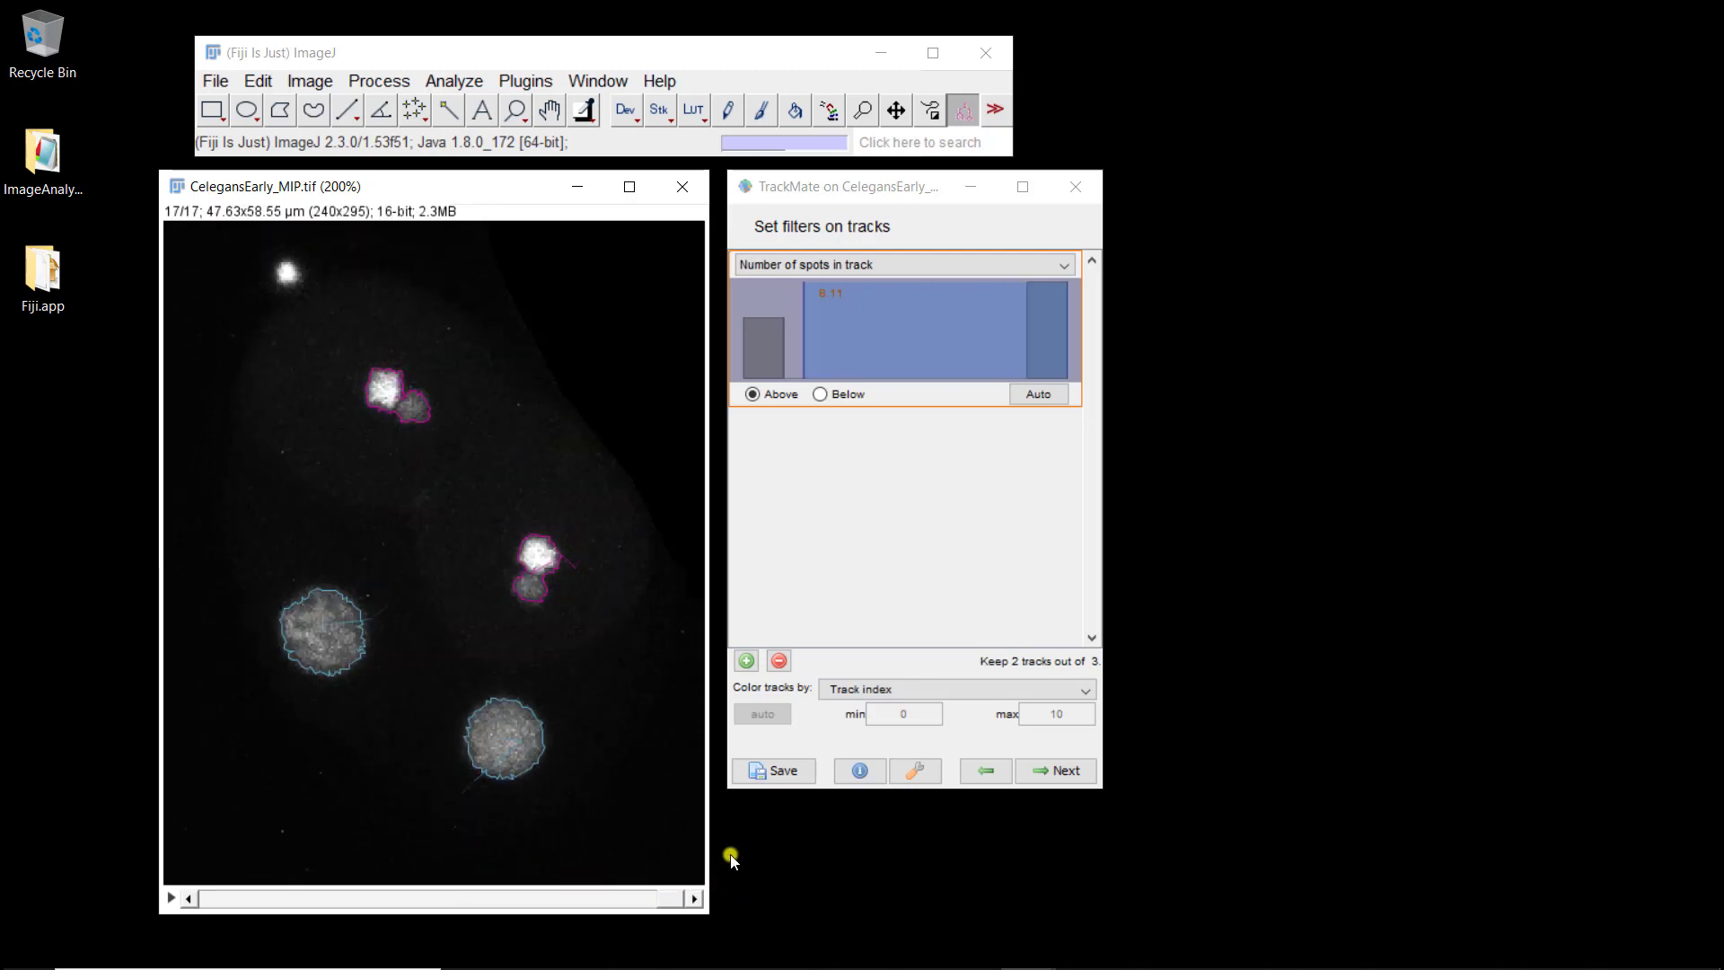
- Accept the track filter and inspect the track lineages in TrackScheme, closing it when done
click(1055, 770)
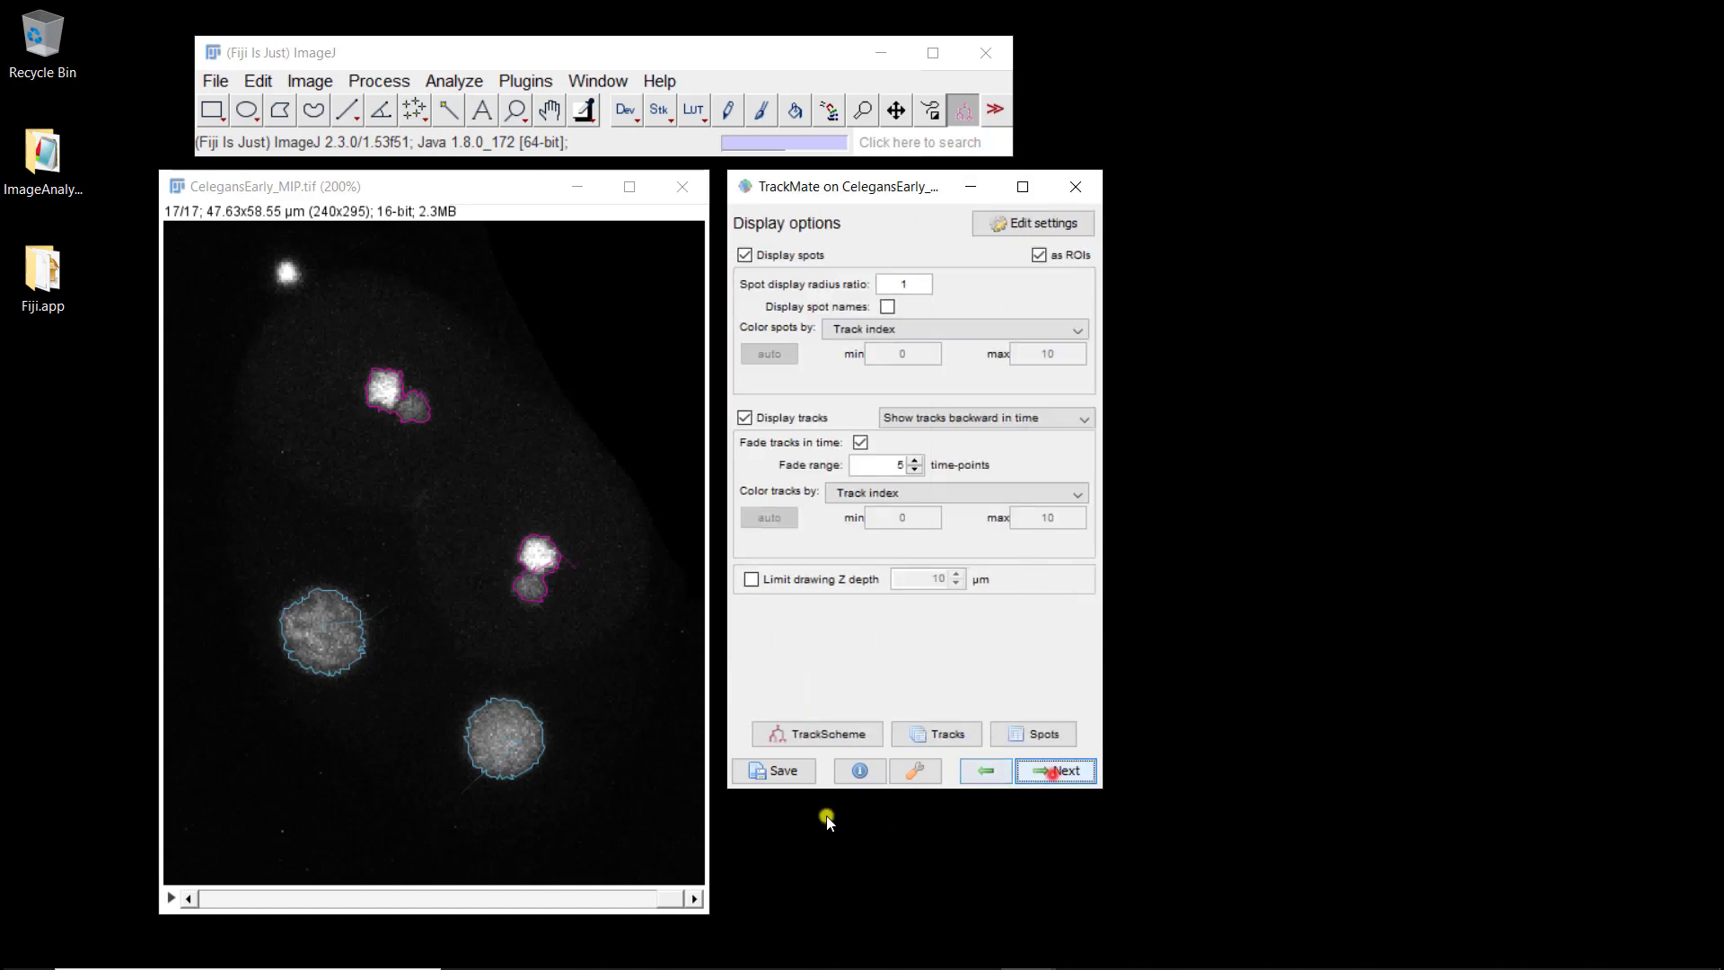
click(822, 735)
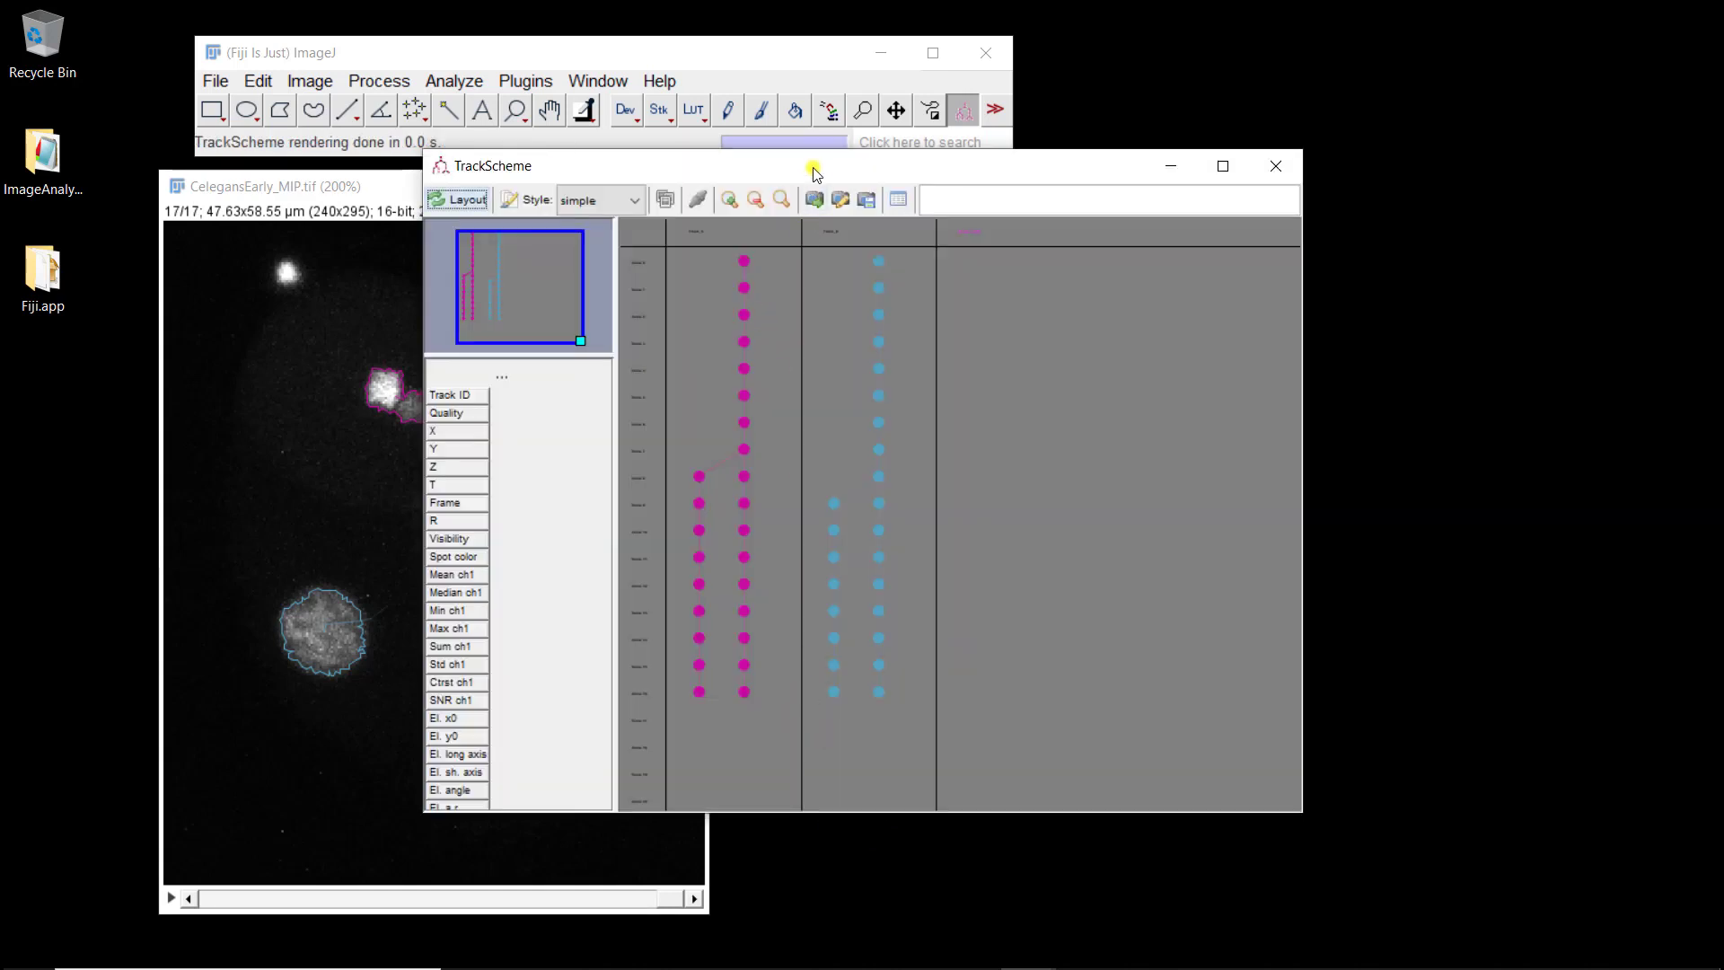
drag(814, 173, 1150, 242)
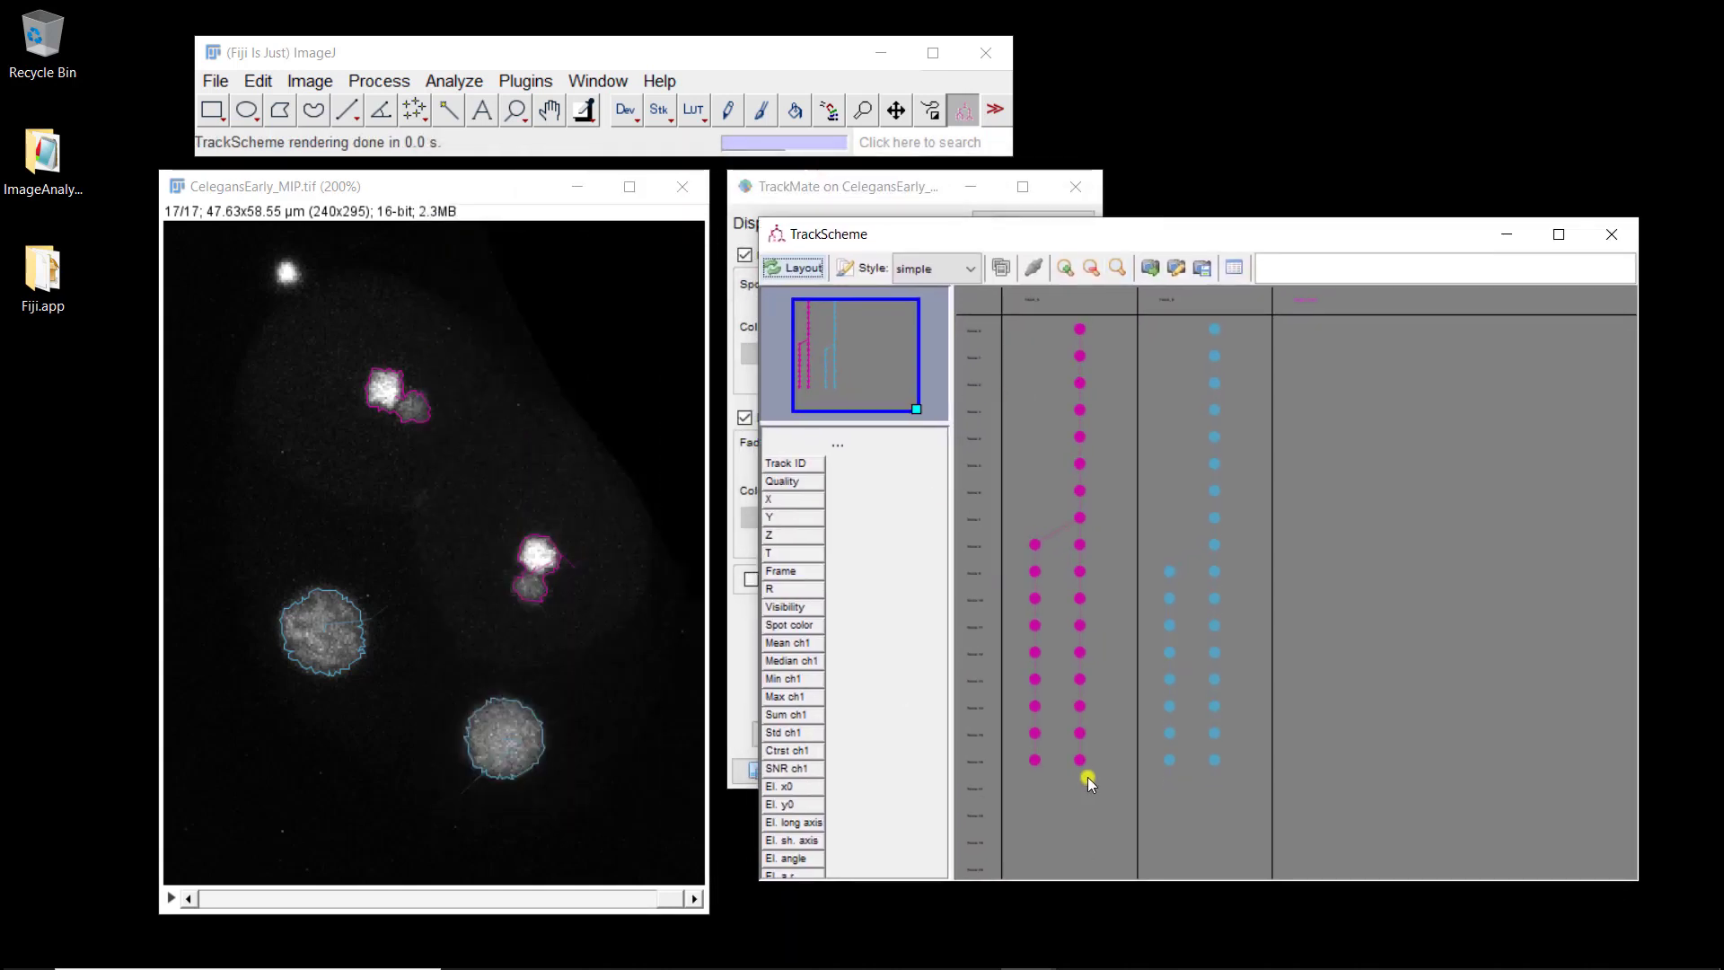
drag(1341, 247, 1261, 235)
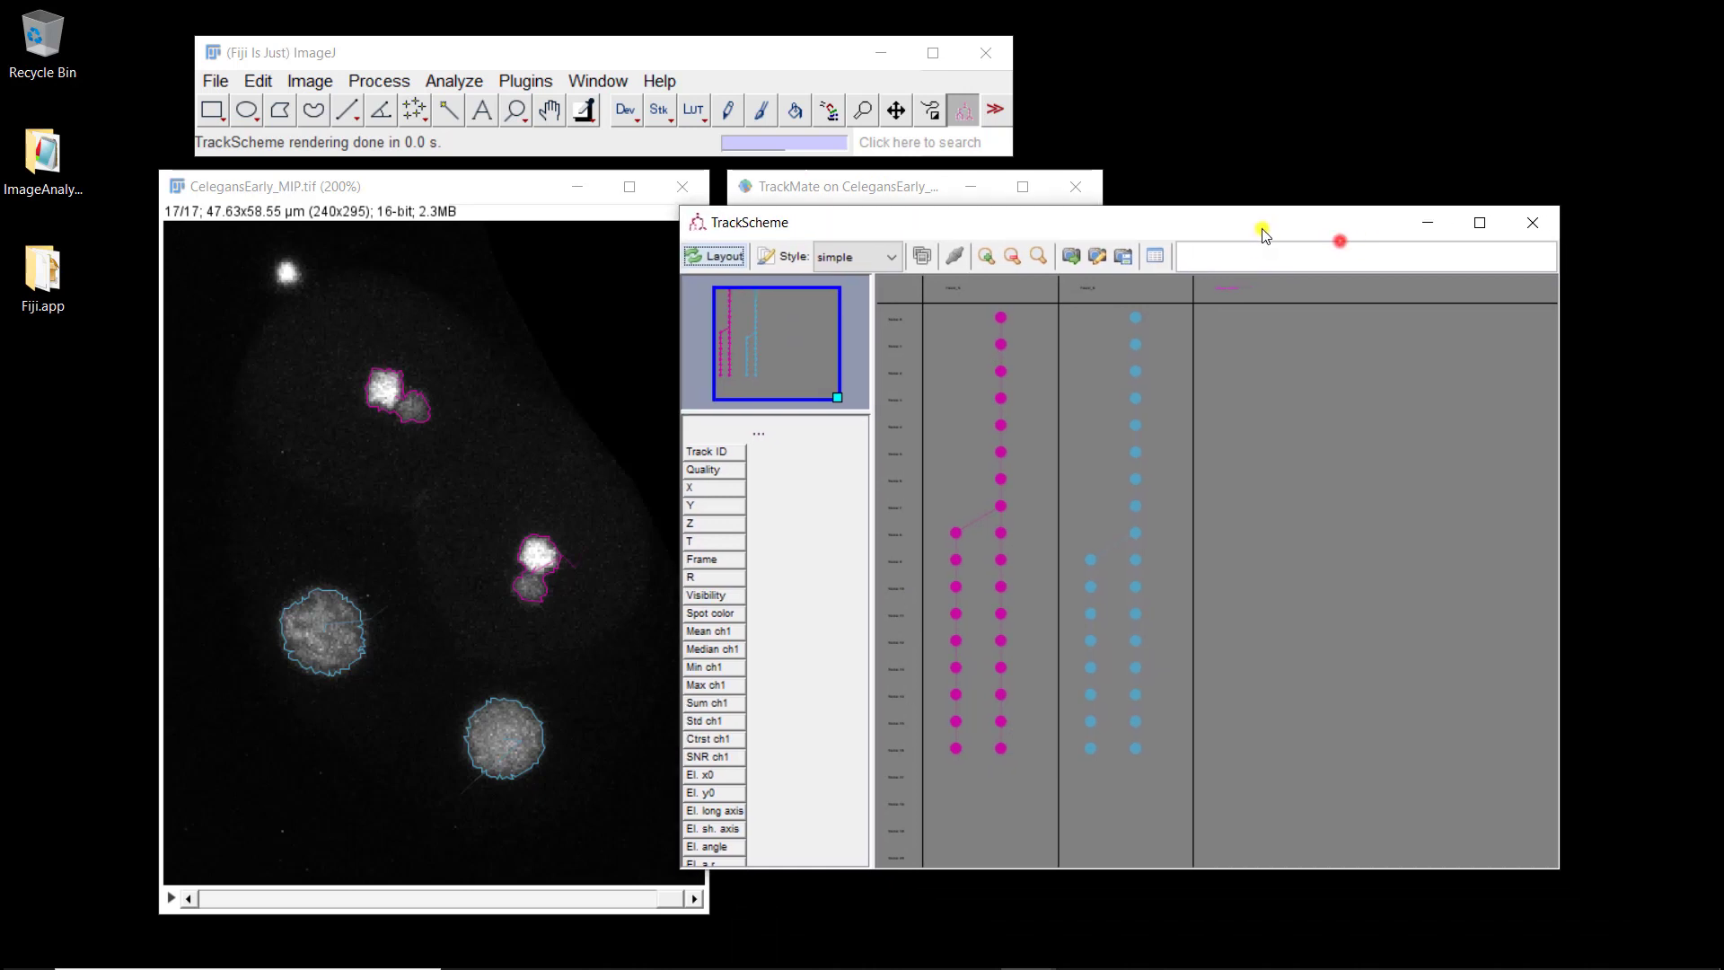
click(1536, 224)
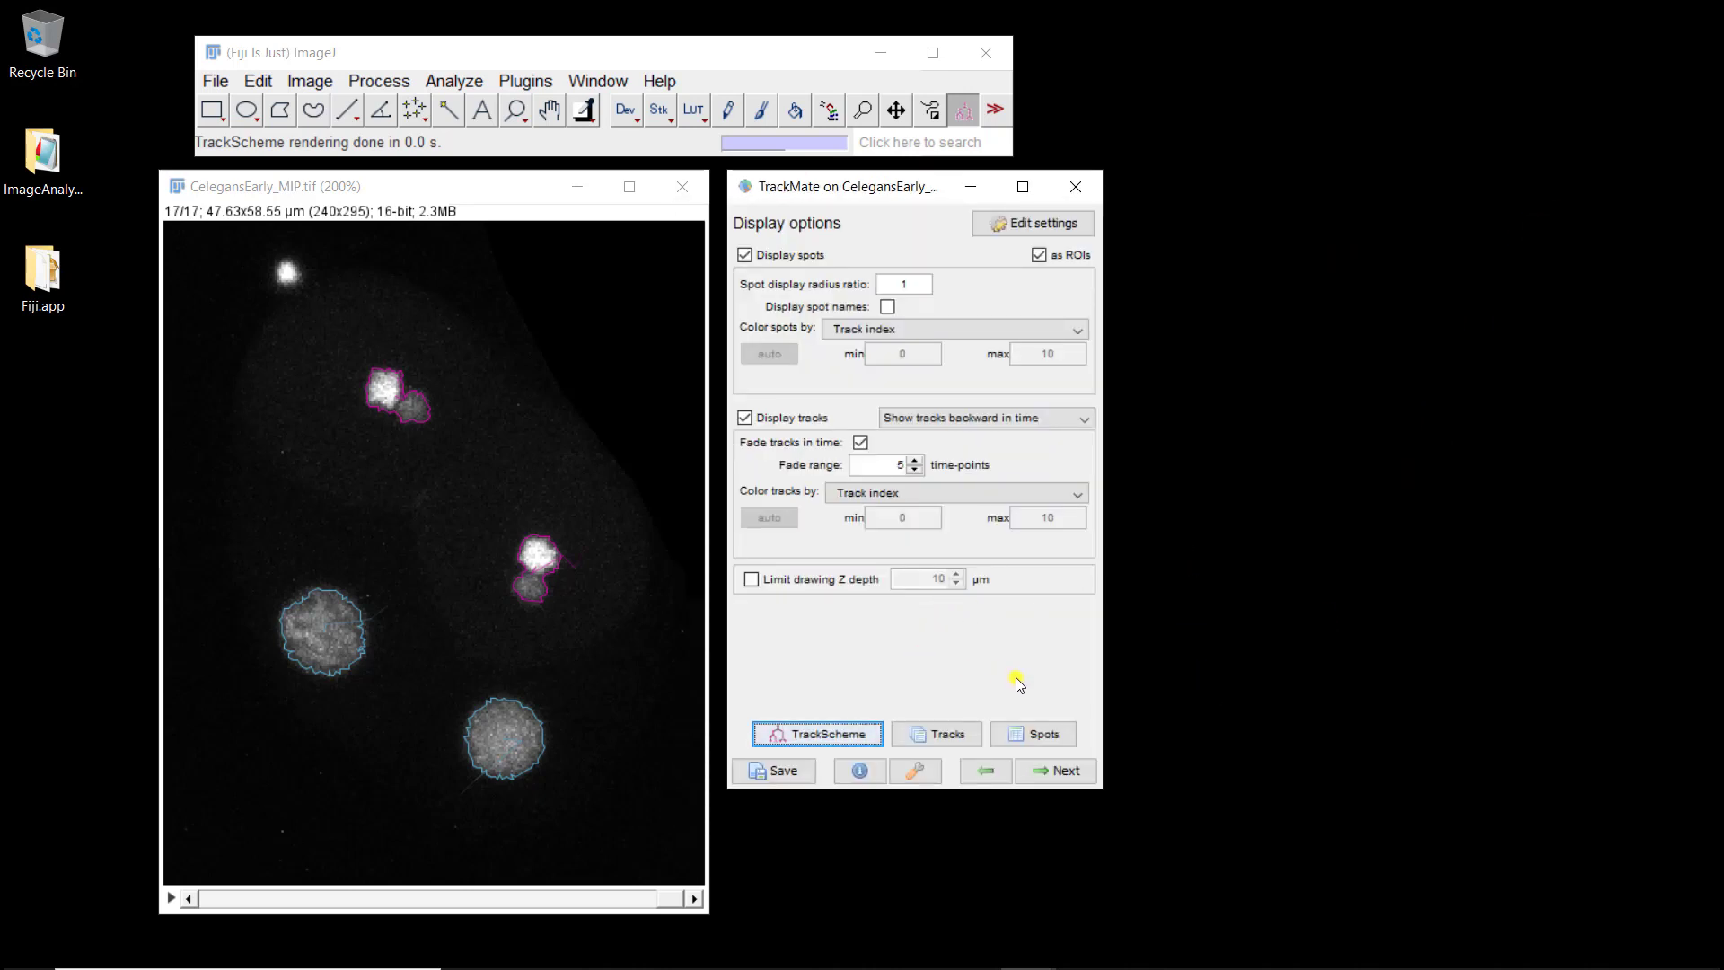
- Plot the spot features Mean intensity ch1 and Area against T, and enlarge the plot window beside the image
click(1052, 772)
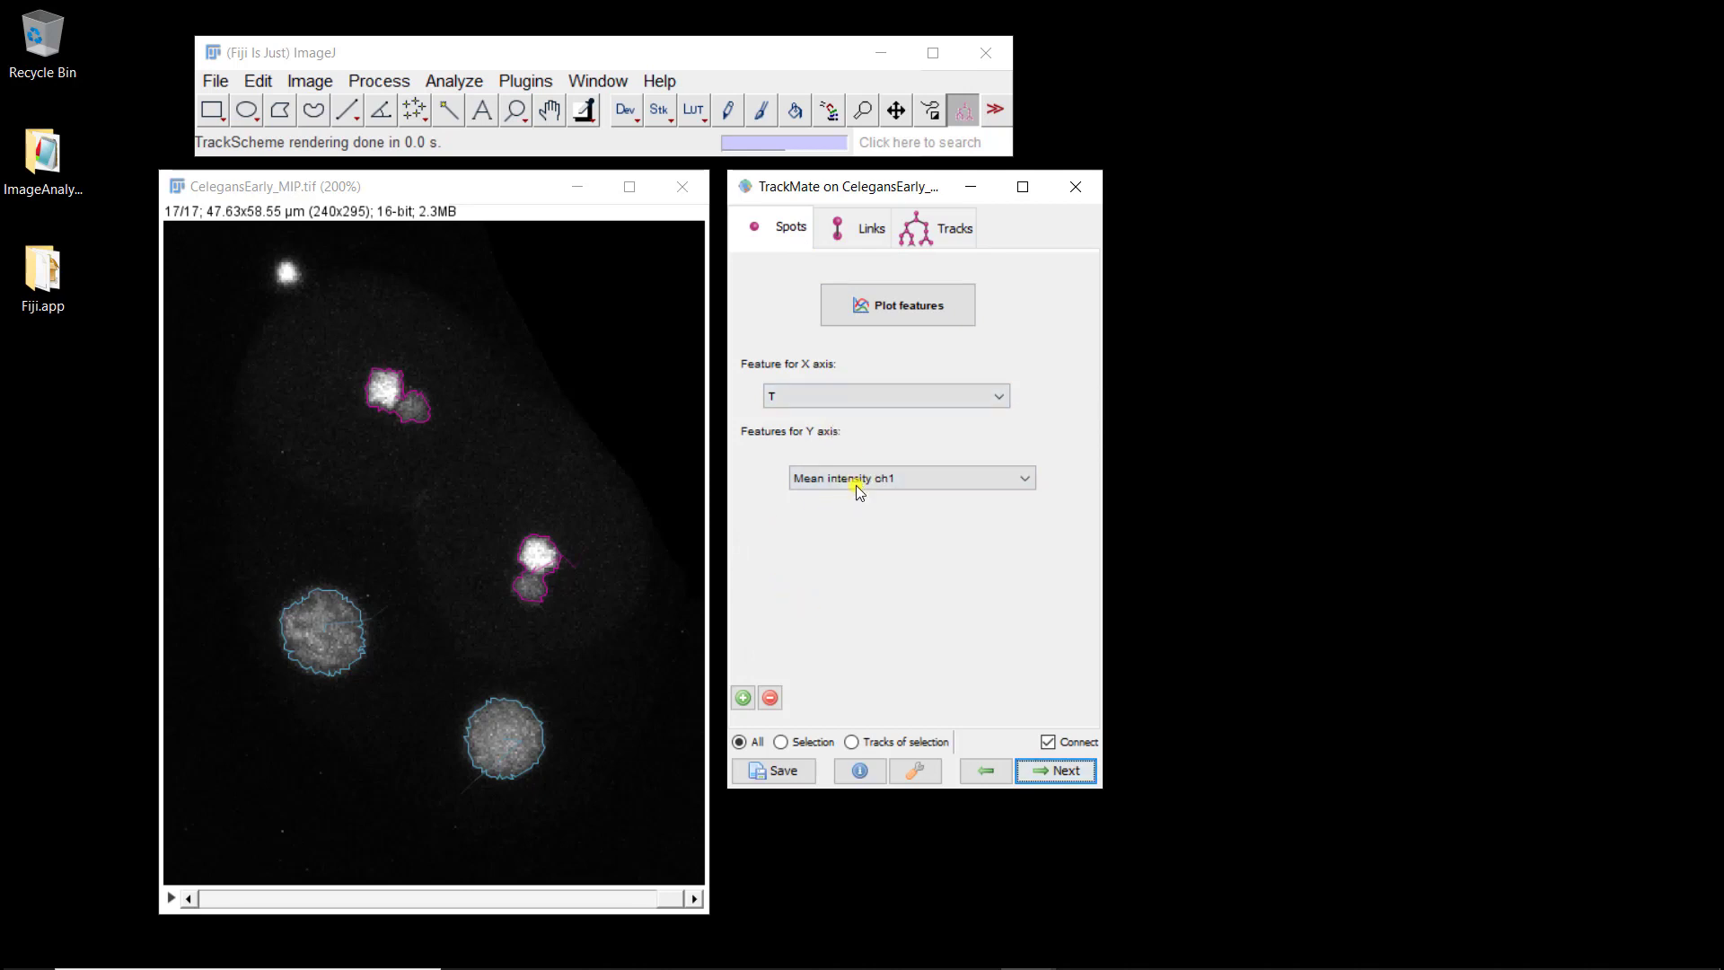
click(744, 698)
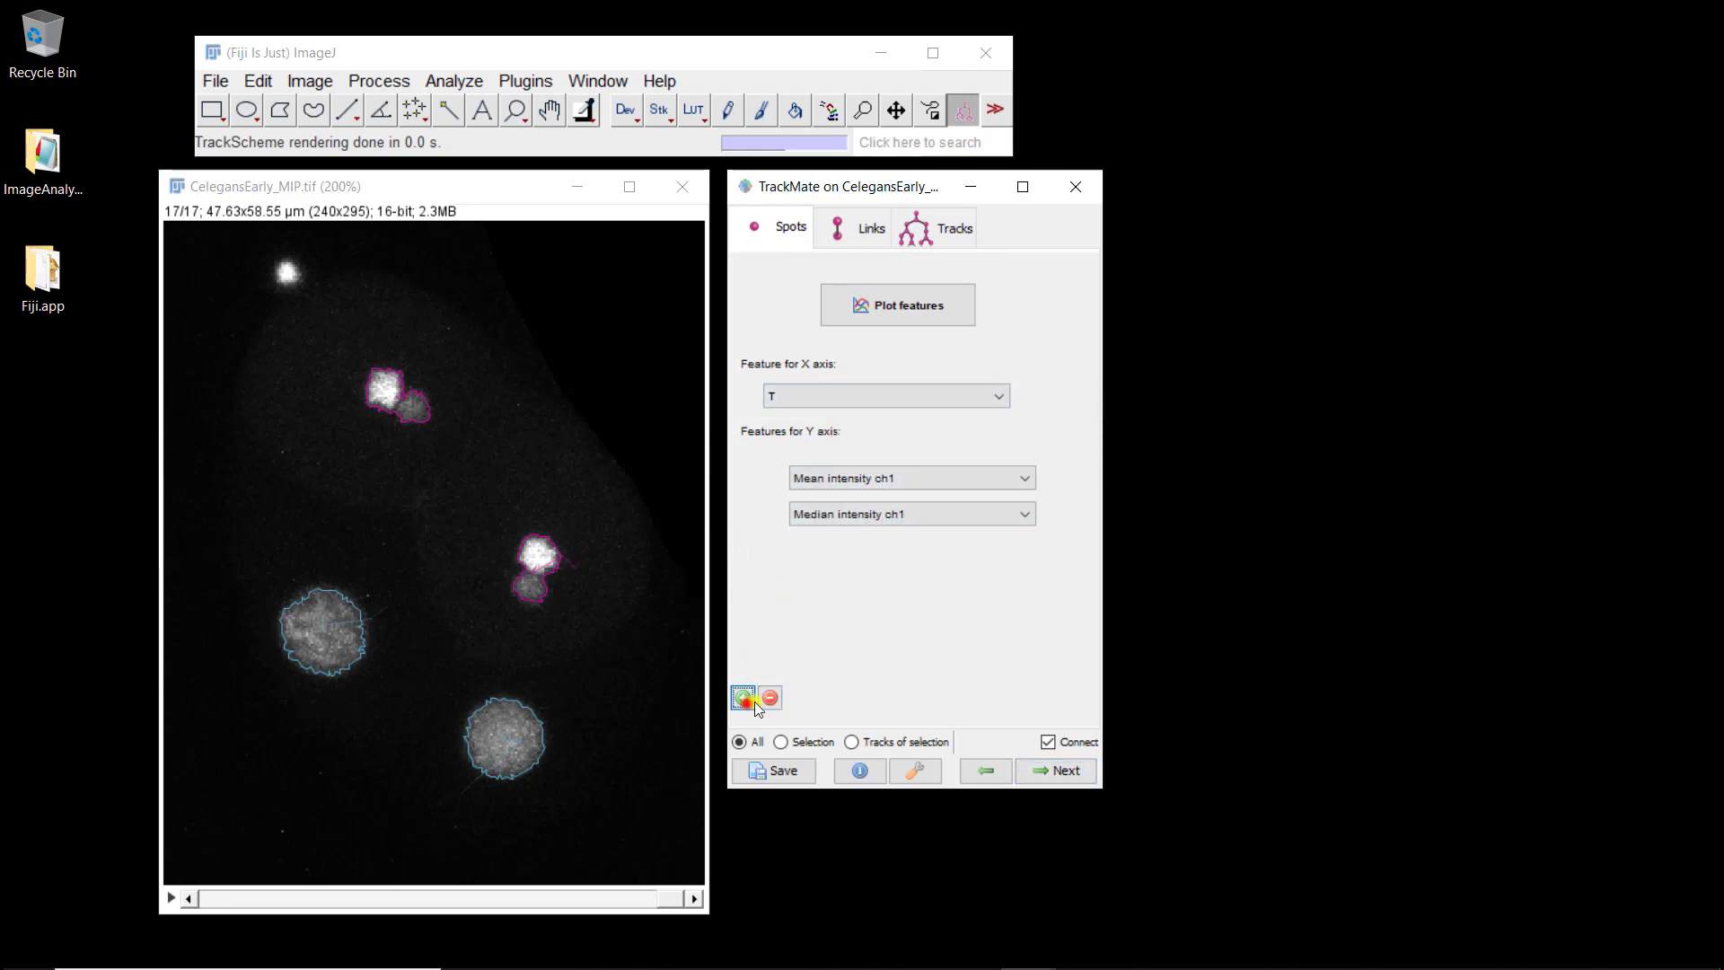
click(894, 515)
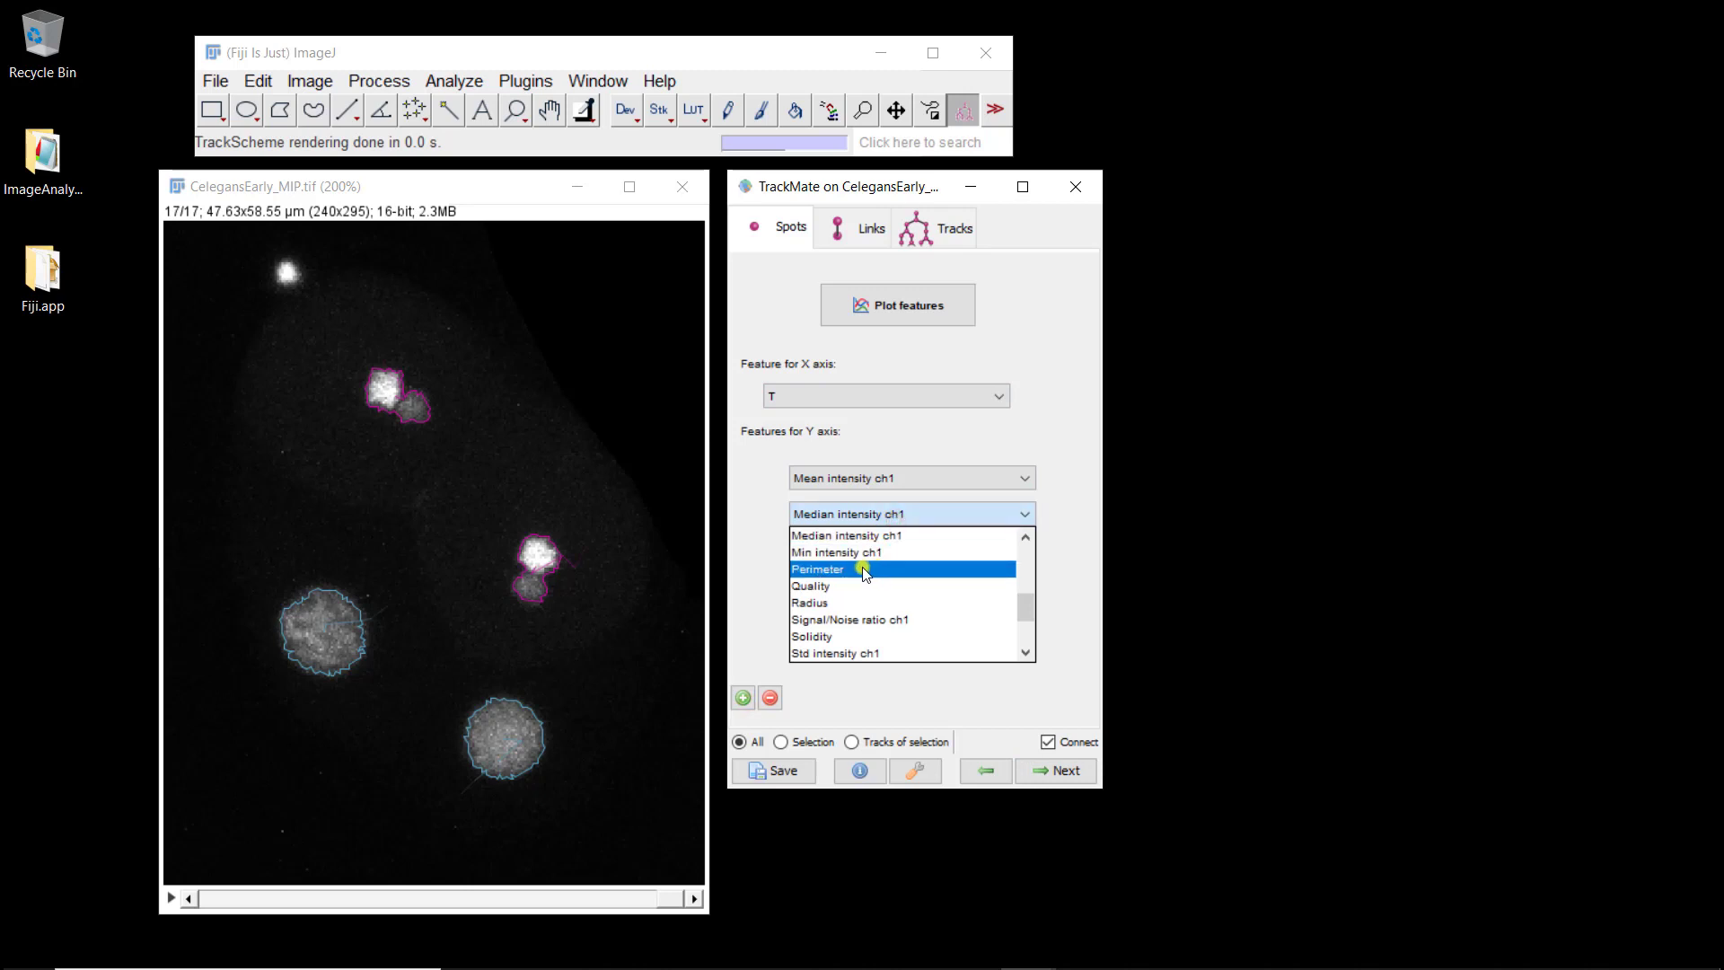
scroll(863, 572, down, 5)
scroll(830, 575, up, 7)
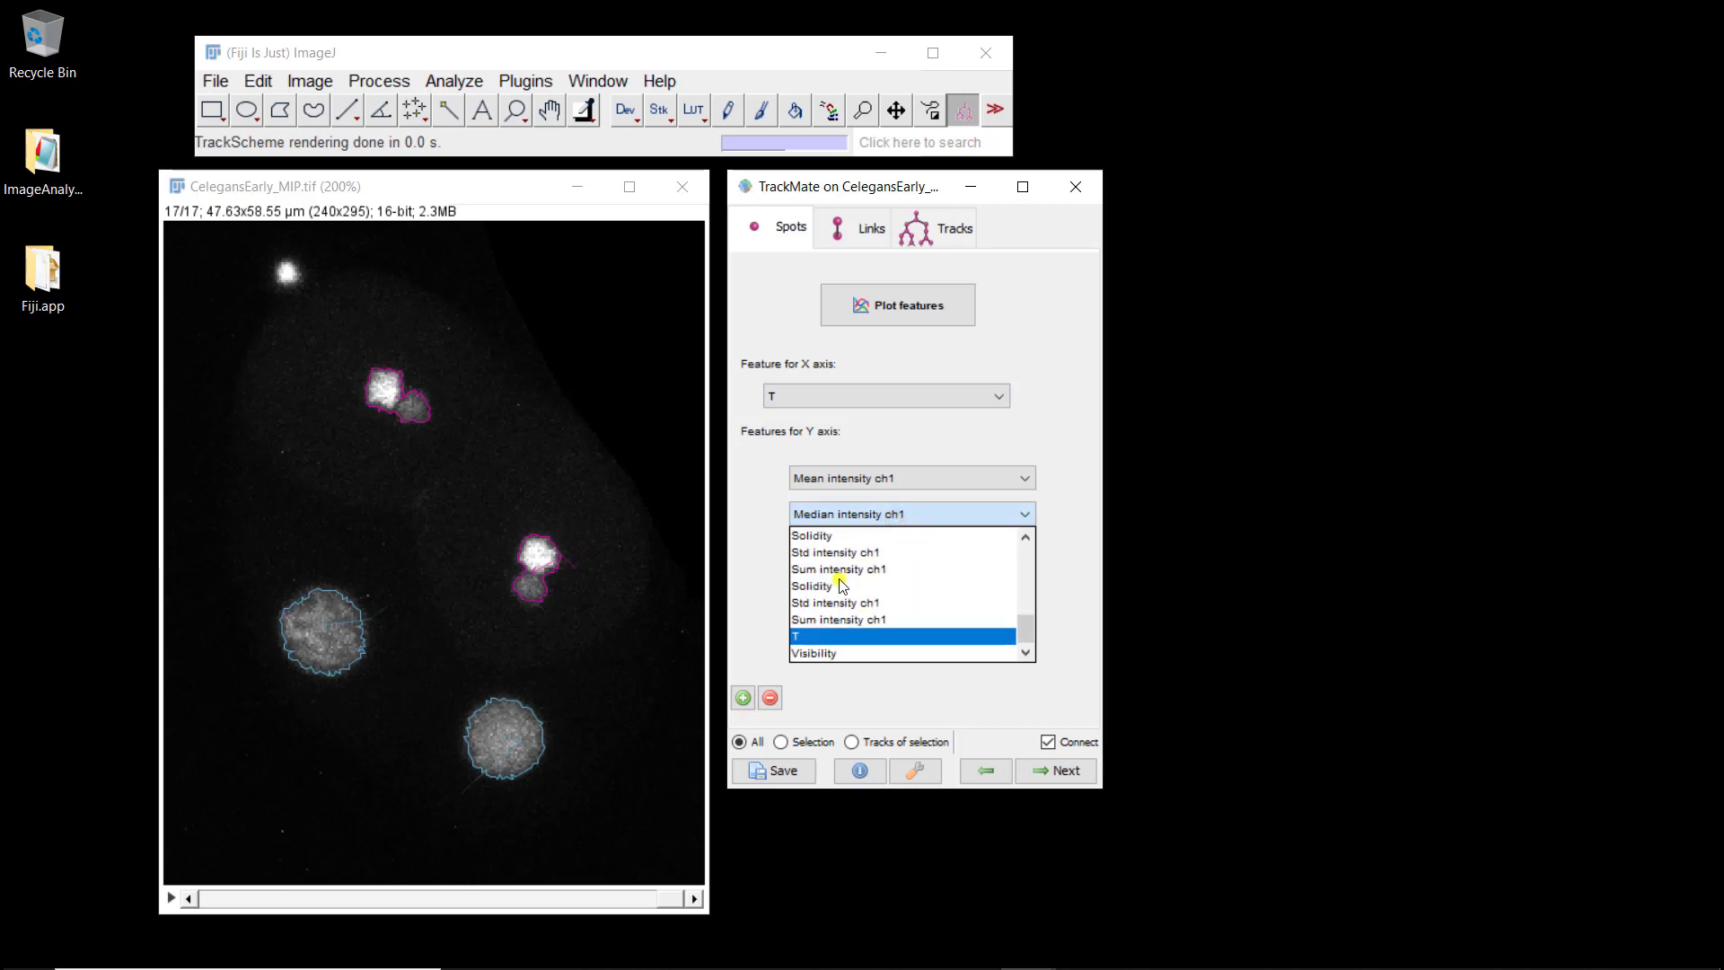
click(812, 536)
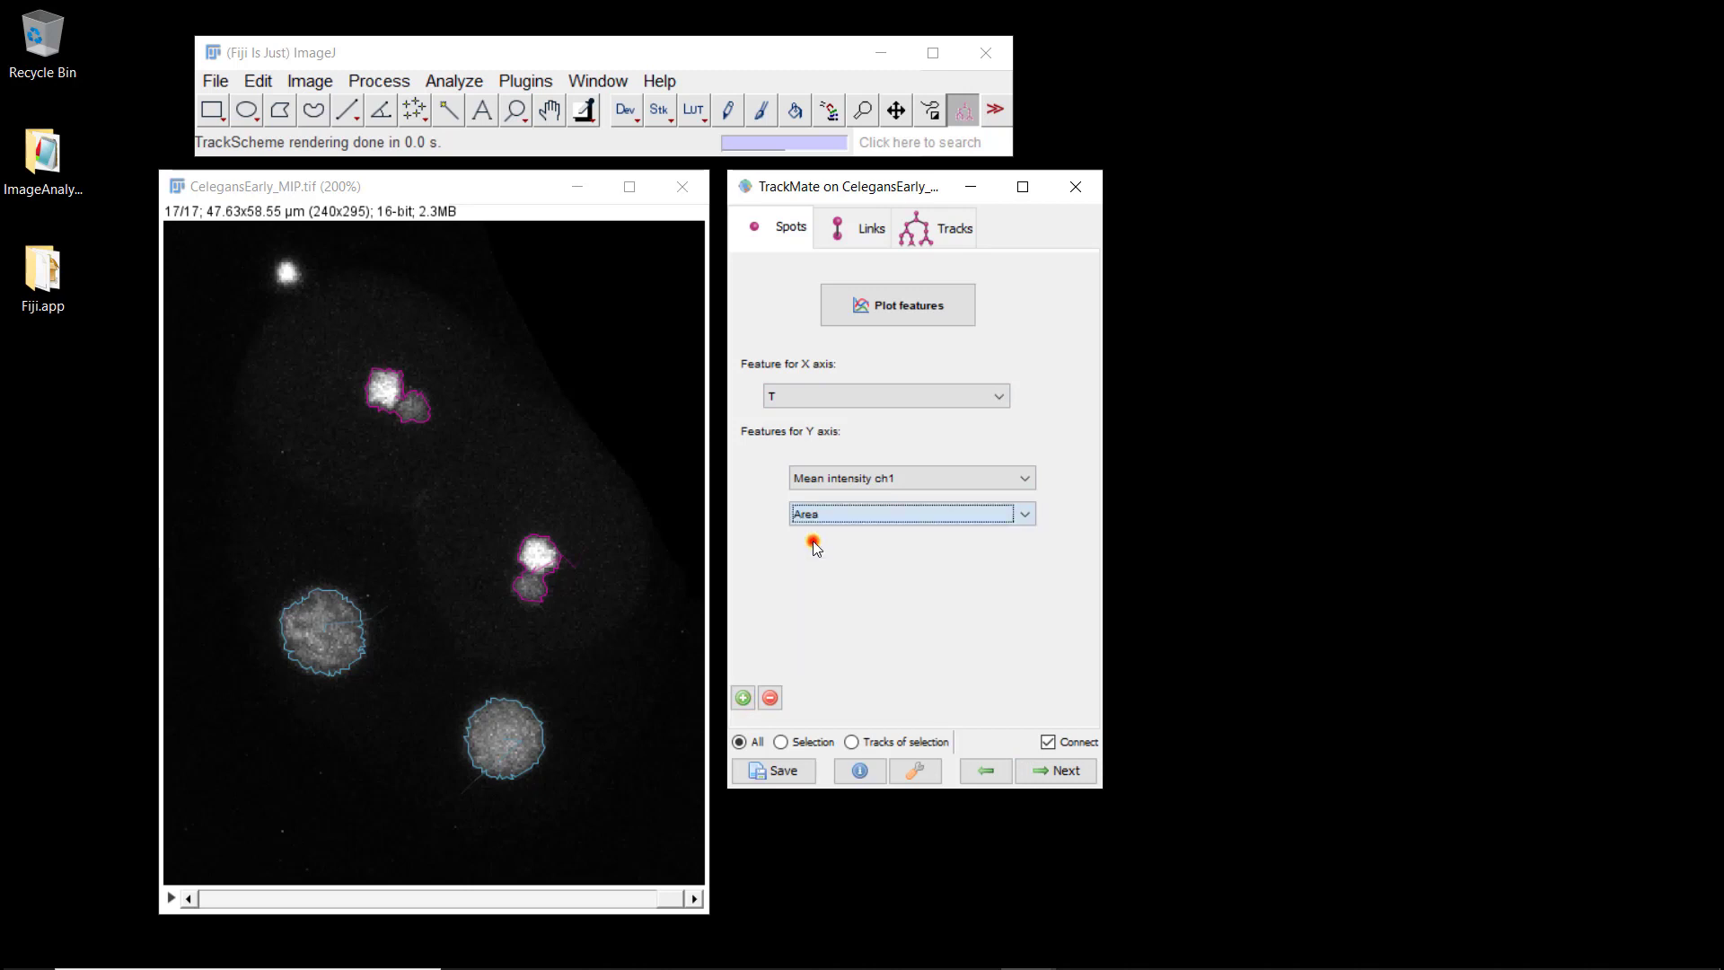
click(906, 307)
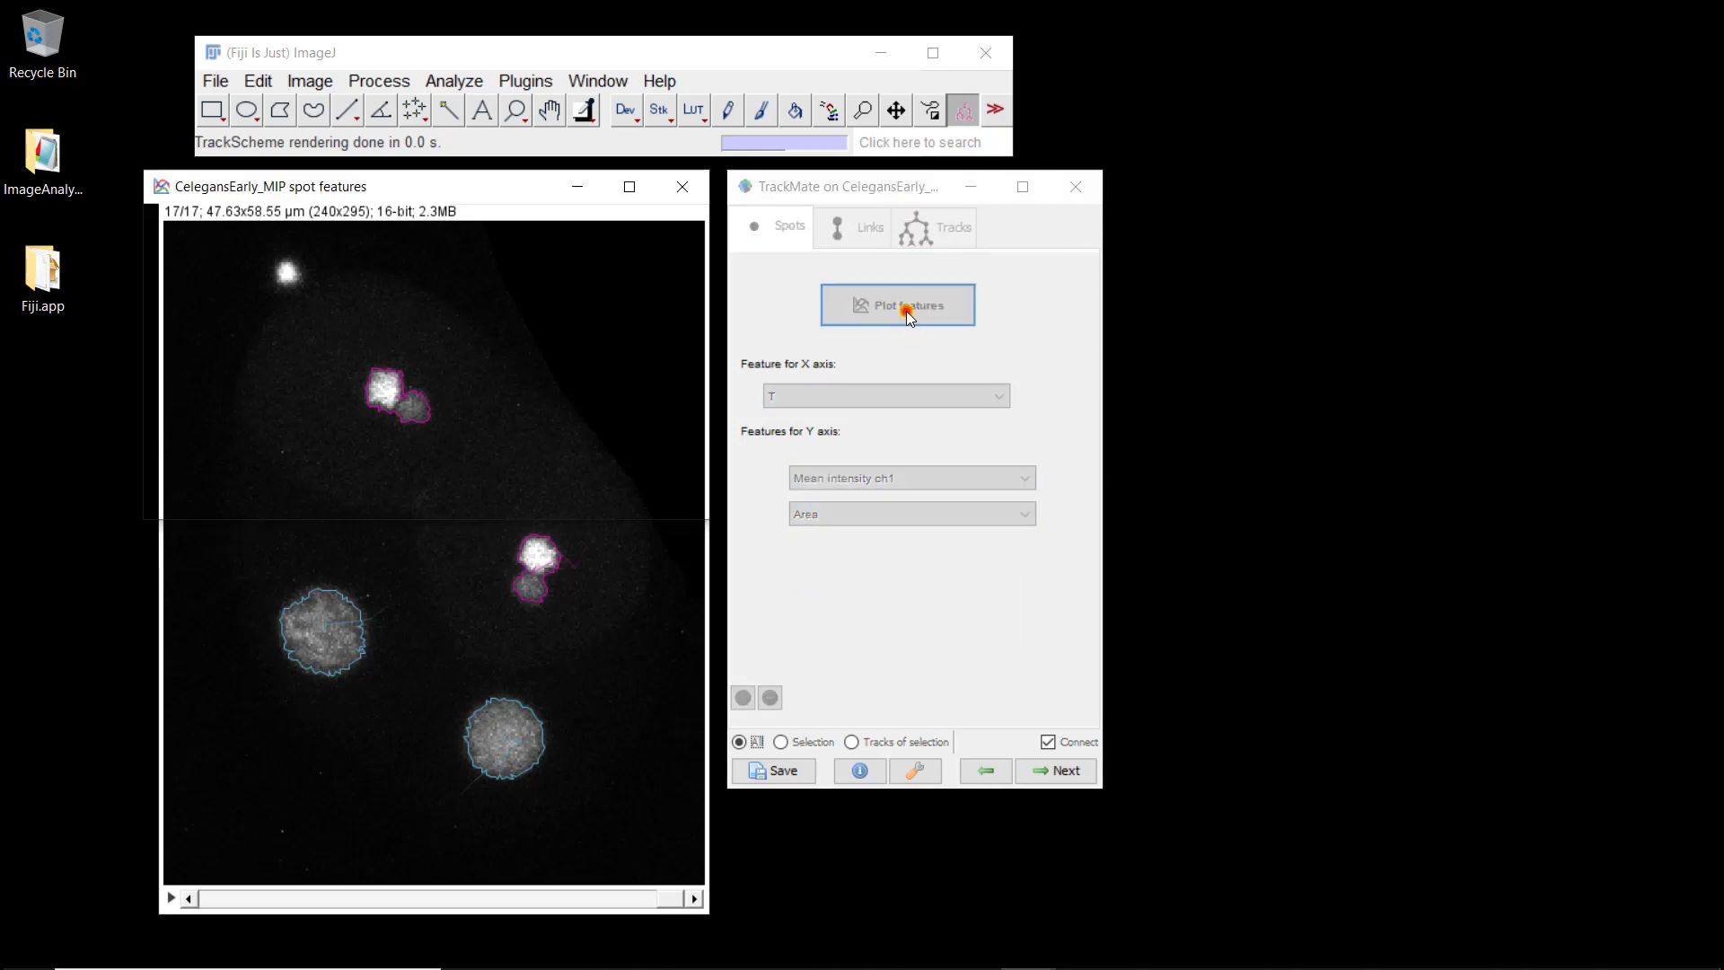
drag(454, 179, 1216, 185)
drag(1158, 527, 1128, 856)
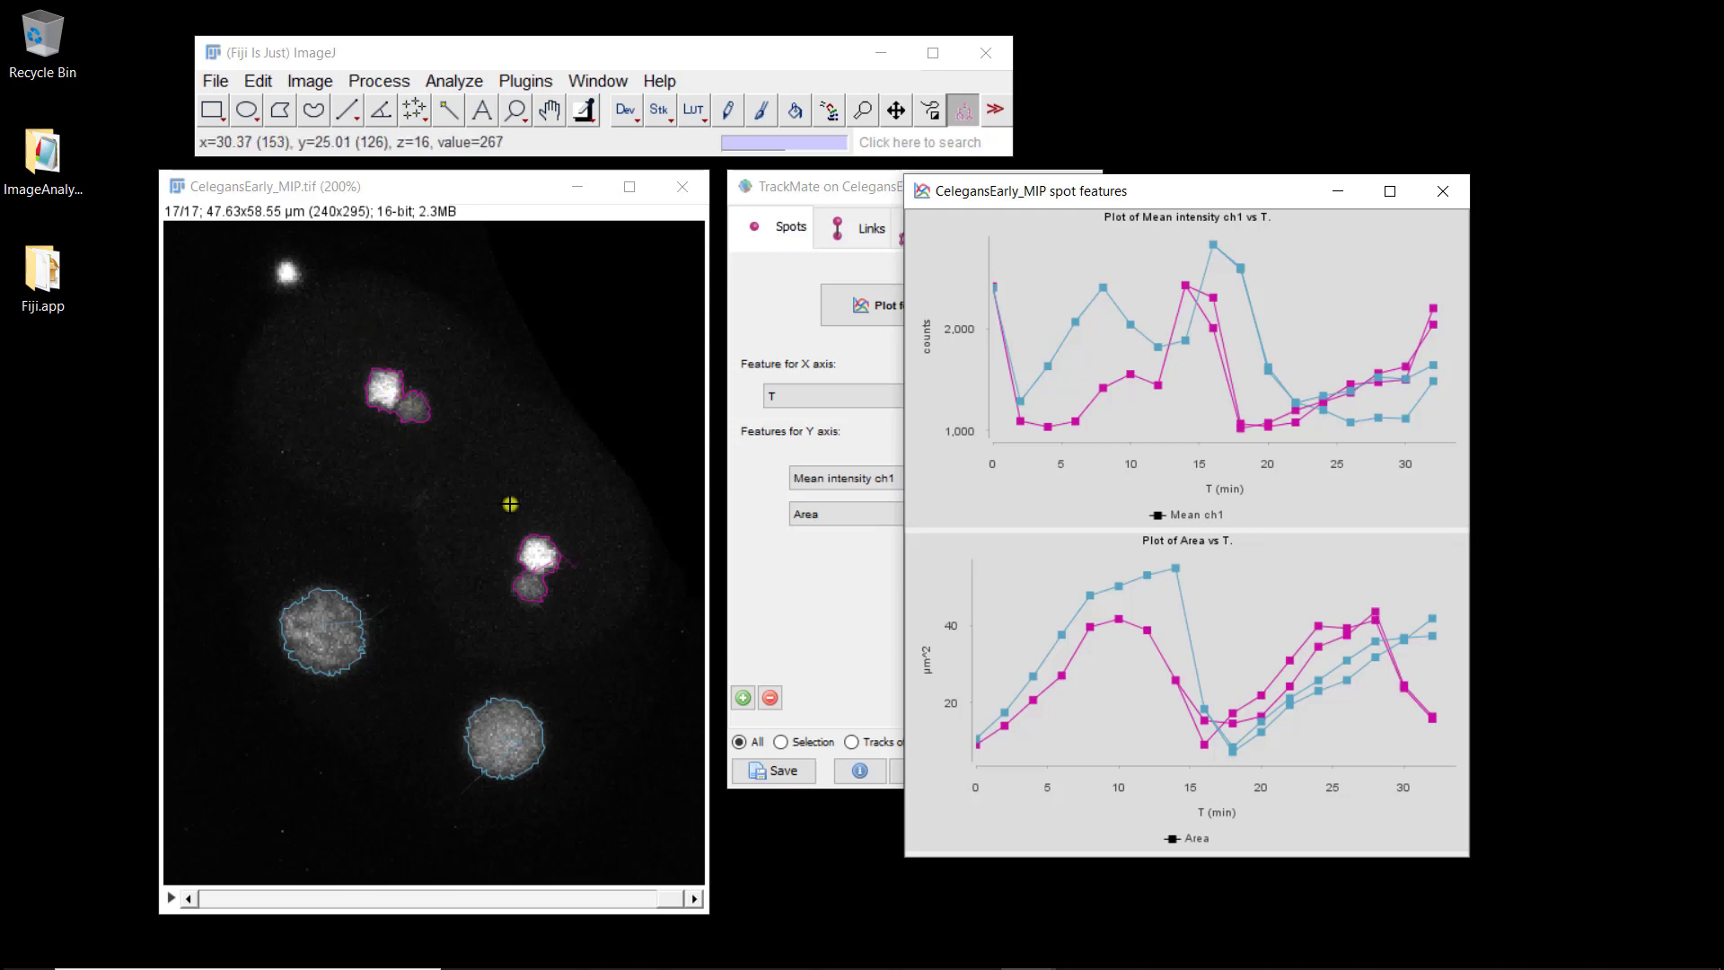
- Compare the intensity and area curves with the nuclei around the division frames, and close the spot feature plots
click(662, 898)
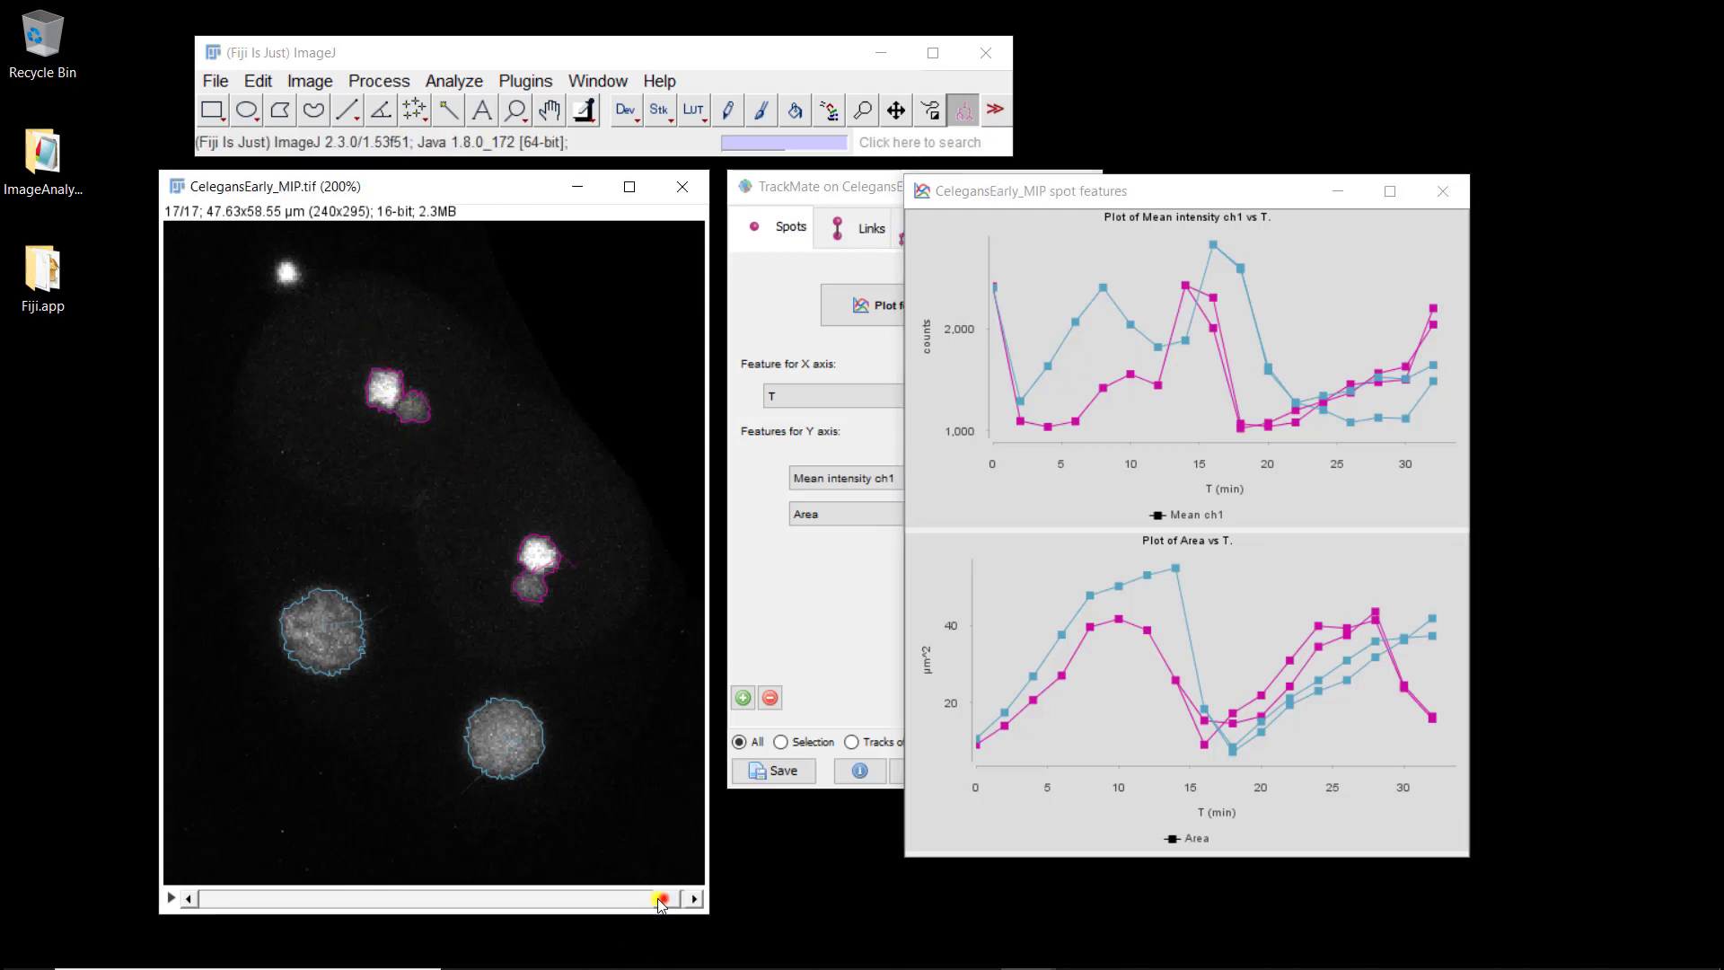
drag(662, 898, 454, 897)
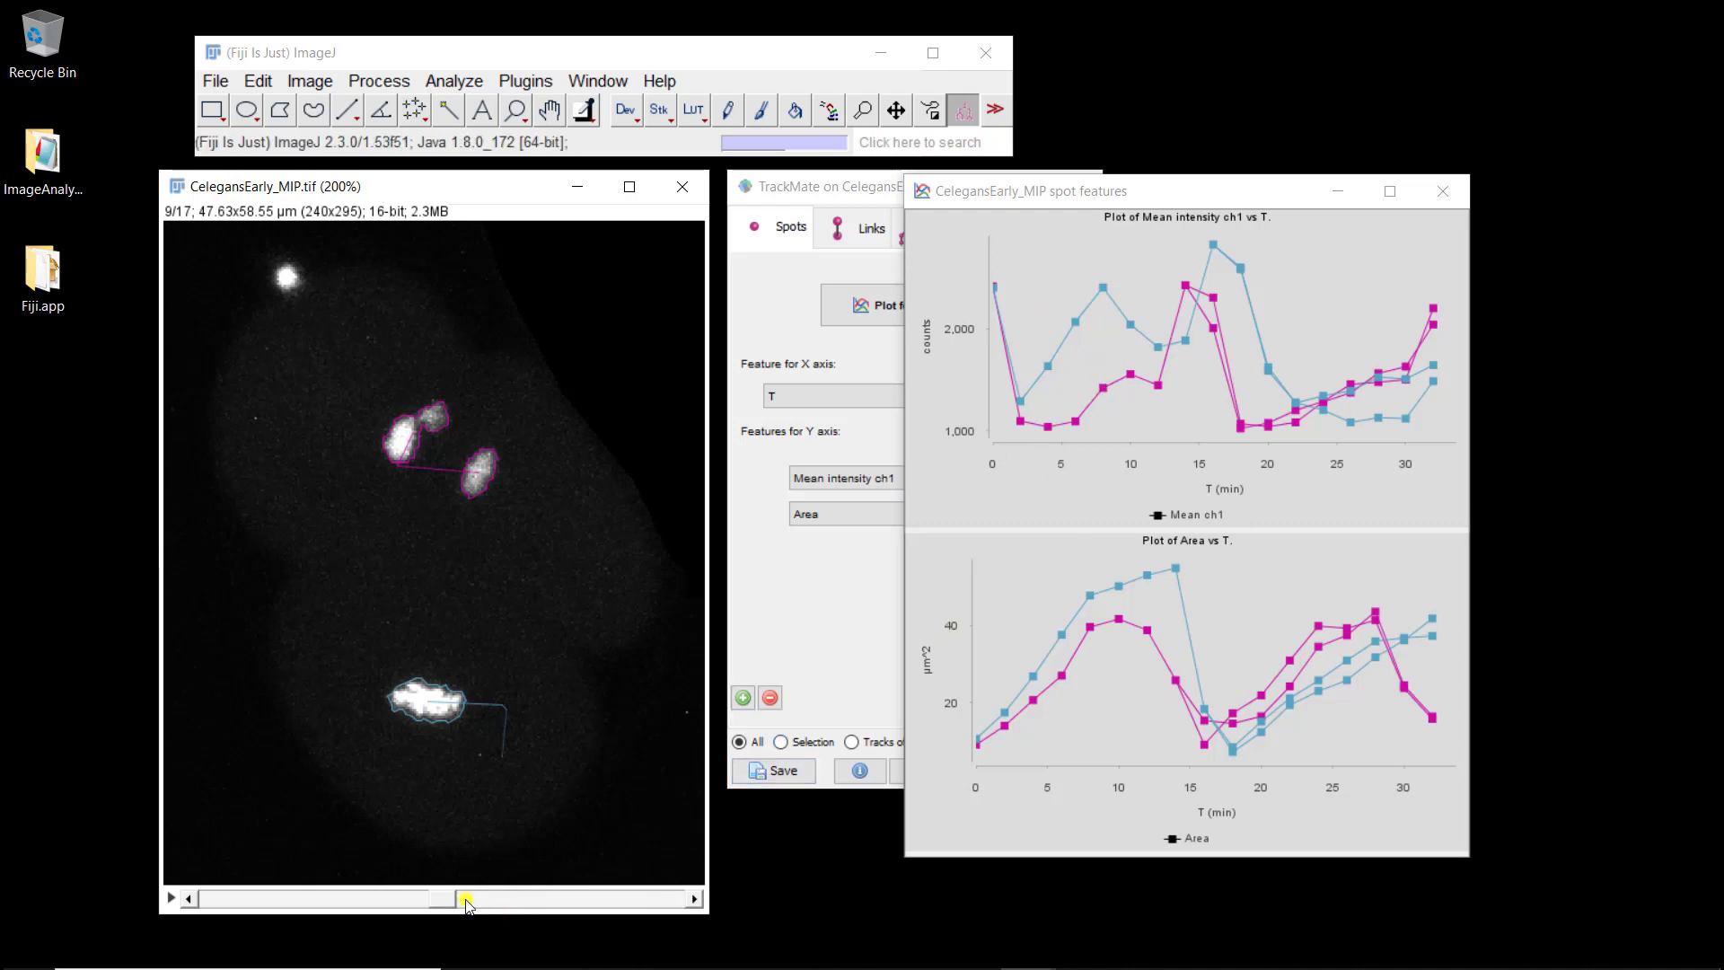
drag(445, 901, 523, 860)
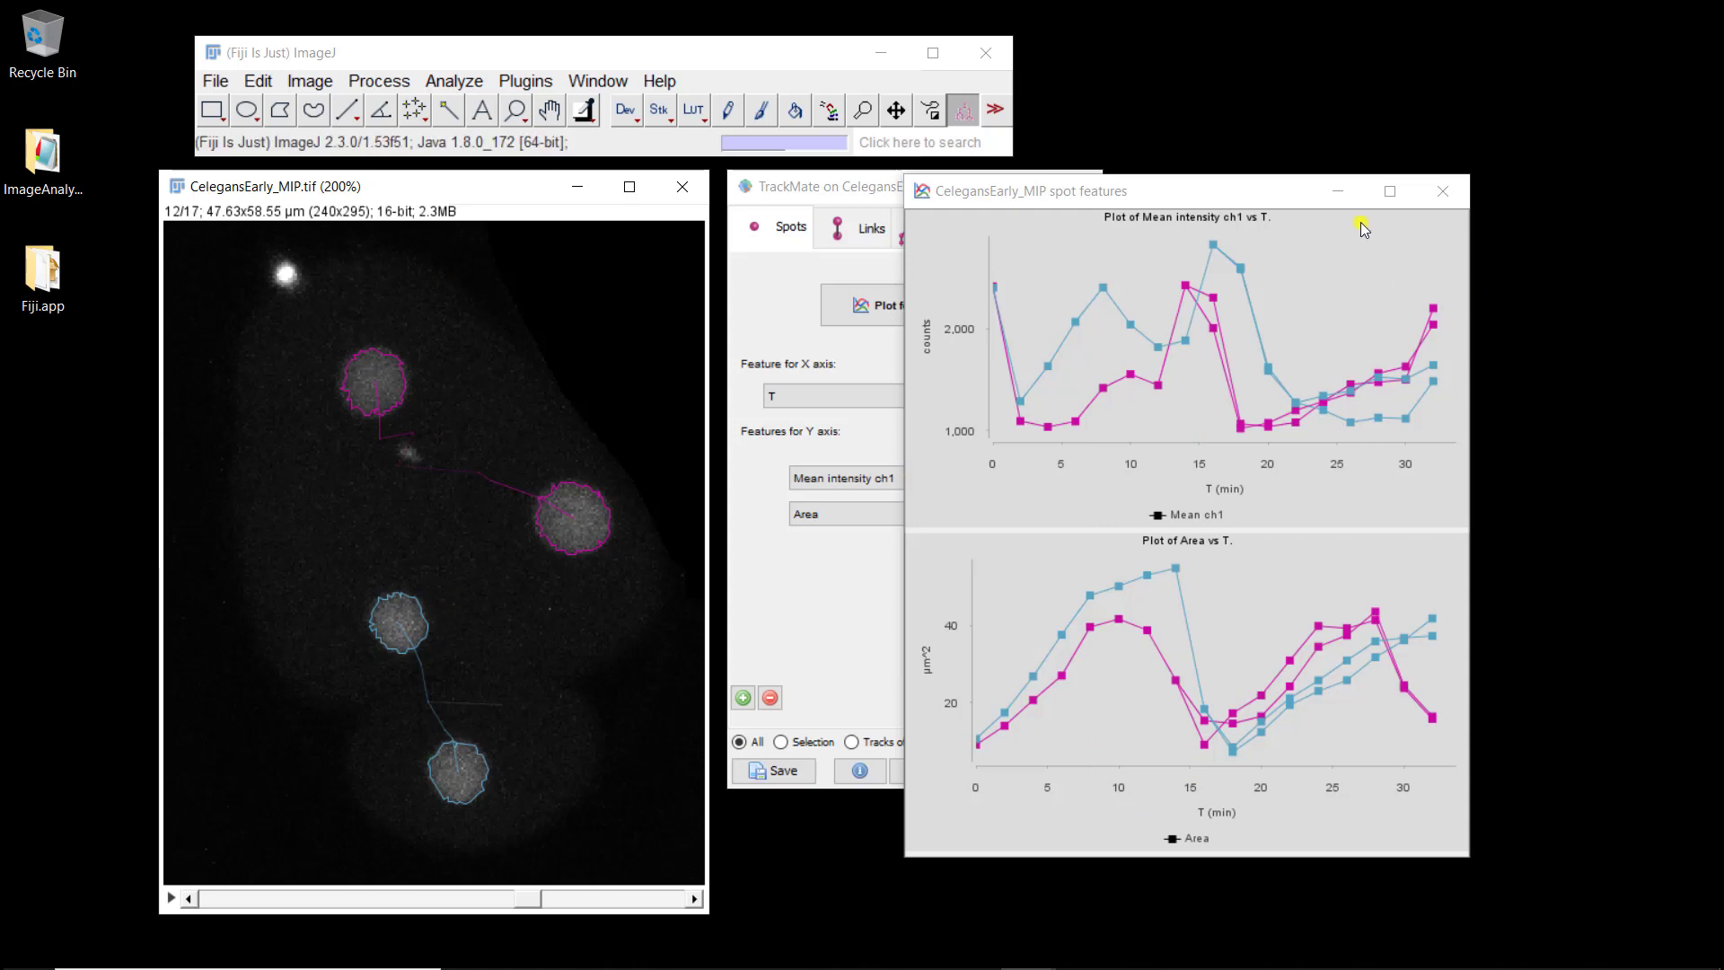
click(1446, 192)
click(1446, 192)
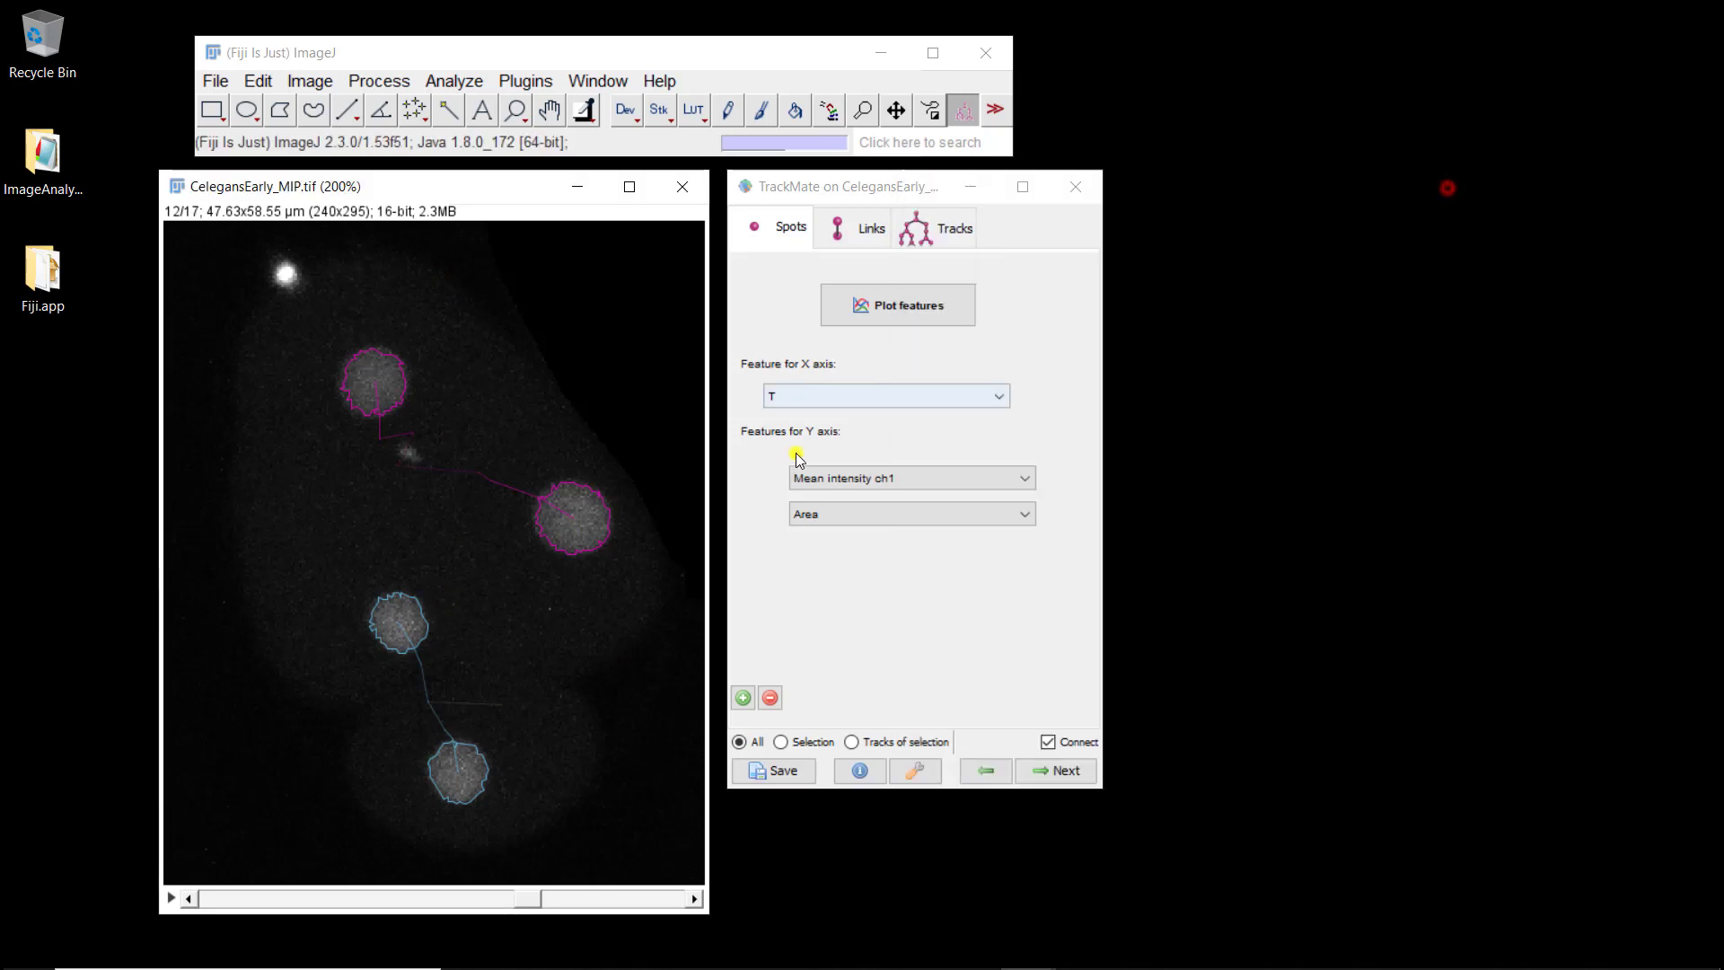
- Plot the links' Displacement against Edge time, compare it with the image frames, and close the plot
click(843, 228)
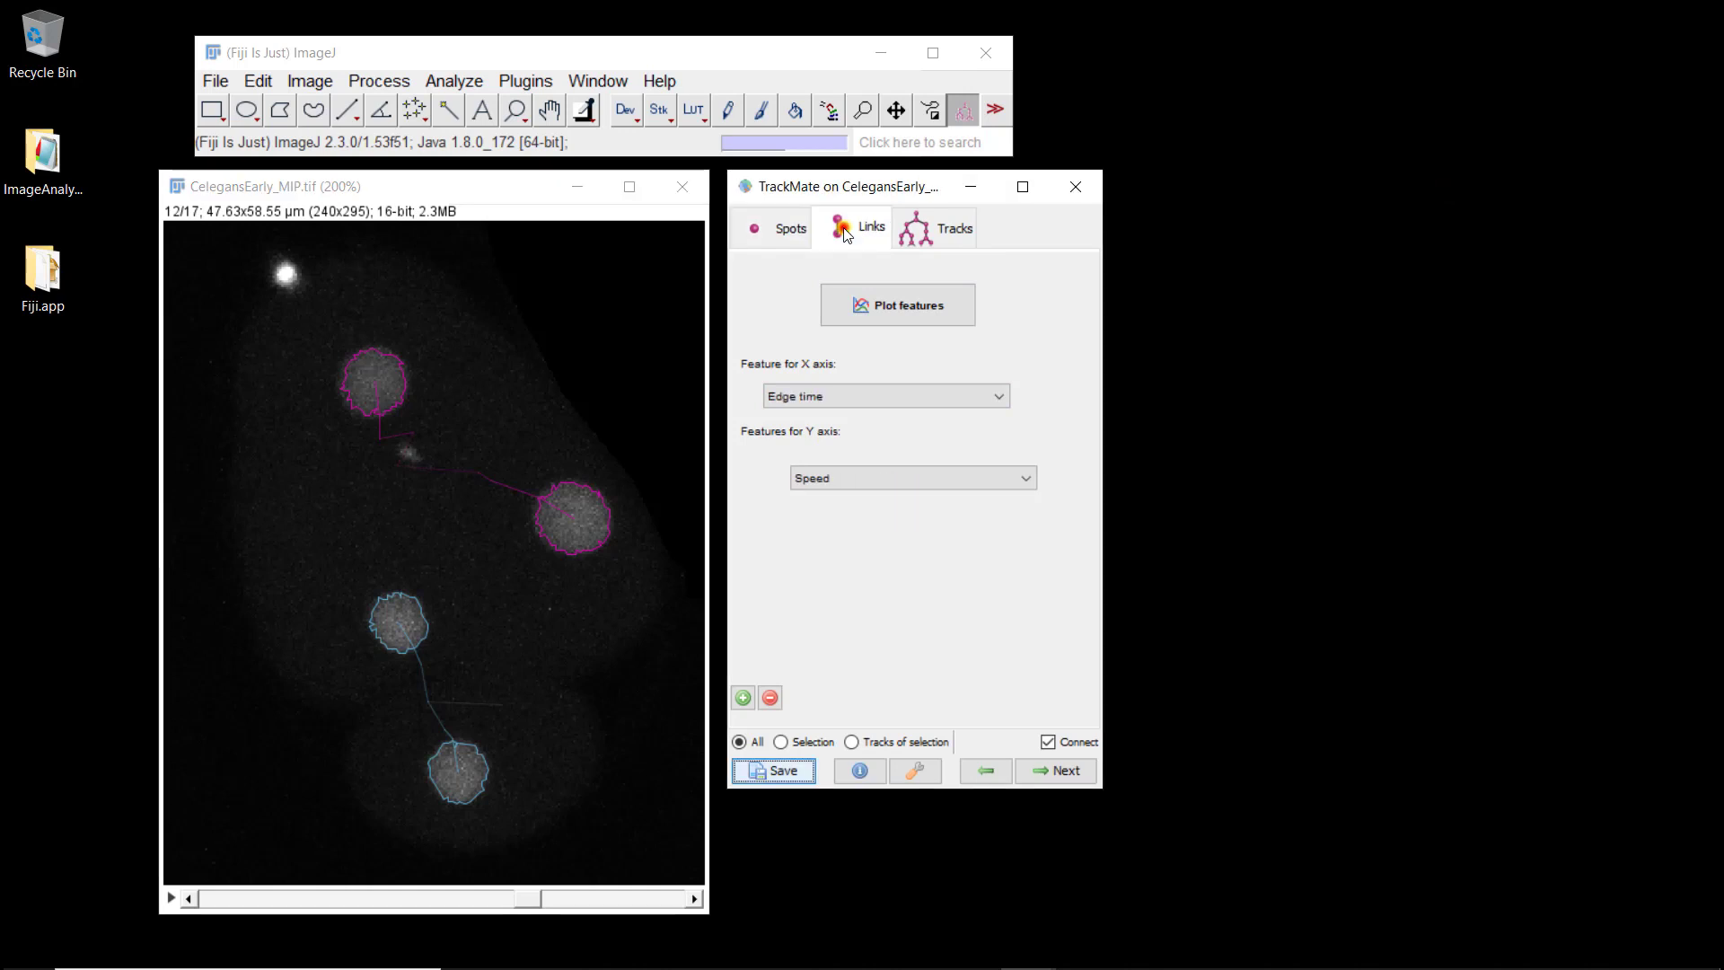
click(874, 477)
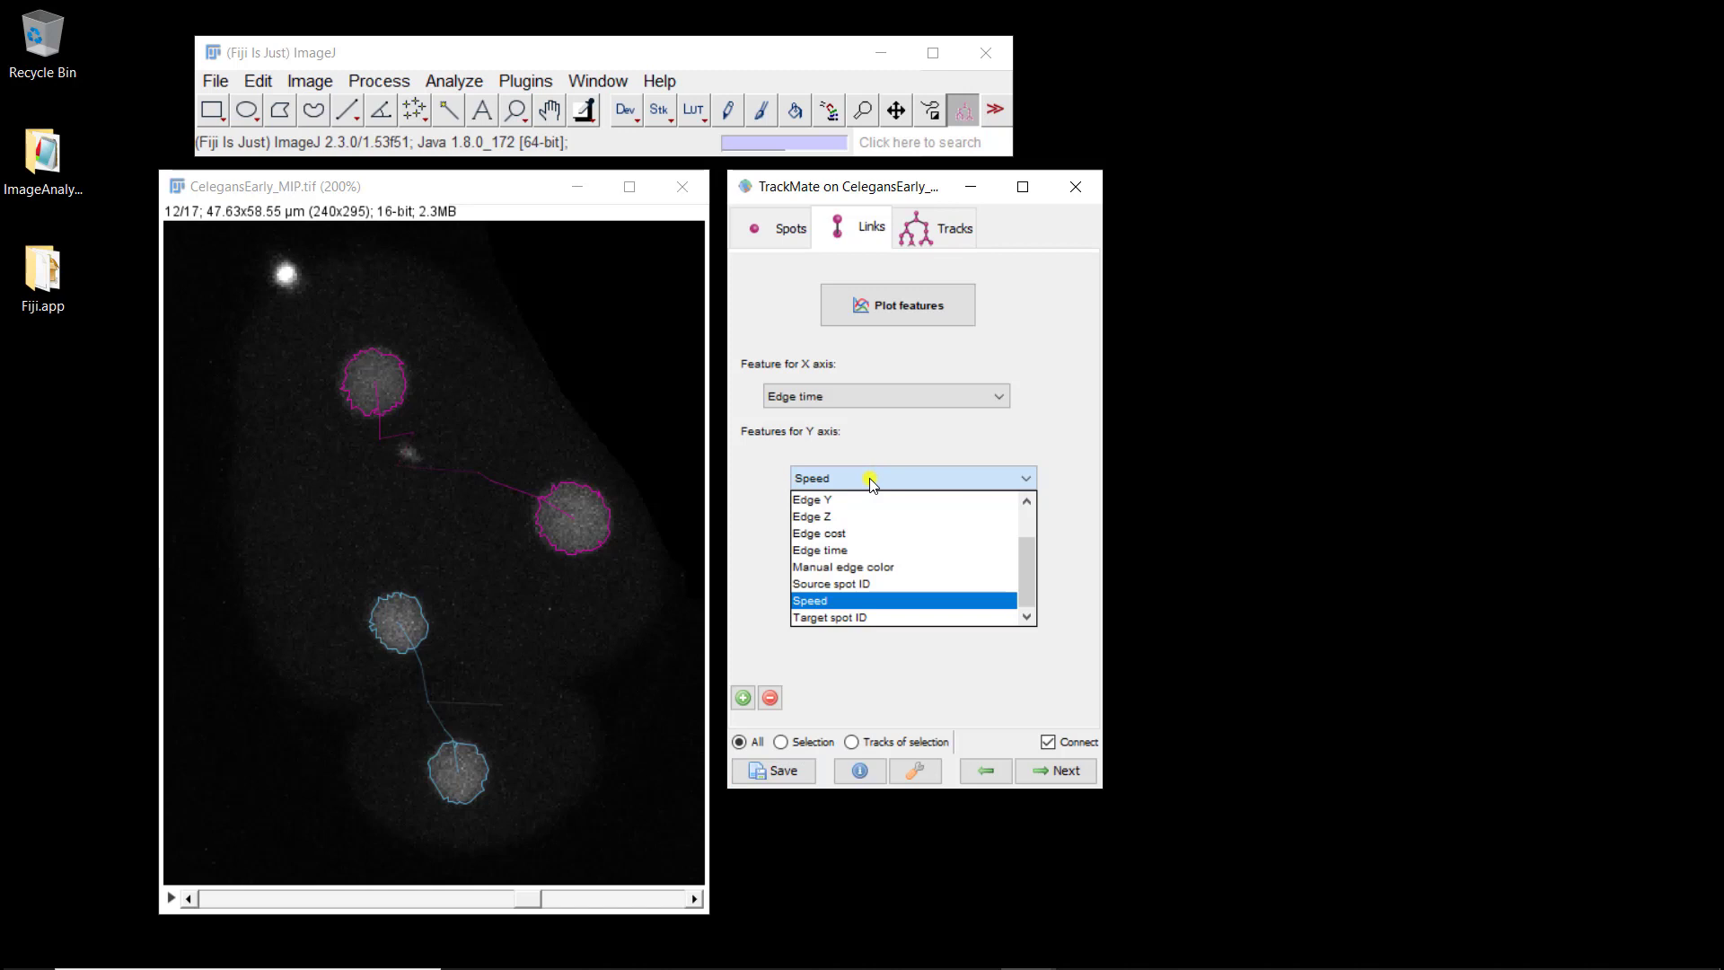
scroll(869, 568, up, 1)
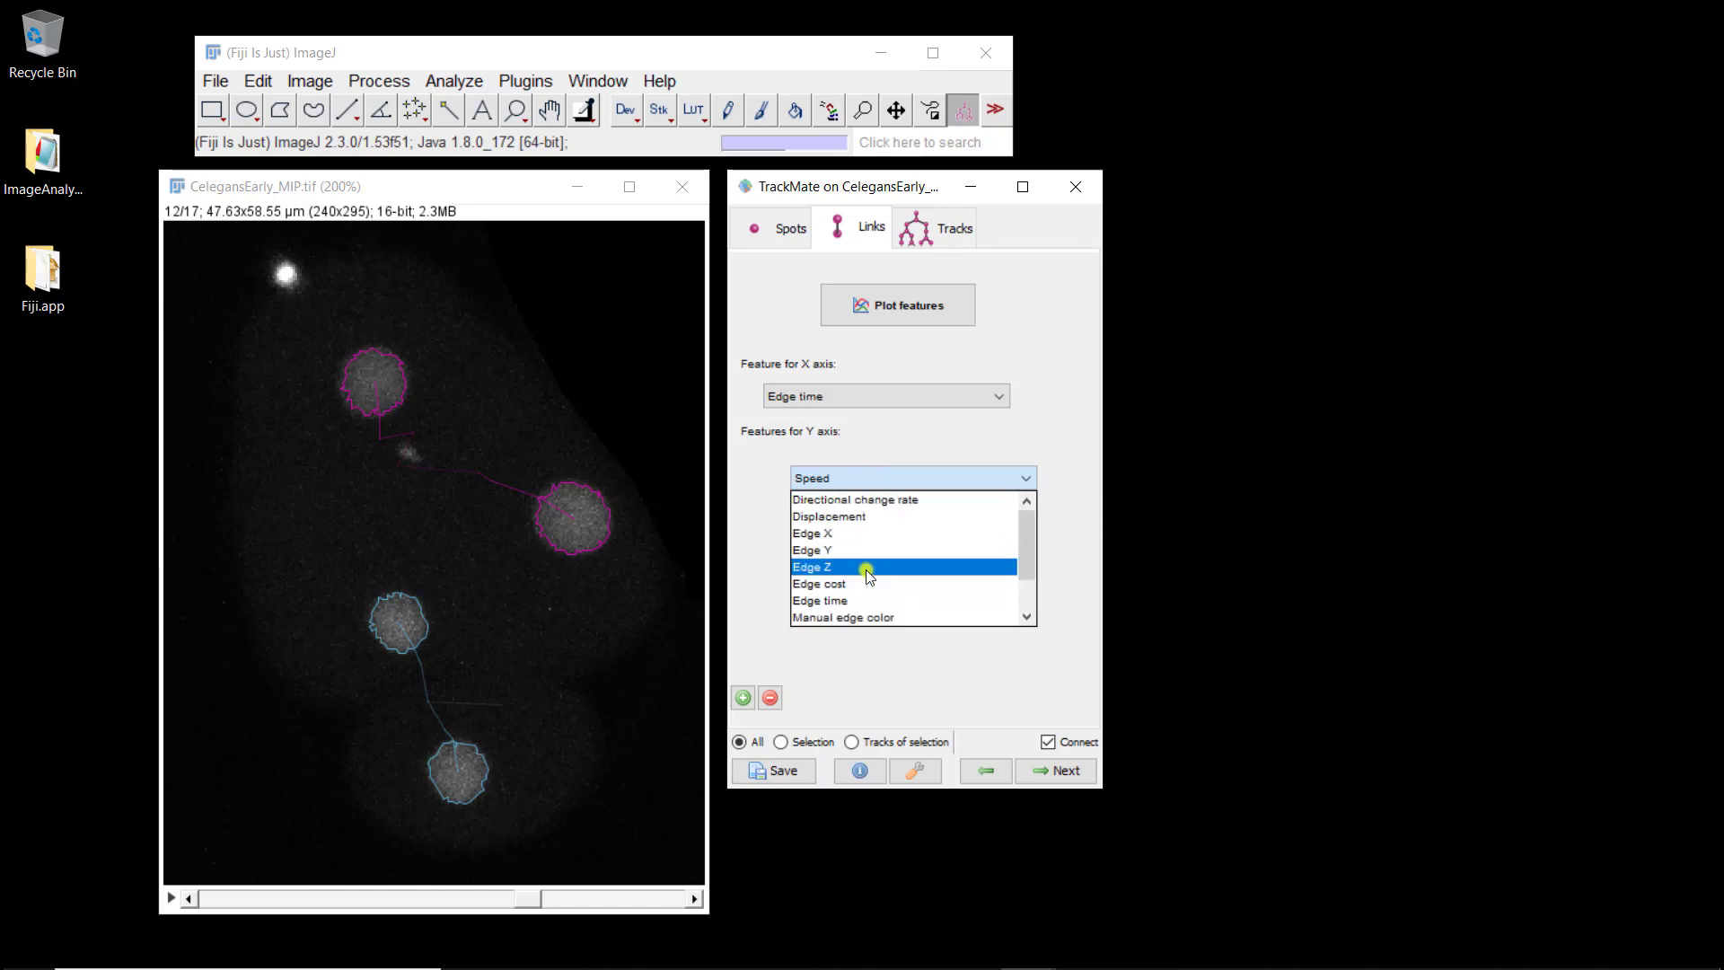
click(841, 517)
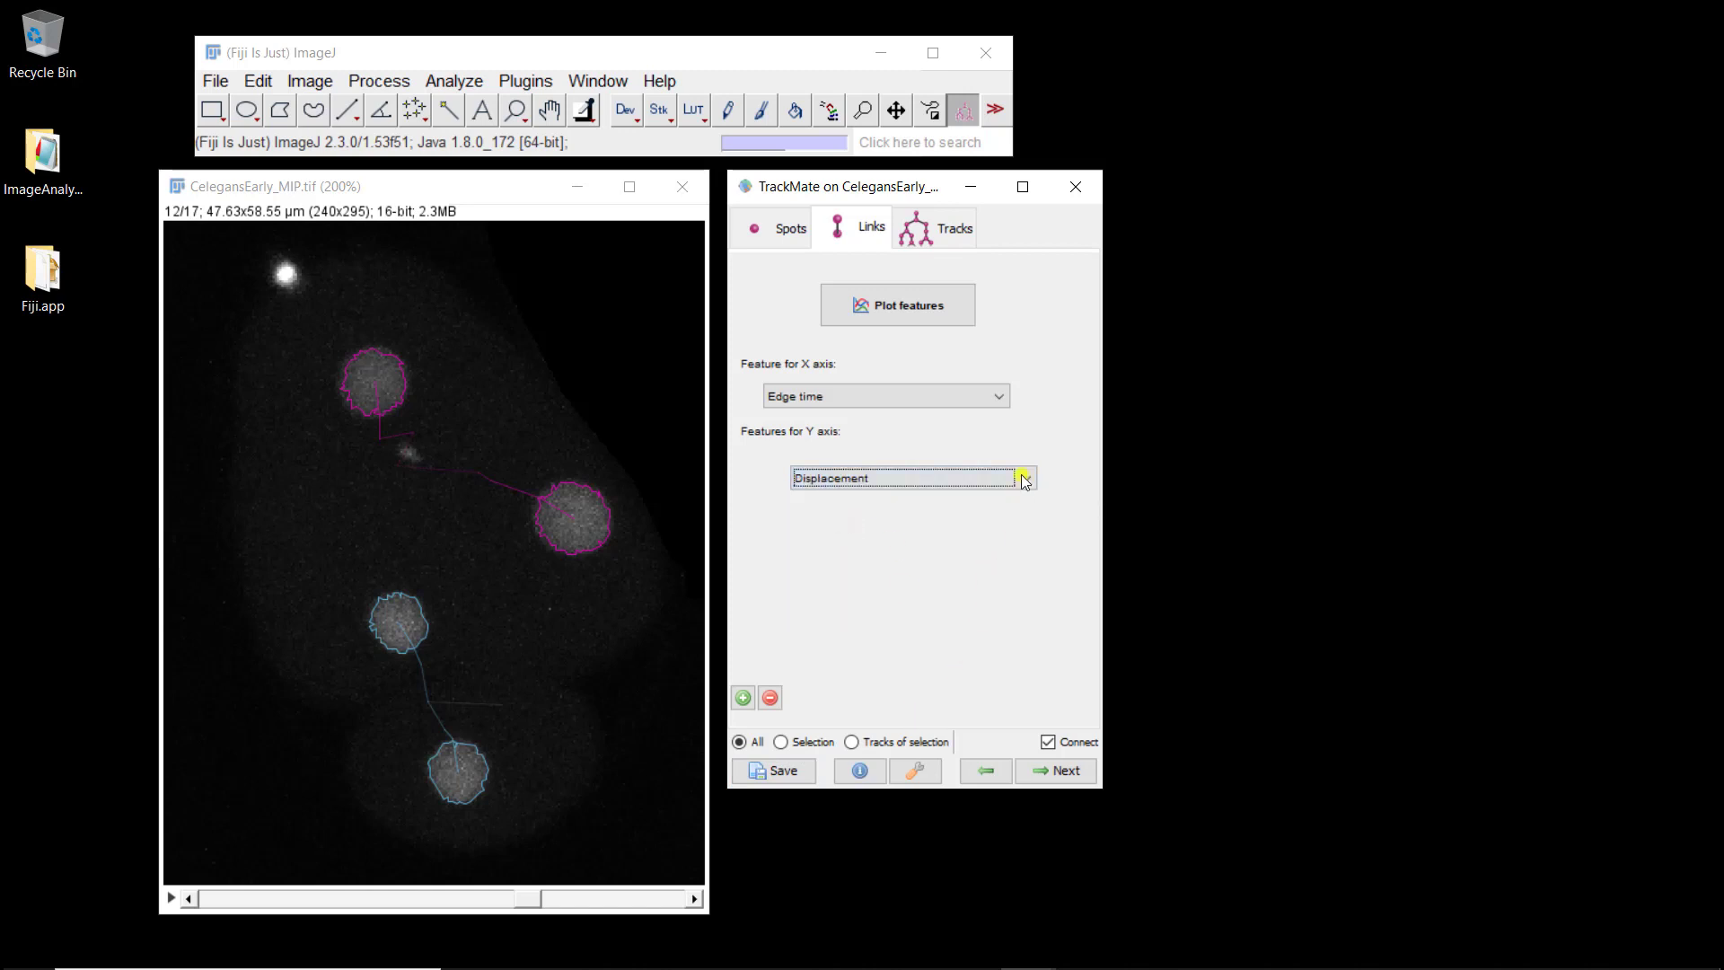
click(893, 302)
drag(399, 191, 1063, 444)
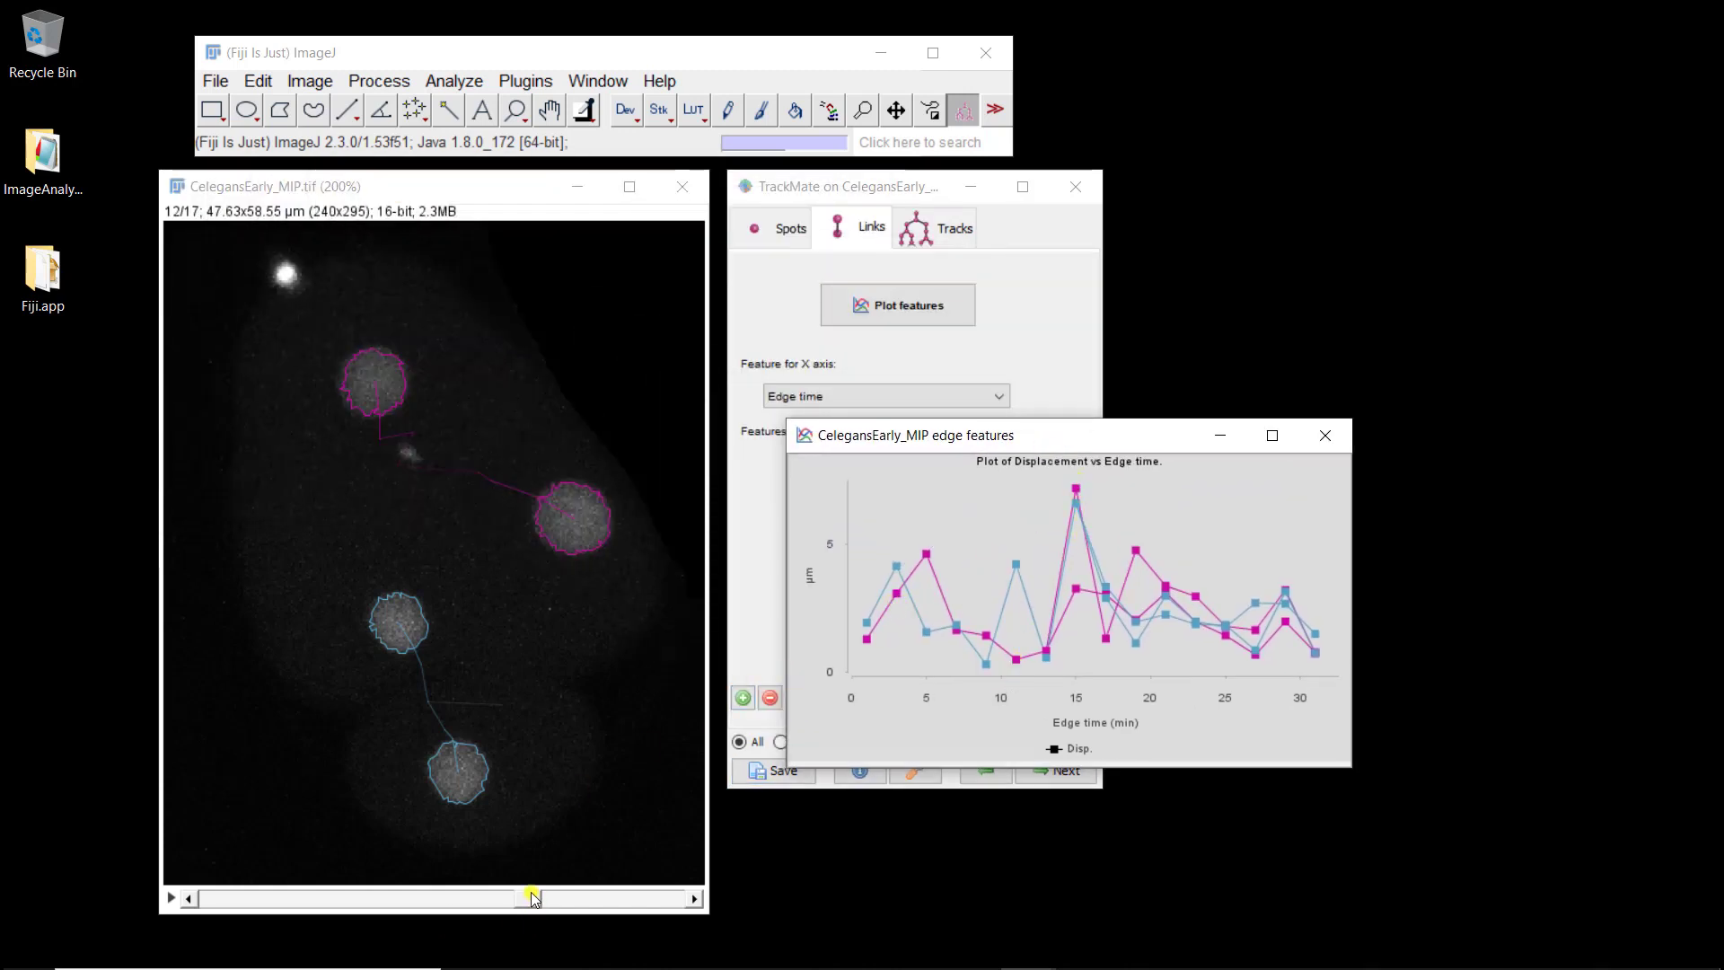
drag(534, 898, 269, 878)
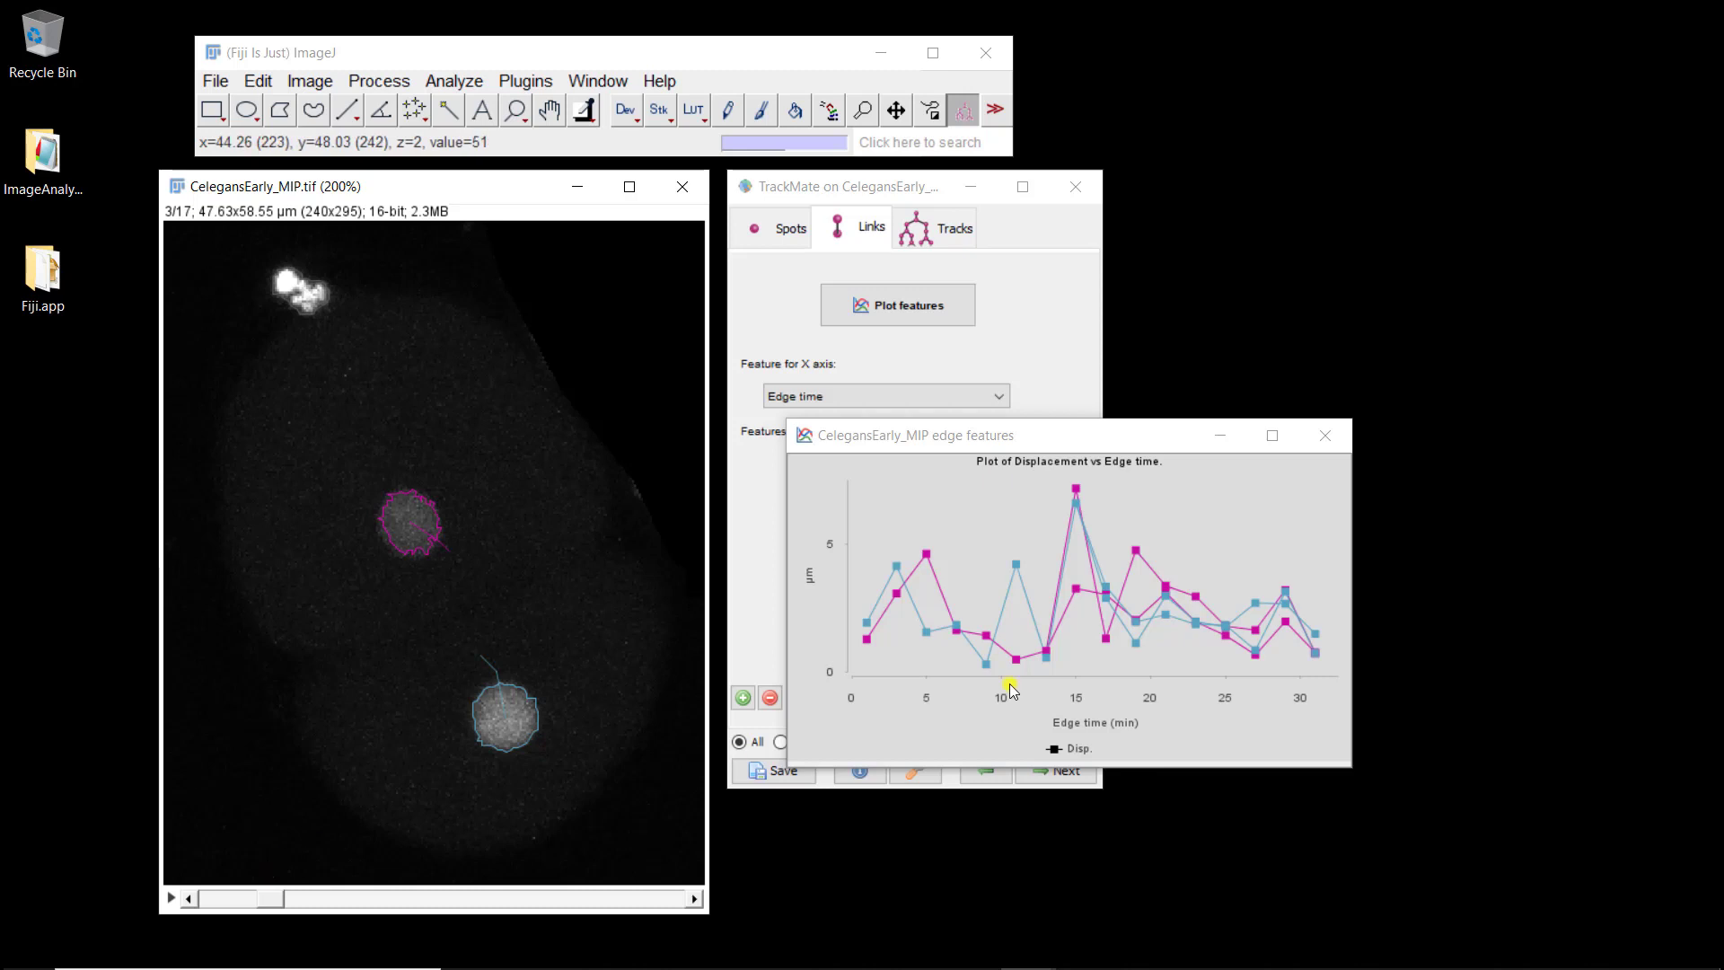
click(1324, 436)
- Browse the other Y-axis features available for links, keeping Displacement selected
click(926, 476)
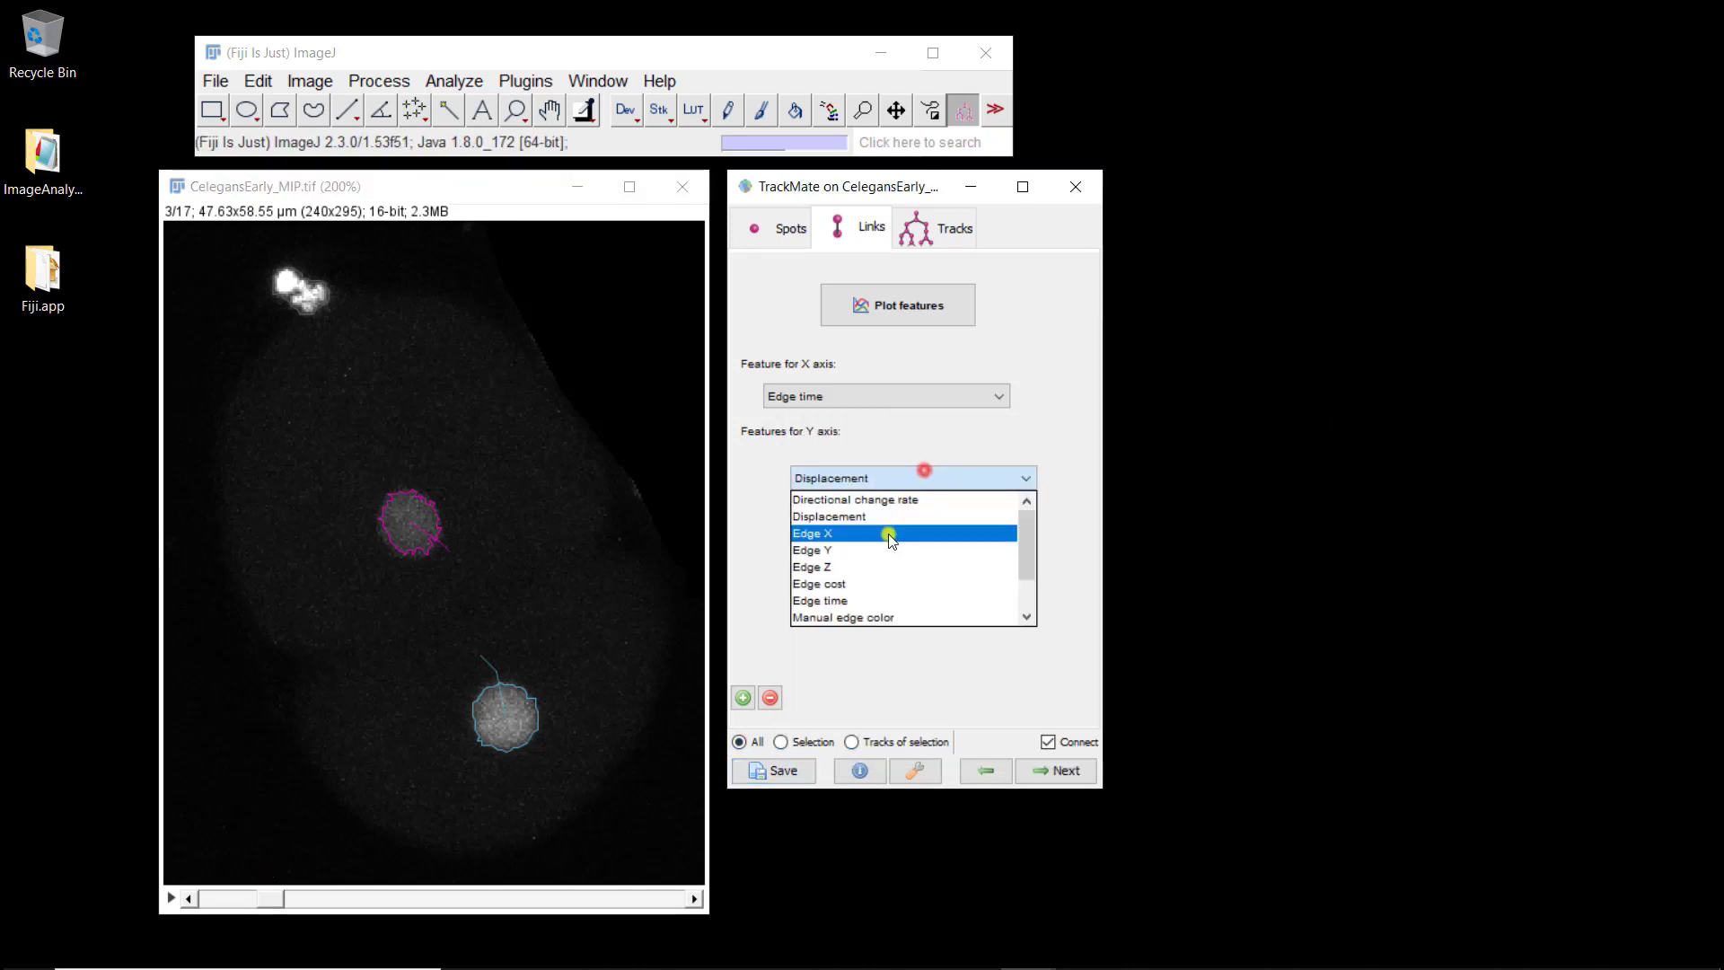
scroll(885, 552, down, 1)
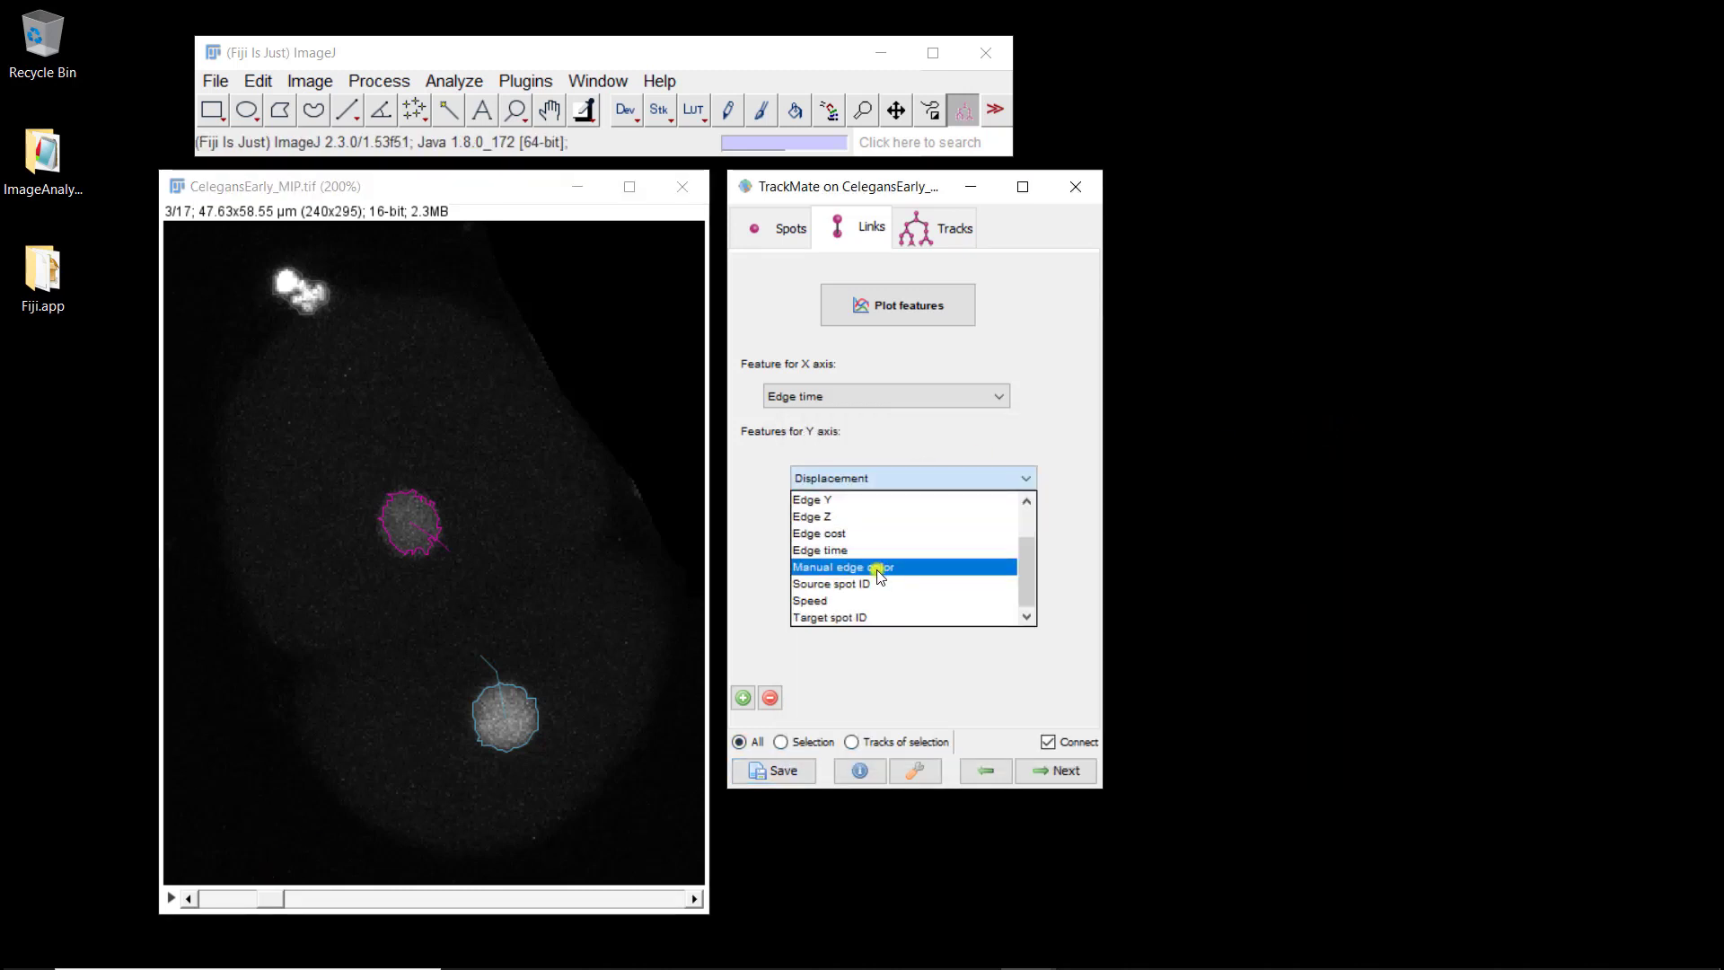
scroll(900, 579, up, 1)
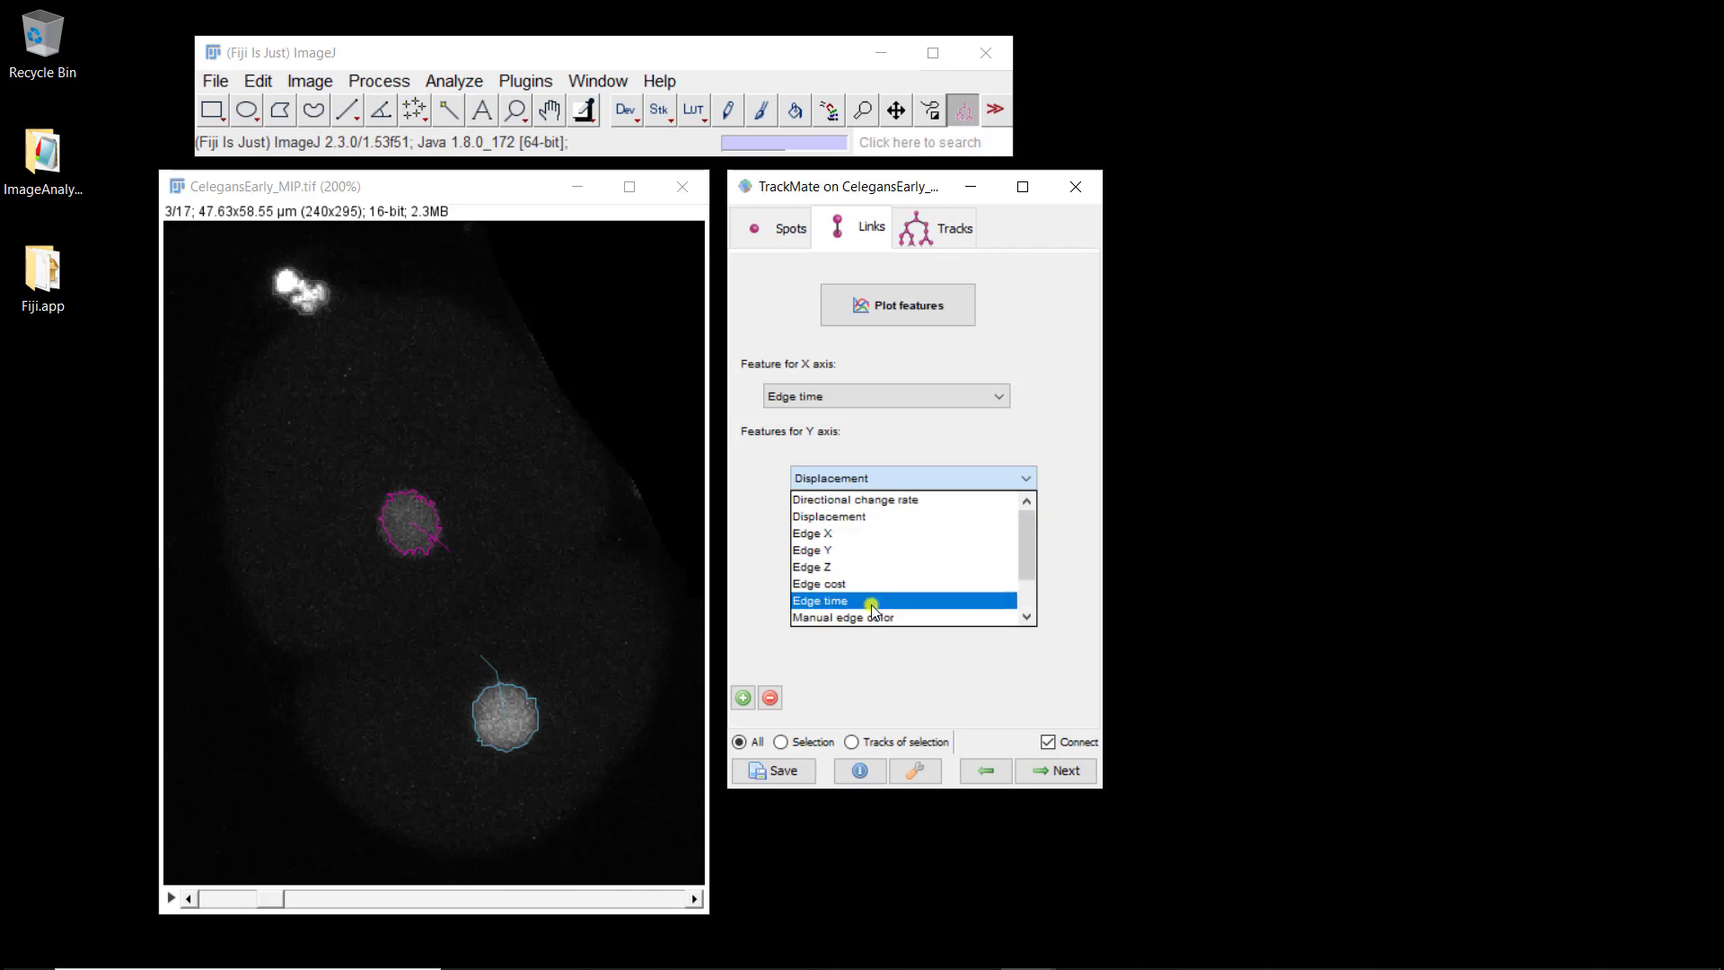
click(910, 448)
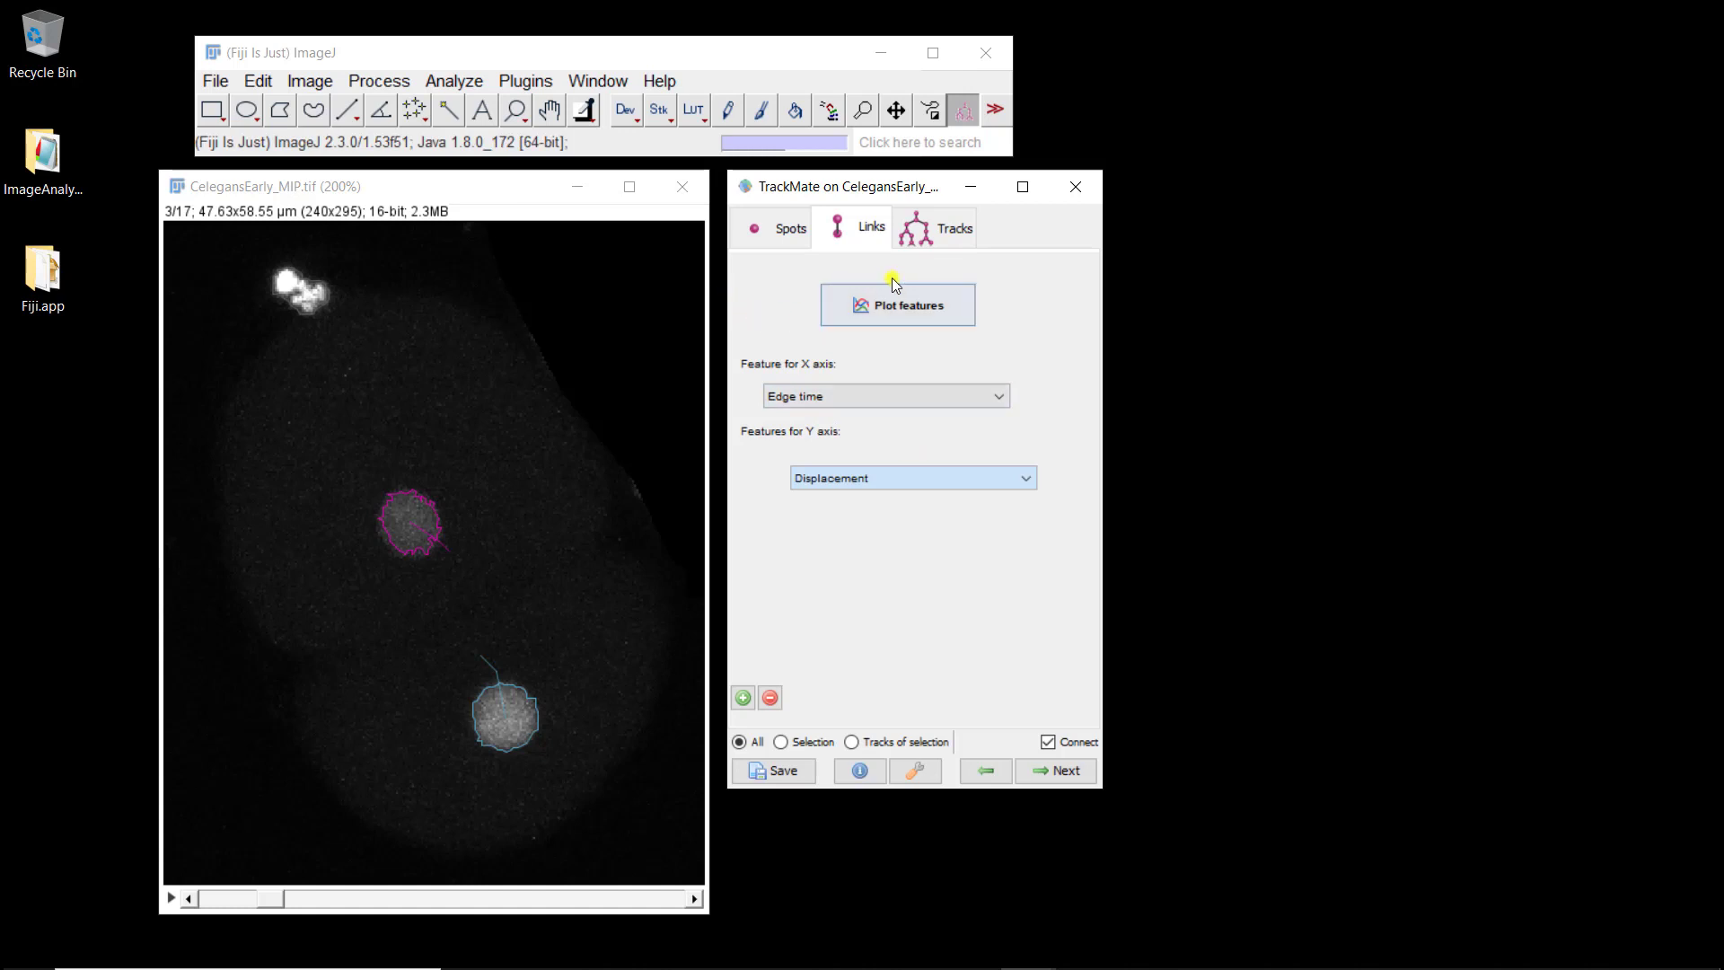
- Plot the tracks' Total distance traveled against Track index, view the plot beside the image, and close it
click(928, 228)
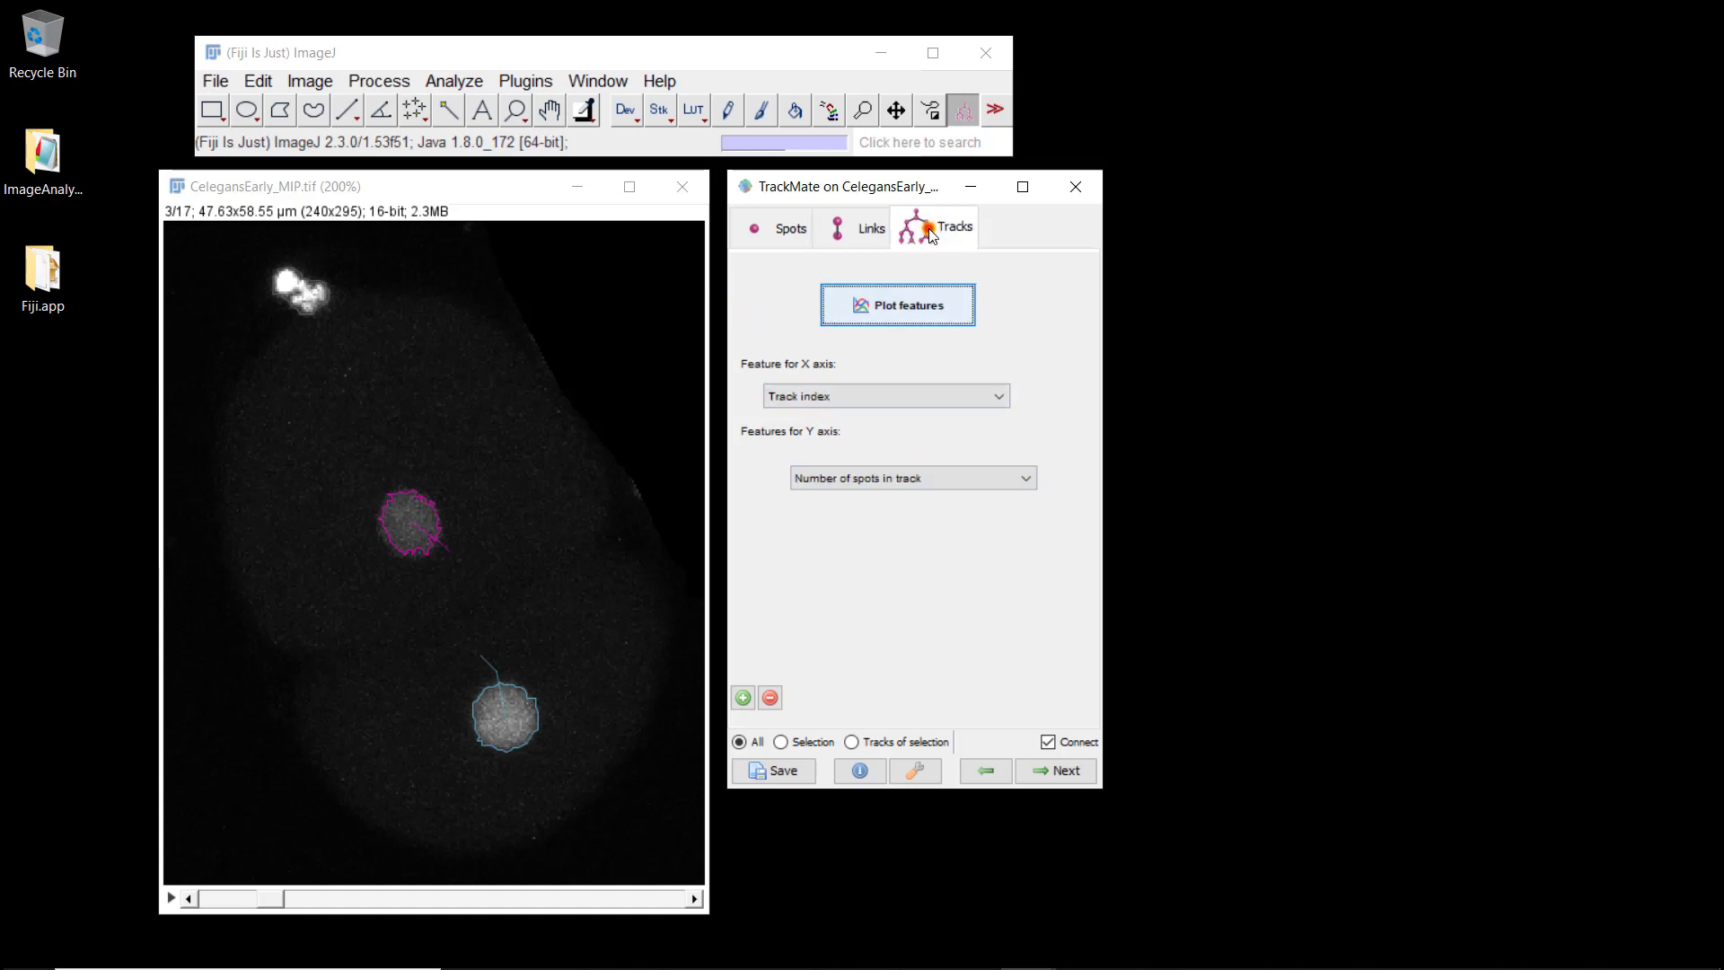
click(825, 479)
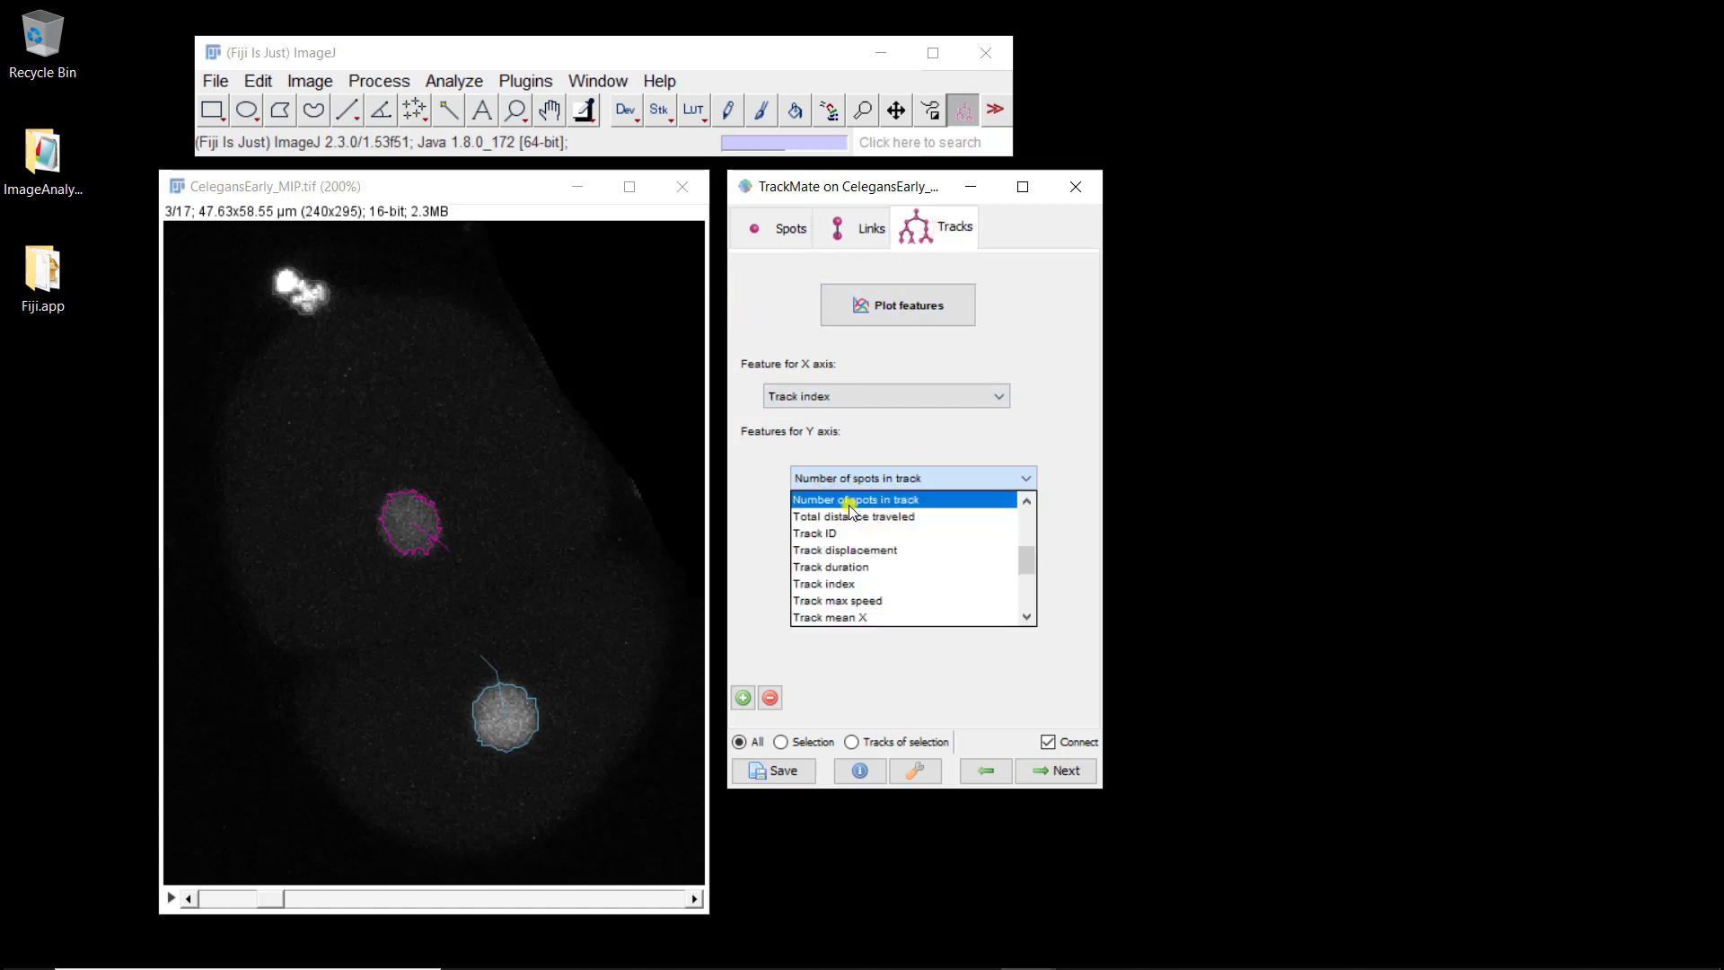
click(850, 519)
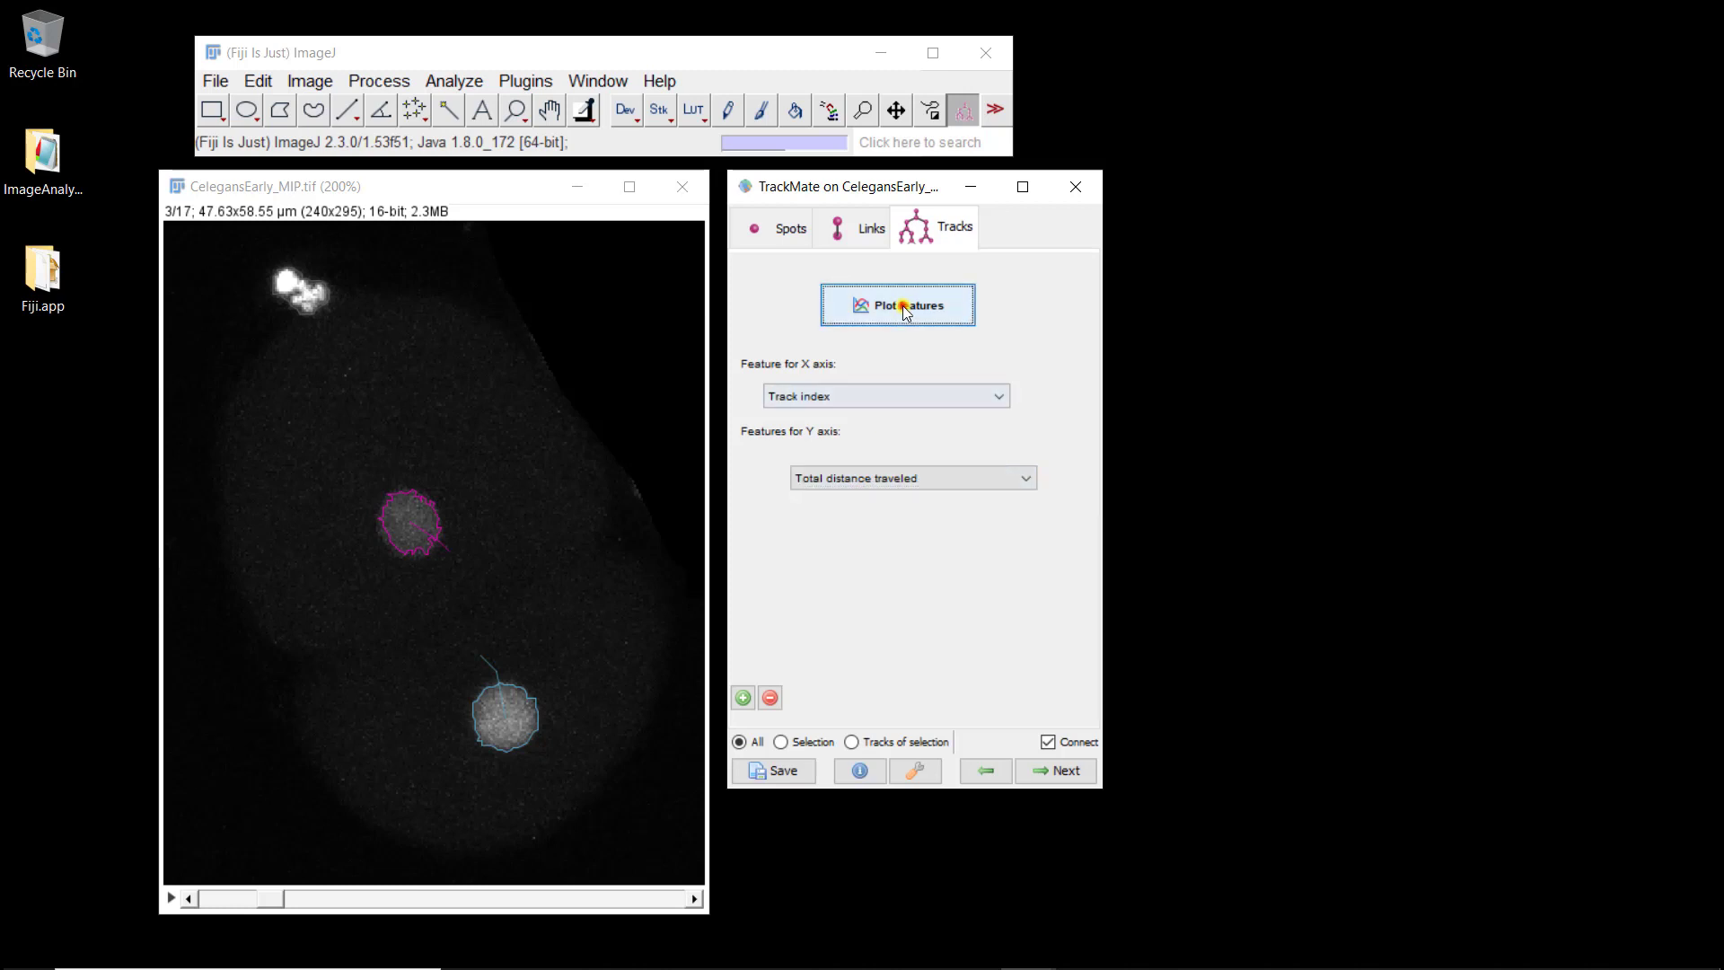
click(901, 303)
drag(337, 192, 964, 449)
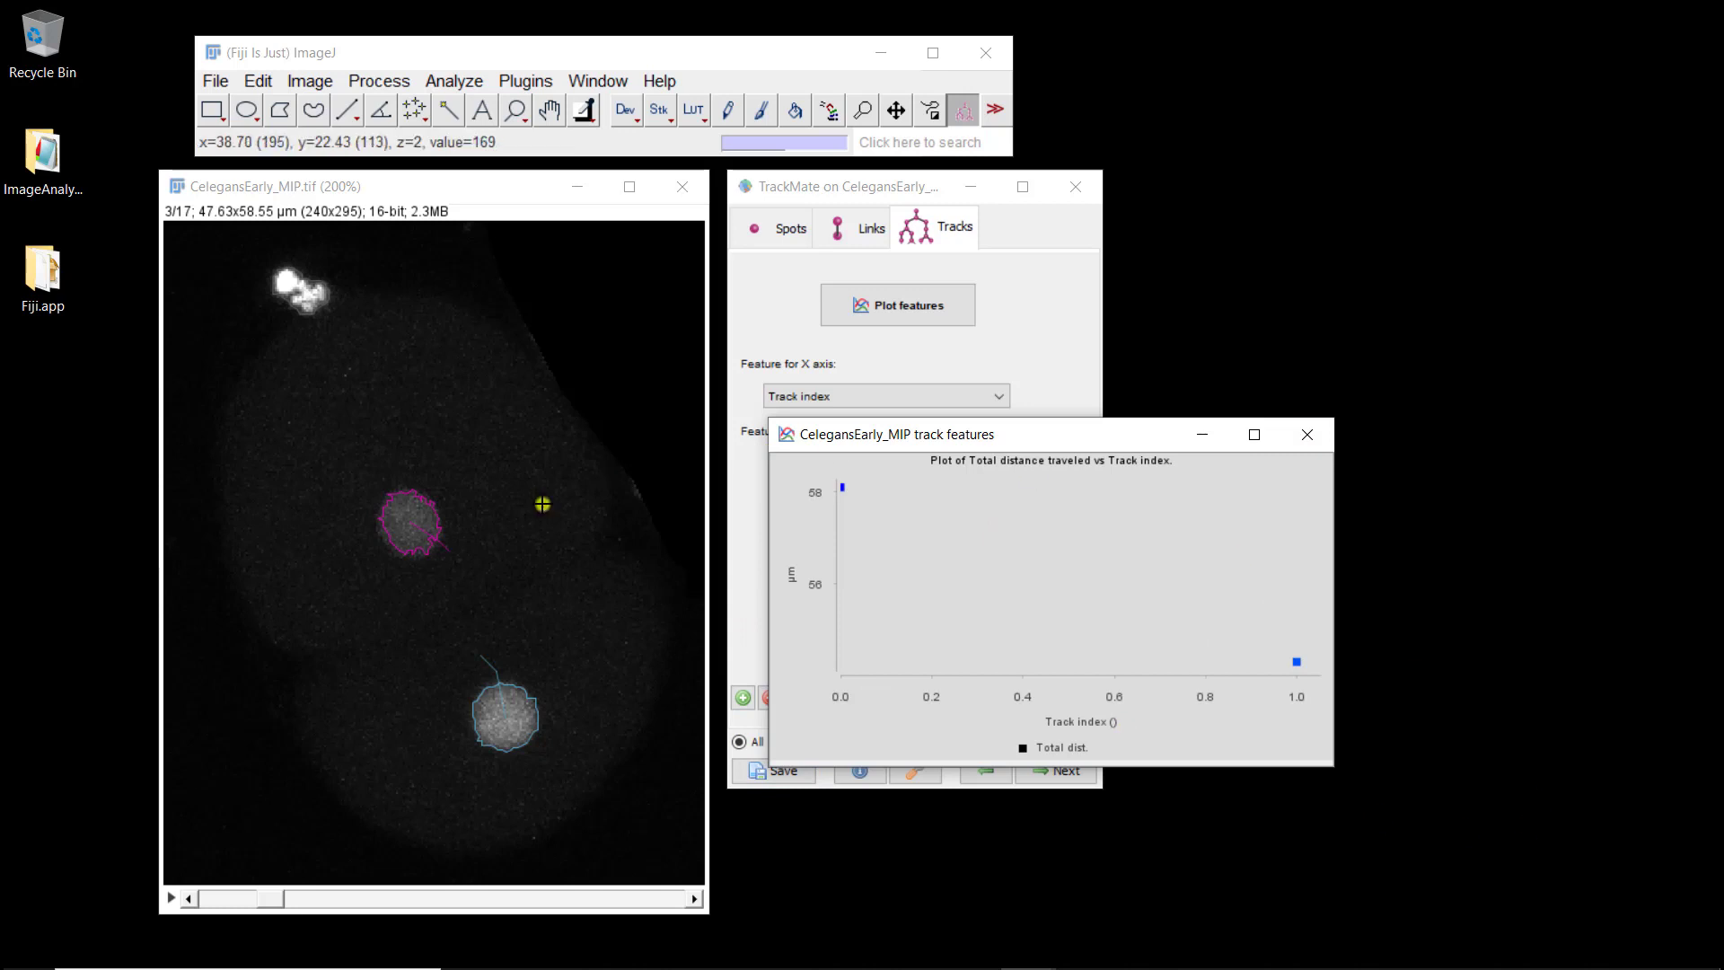
click(1307, 435)
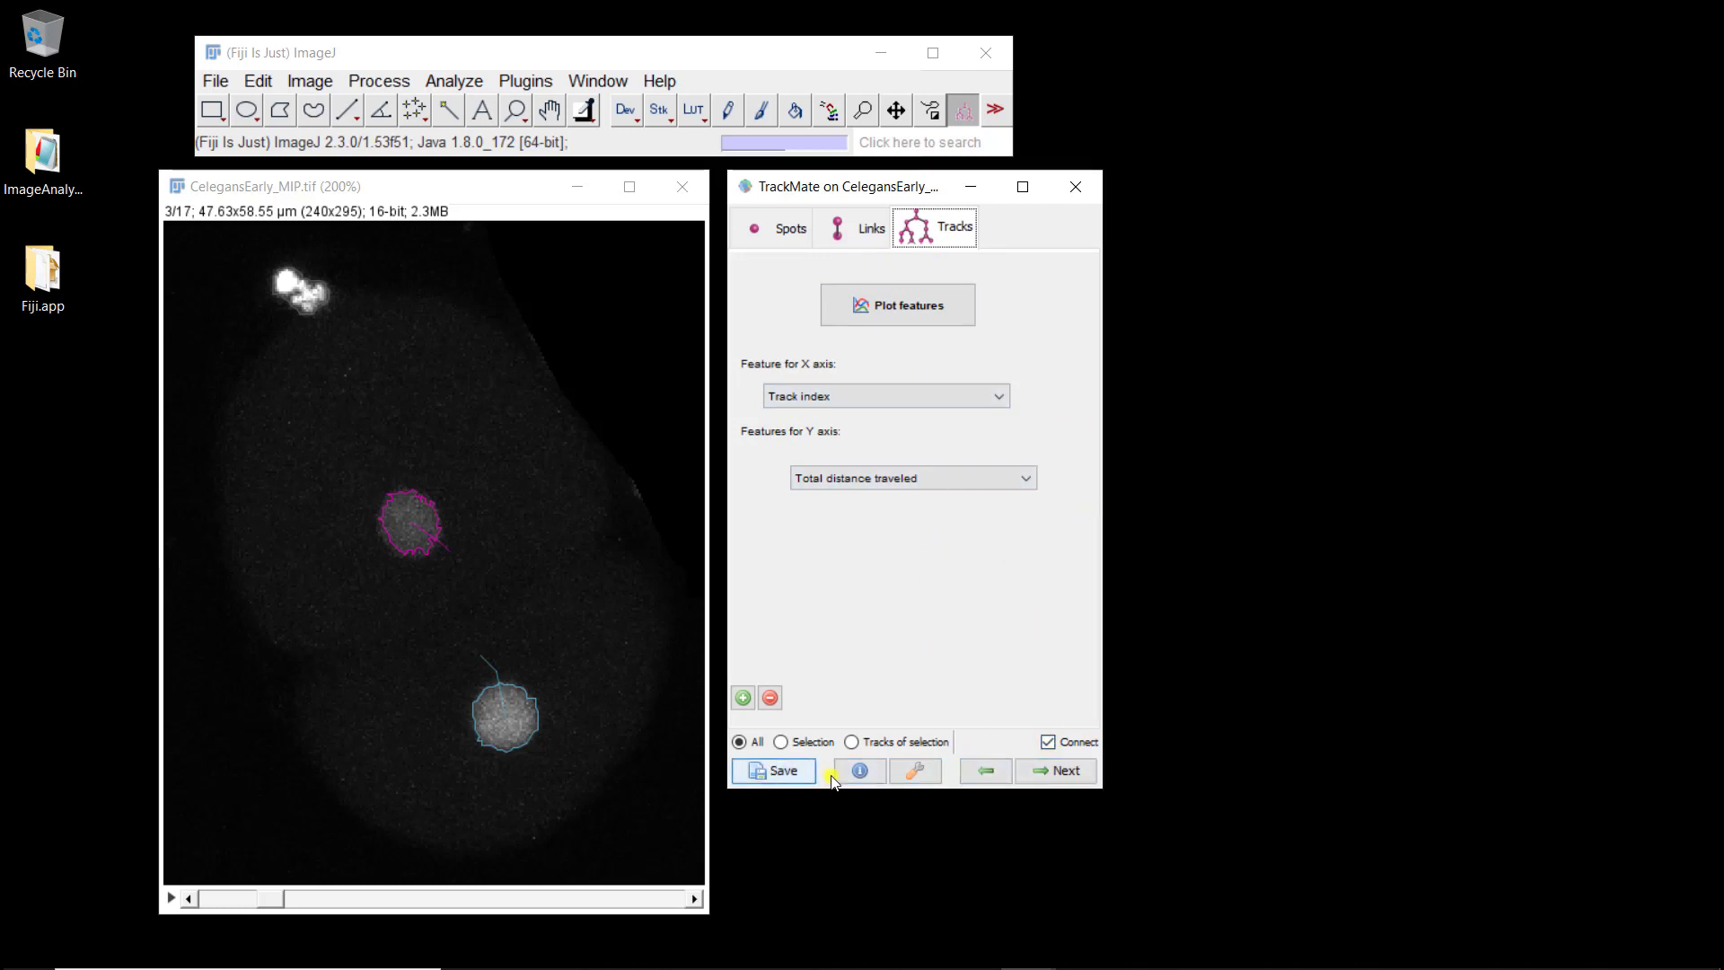
- Run the Capture overlay action for frames 1 to 17
click(1056, 770)
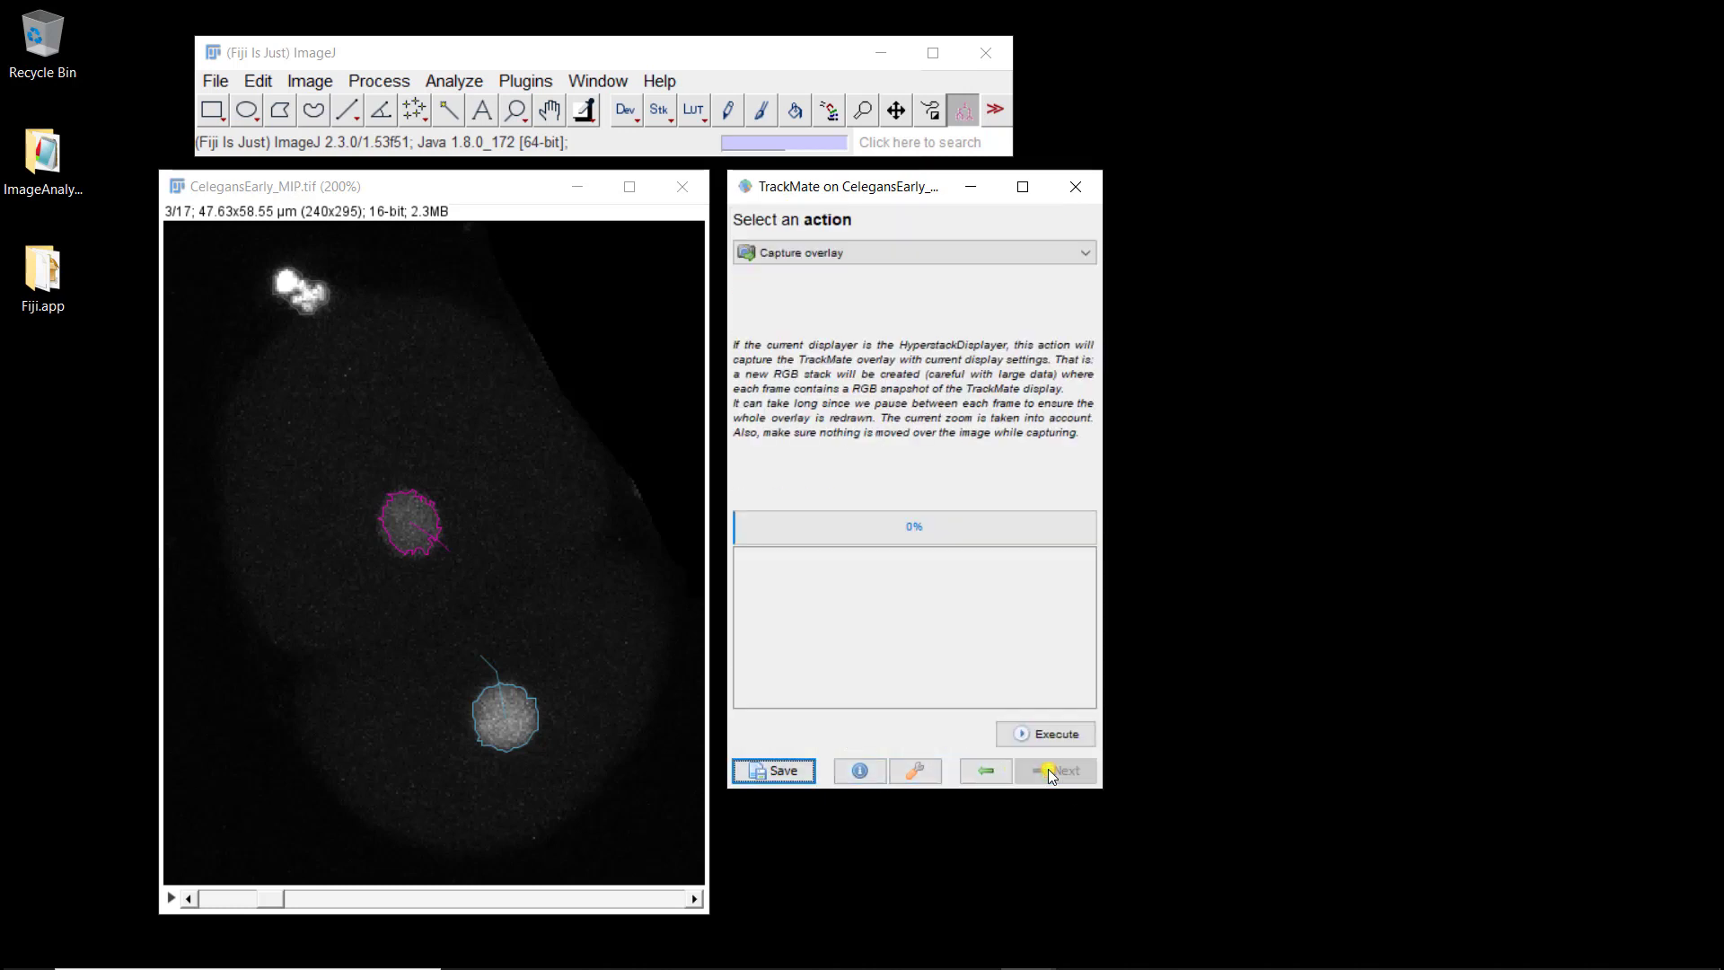
click(924, 257)
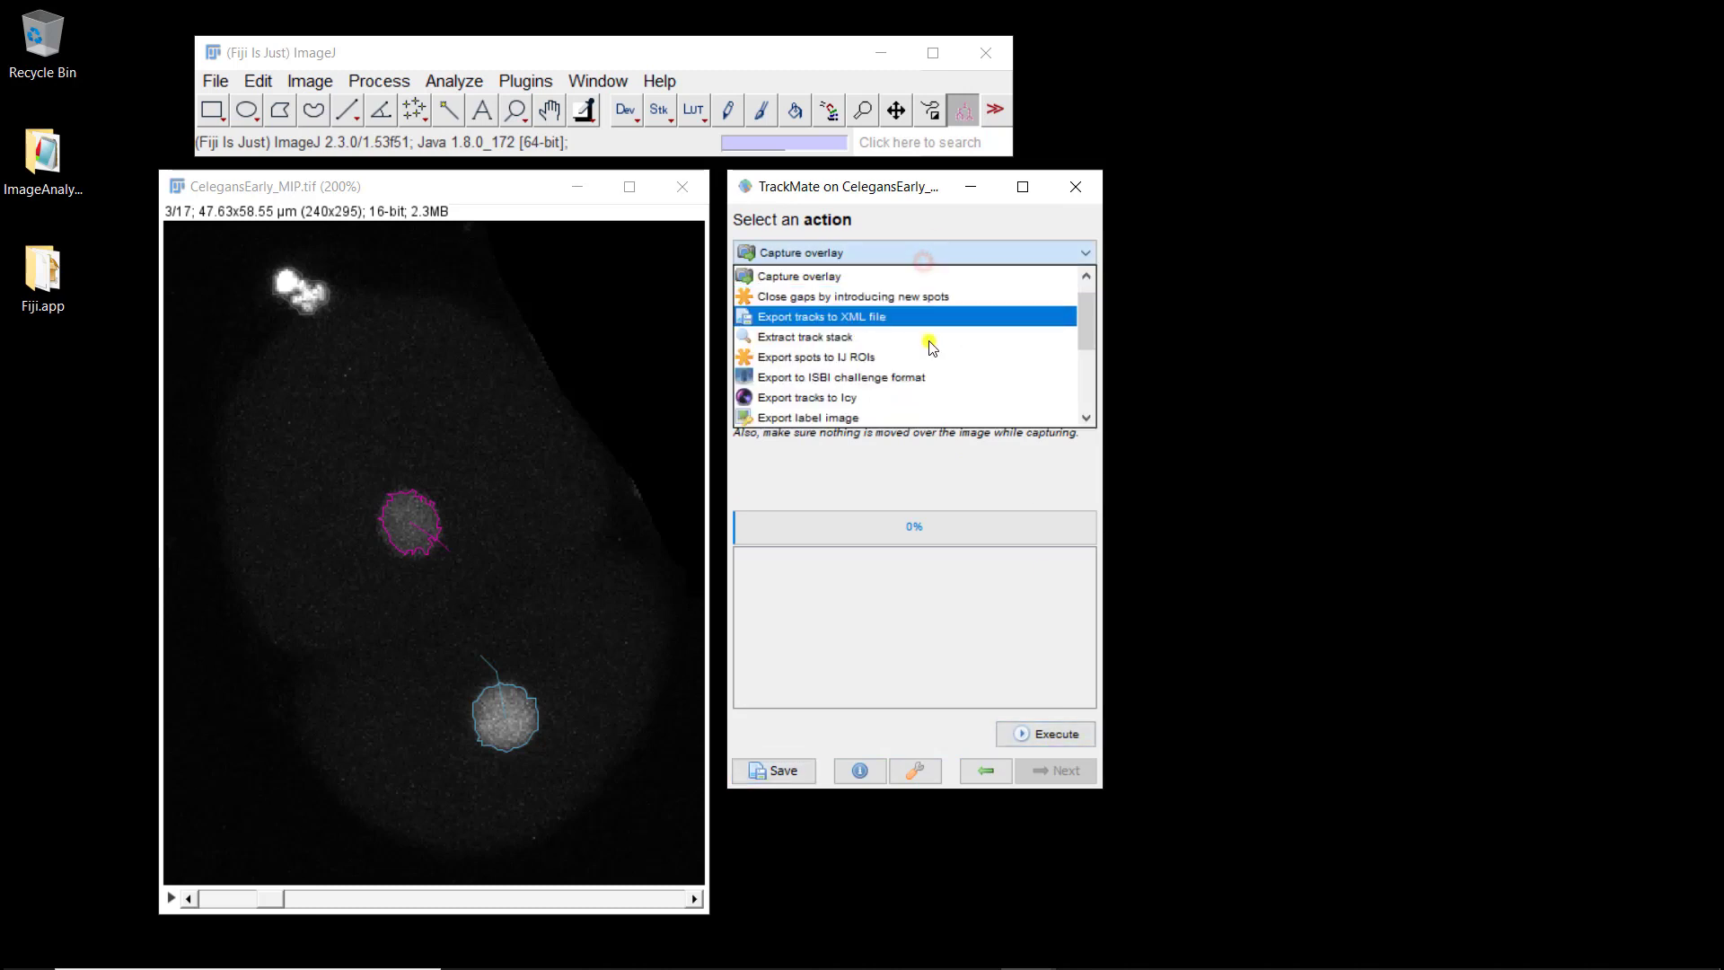
click(797, 278)
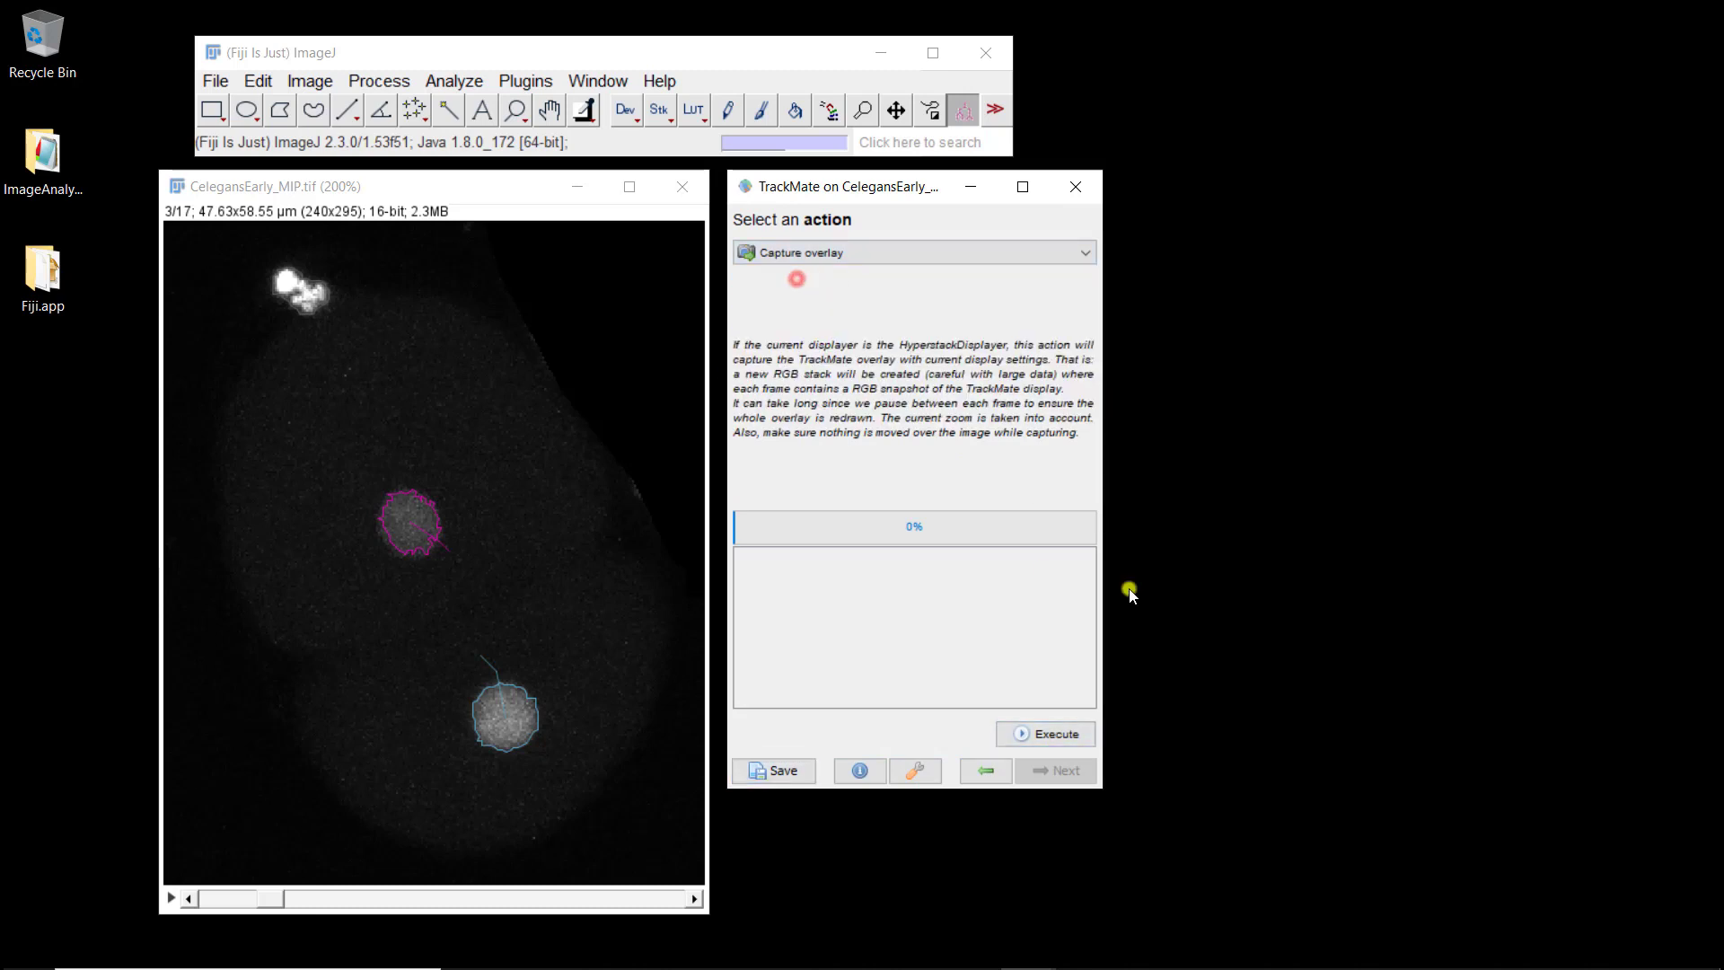
click(1070, 737)
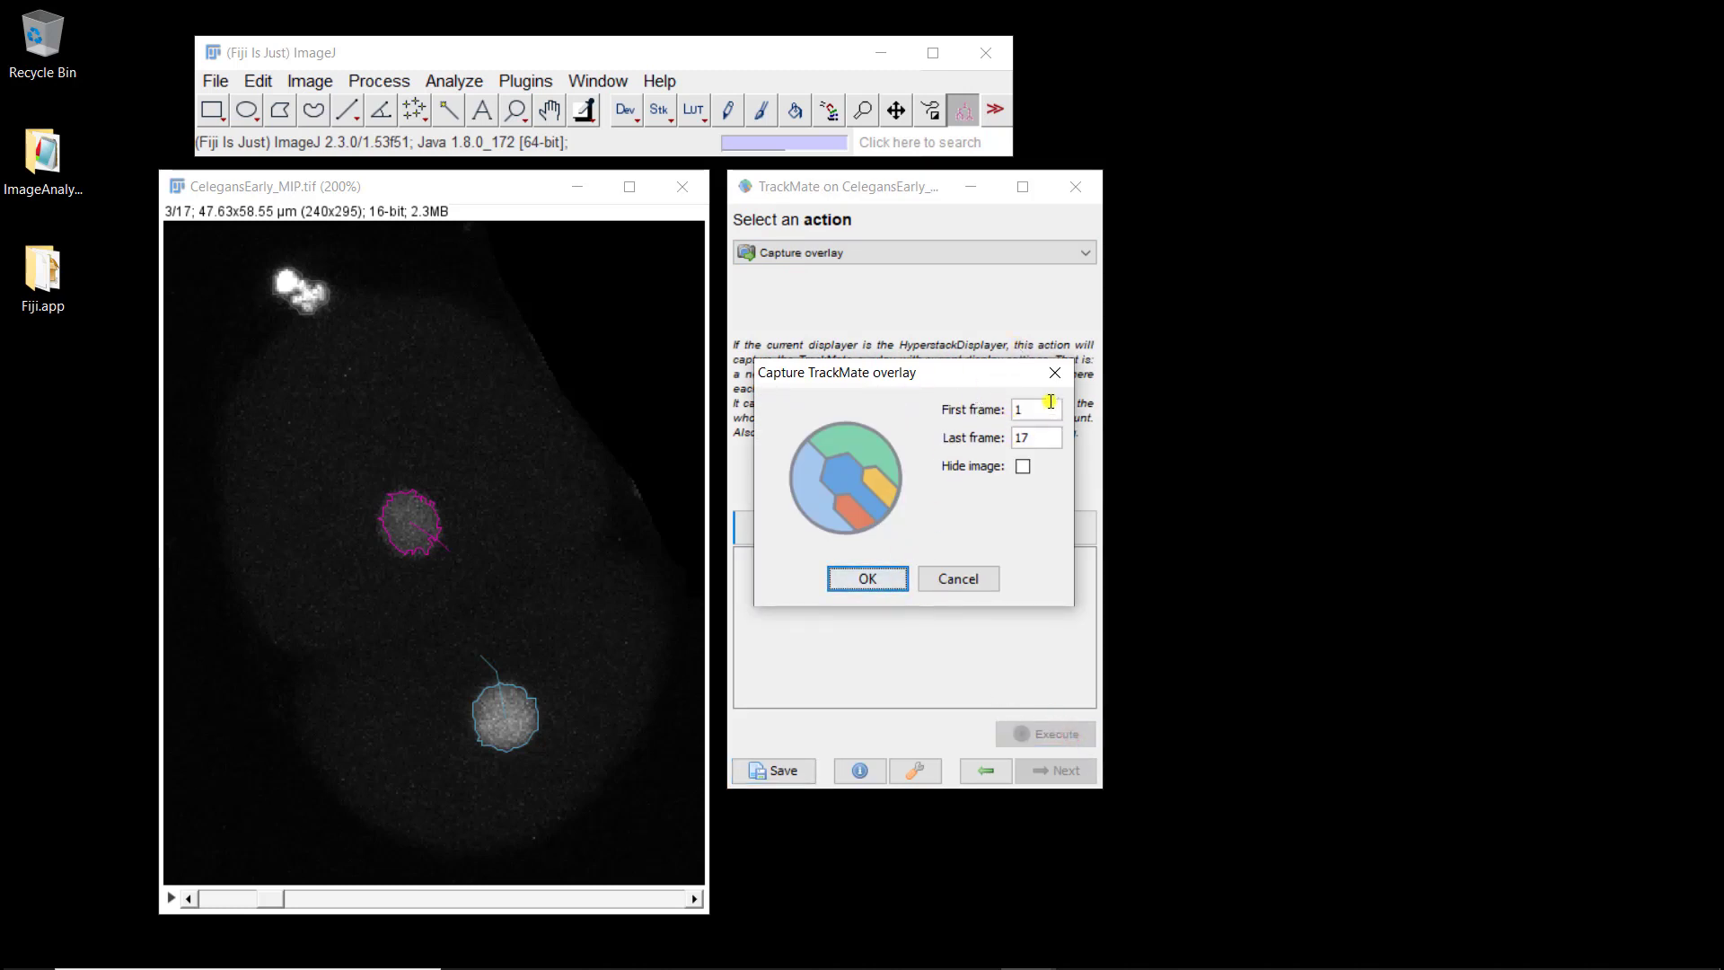
click(1021, 465)
click(875, 578)
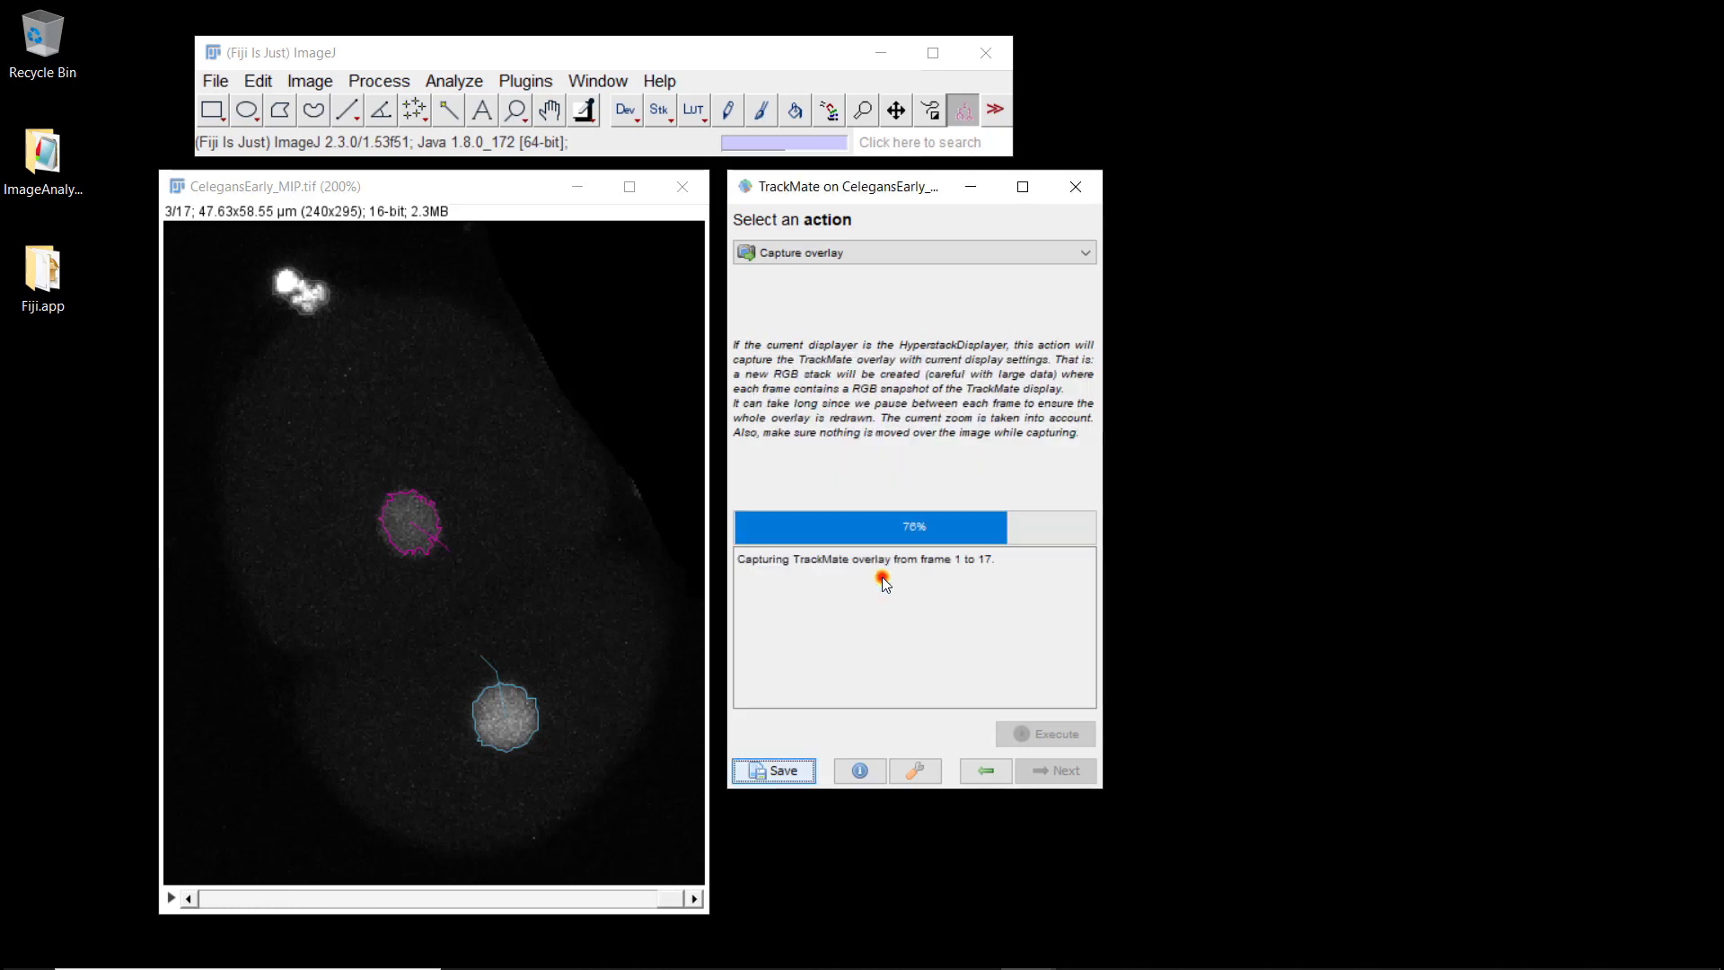
- Inspect the captured overlay stack beside the original image, and close it
drag(449, 223, 1106, 132)
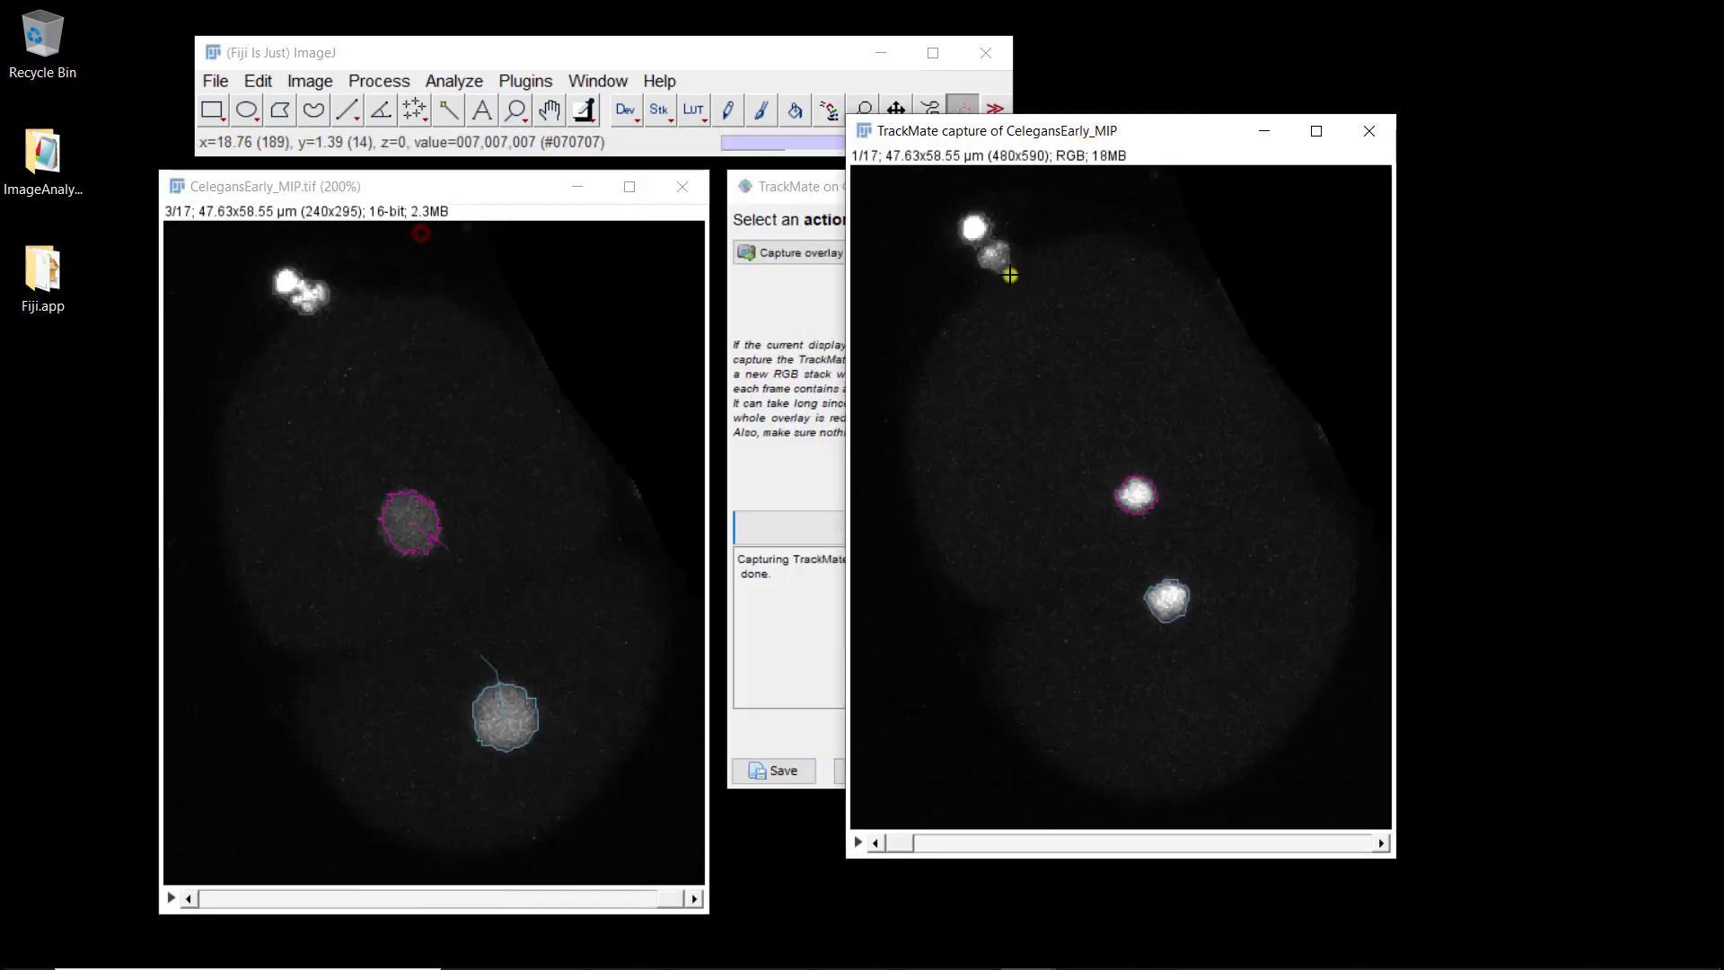
drag(911, 842, 900, 789)
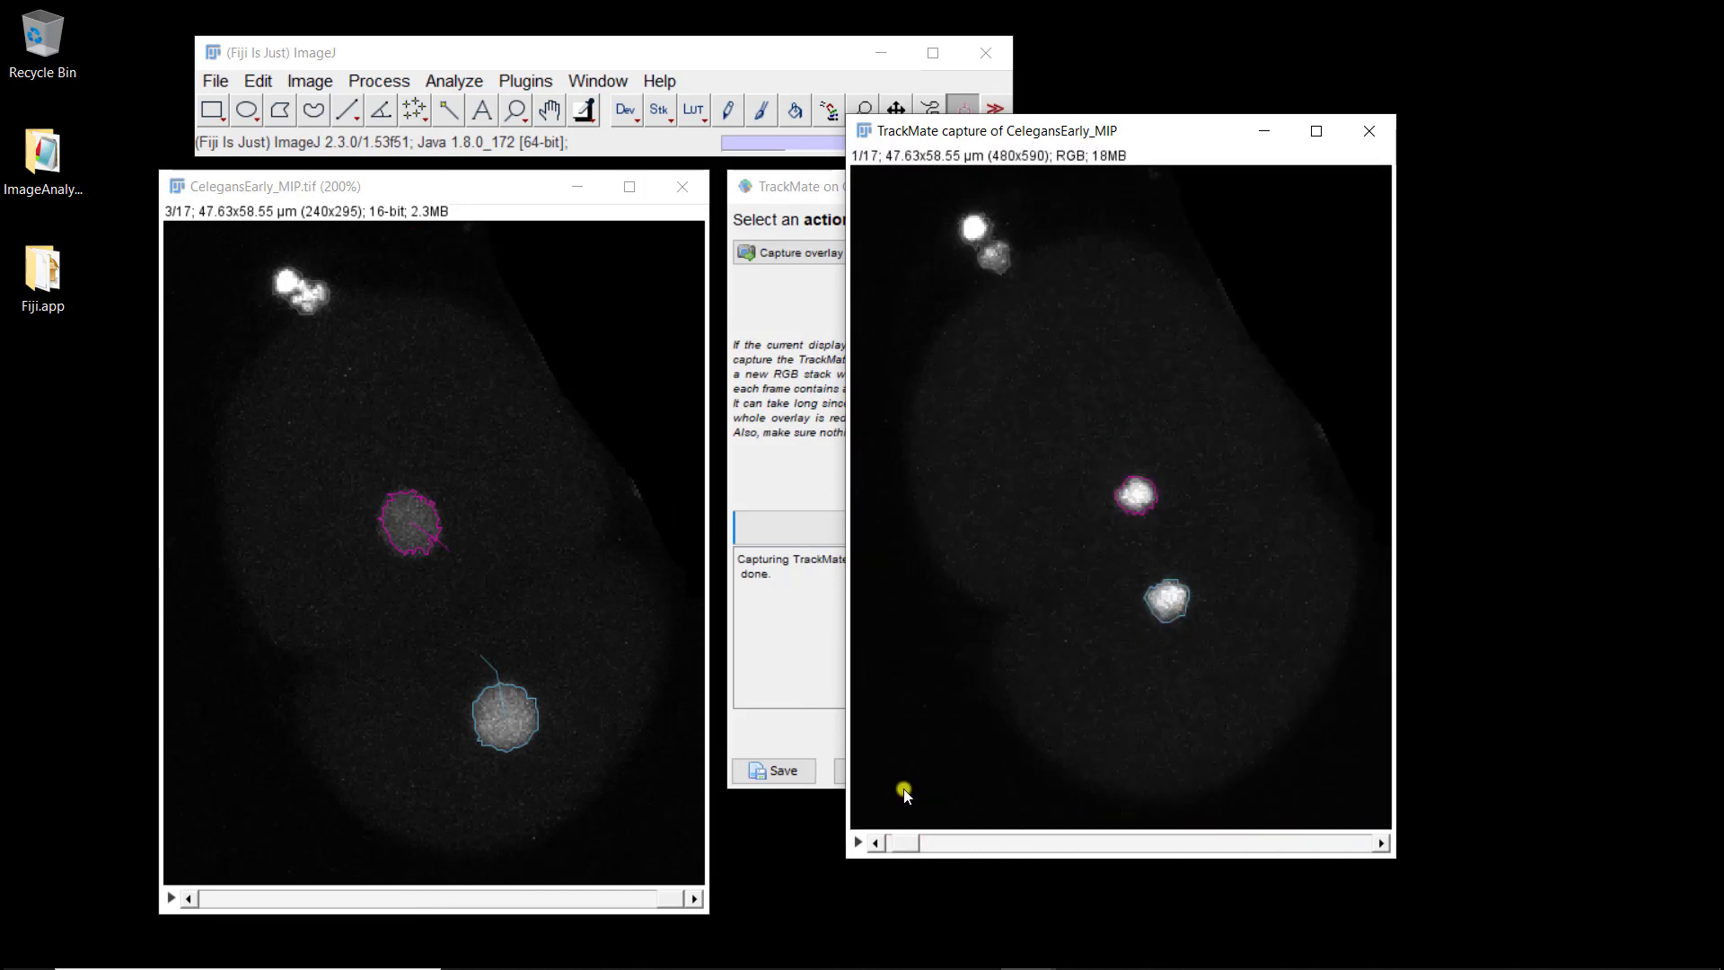
click(1369, 131)
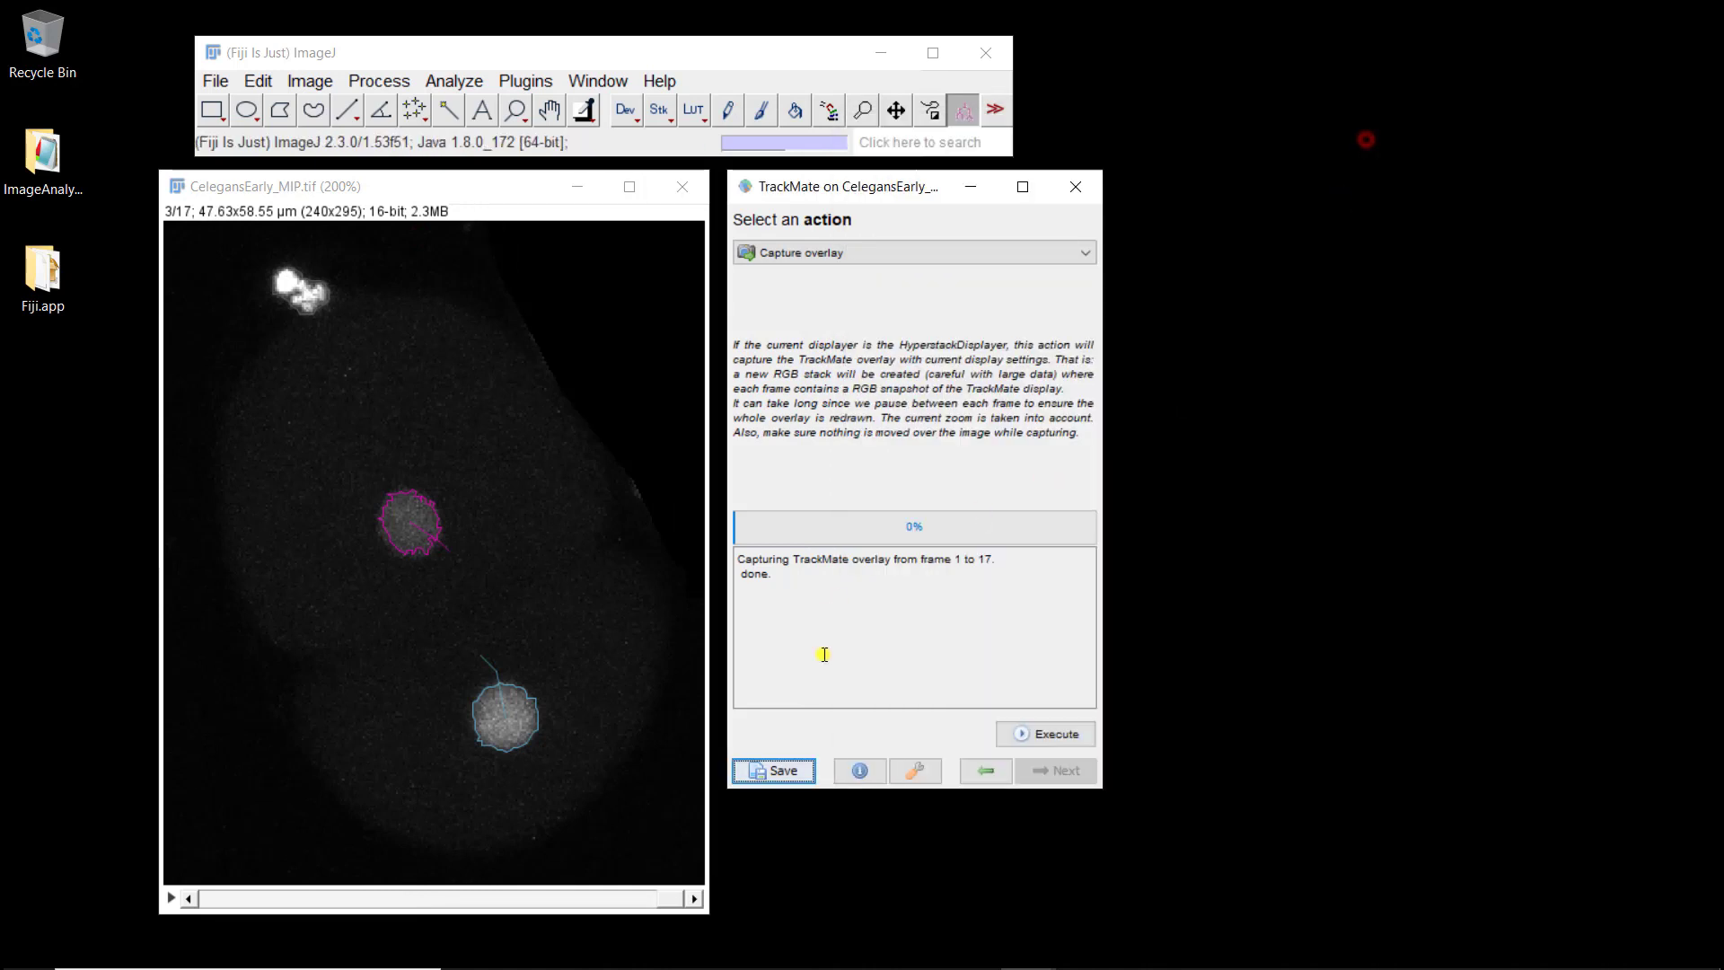
- Browse the other available TrackMate actions, and return to the track feature plotting page
click(875, 252)
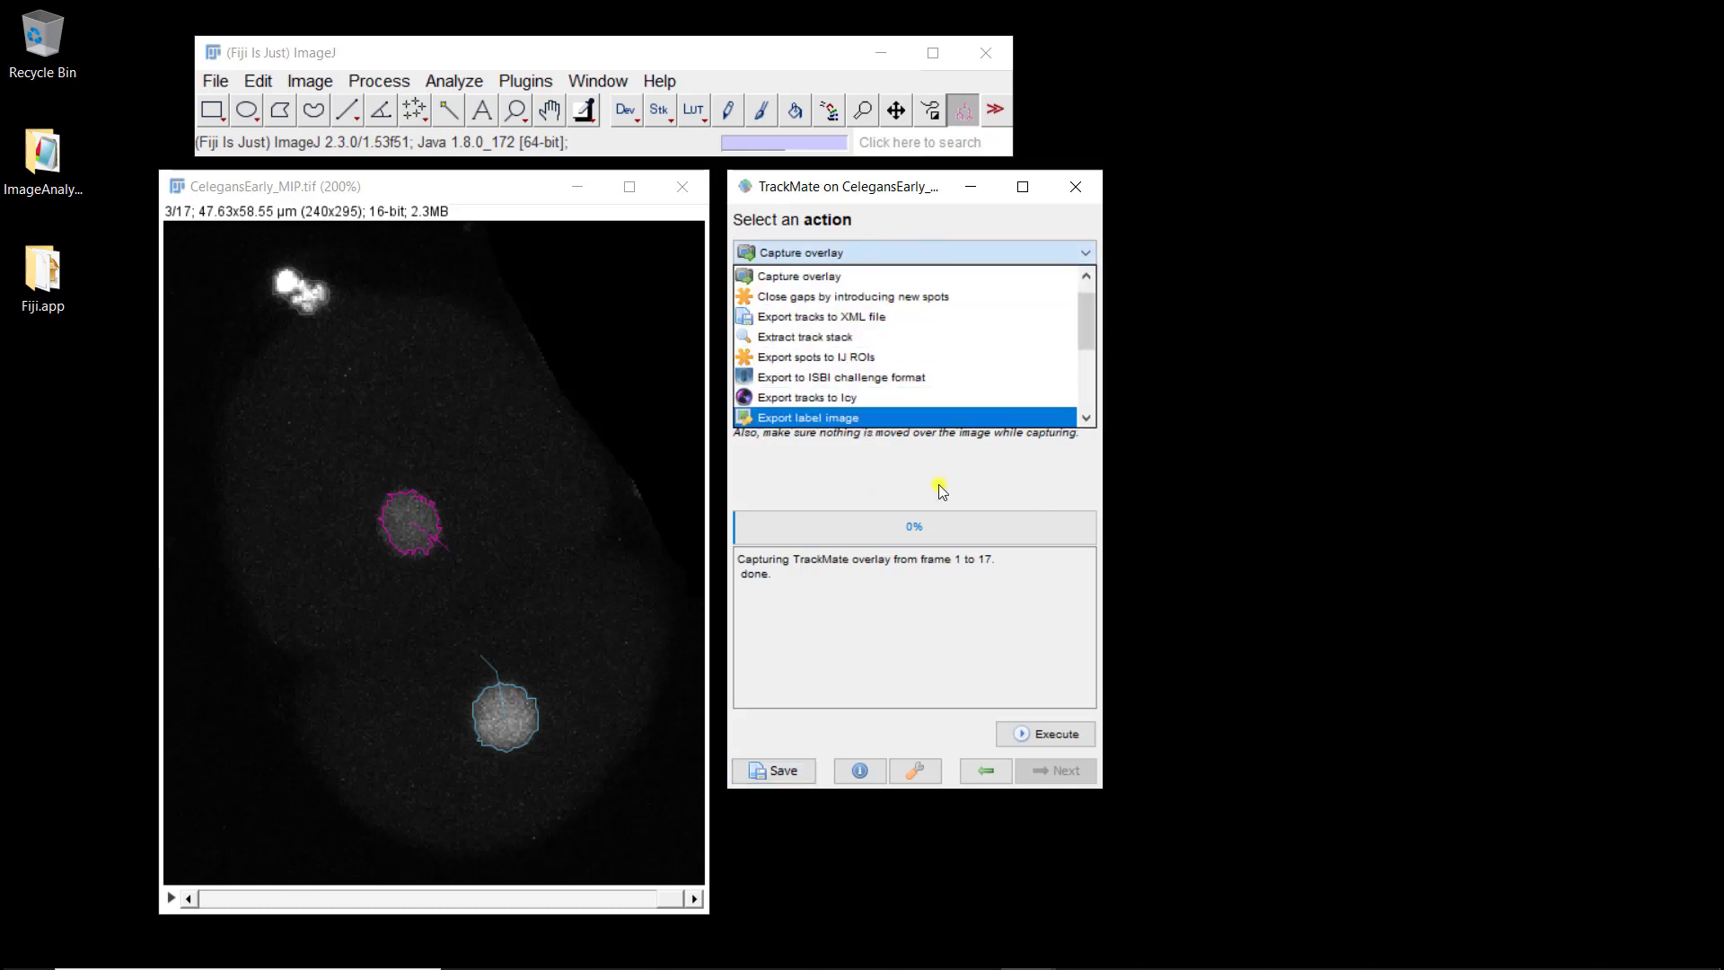
click(939, 484)
click(984, 771)
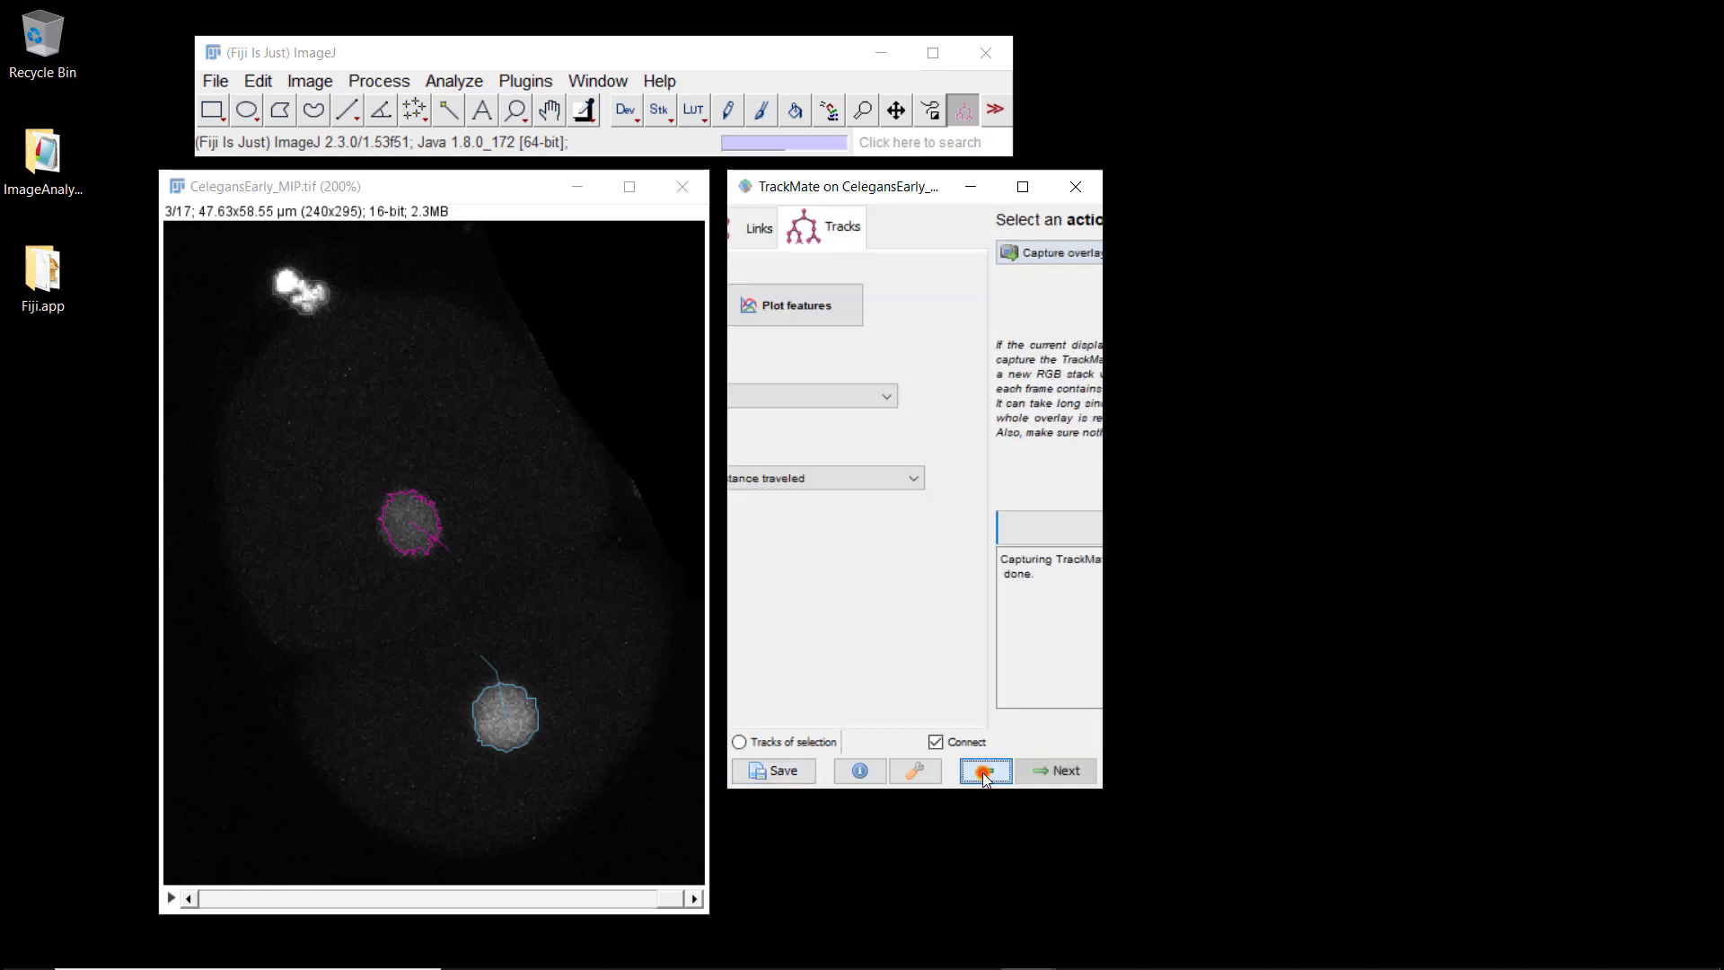
- View the save dialog for the TrackMate XML file without saving, and locate the command for loading a TrackMate file
click(785, 771)
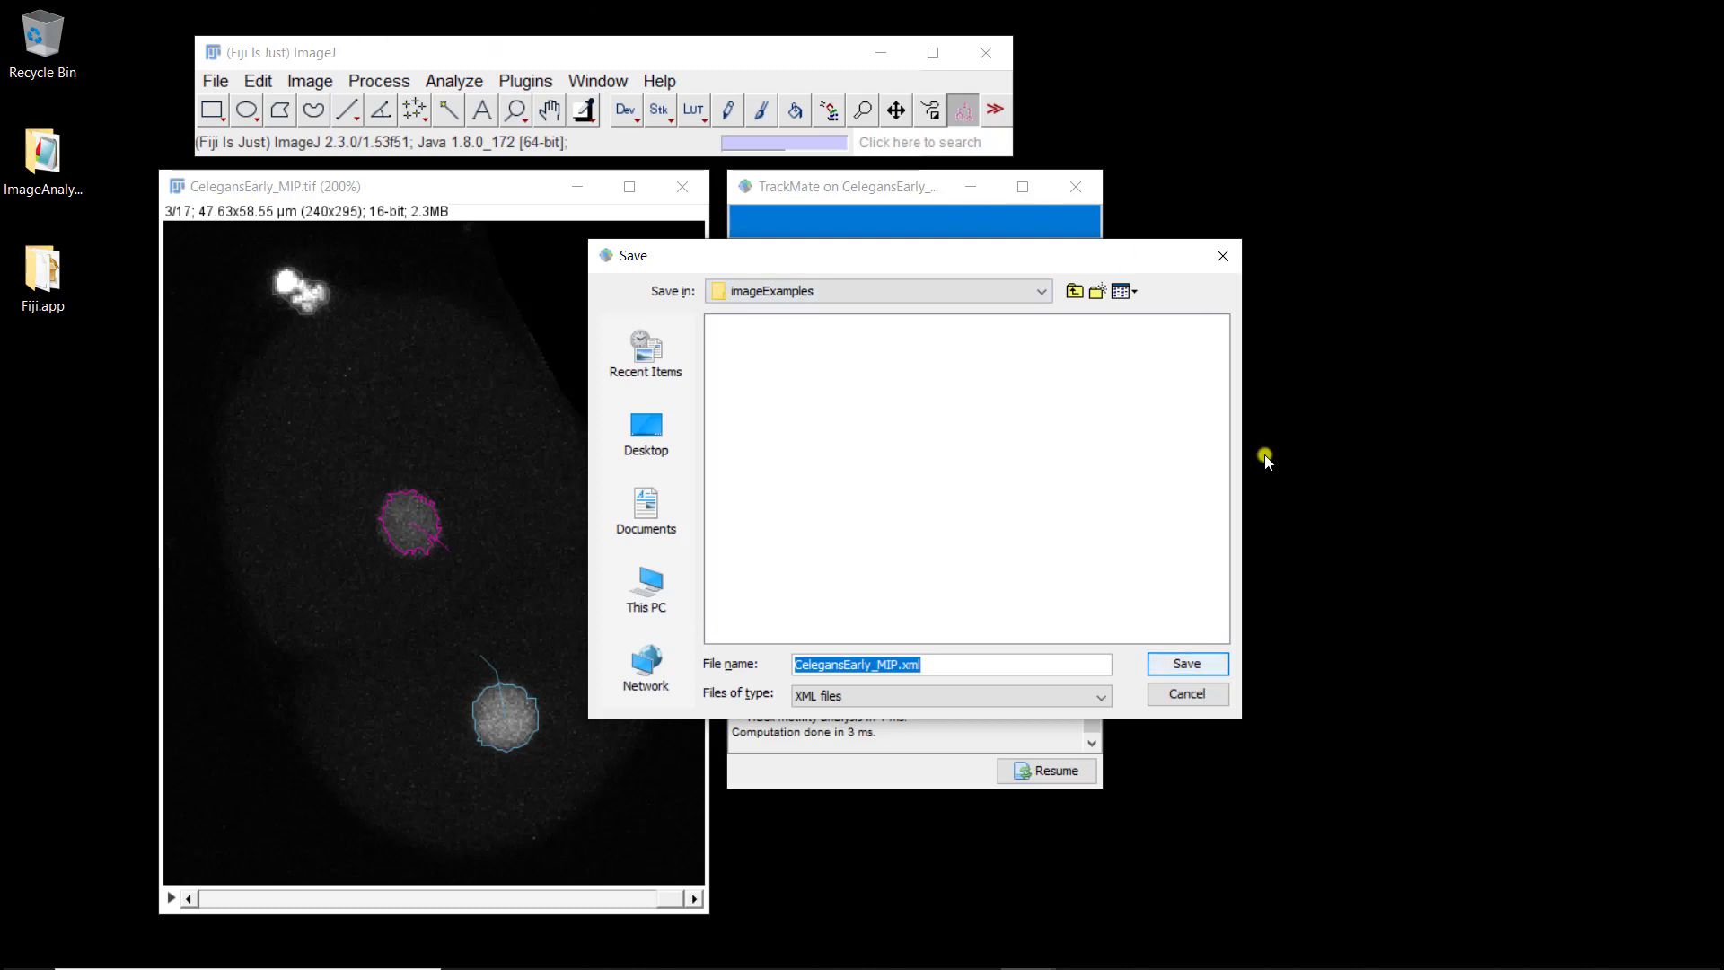
click(1199, 689)
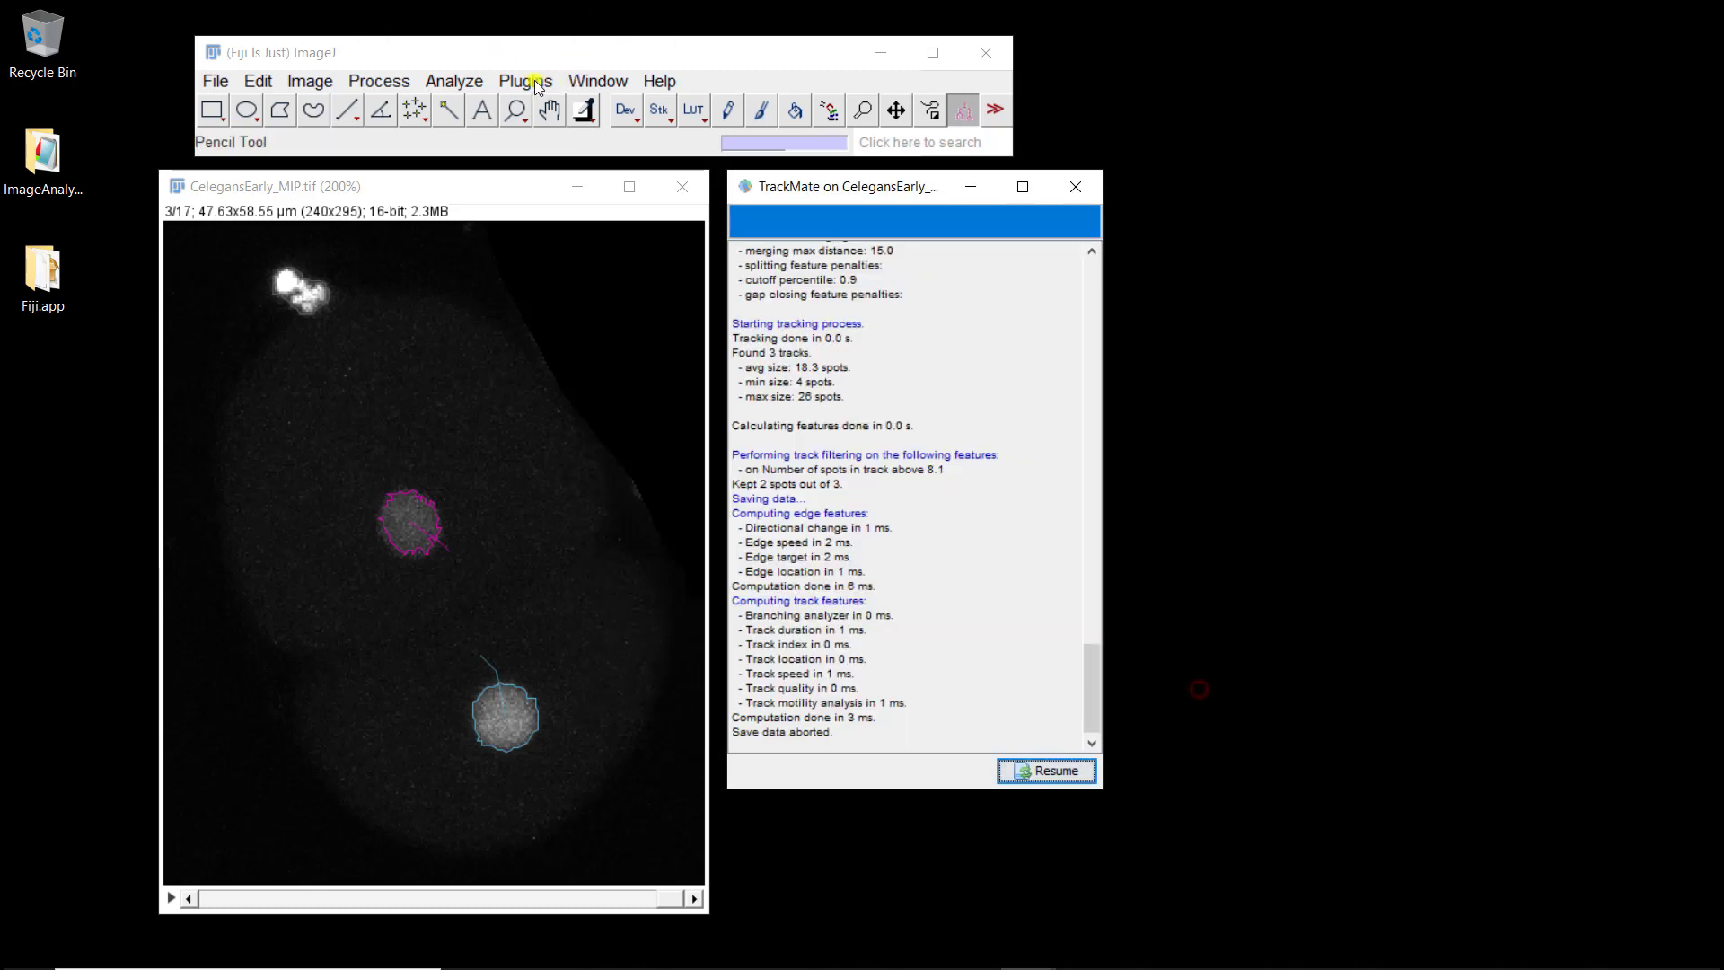
click(536, 82)
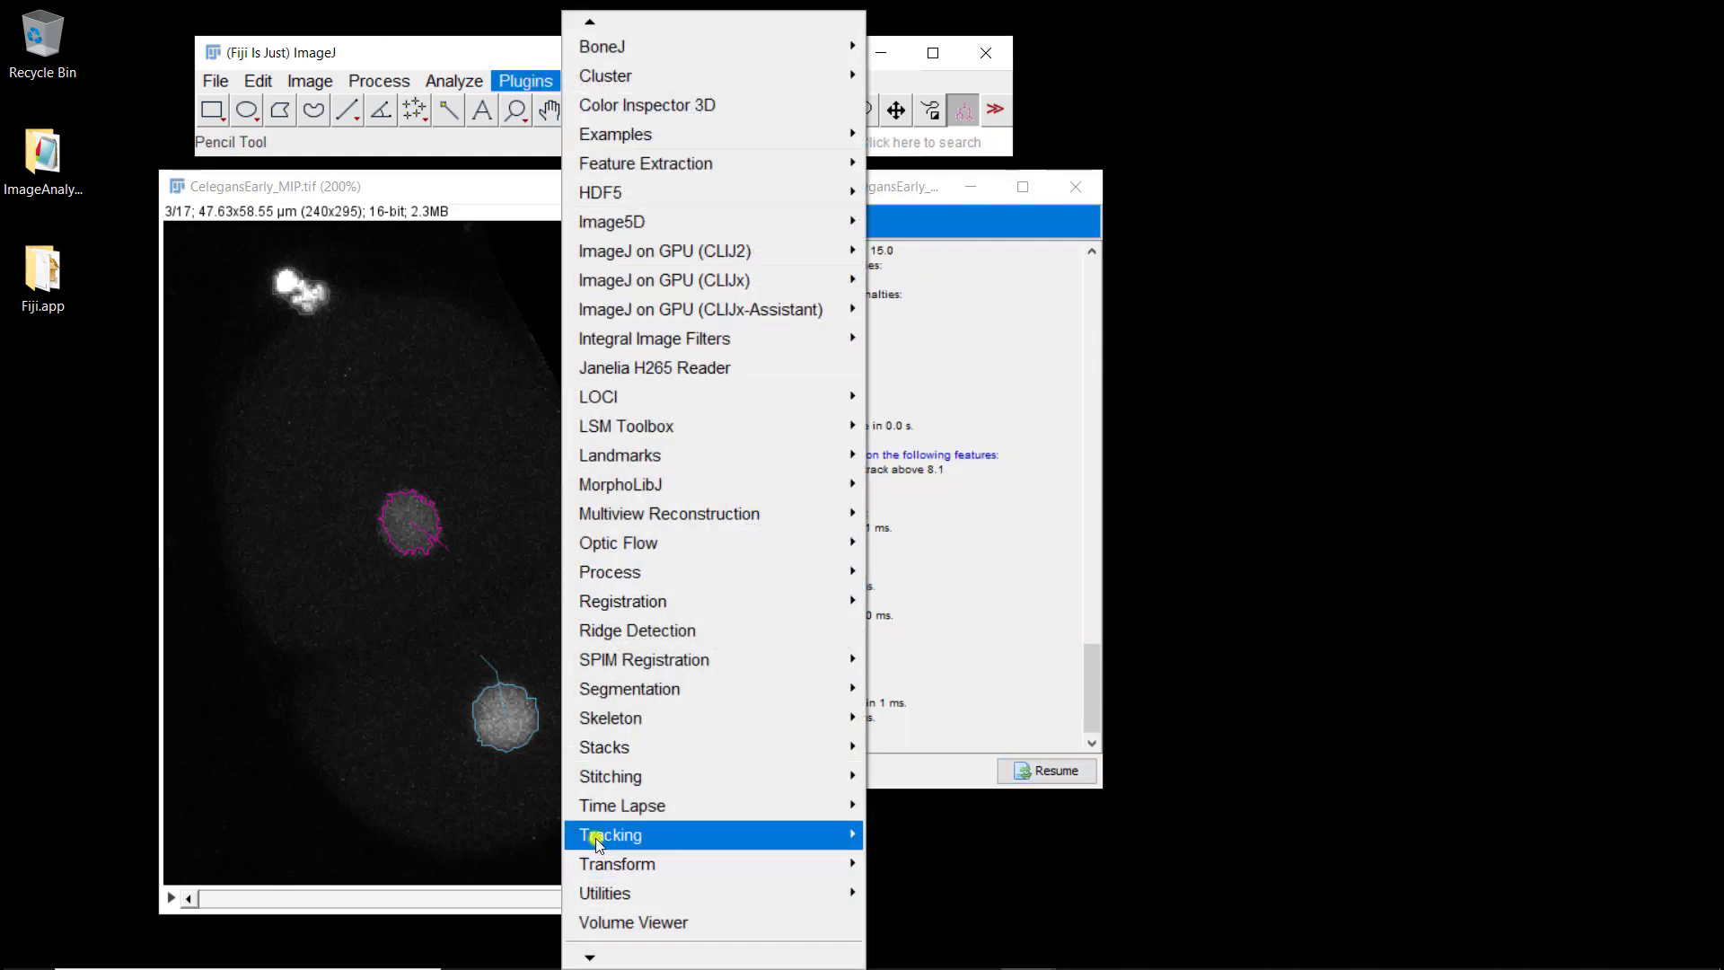
mouse_move(596, 837)
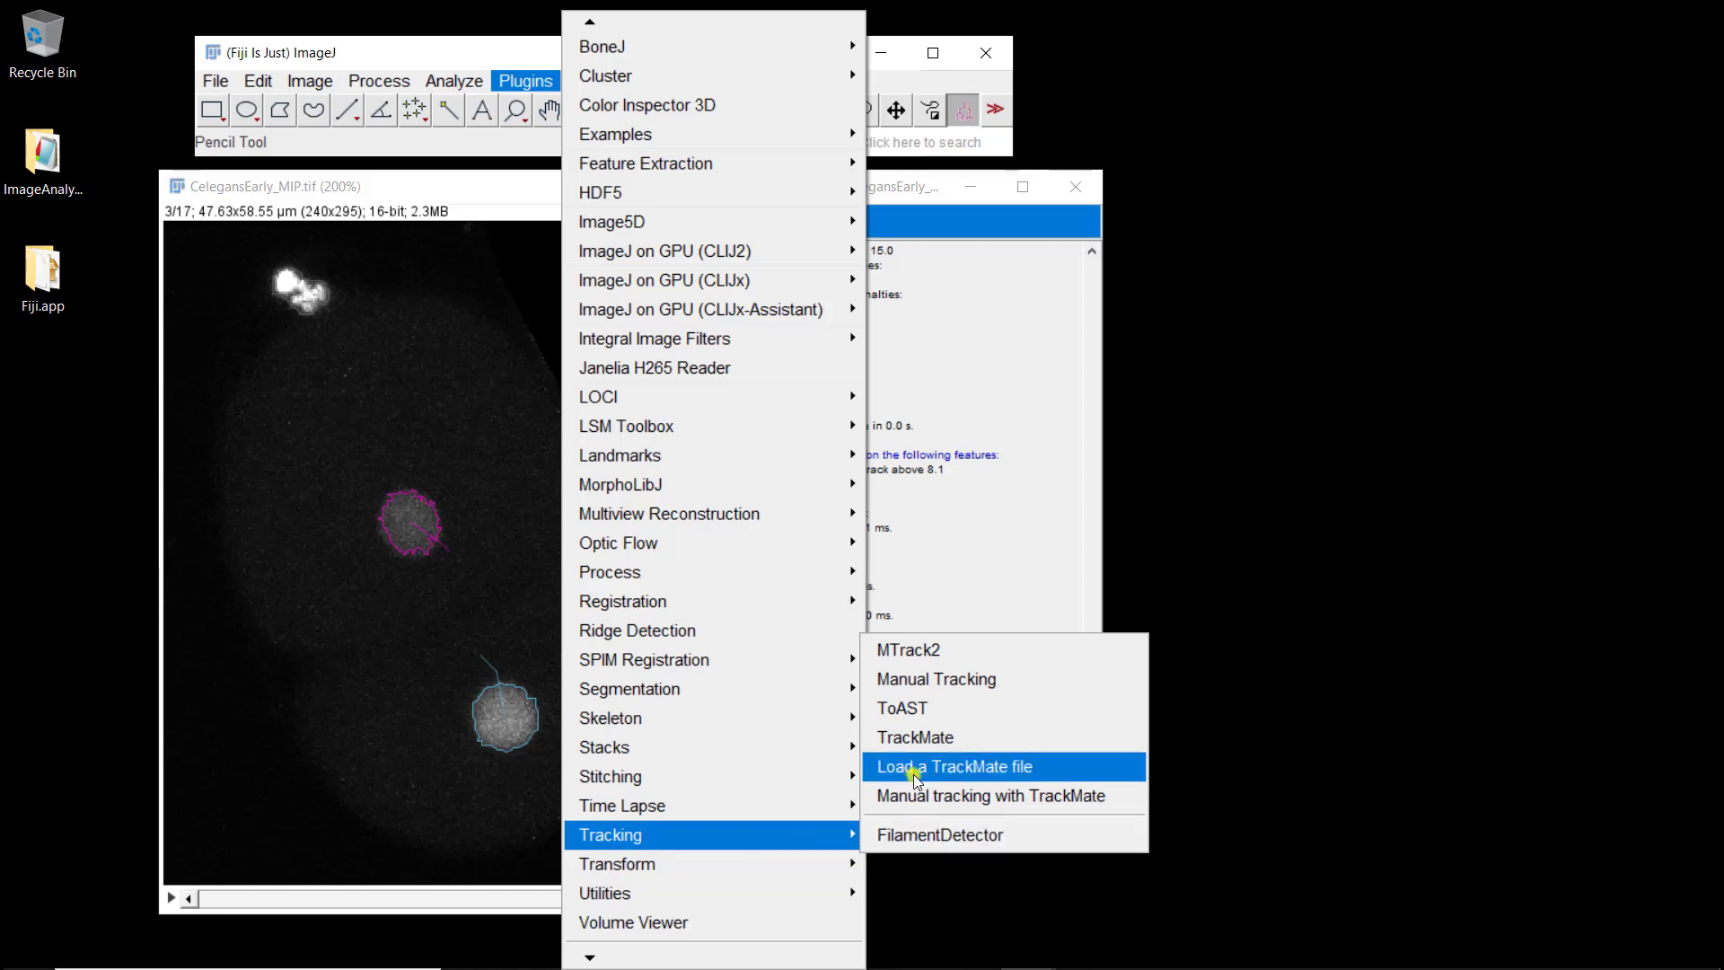
key(Escape)
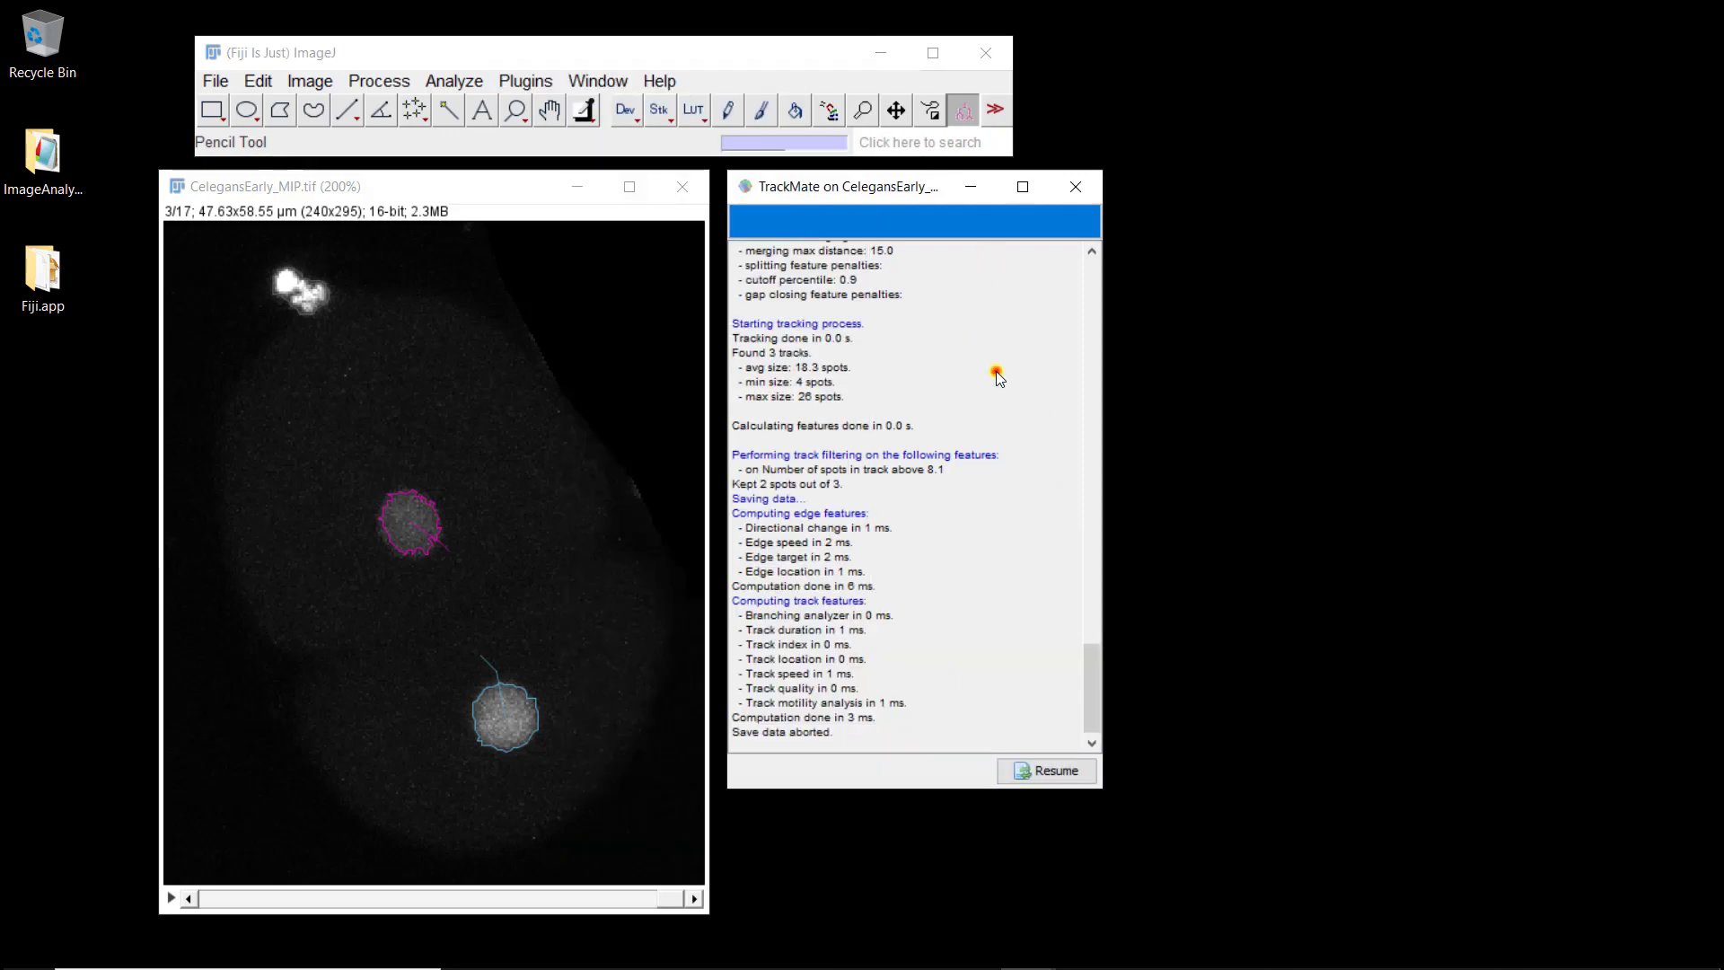
click(997, 373)
click(1019, 769)
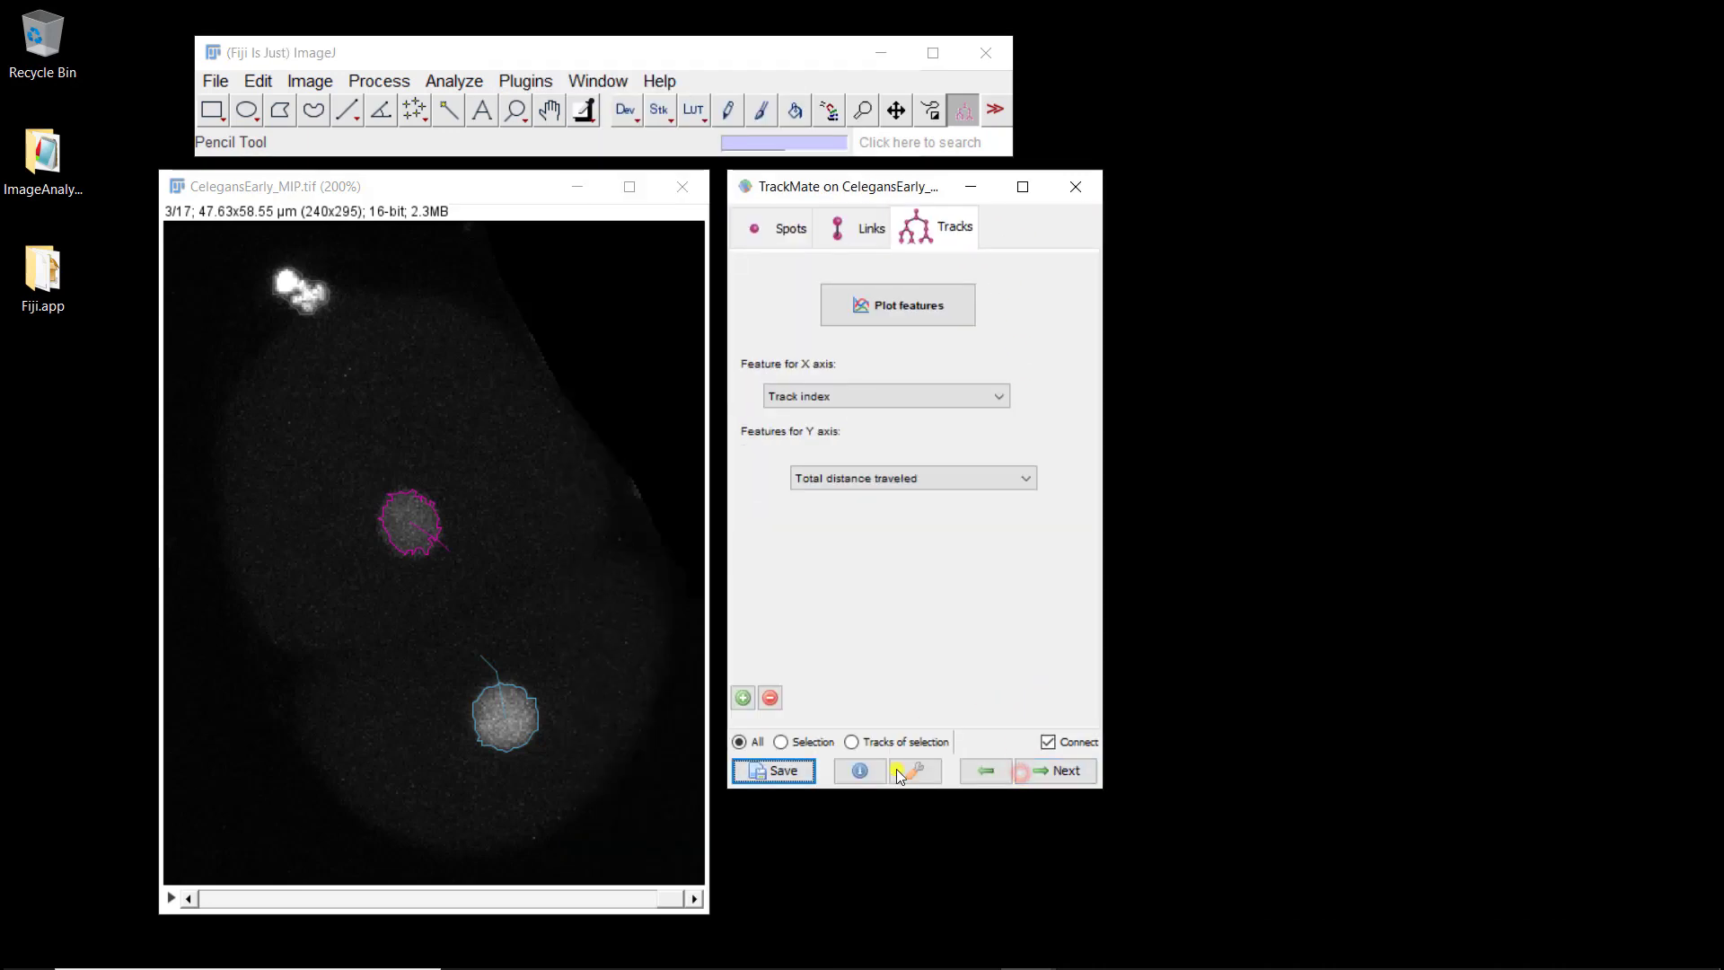
- Return to the display options, open and widen the table of all spots for viewing, and close it
click(984, 770)
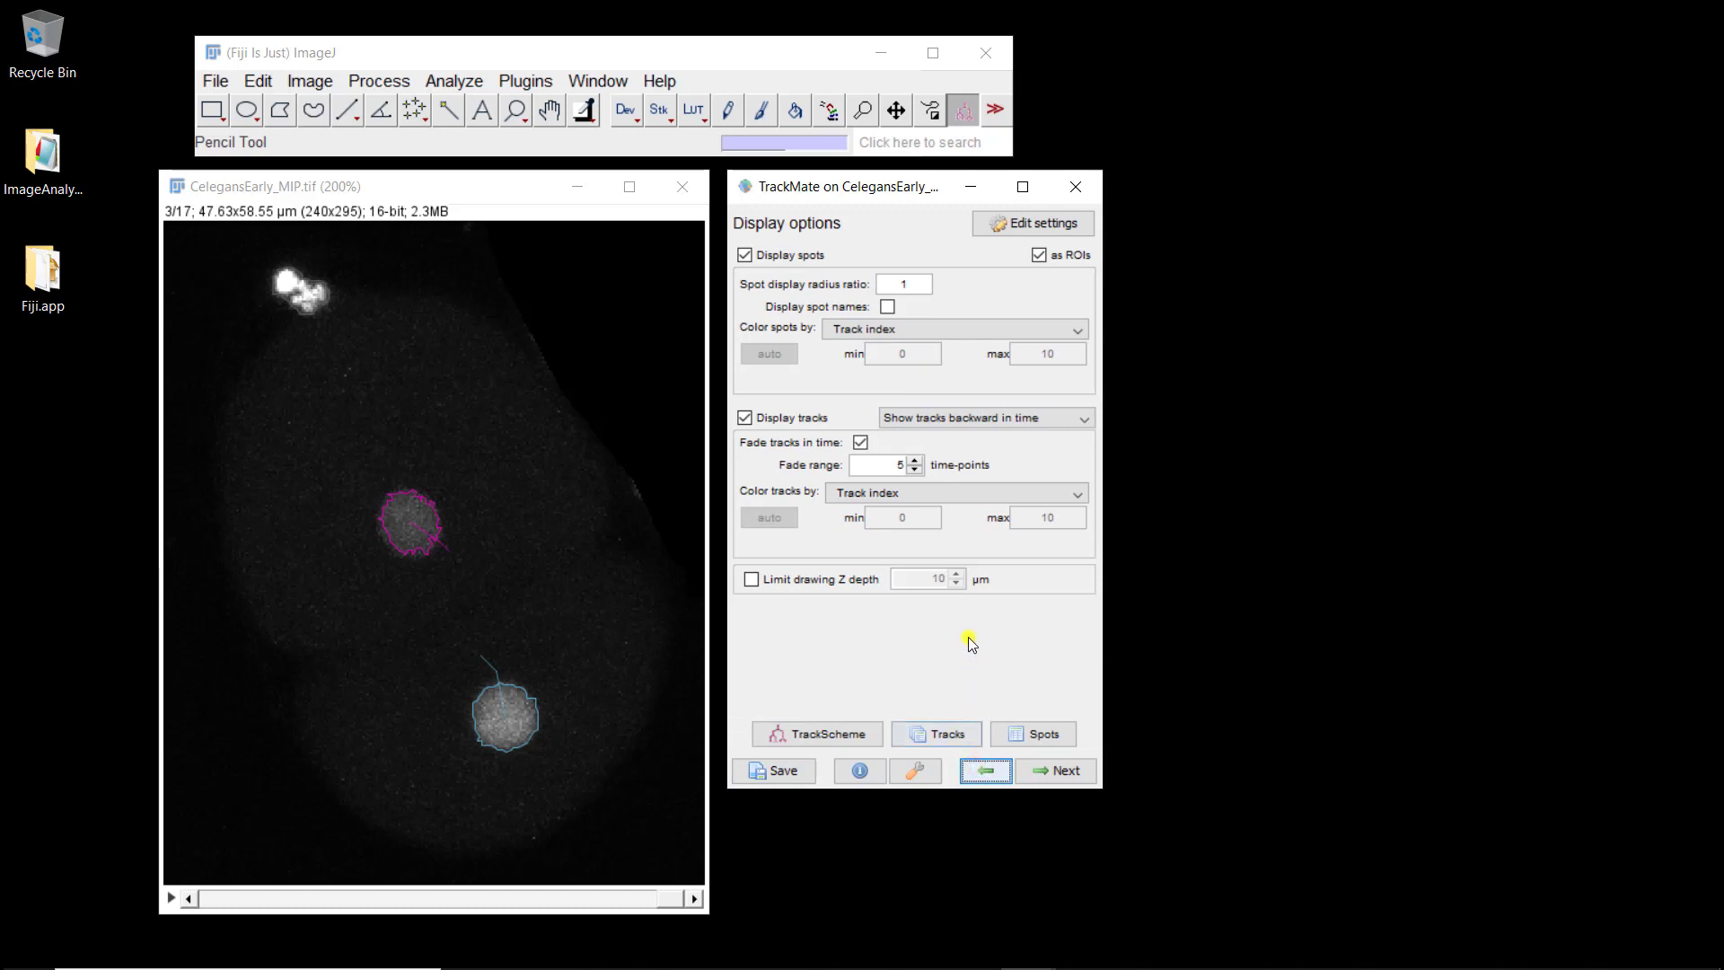
click(1038, 736)
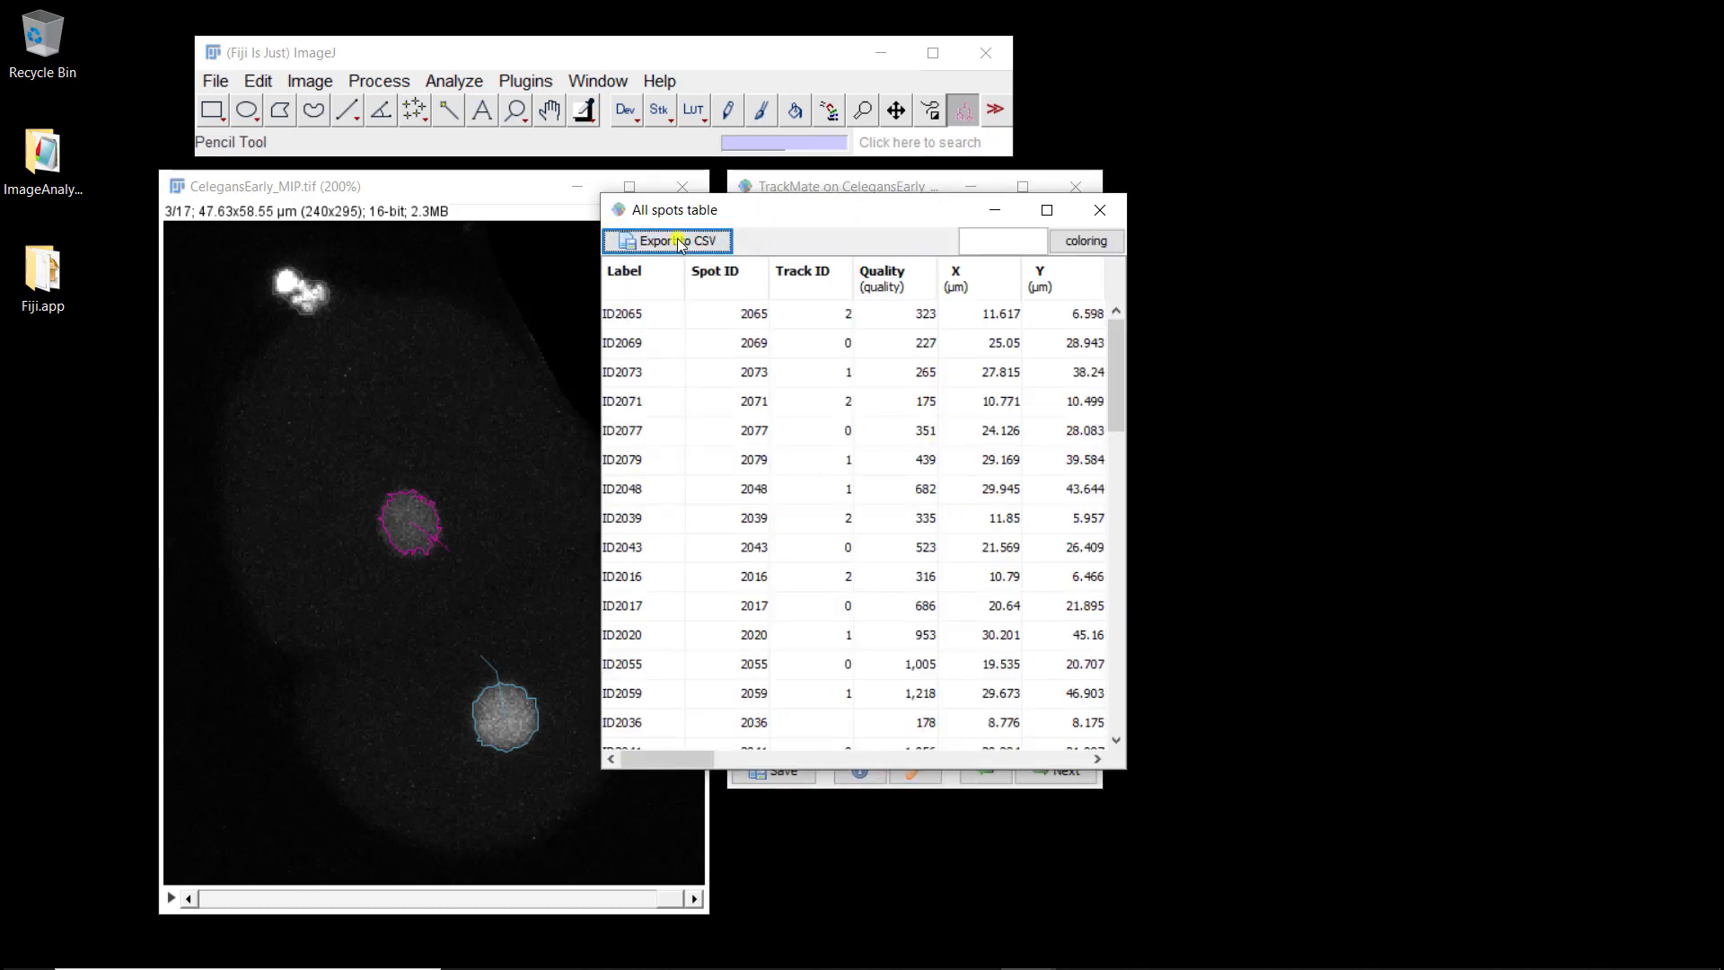
drag(797, 214, 583, 200)
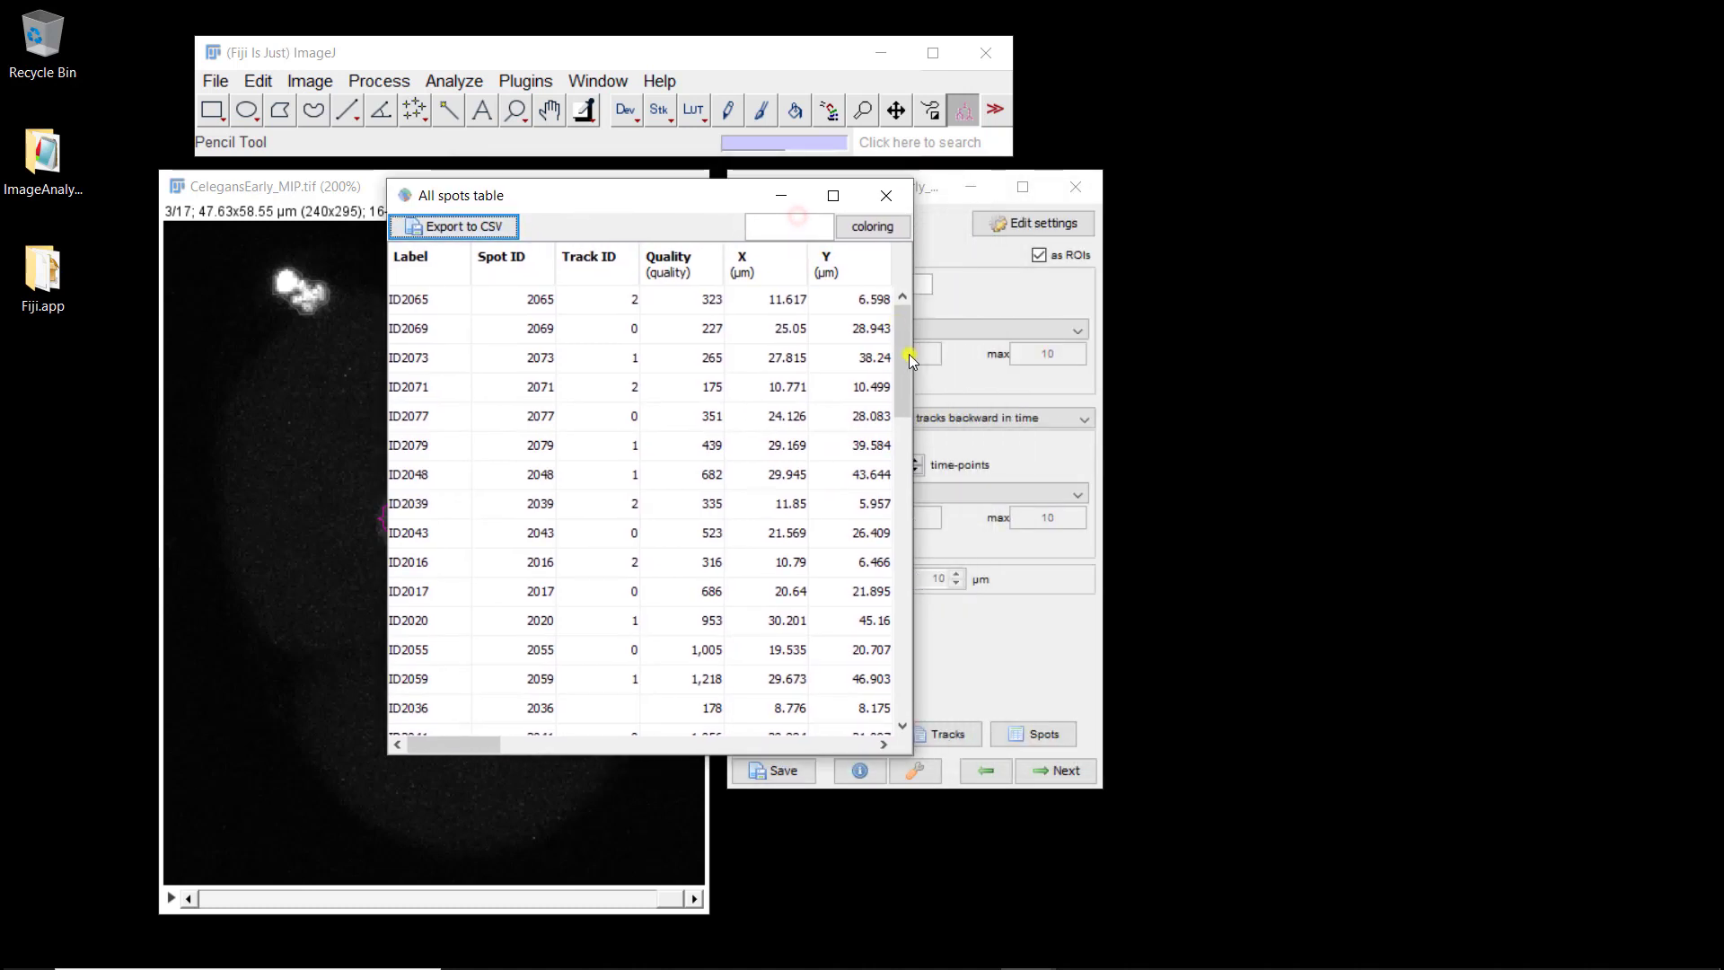
drag(912, 481, 1262, 485)
click(1243, 195)
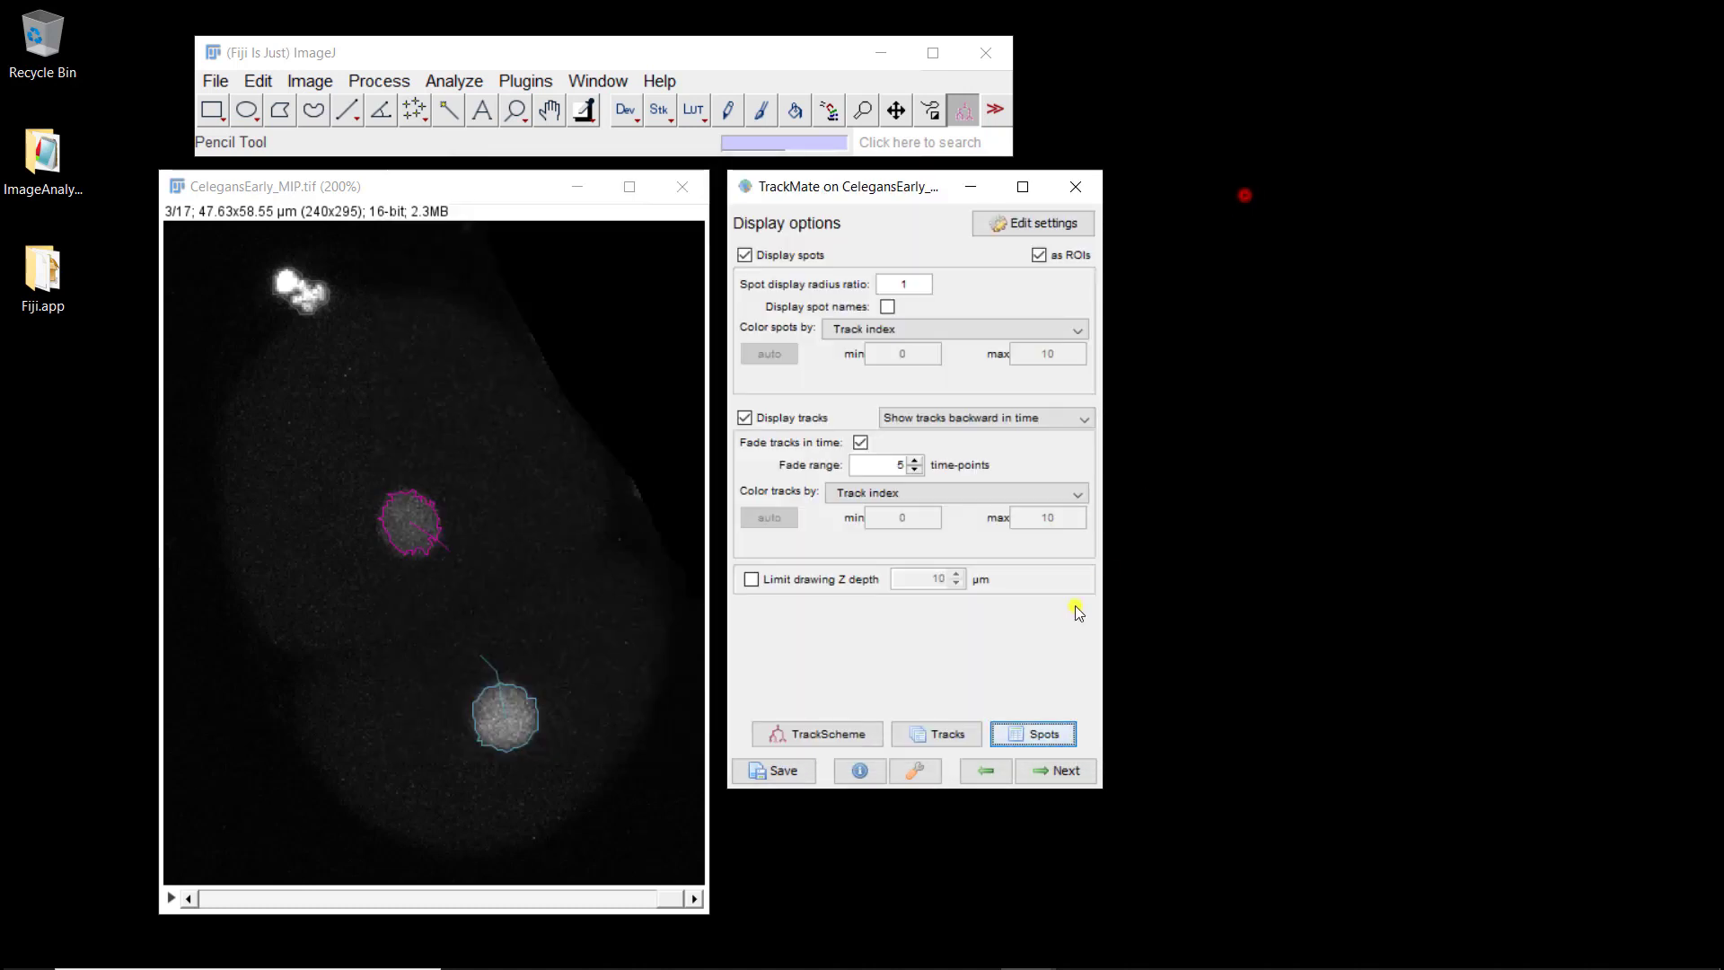
- Open the track tables and enlarge their window beside the image
click(949, 725)
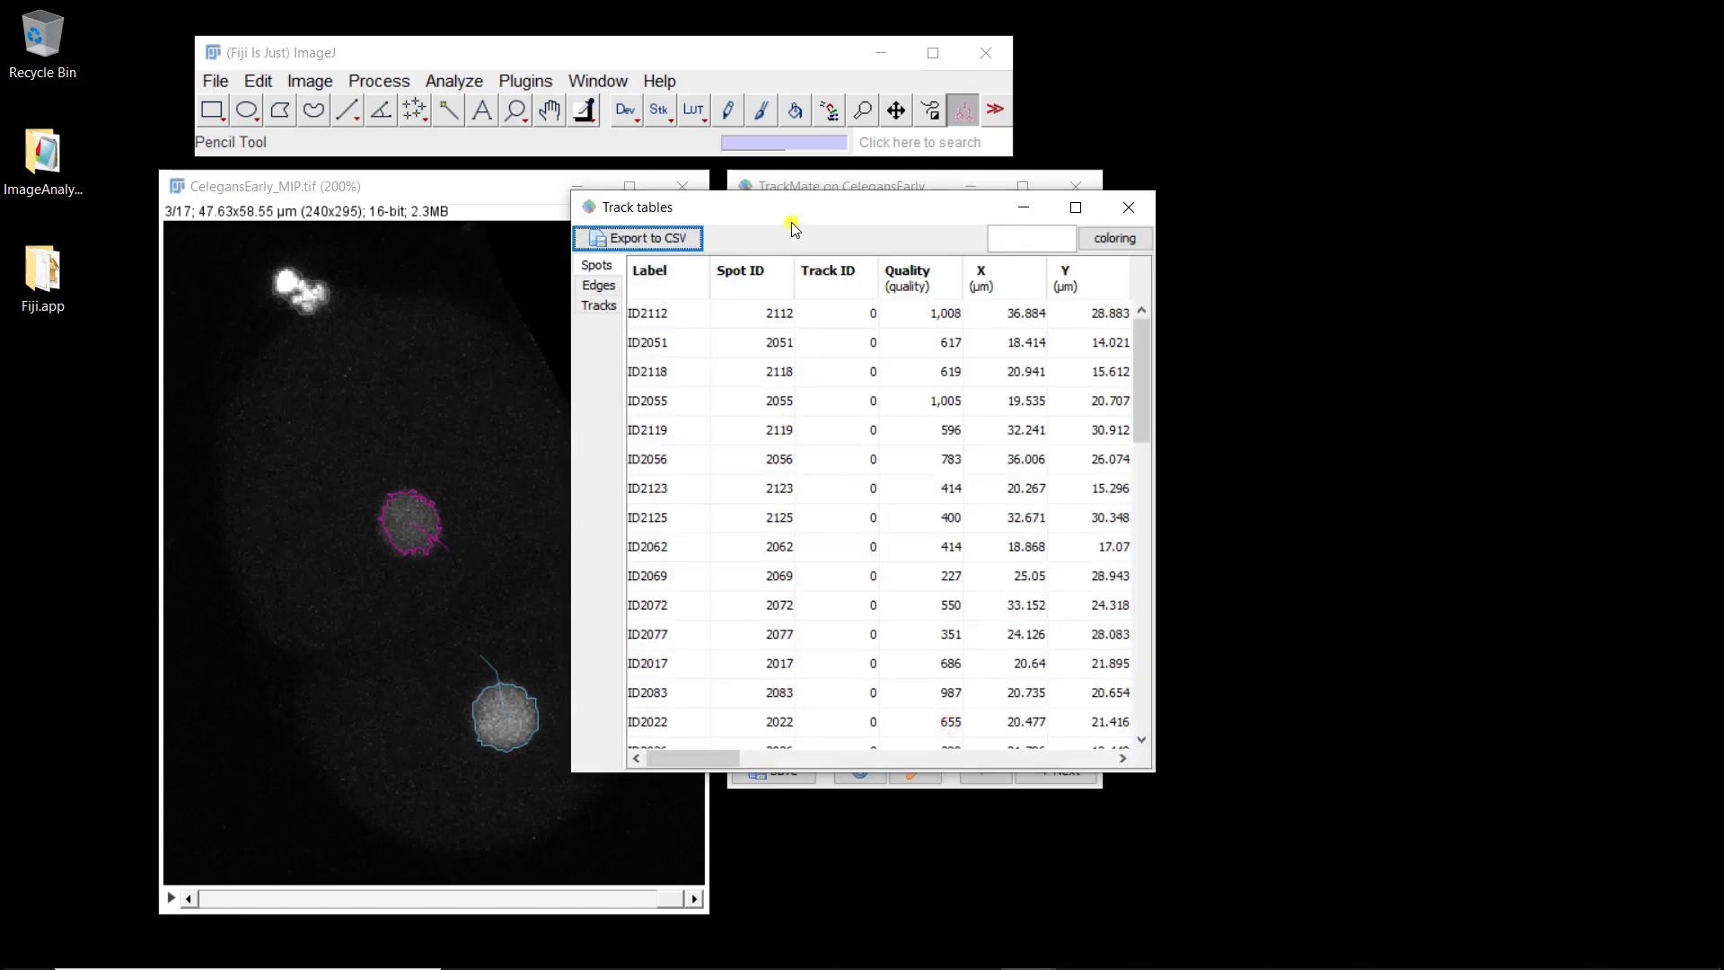
drag(793, 214, 526, 101)
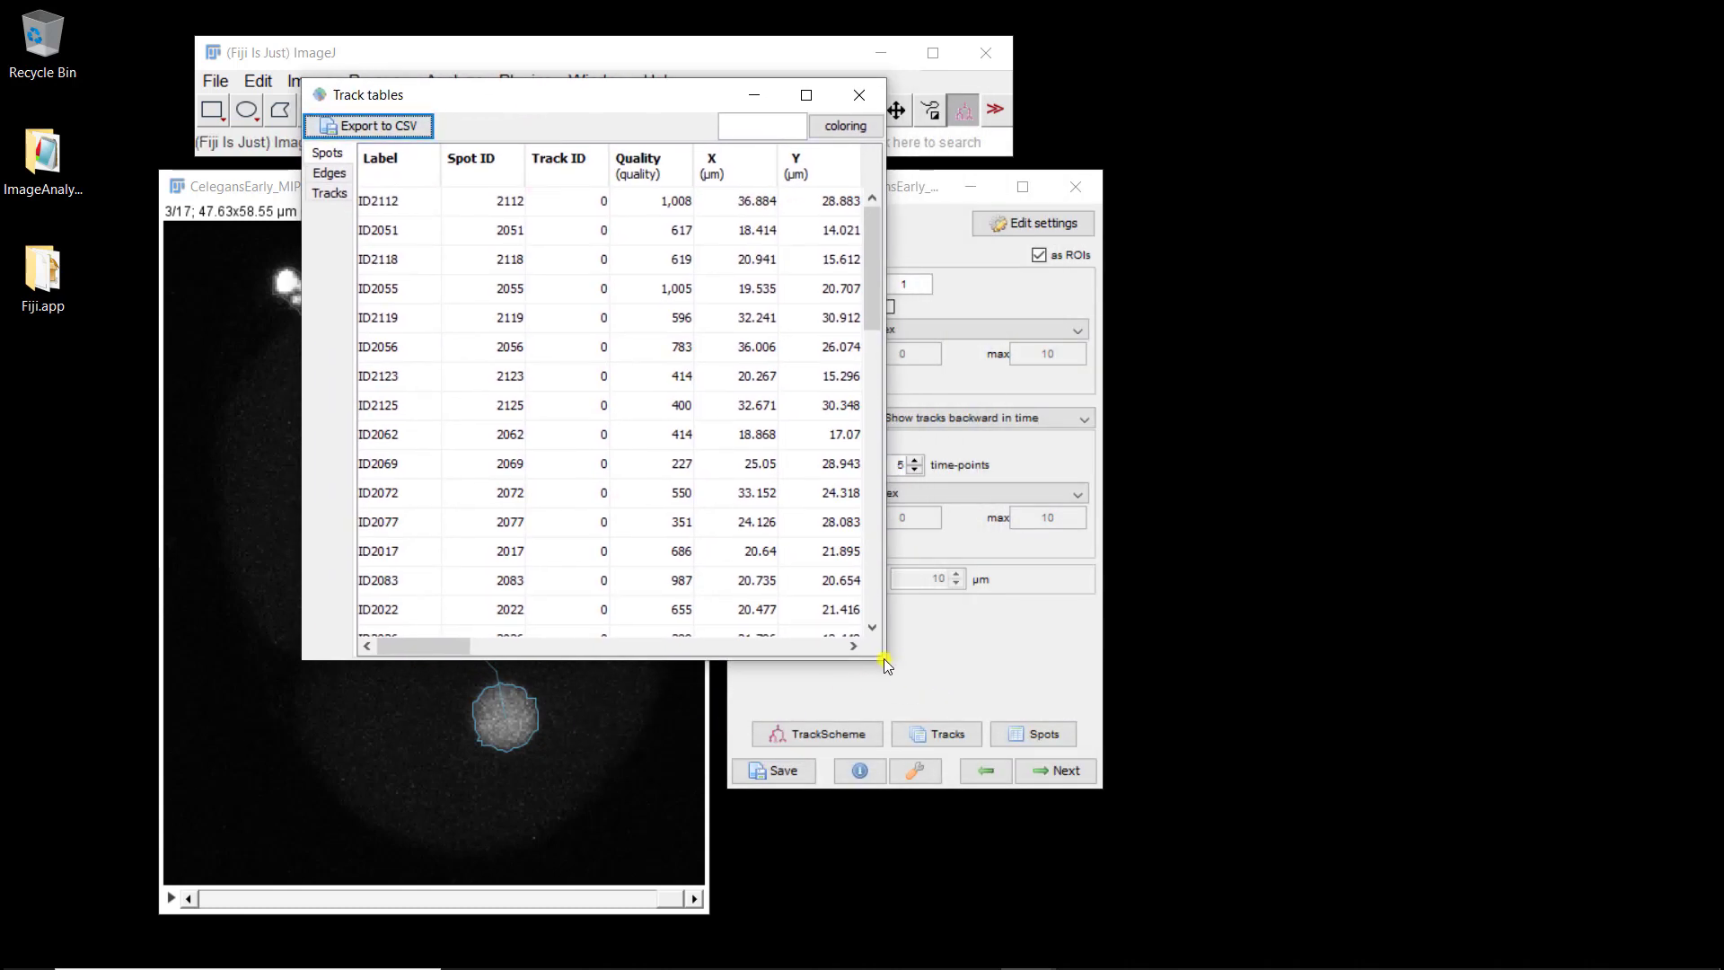
drag(884, 659, 1338, 846)
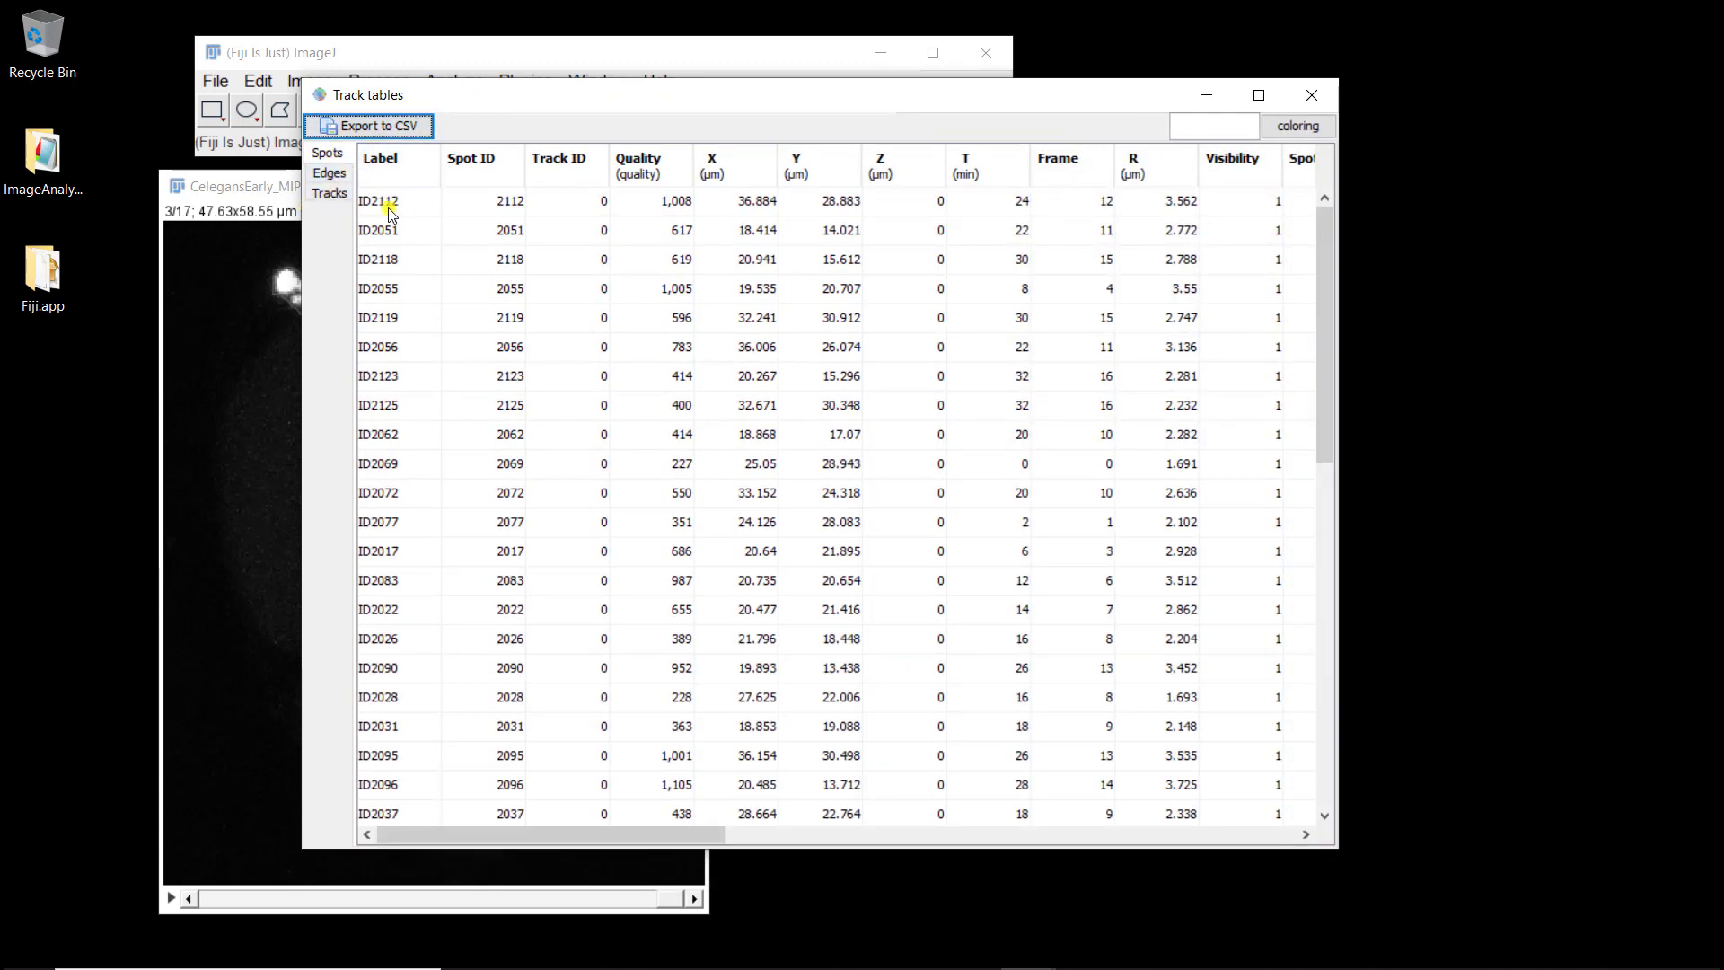
drag(580, 96, 949, 135)
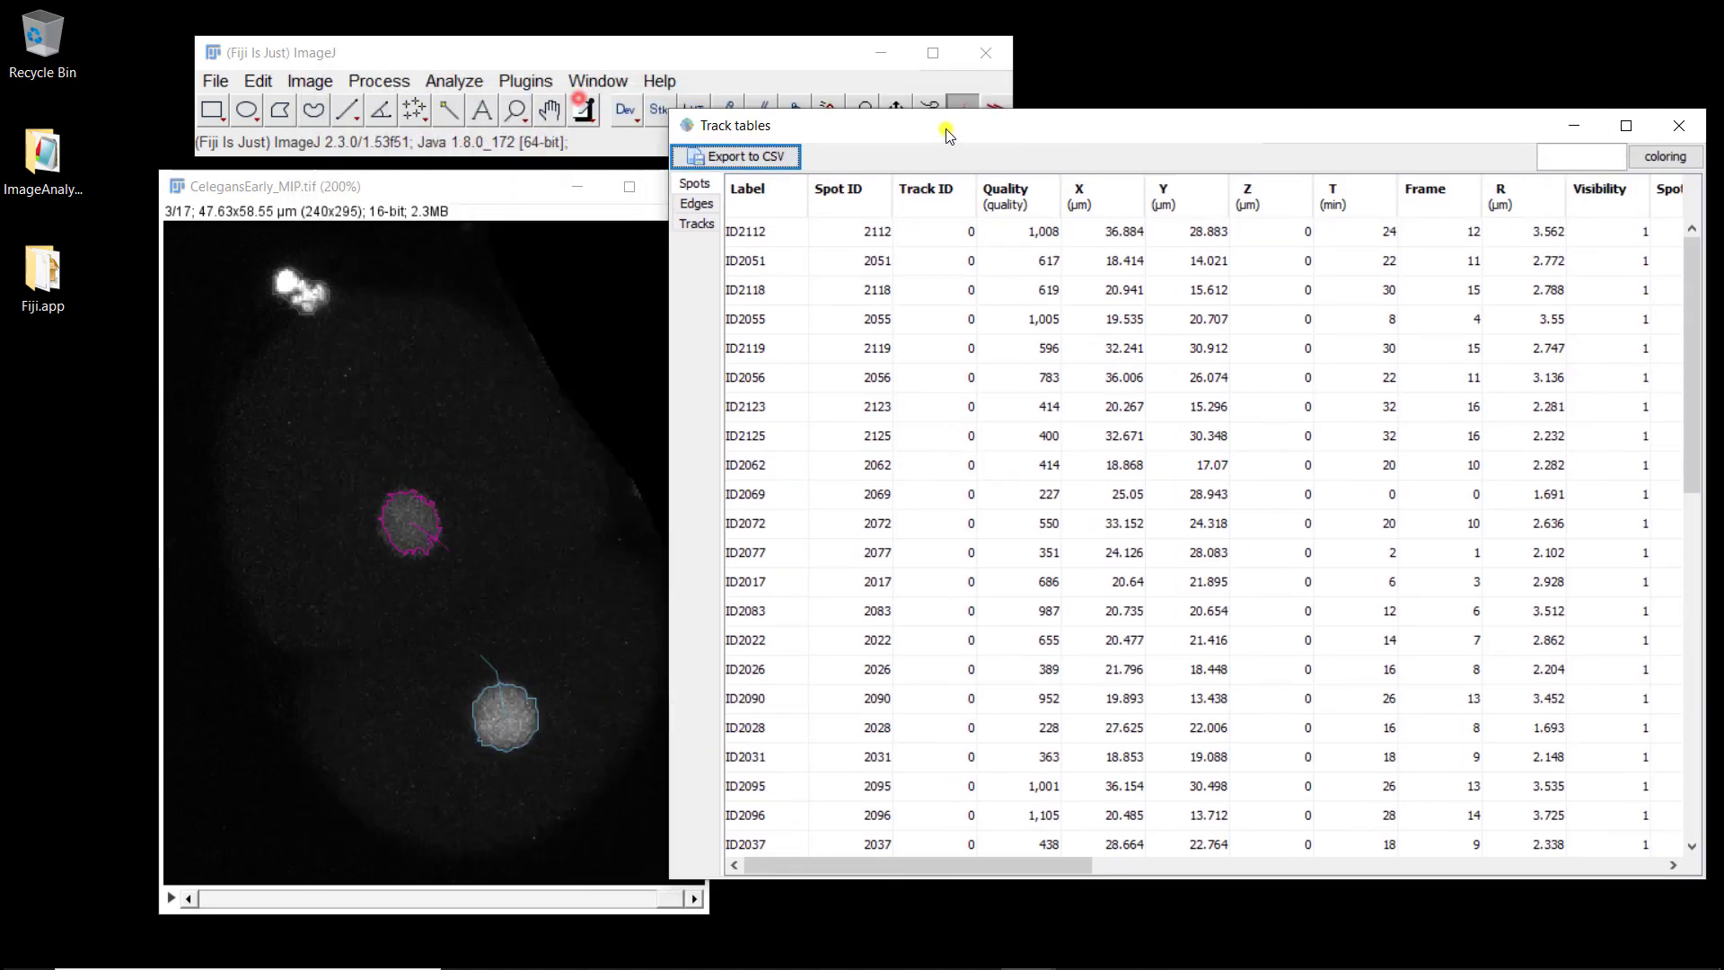
- Select spot ID2112 in the spots table to locate it in the image, and examine the remaining spot feature columns
click(769, 232)
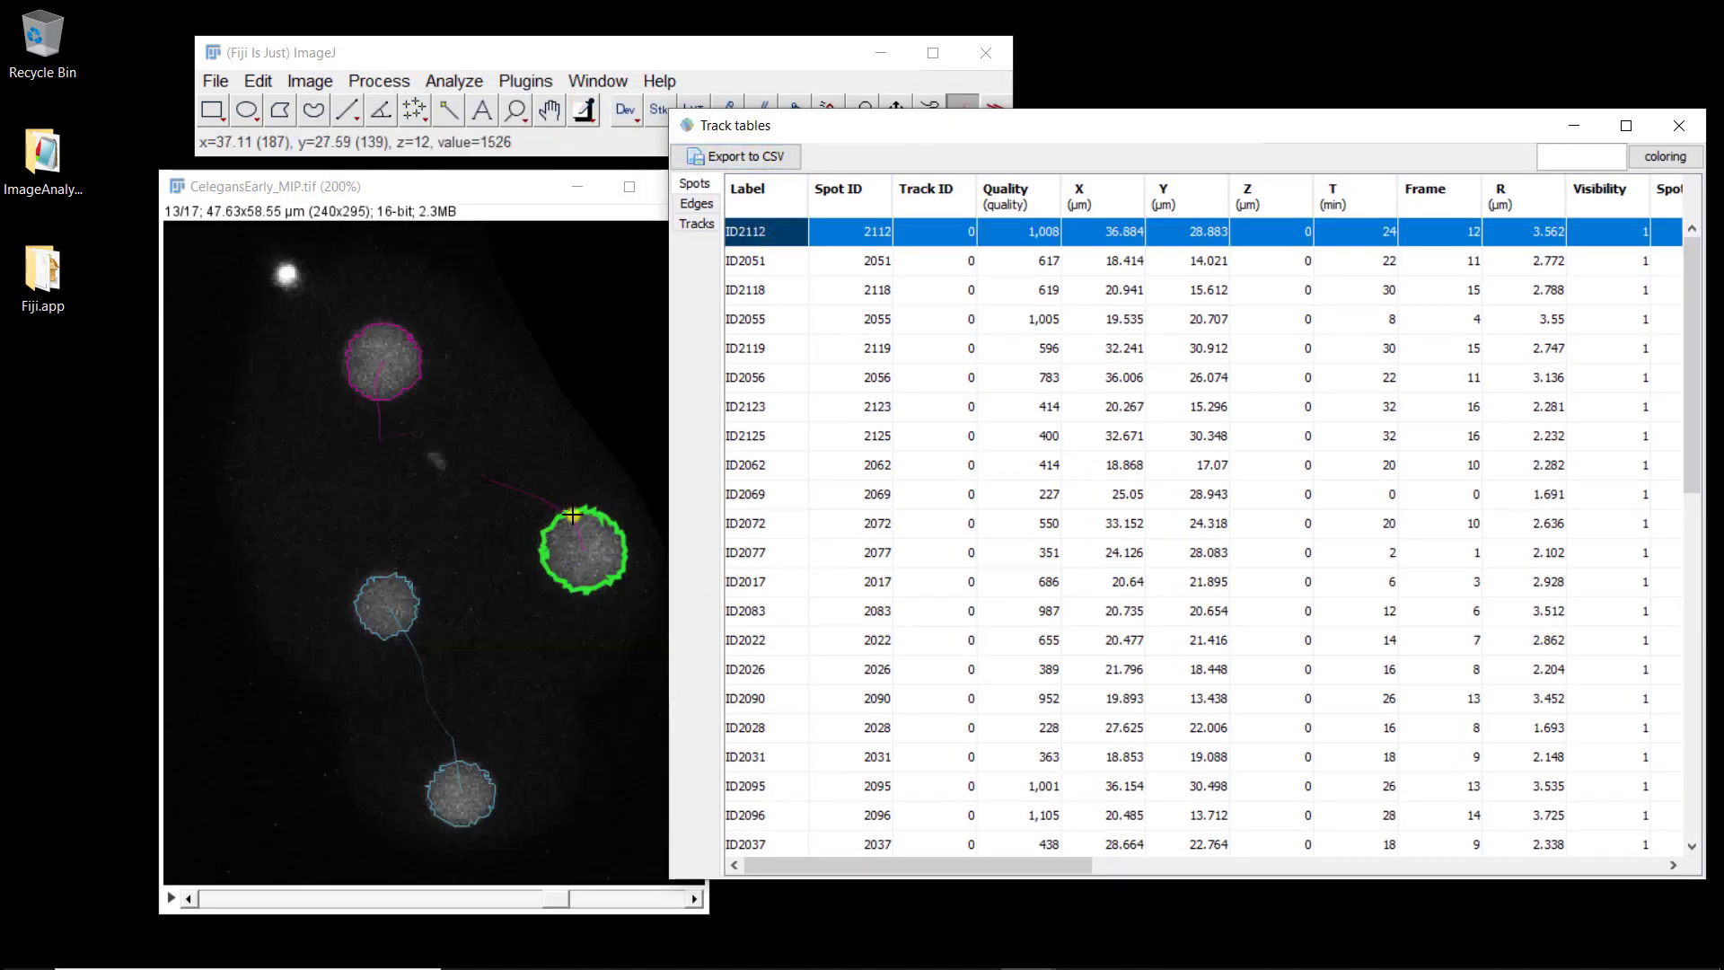
drag(879, 124, 493, 135)
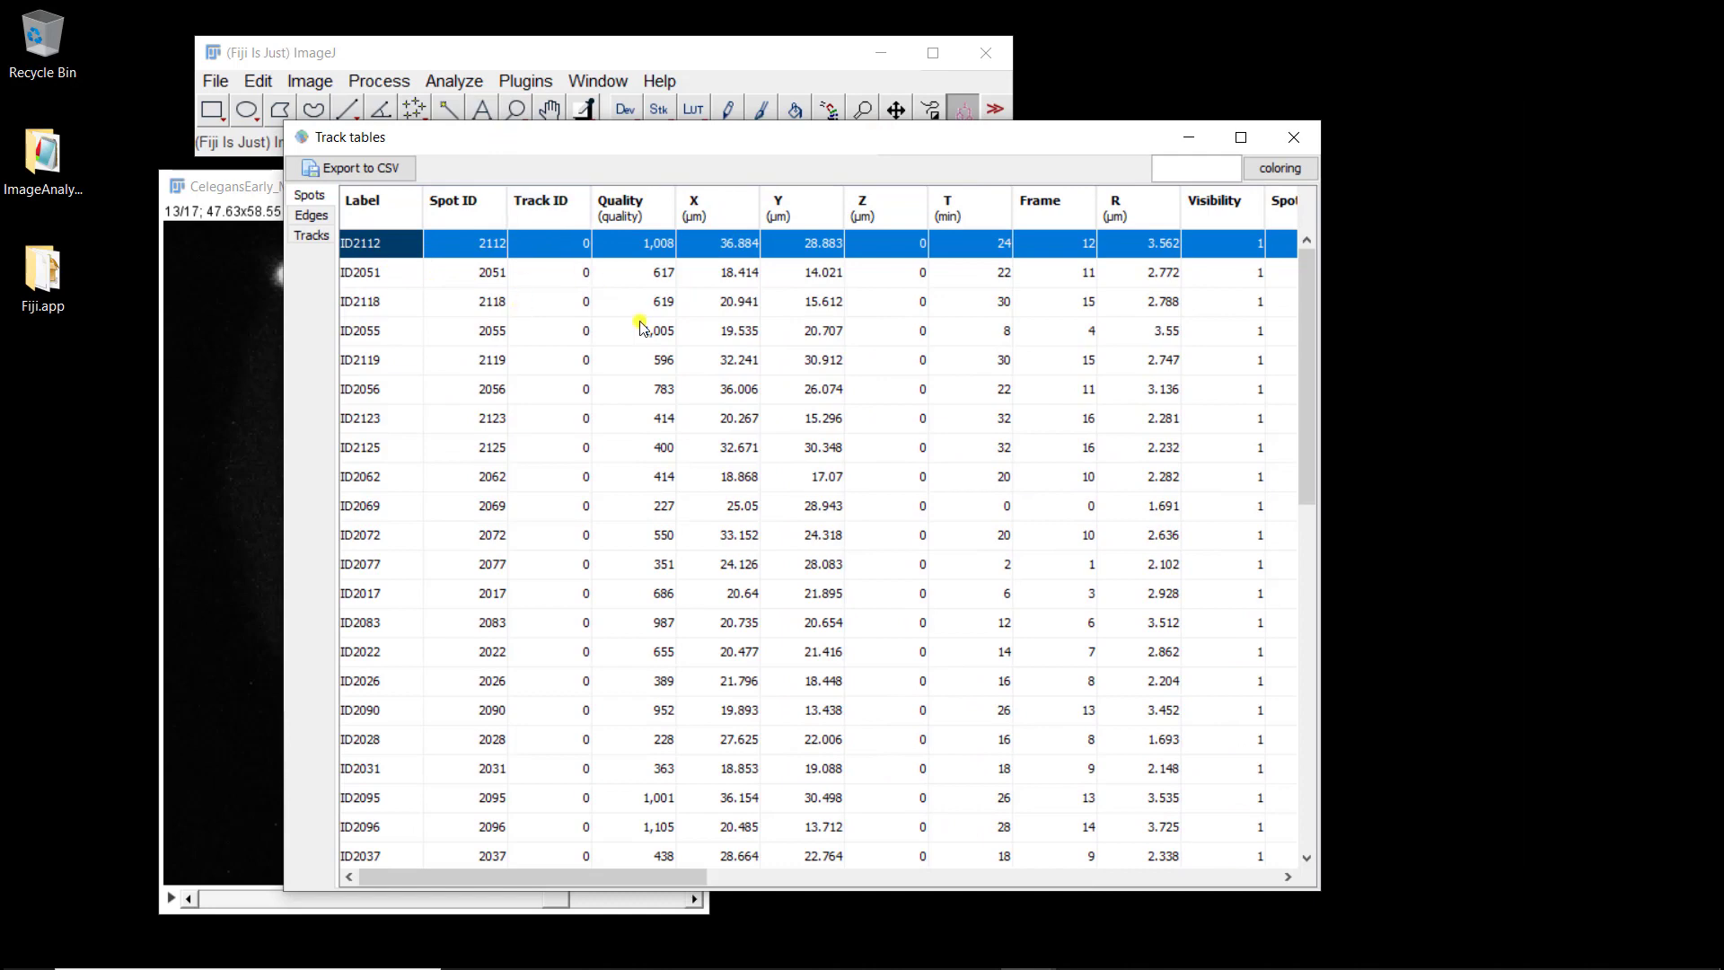
drag(633, 870, 503, 835)
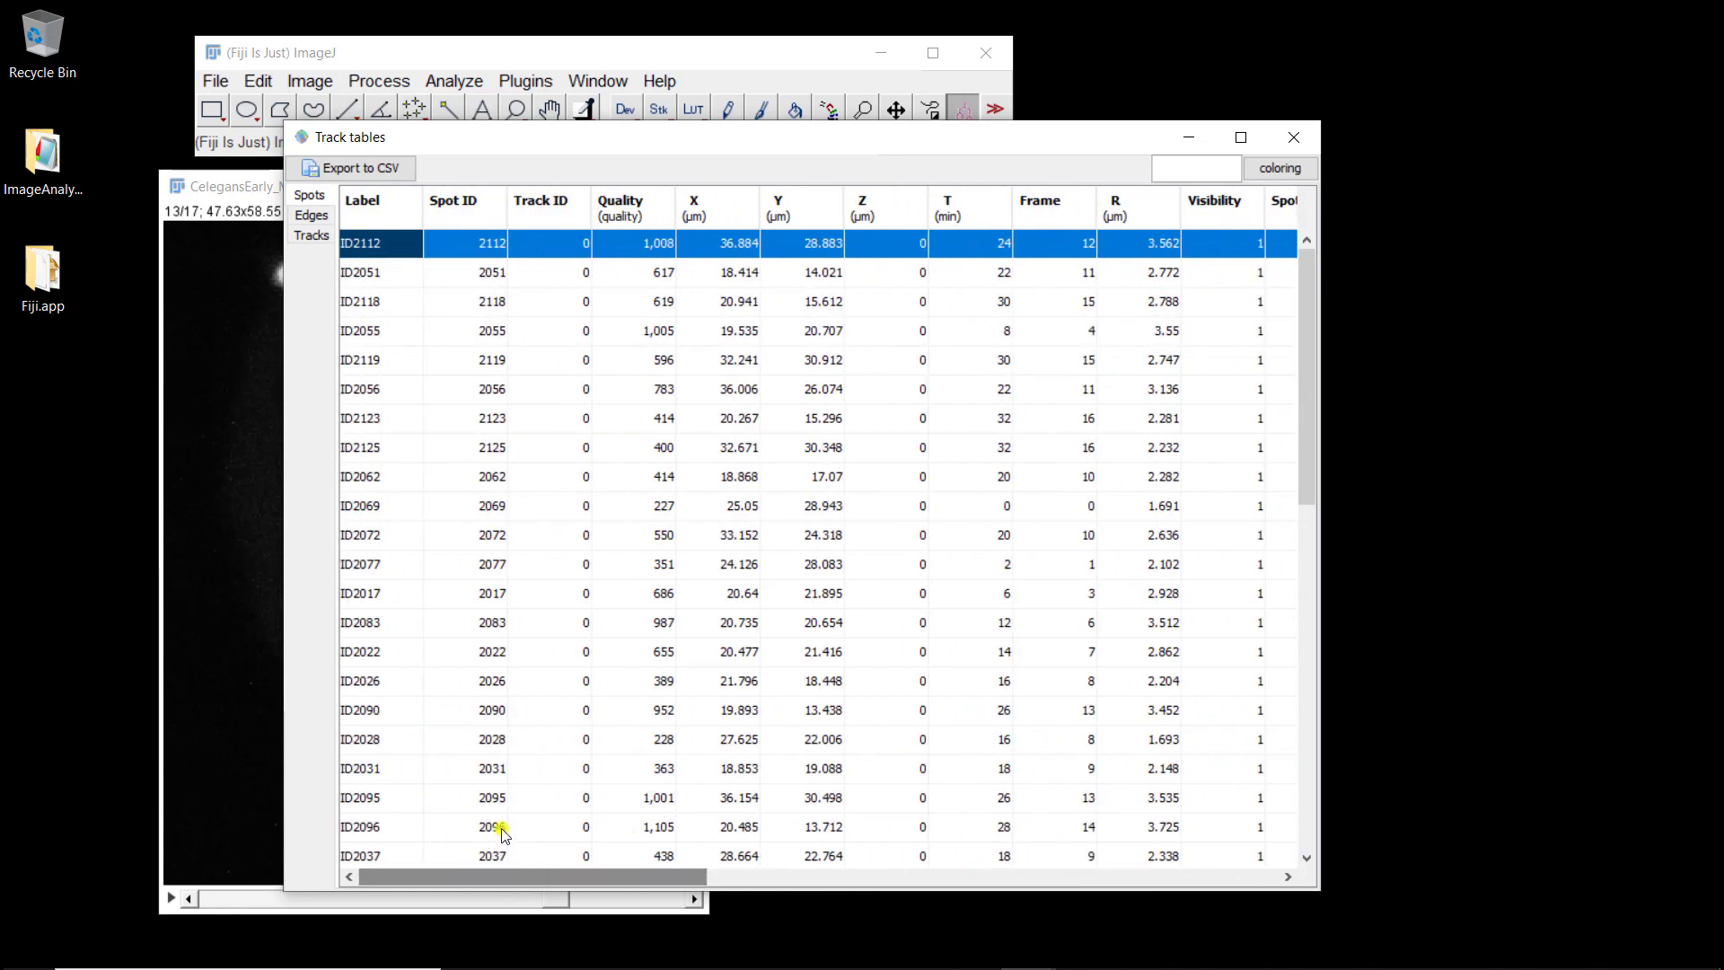
- Show the edges table, widen its Label column, and select the link ID2041 → ID2083
click(310, 216)
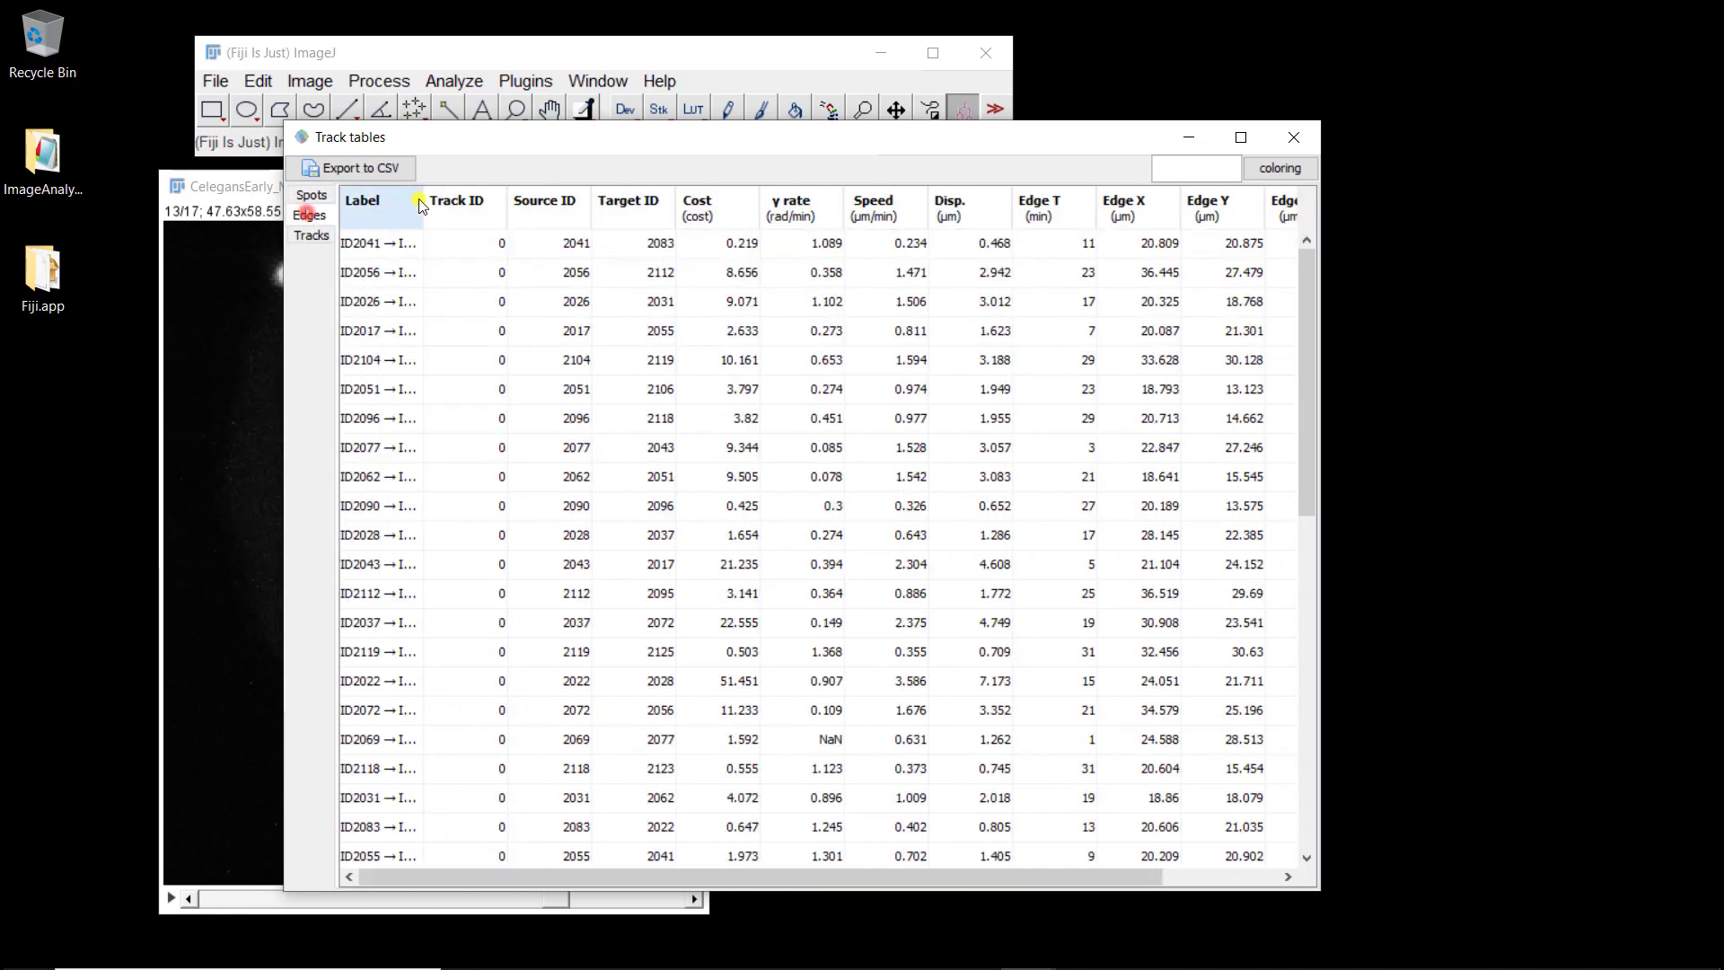
drag(422, 206, 504, 205)
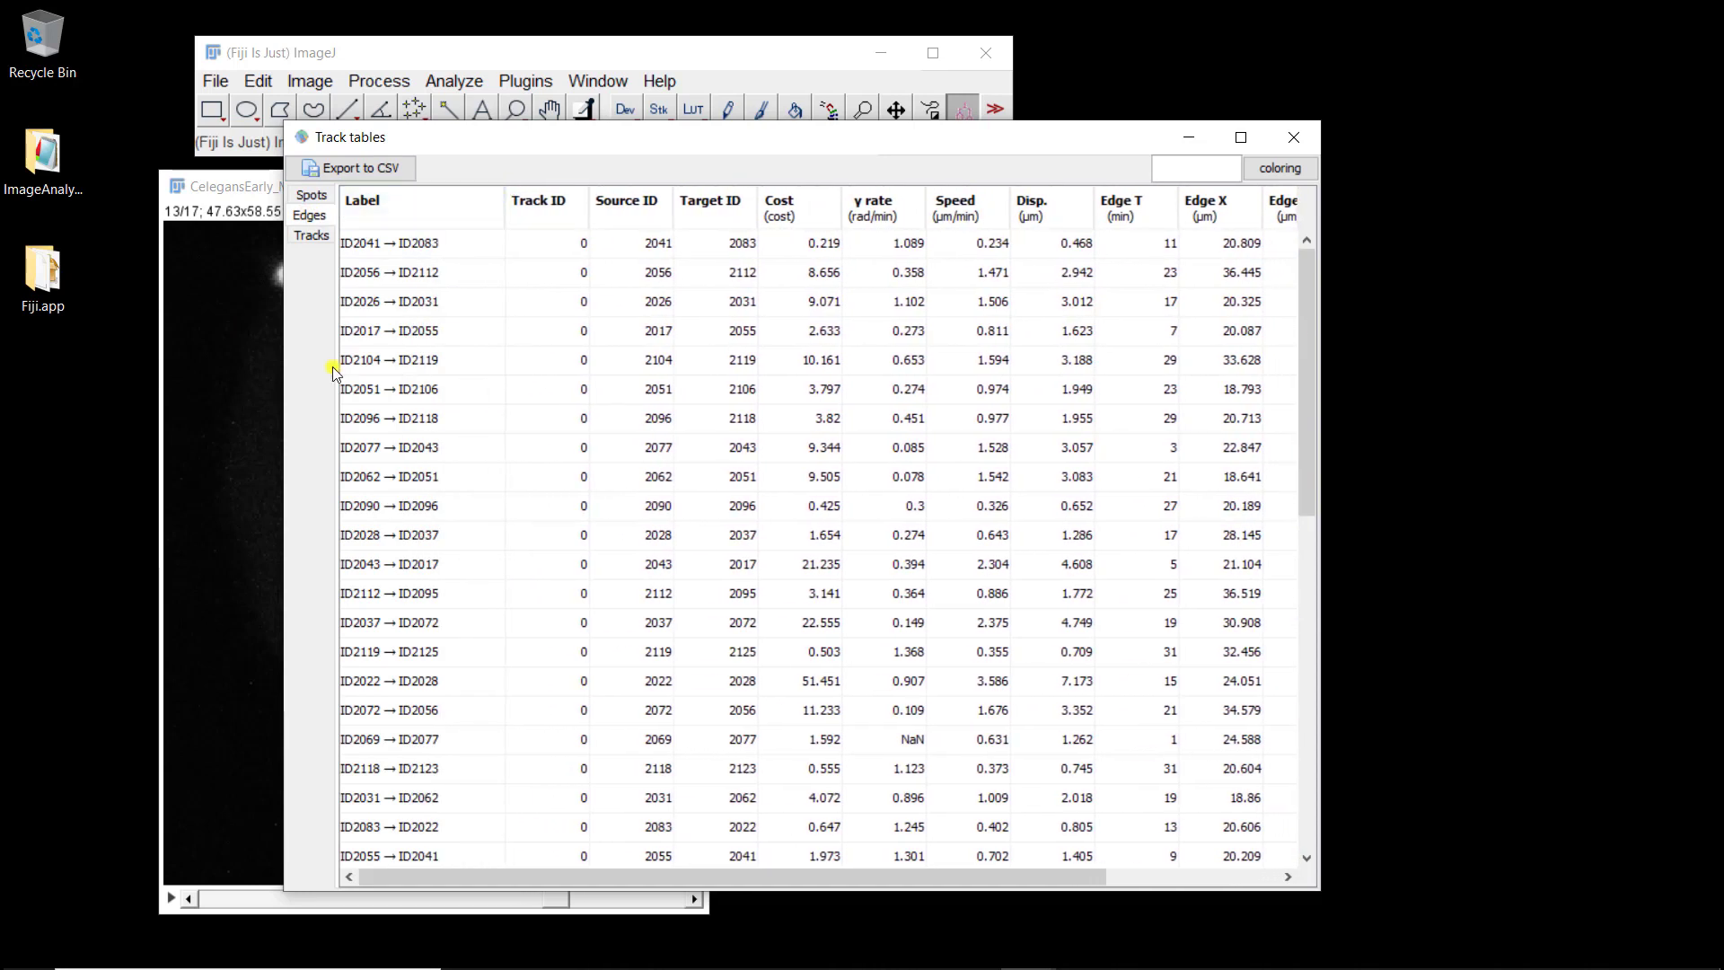
click(402, 251)
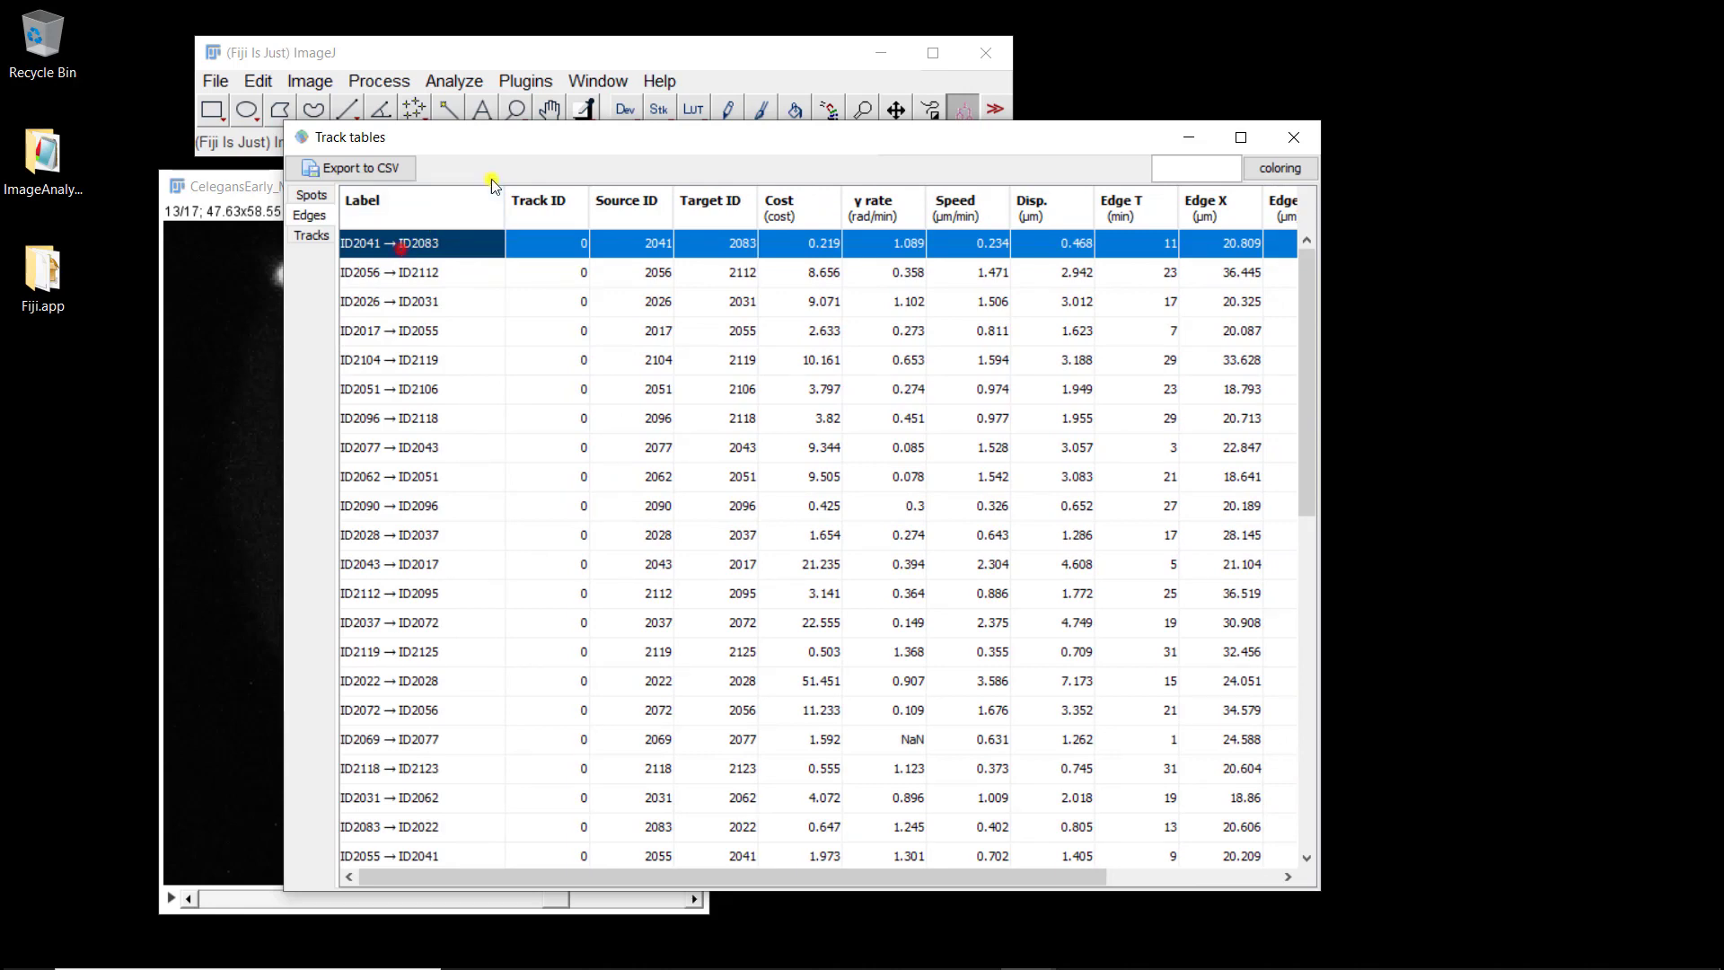
- Select the link ID2056 → ID2112 in the edges table, compare it with the nuclei in frames 12 and 13, and examine its features
drag(530, 154, 982, 170)
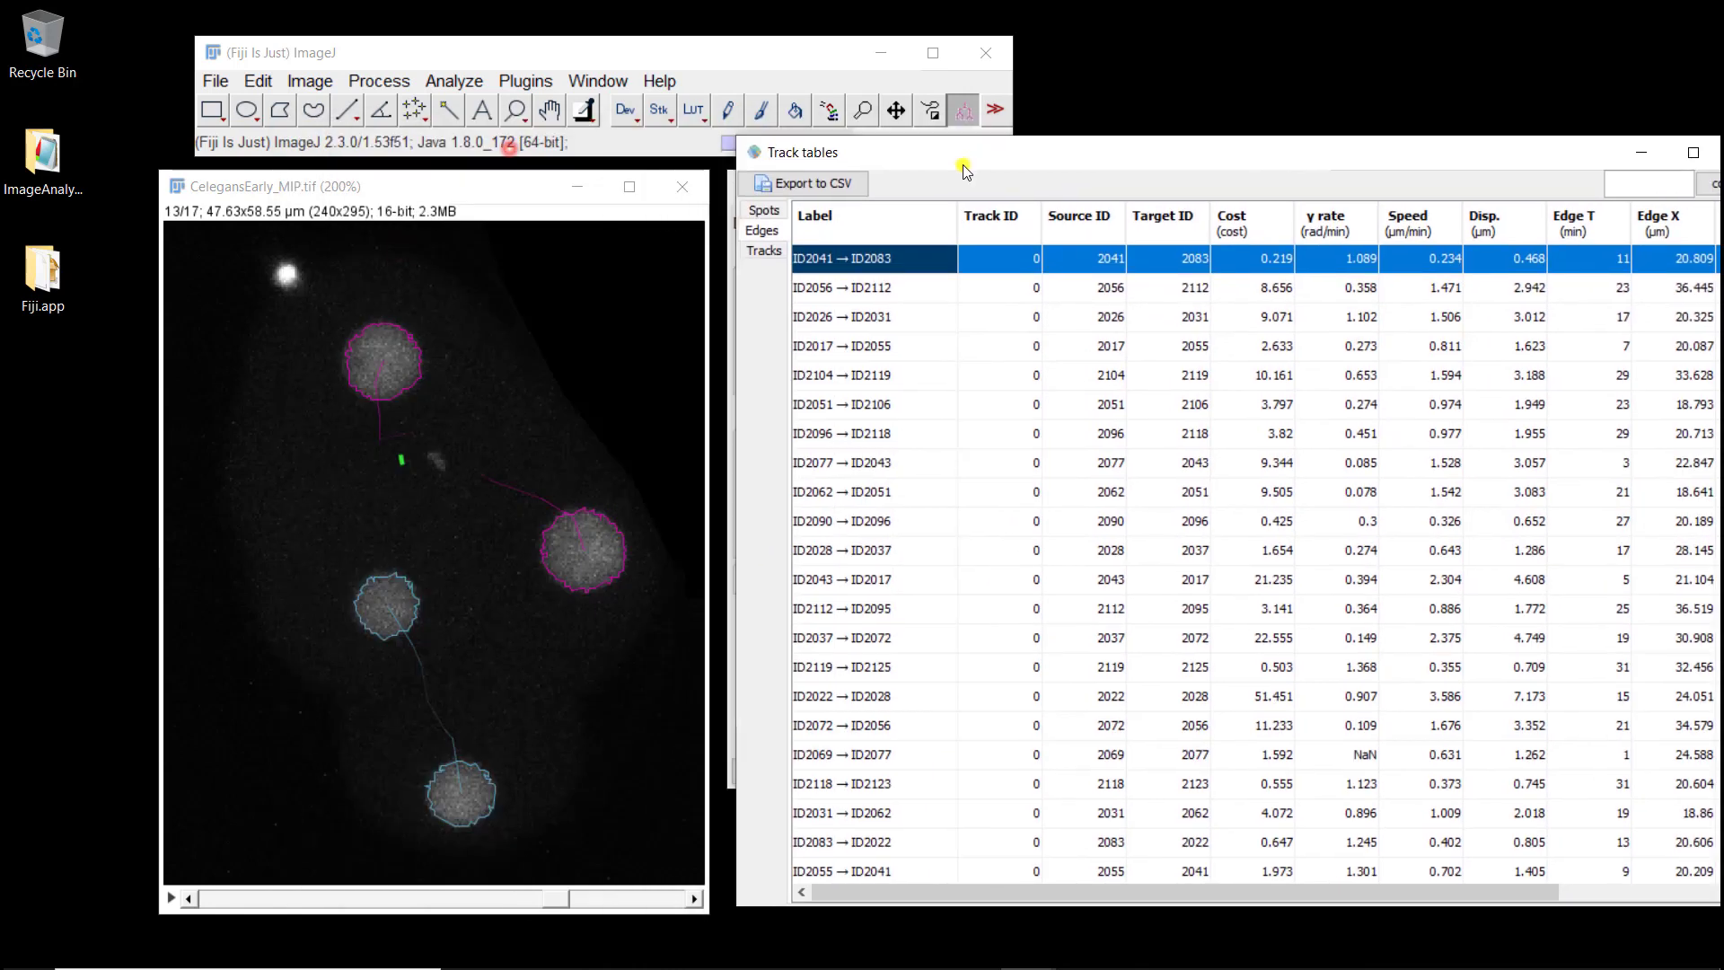
click(859, 288)
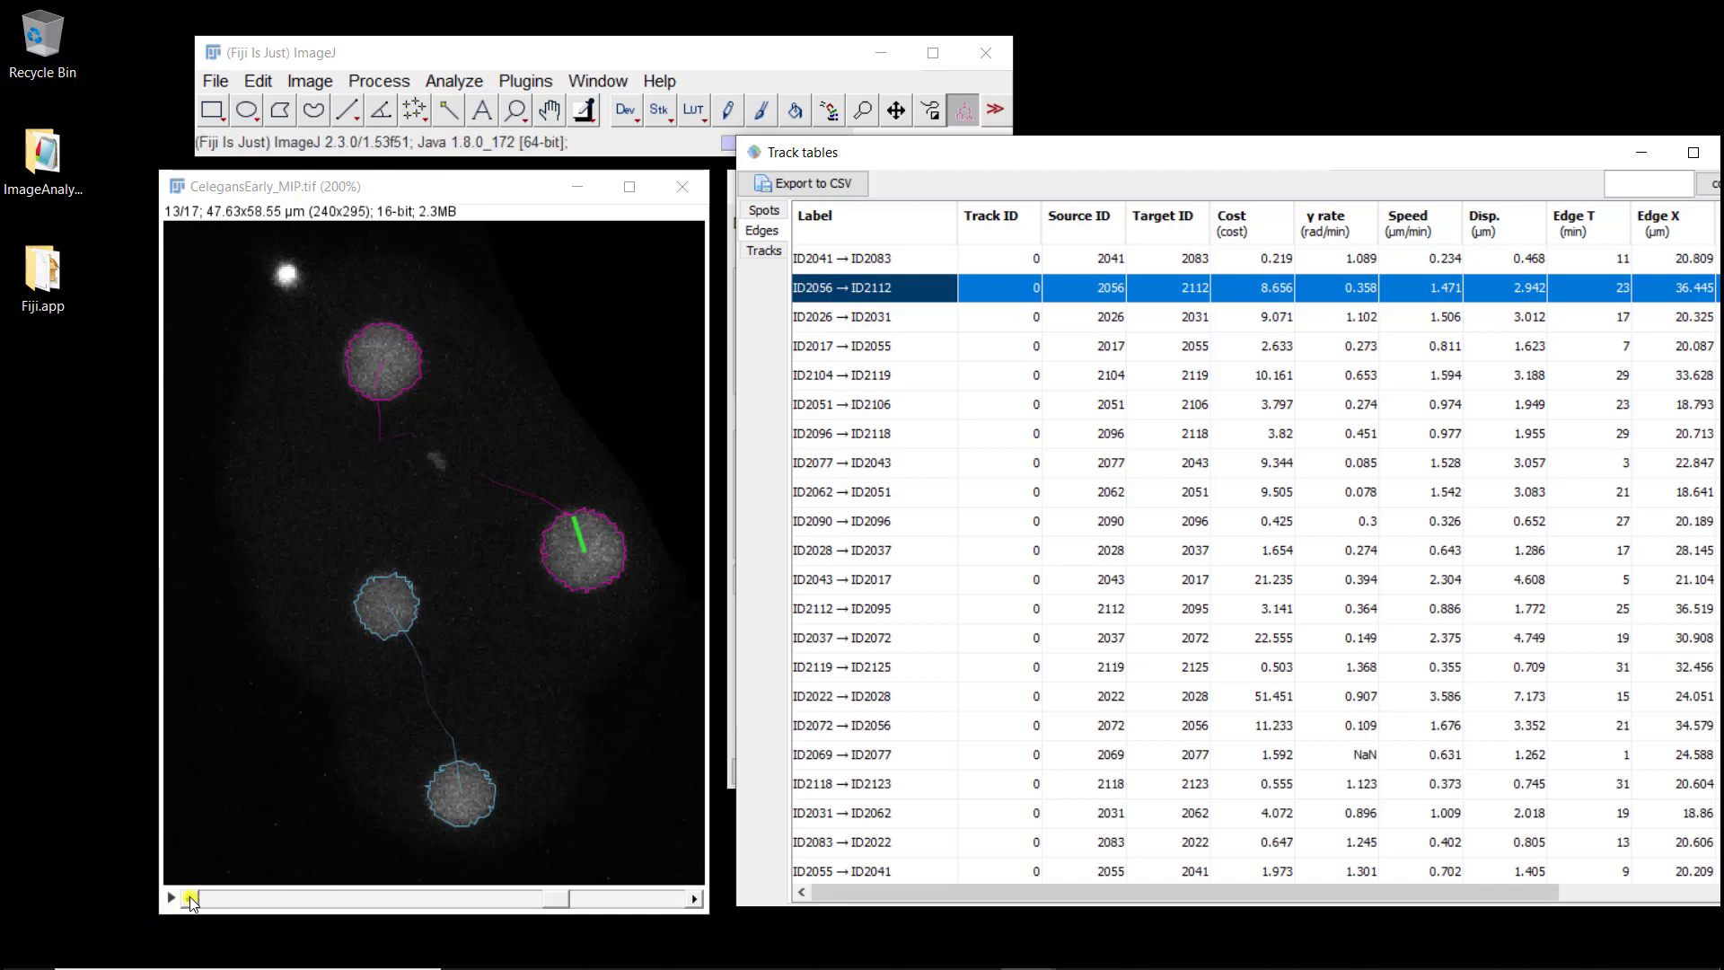
click(191, 899)
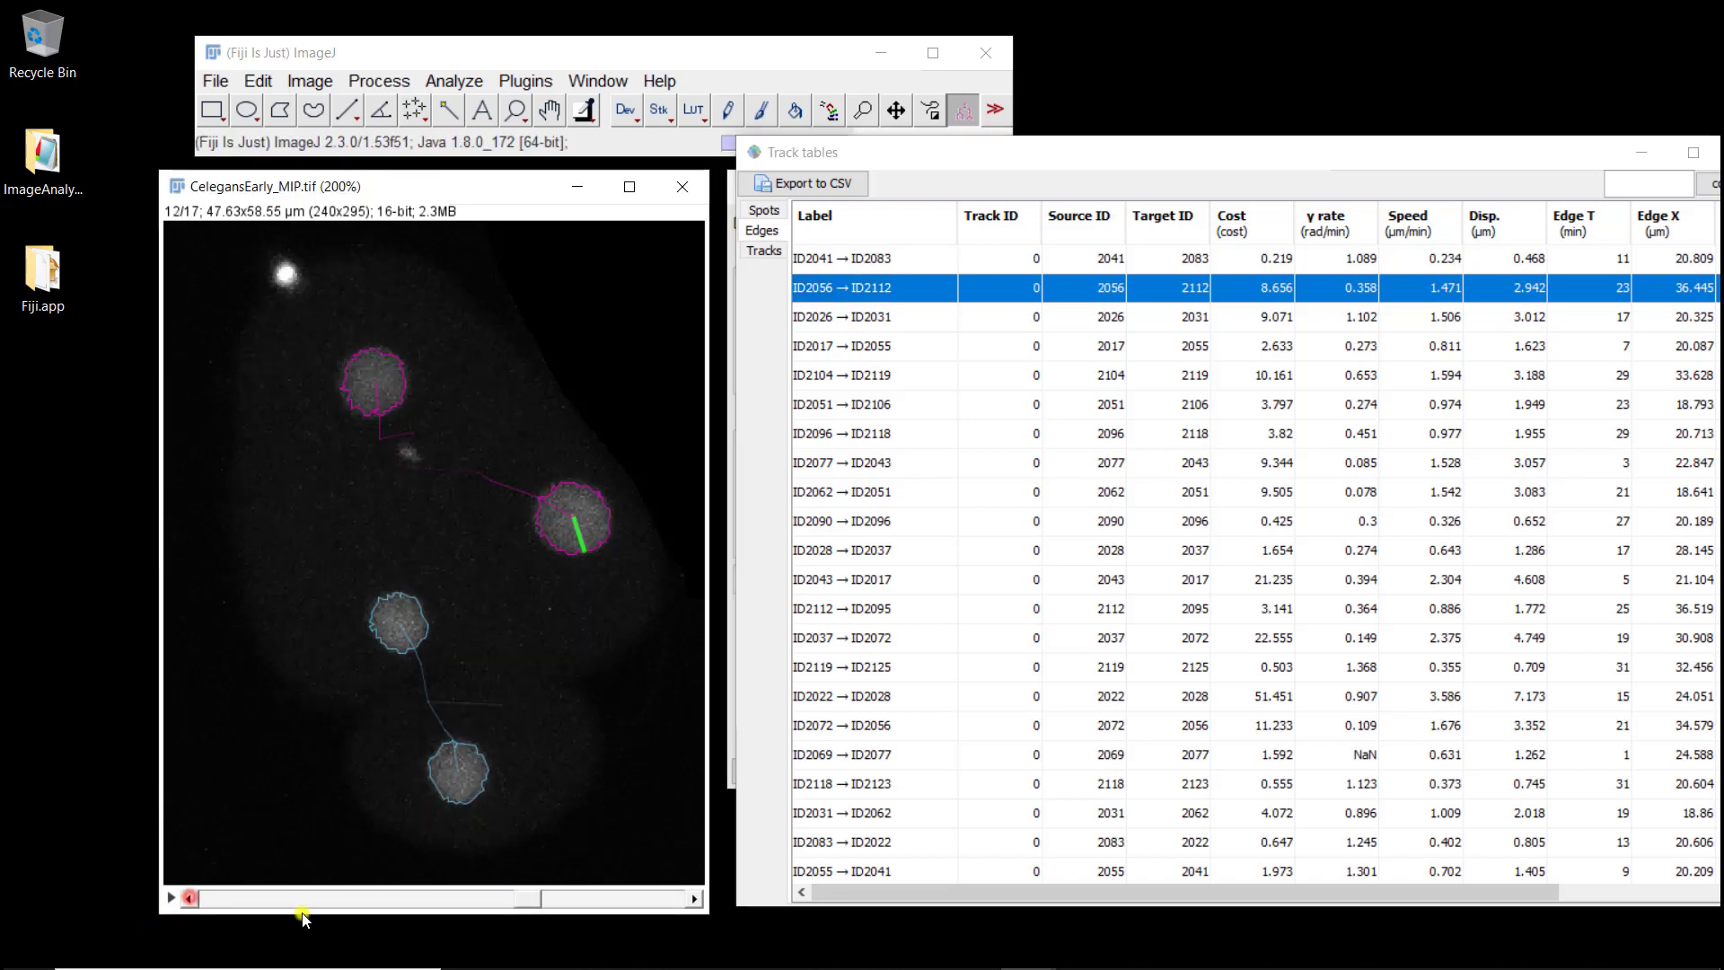
click(692, 895)
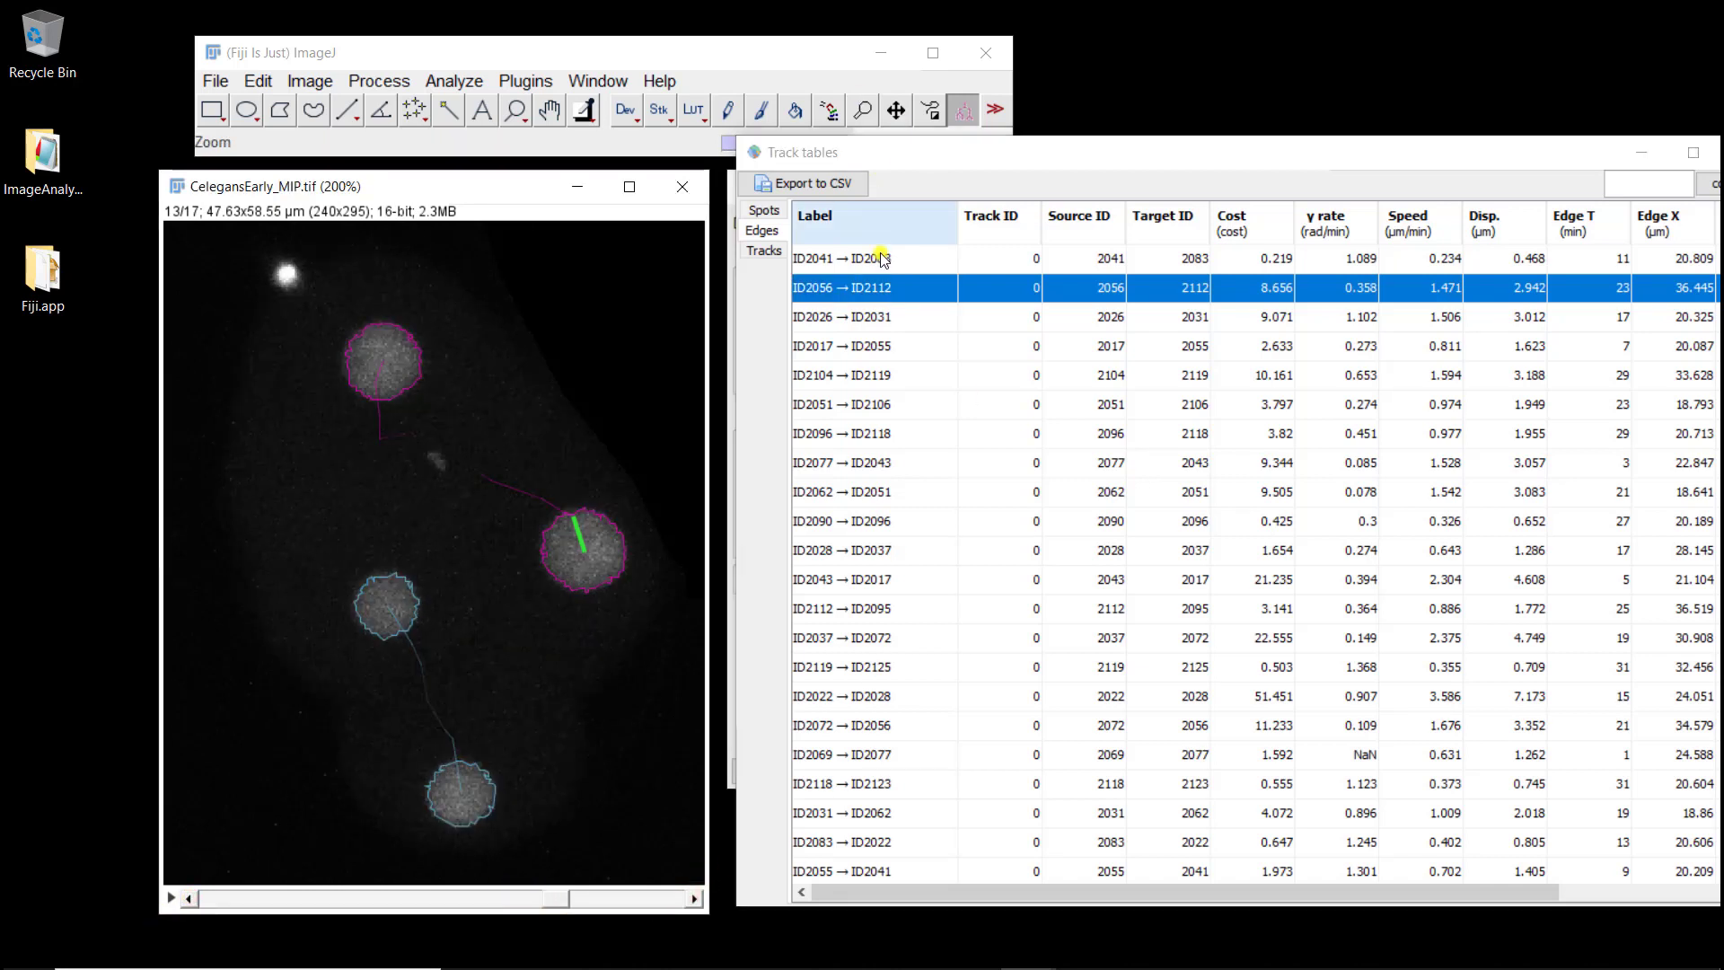
drag(1009, 151, 671, 106)
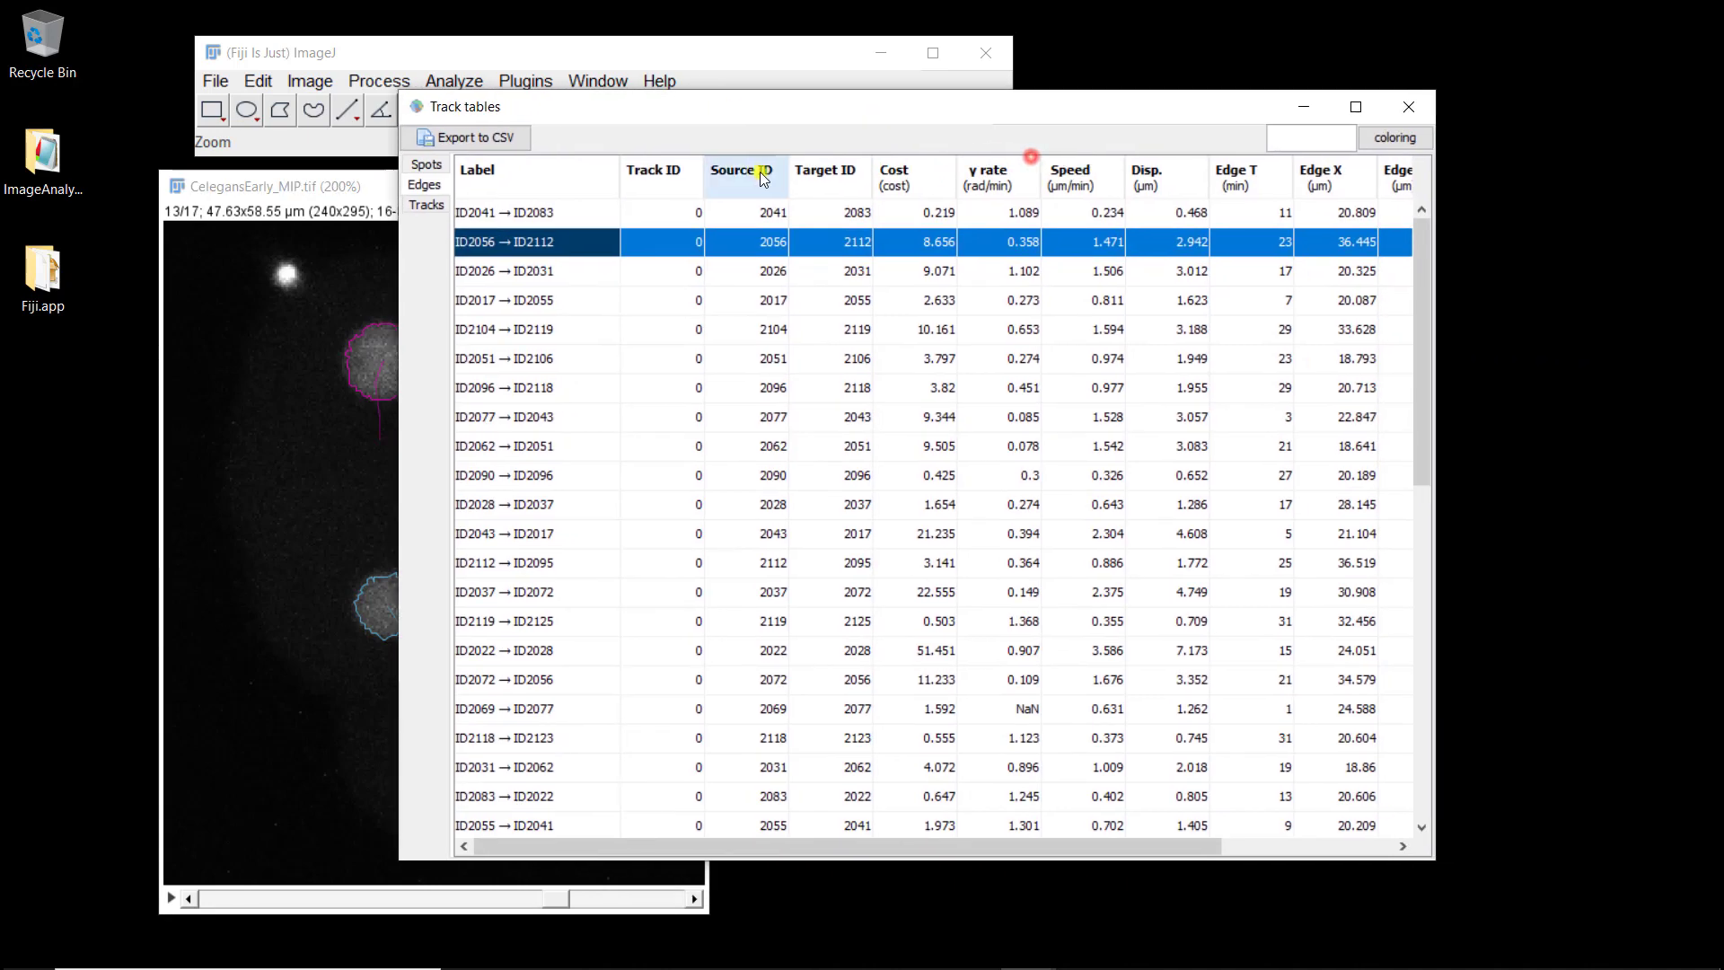
drag(742, 846, 582, 843)
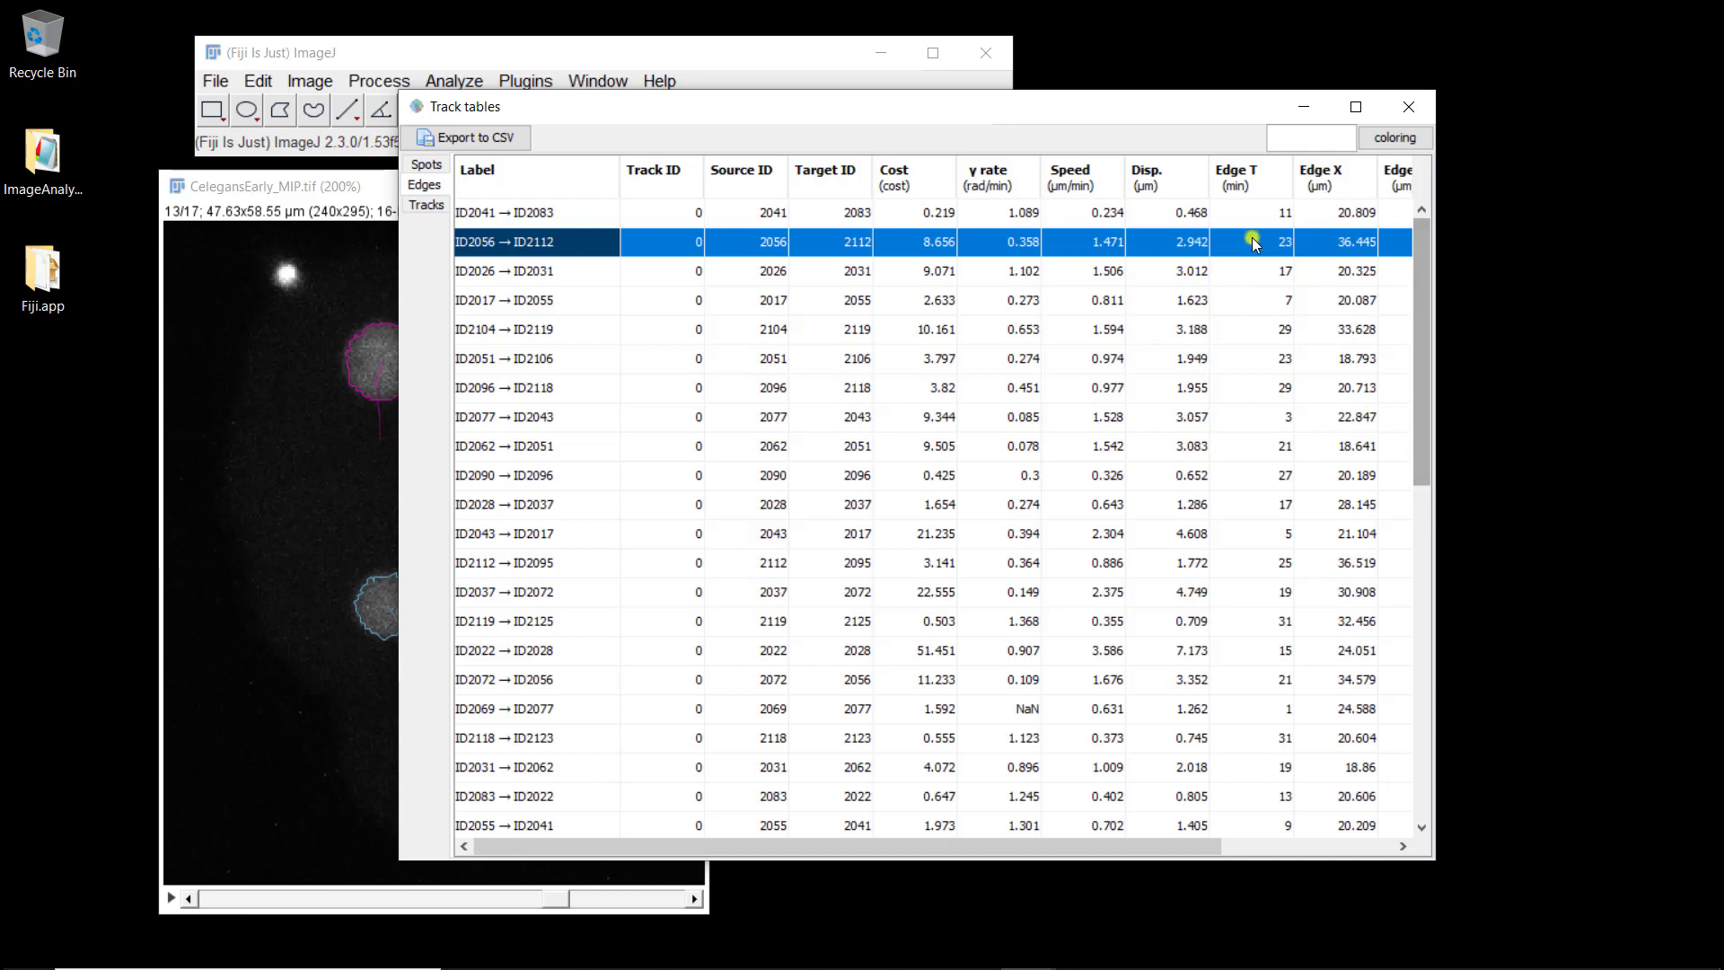
- Show the tracks table beside the image and browse the time series to frame 17 and back to frame 9
click(430, 208)
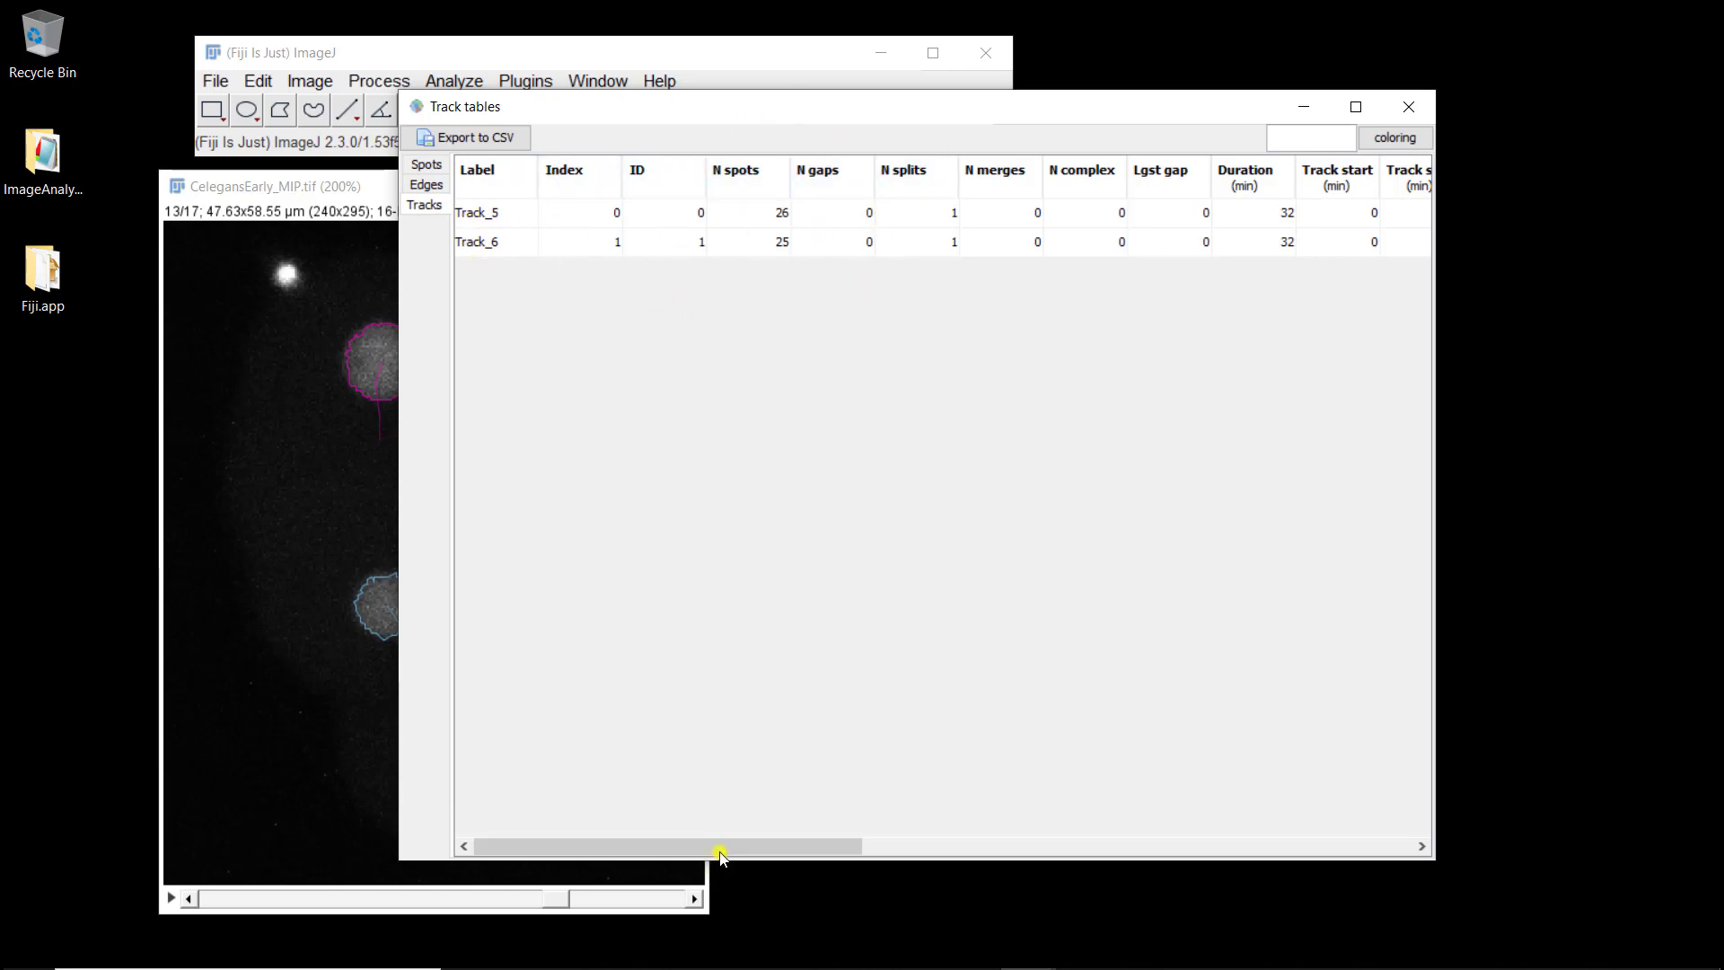
drag(798, 107, 1136, 180)
drag(561, 898, 696, 898)
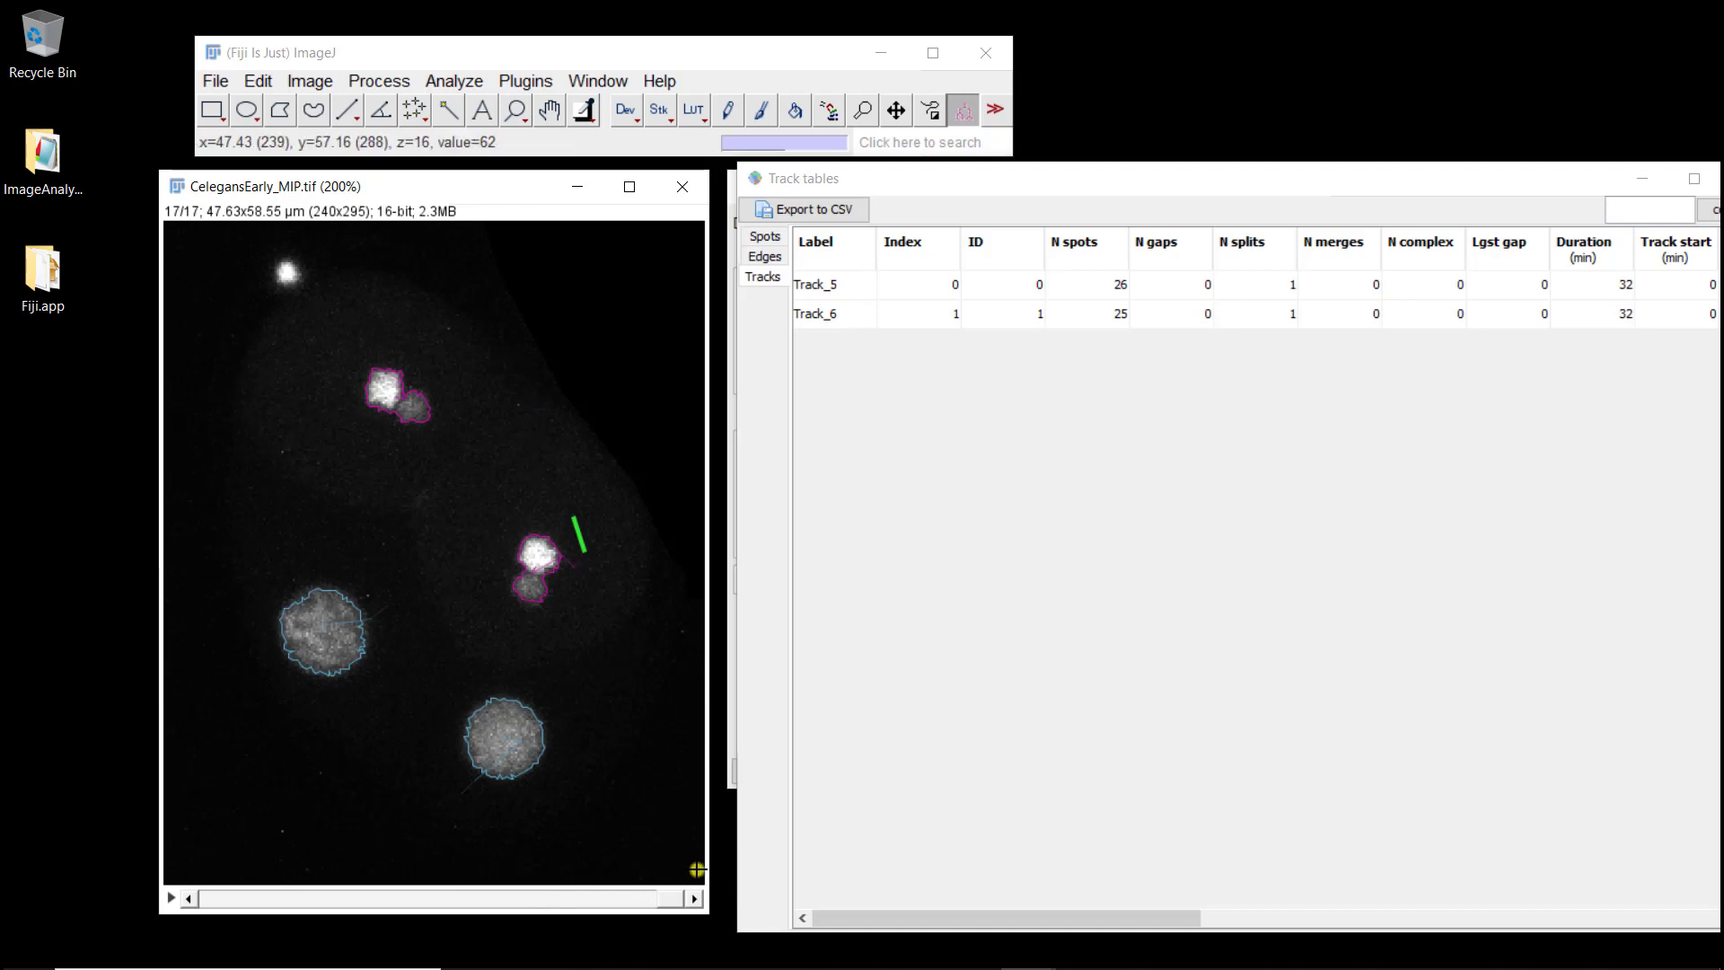
drag(667, 900, 444, 858)
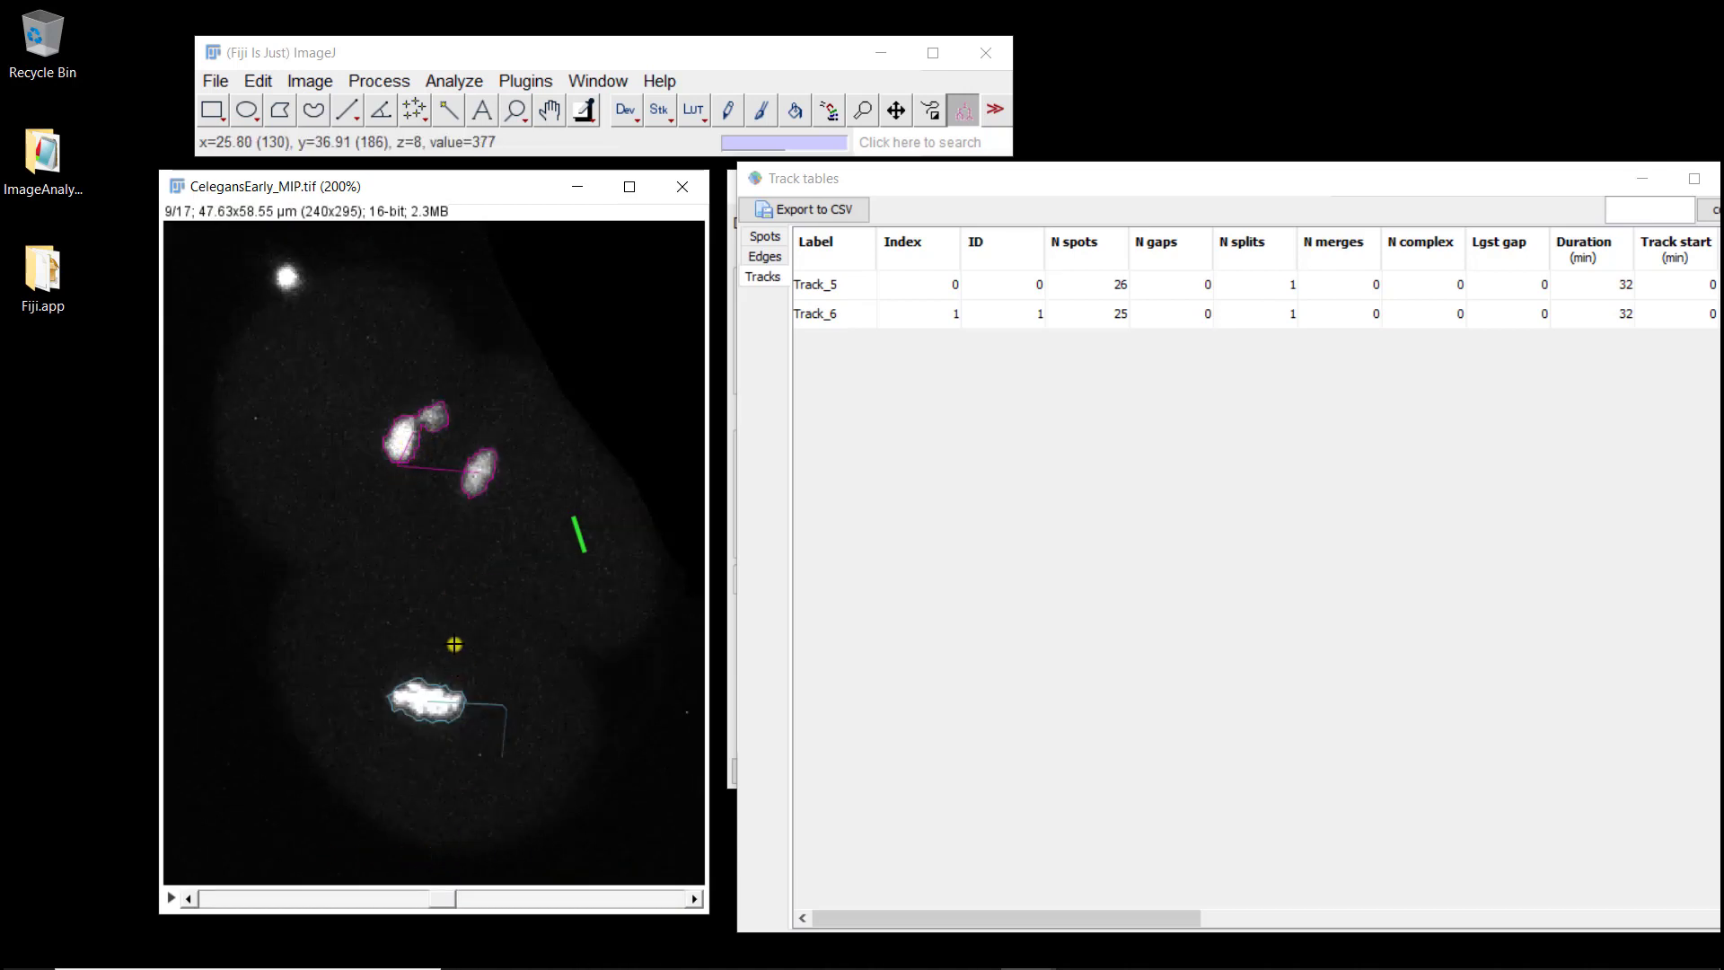
- Examine all feature columns of the tracks table, including the speed, distance and confinement ratio columns
drag(1165, 190, 908, 150)
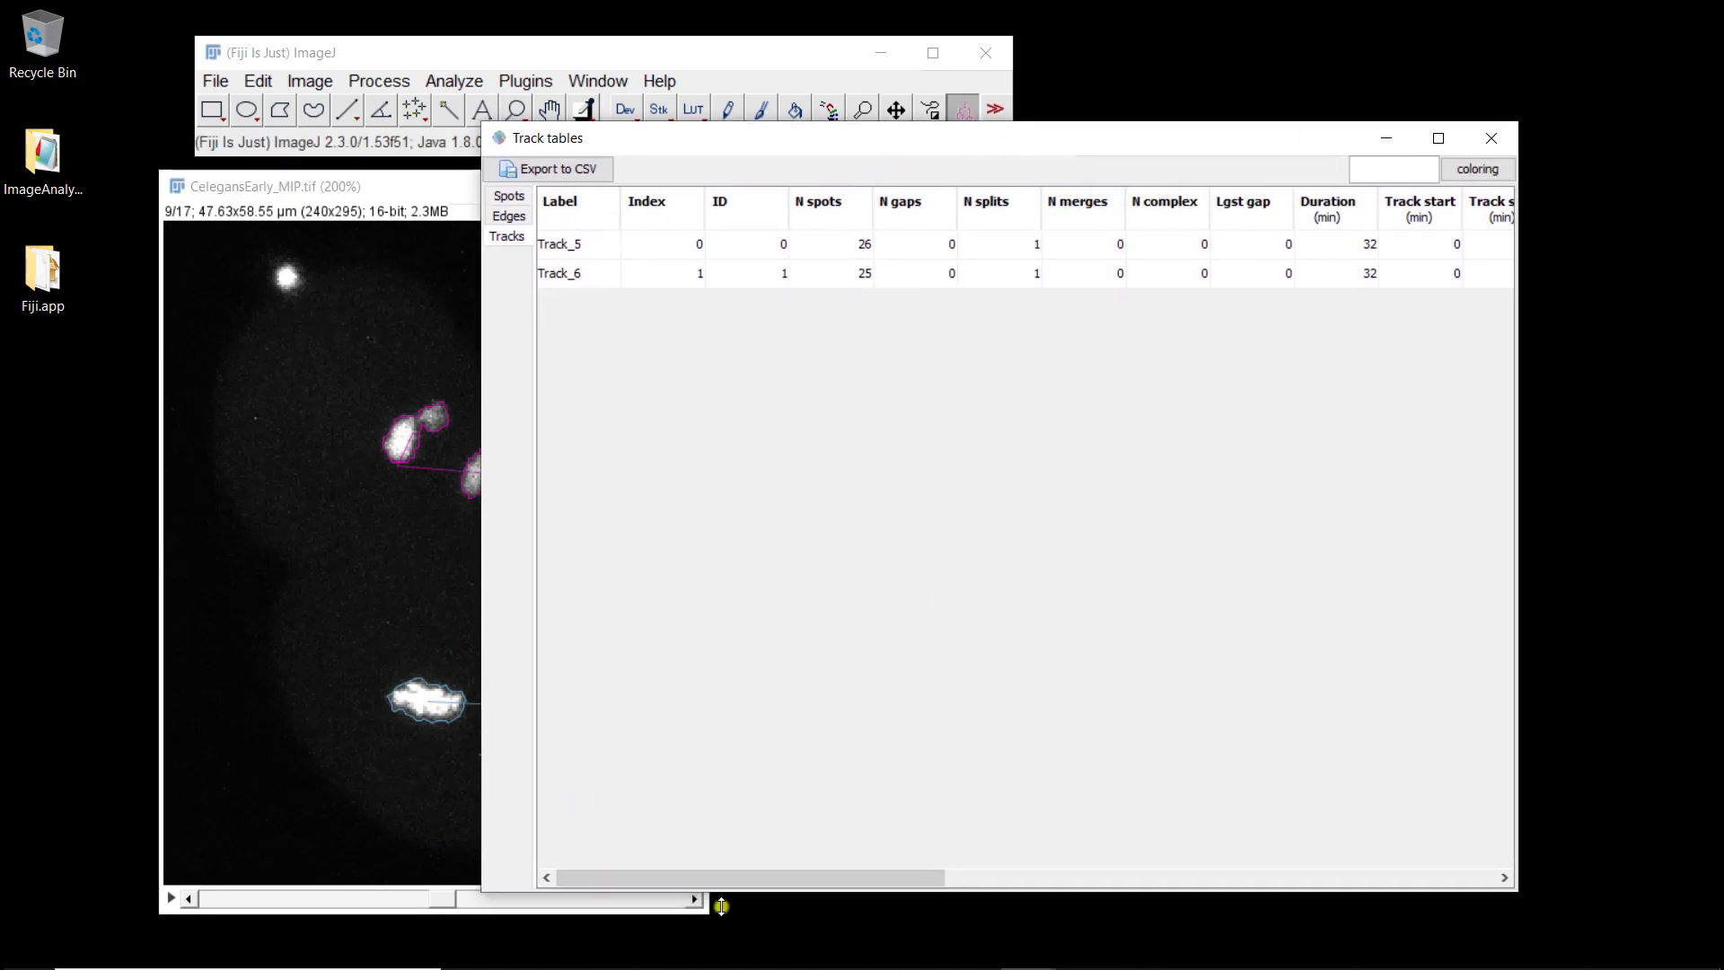
drag(811, 884, 1376, 817)
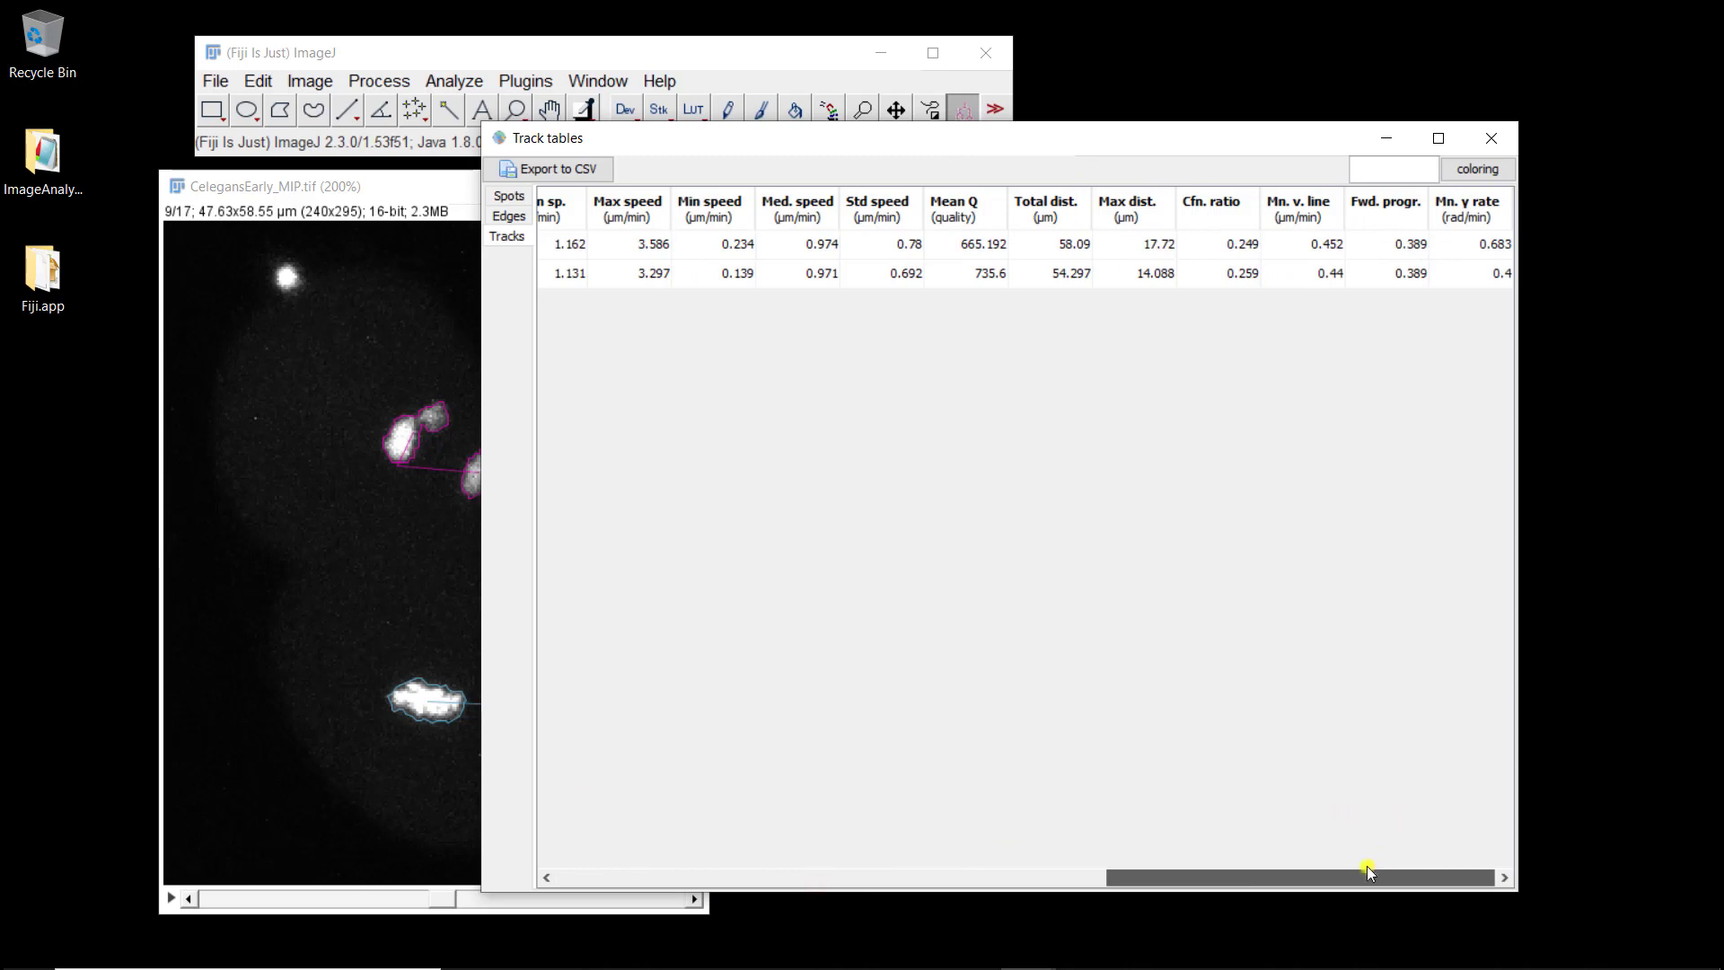
drag(1463, 873, 667, 866)
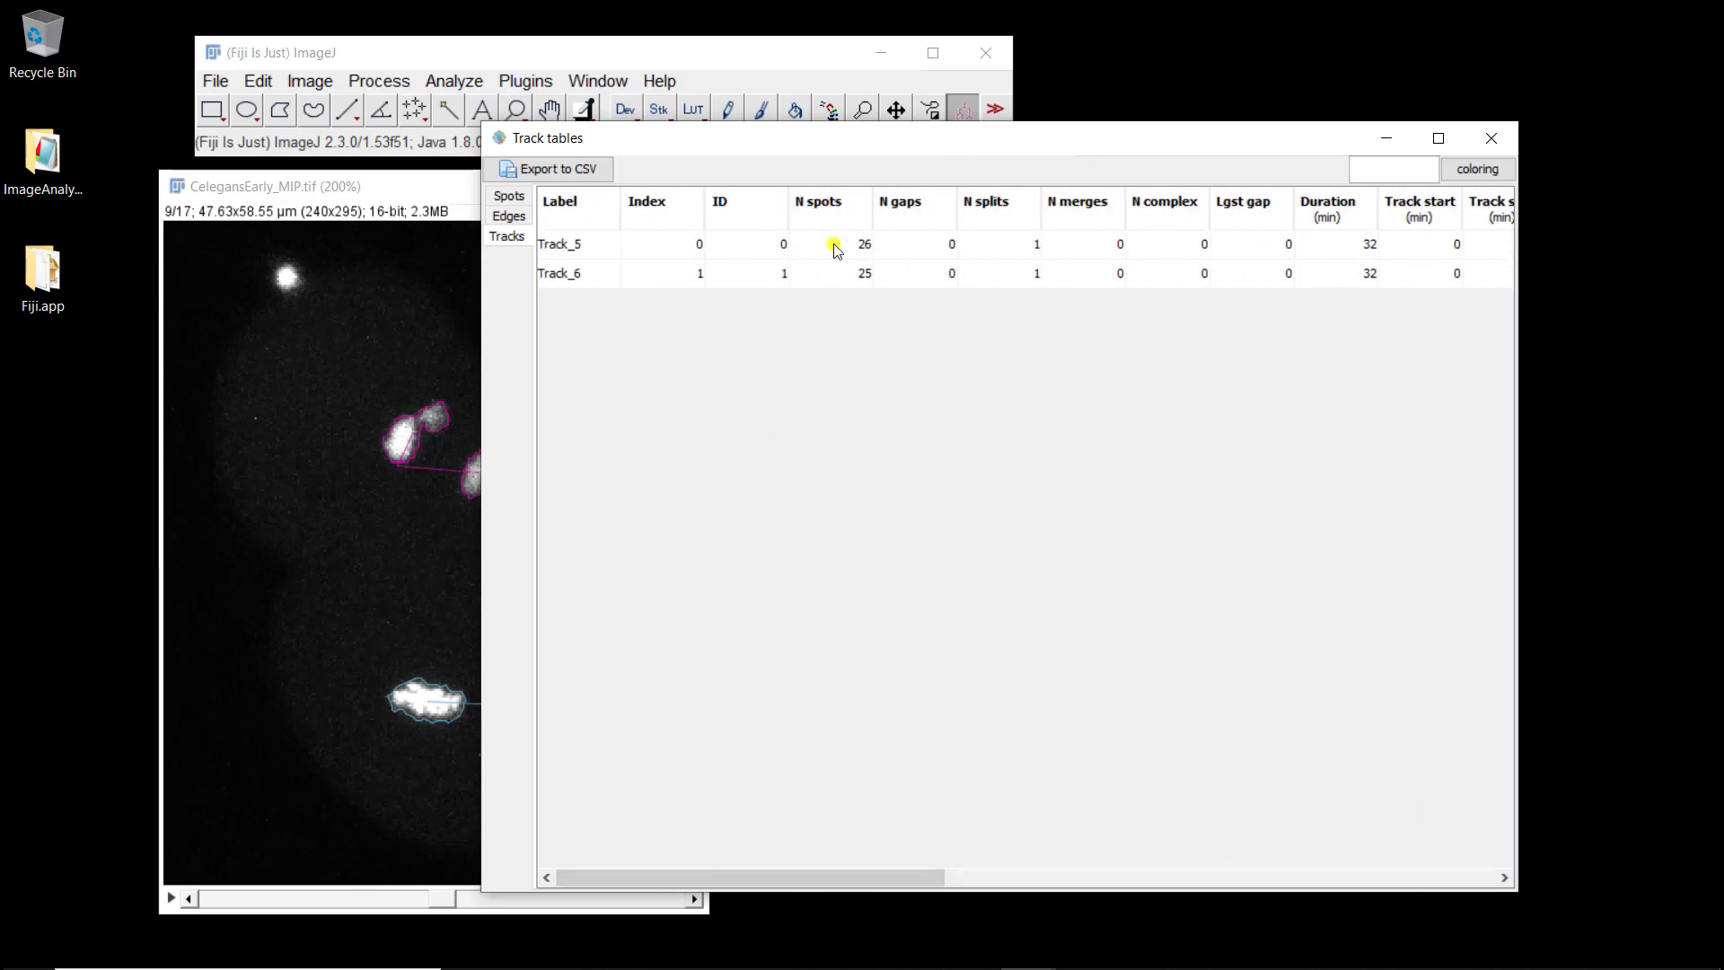
- Review the spots, edges and tracks tables once more, and close the track tables window
click(508, 196)
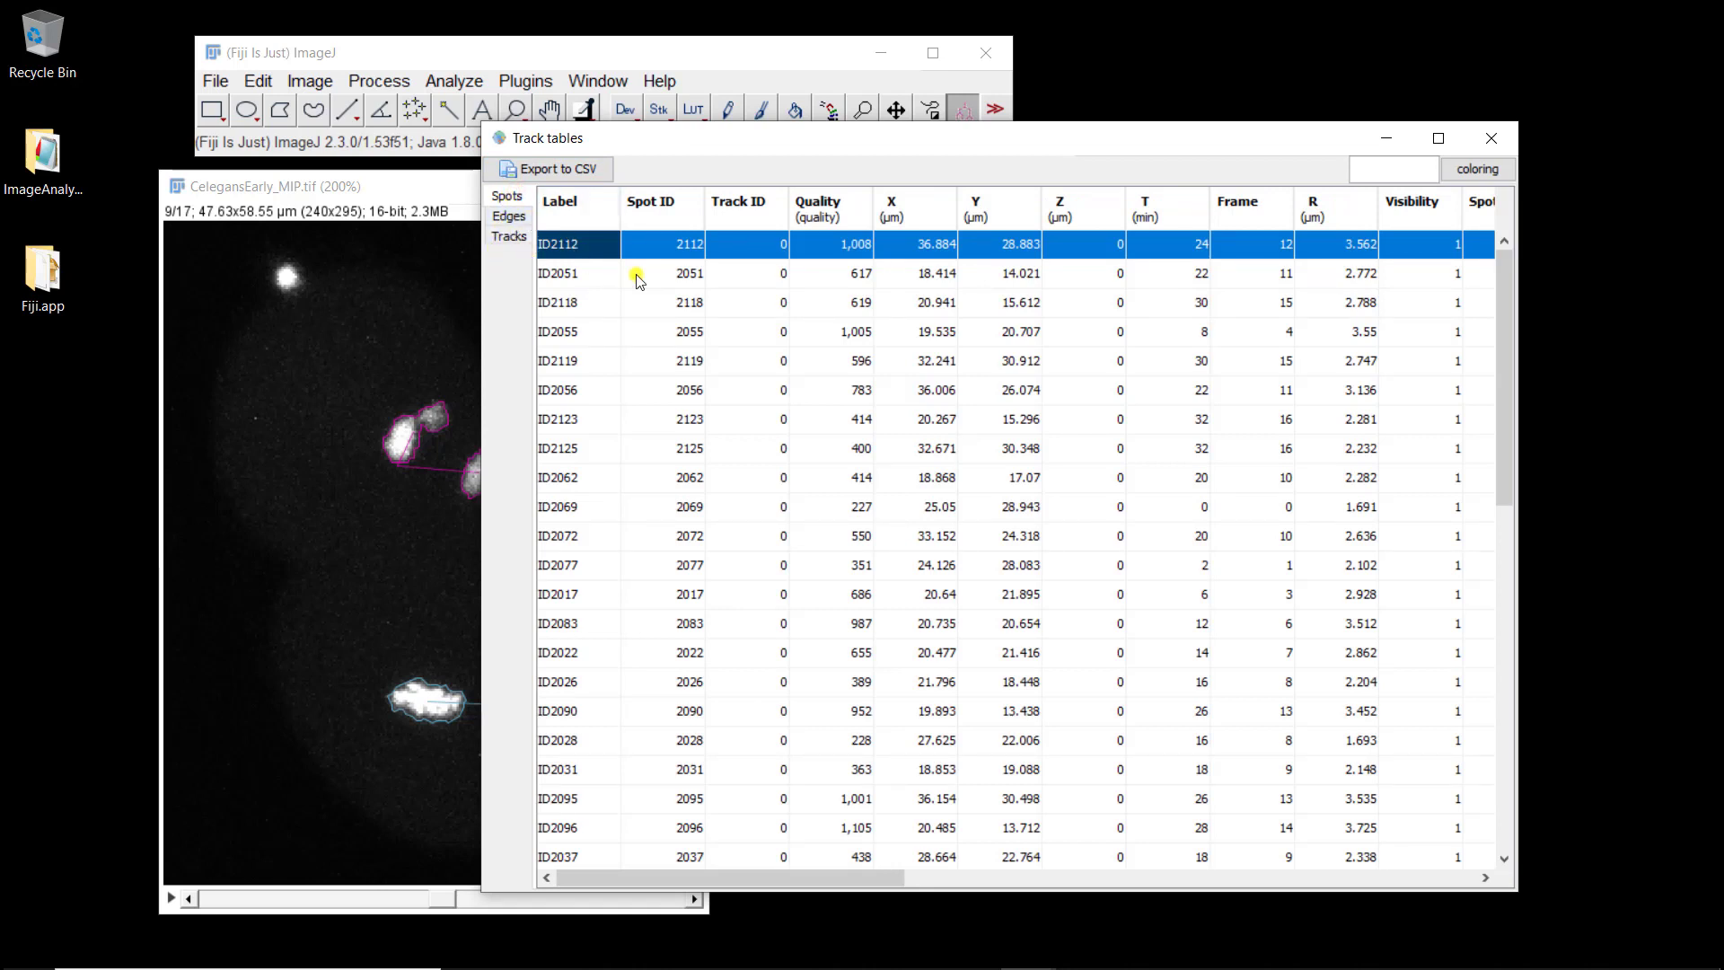
click(507, 216)
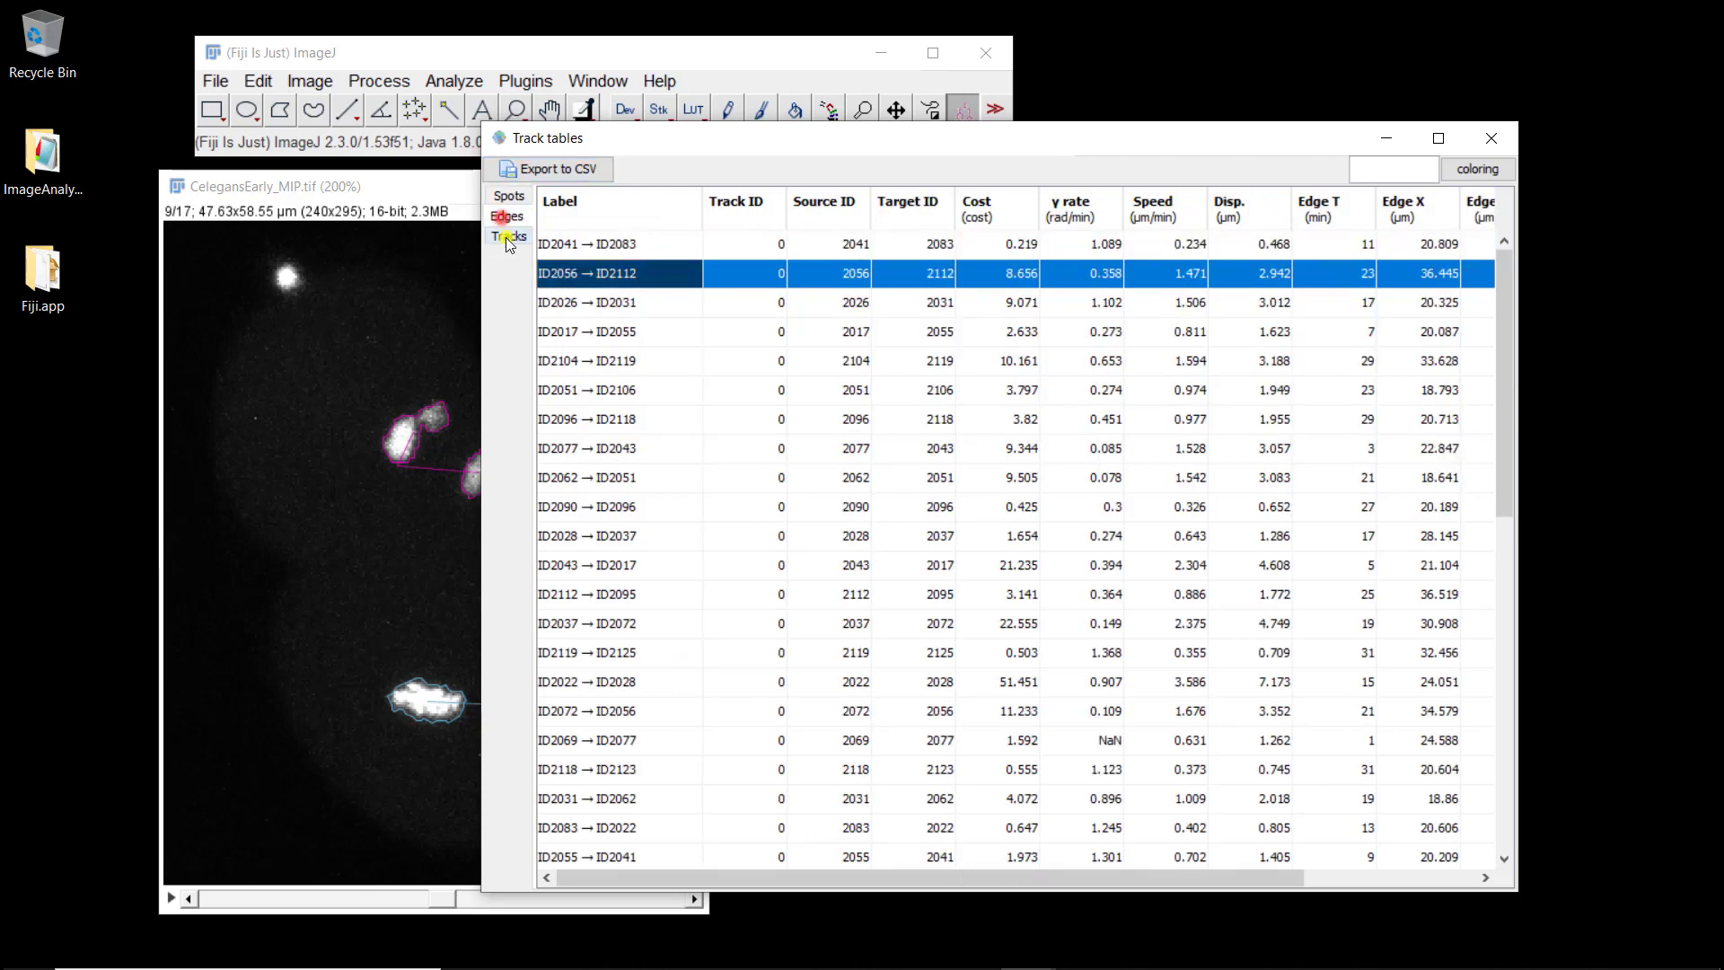
click(506, 237)
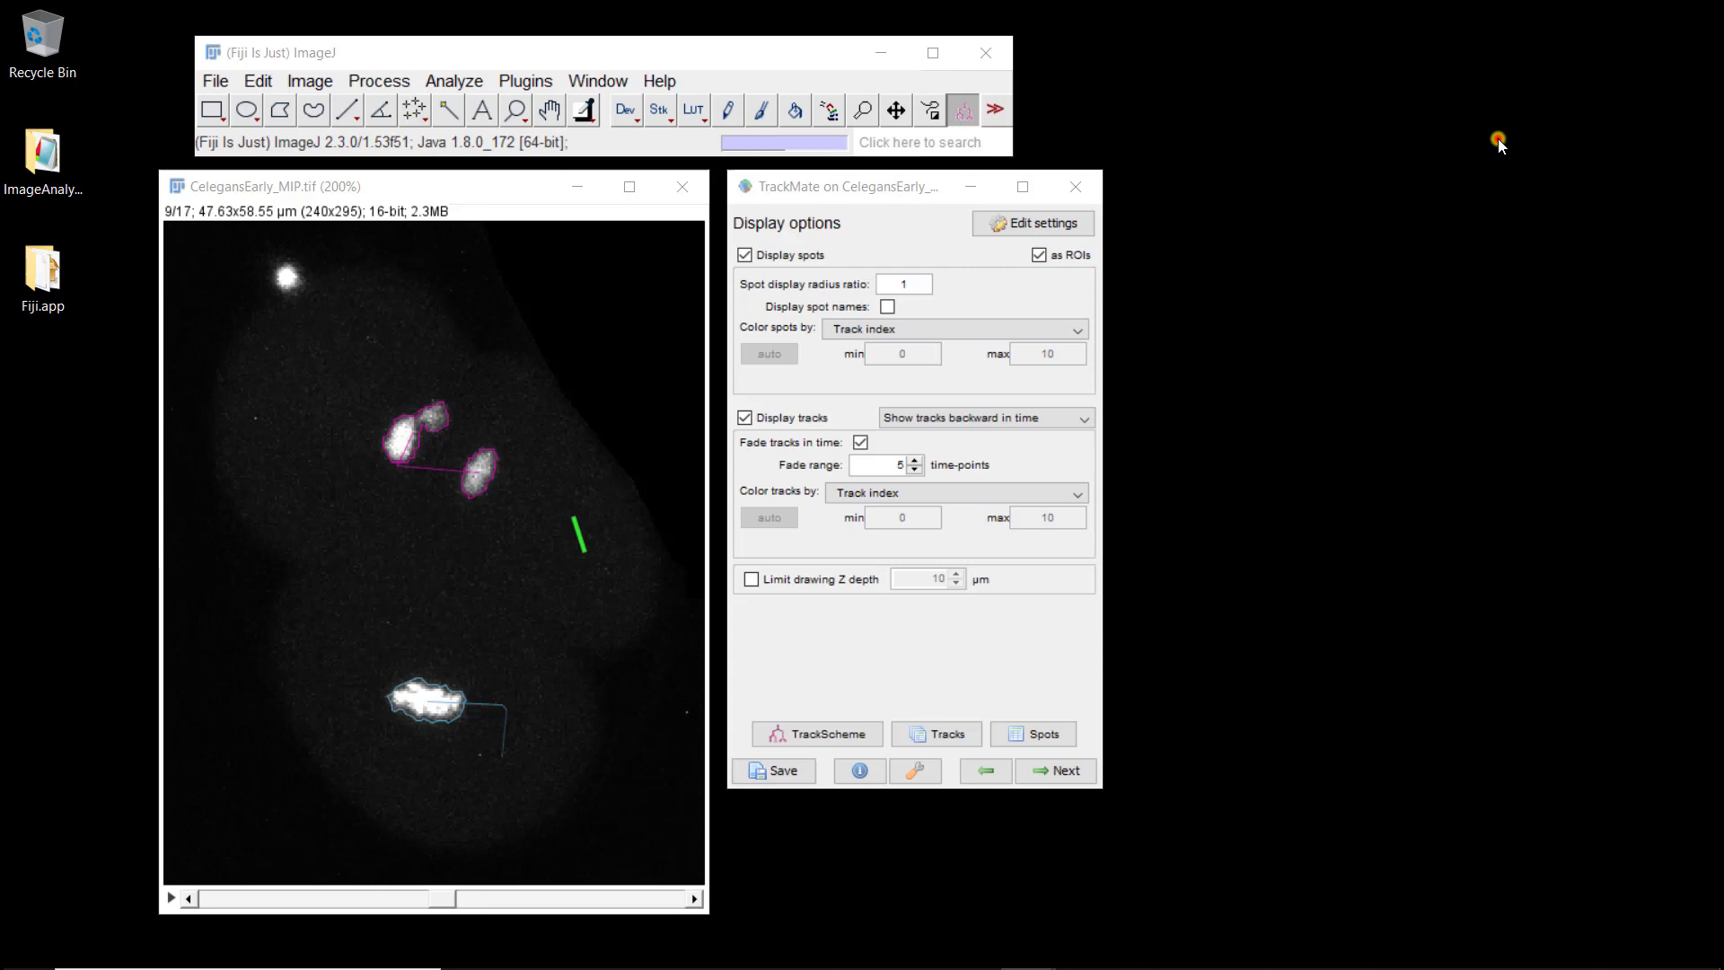
click(1491, 140)
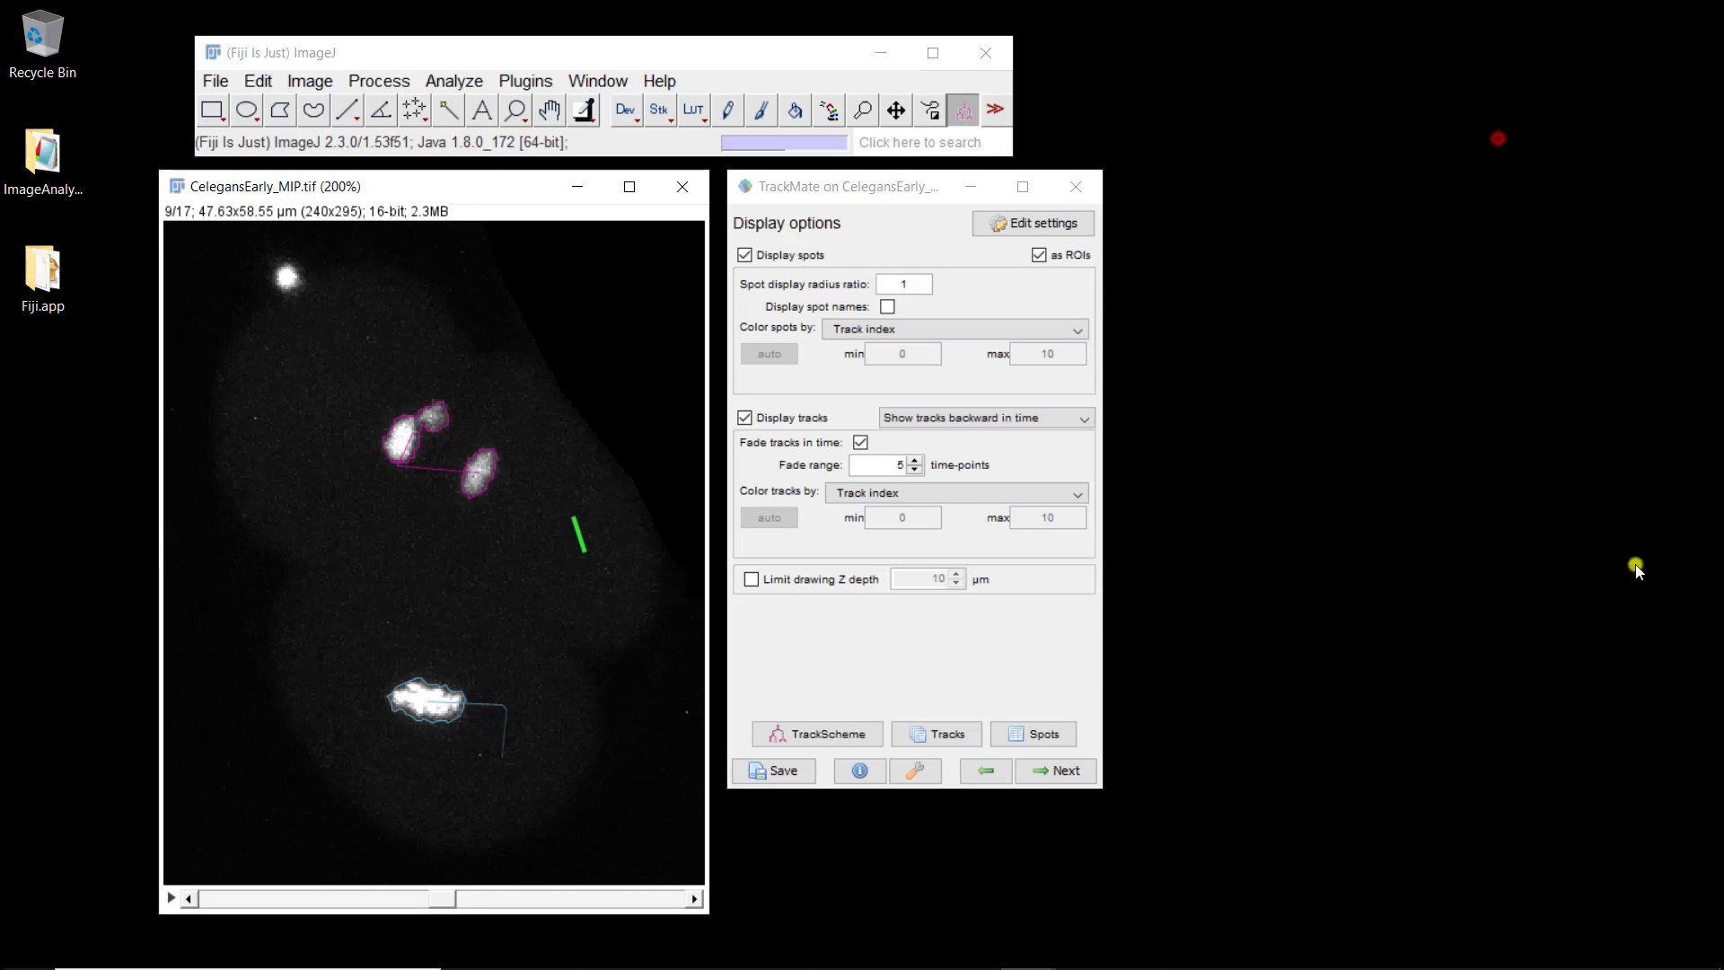